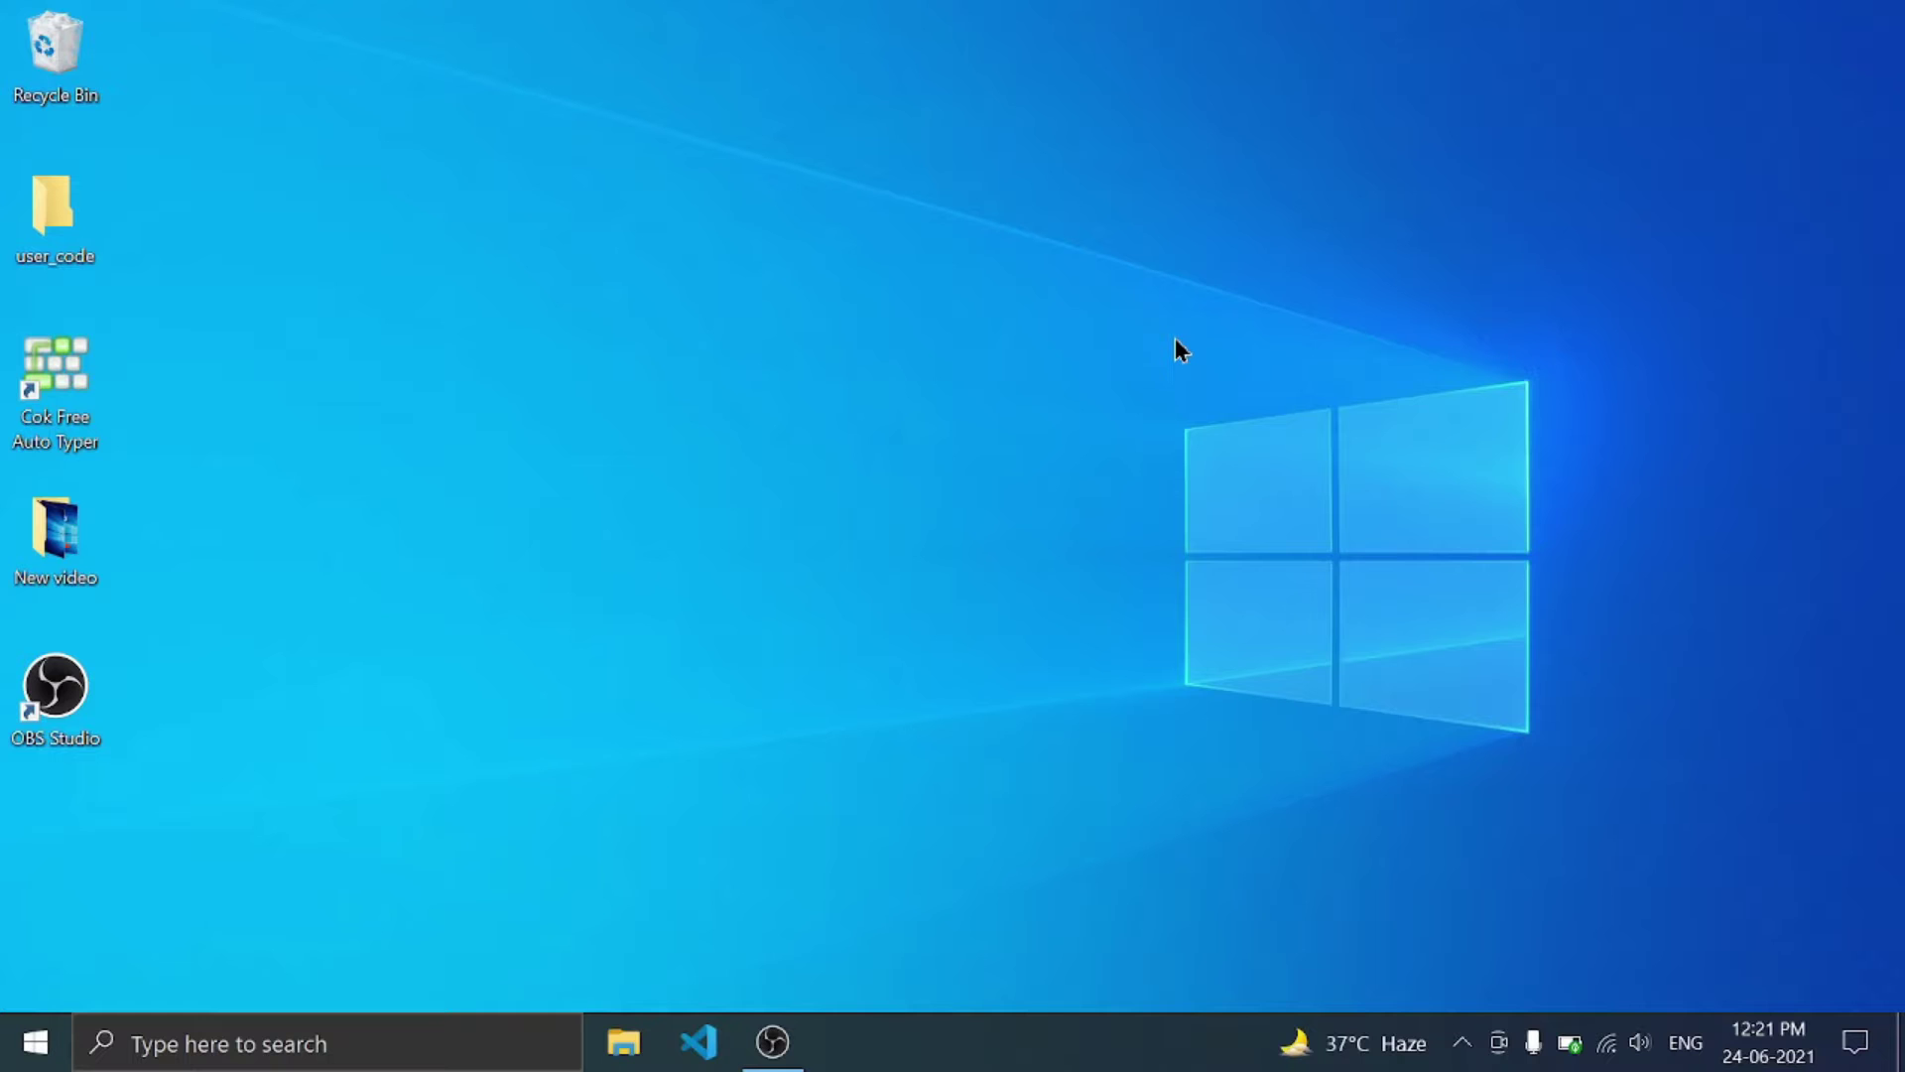
right_click(1176, 341)
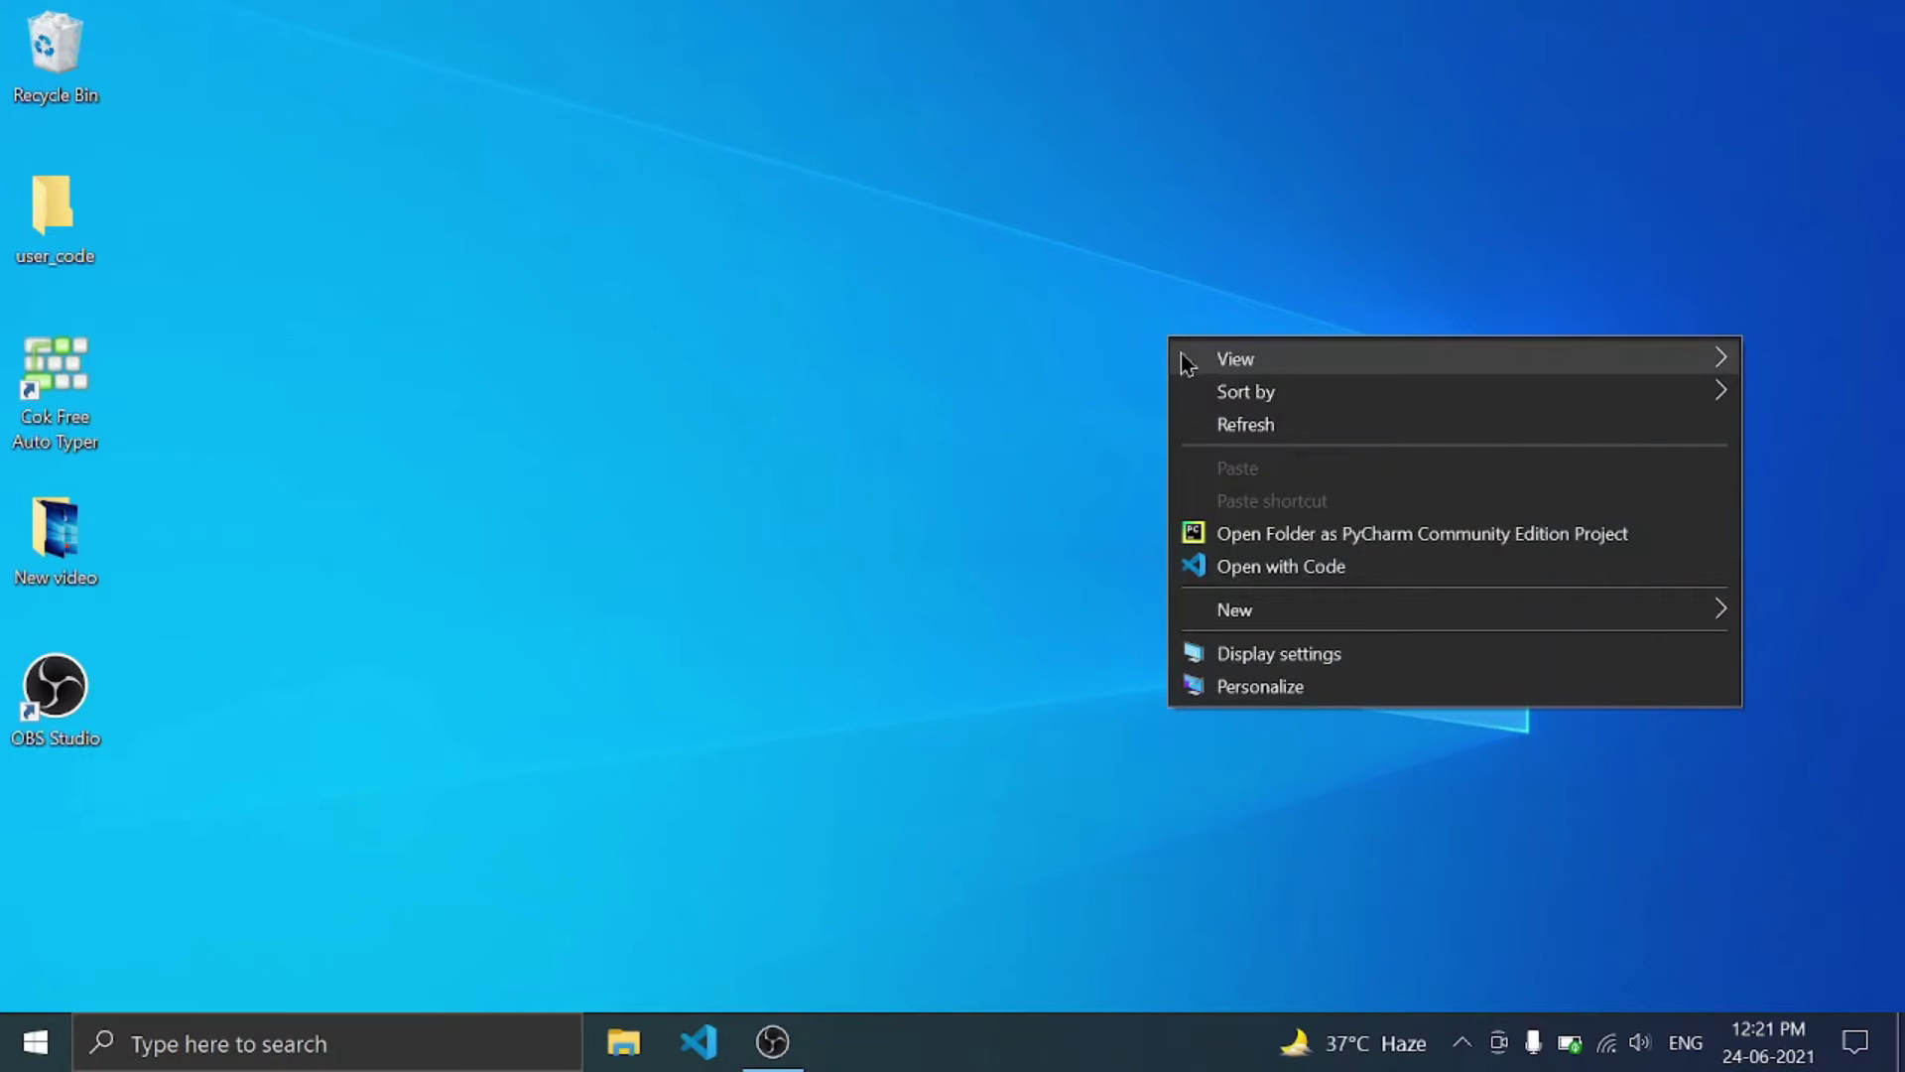
left_click(1220, 428)
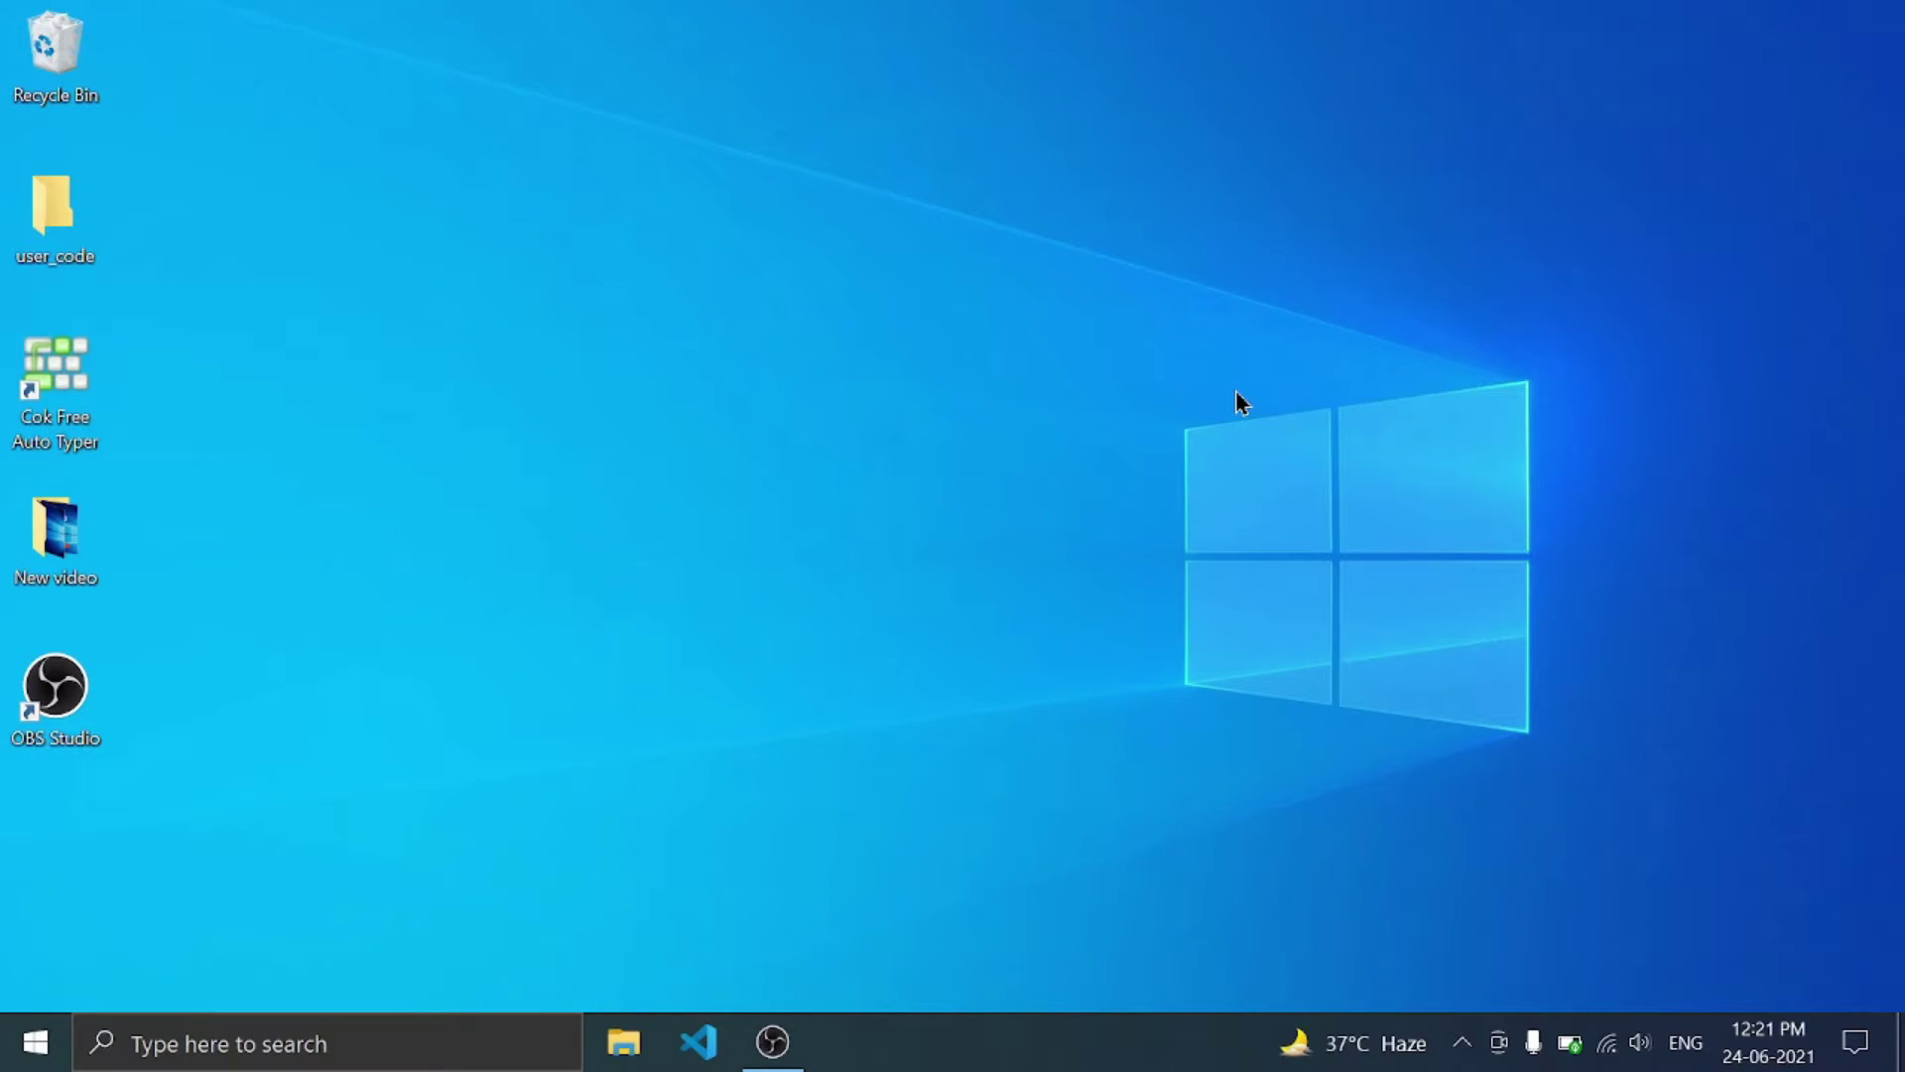
- In the Colors personalization settings, turn off the accent color for Start, taskbar and action center and for title bars and window borders
right_click(1068, 362)
left_click(1210, 708)
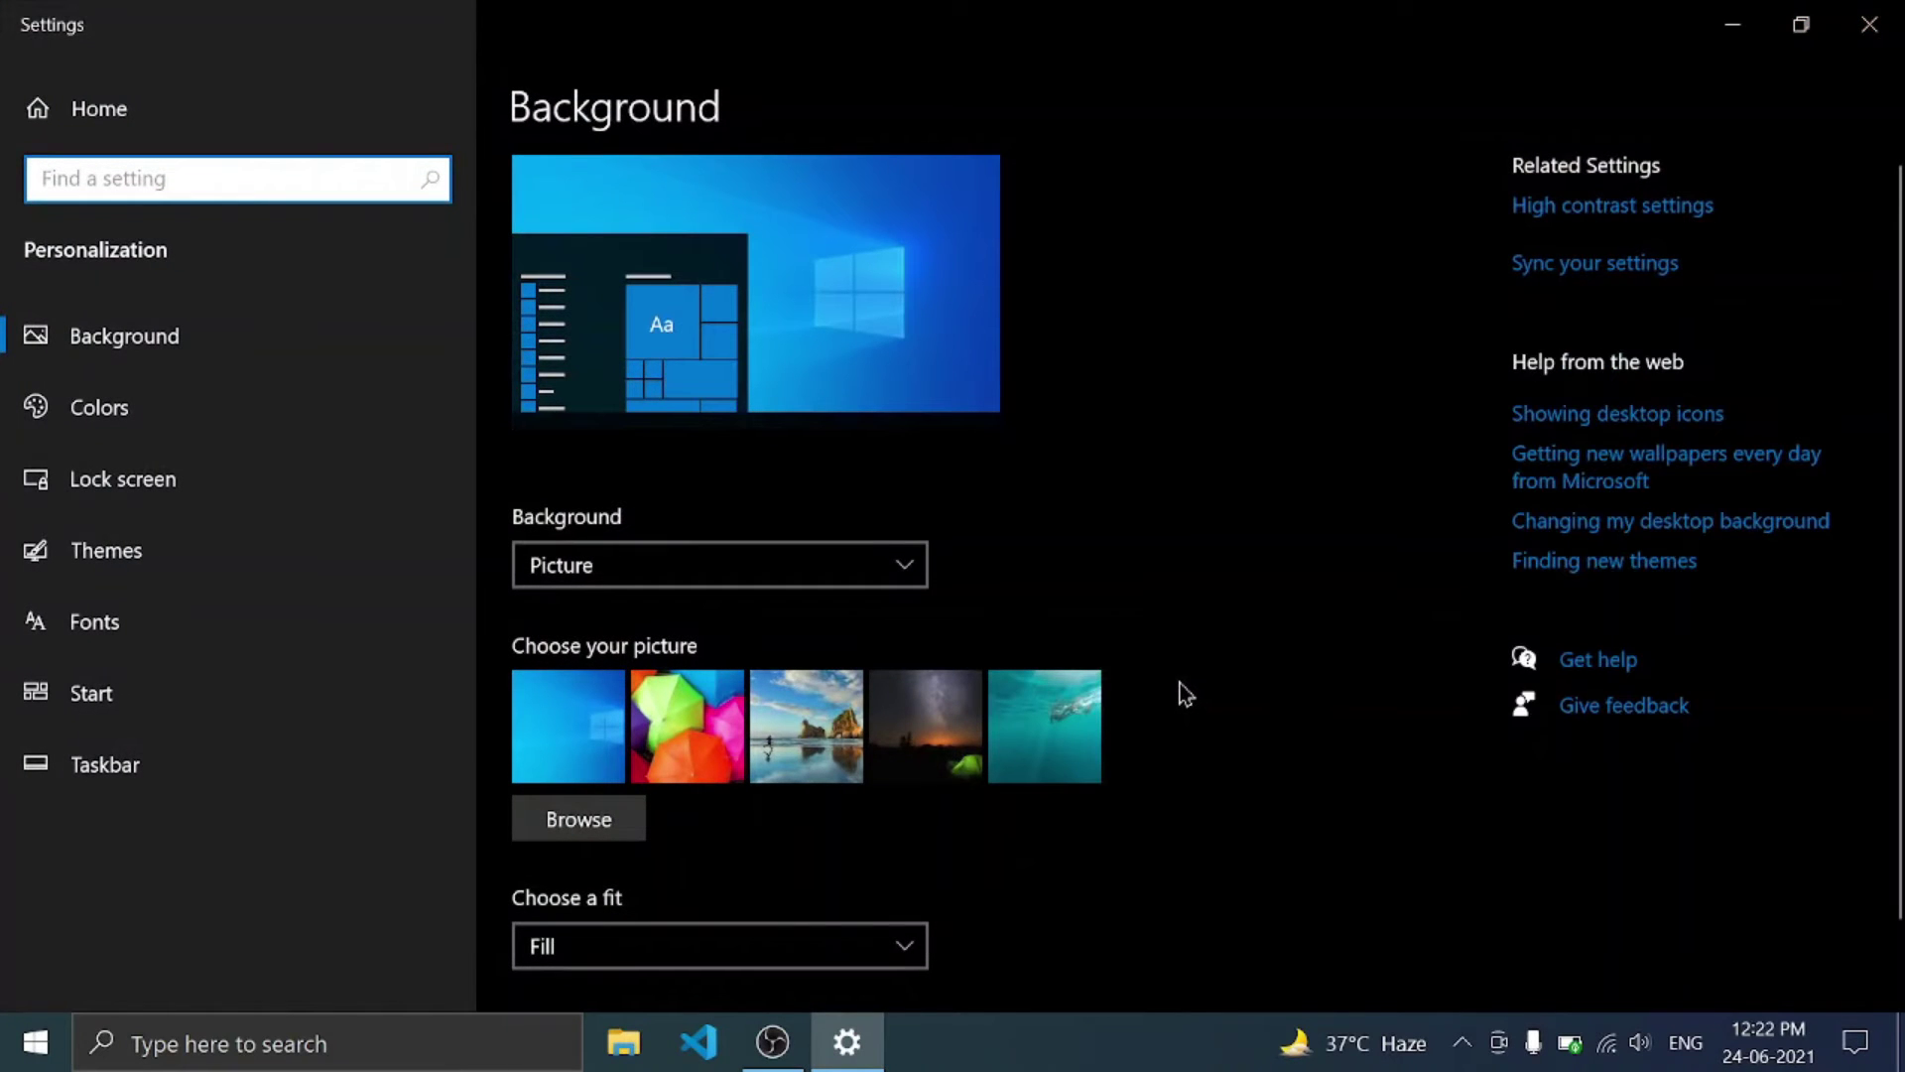
left_click(183, 404)
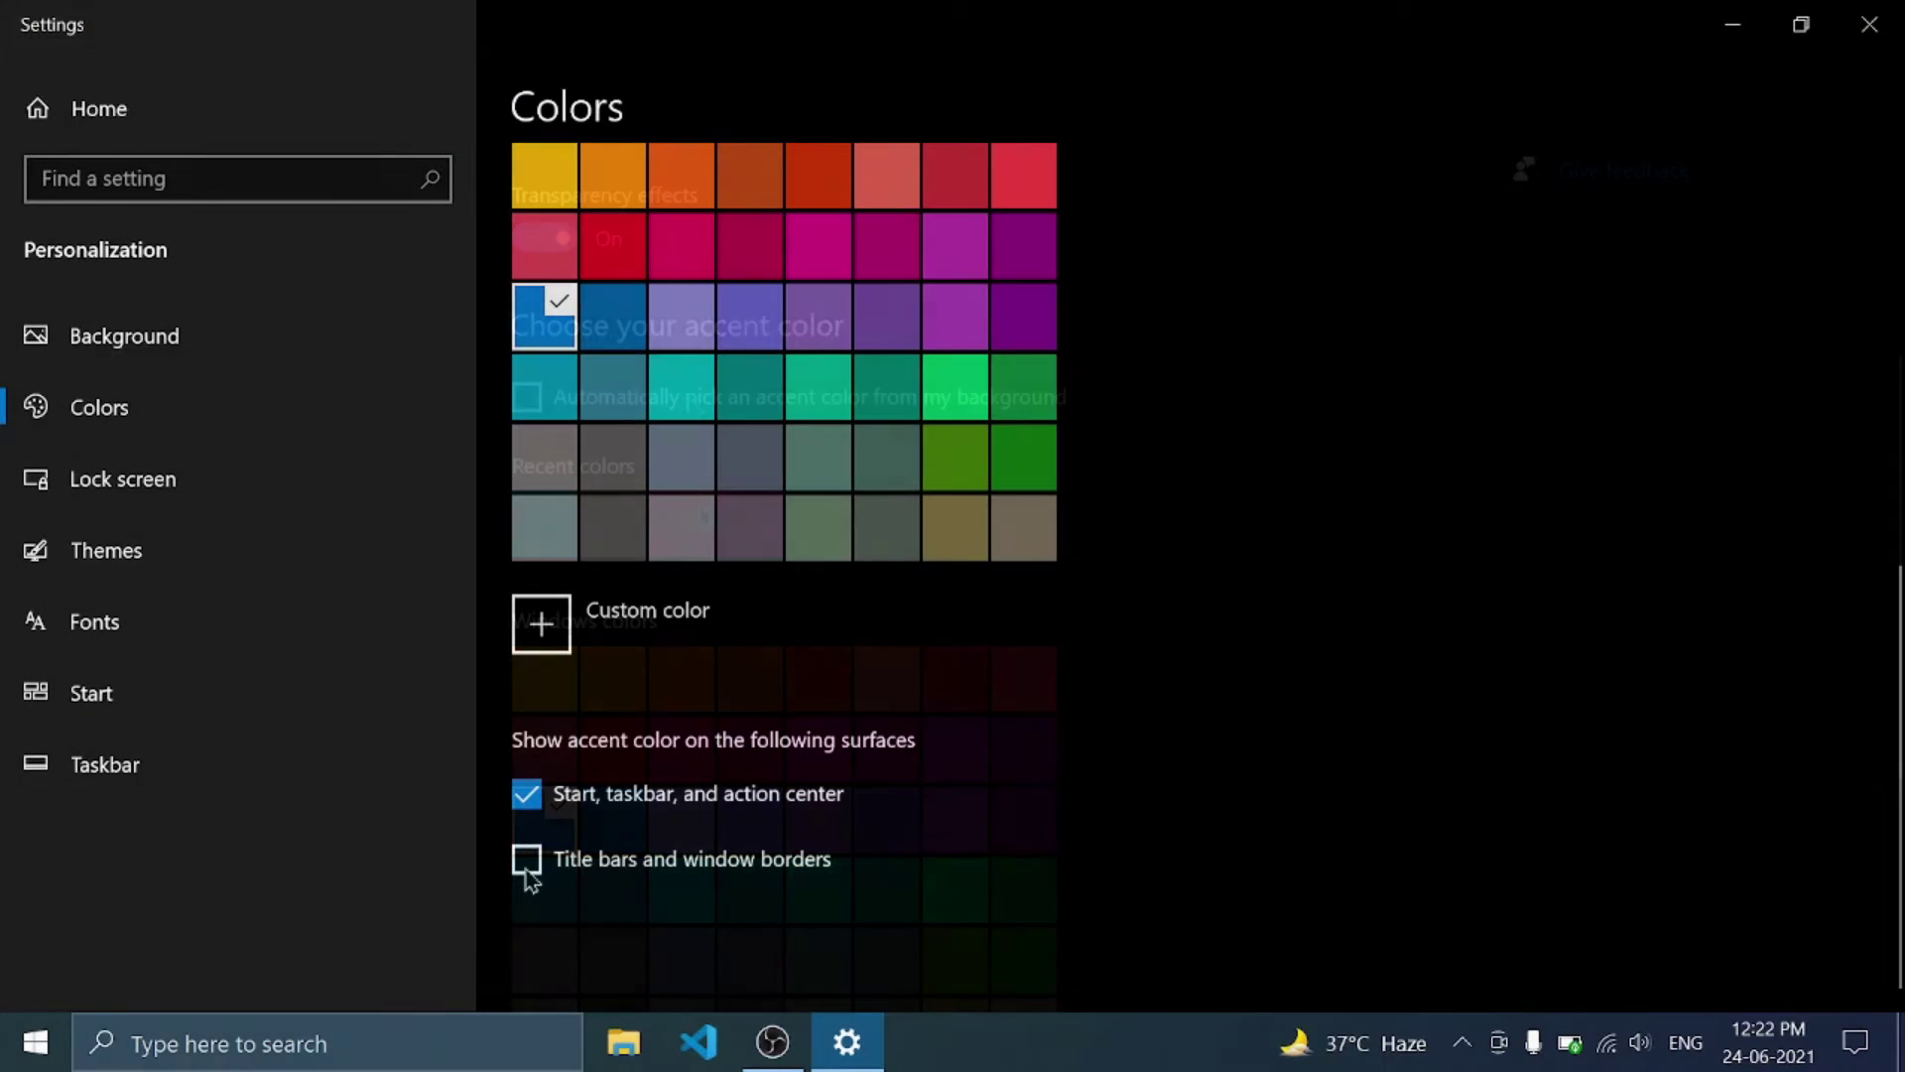
left_click(527, 859)
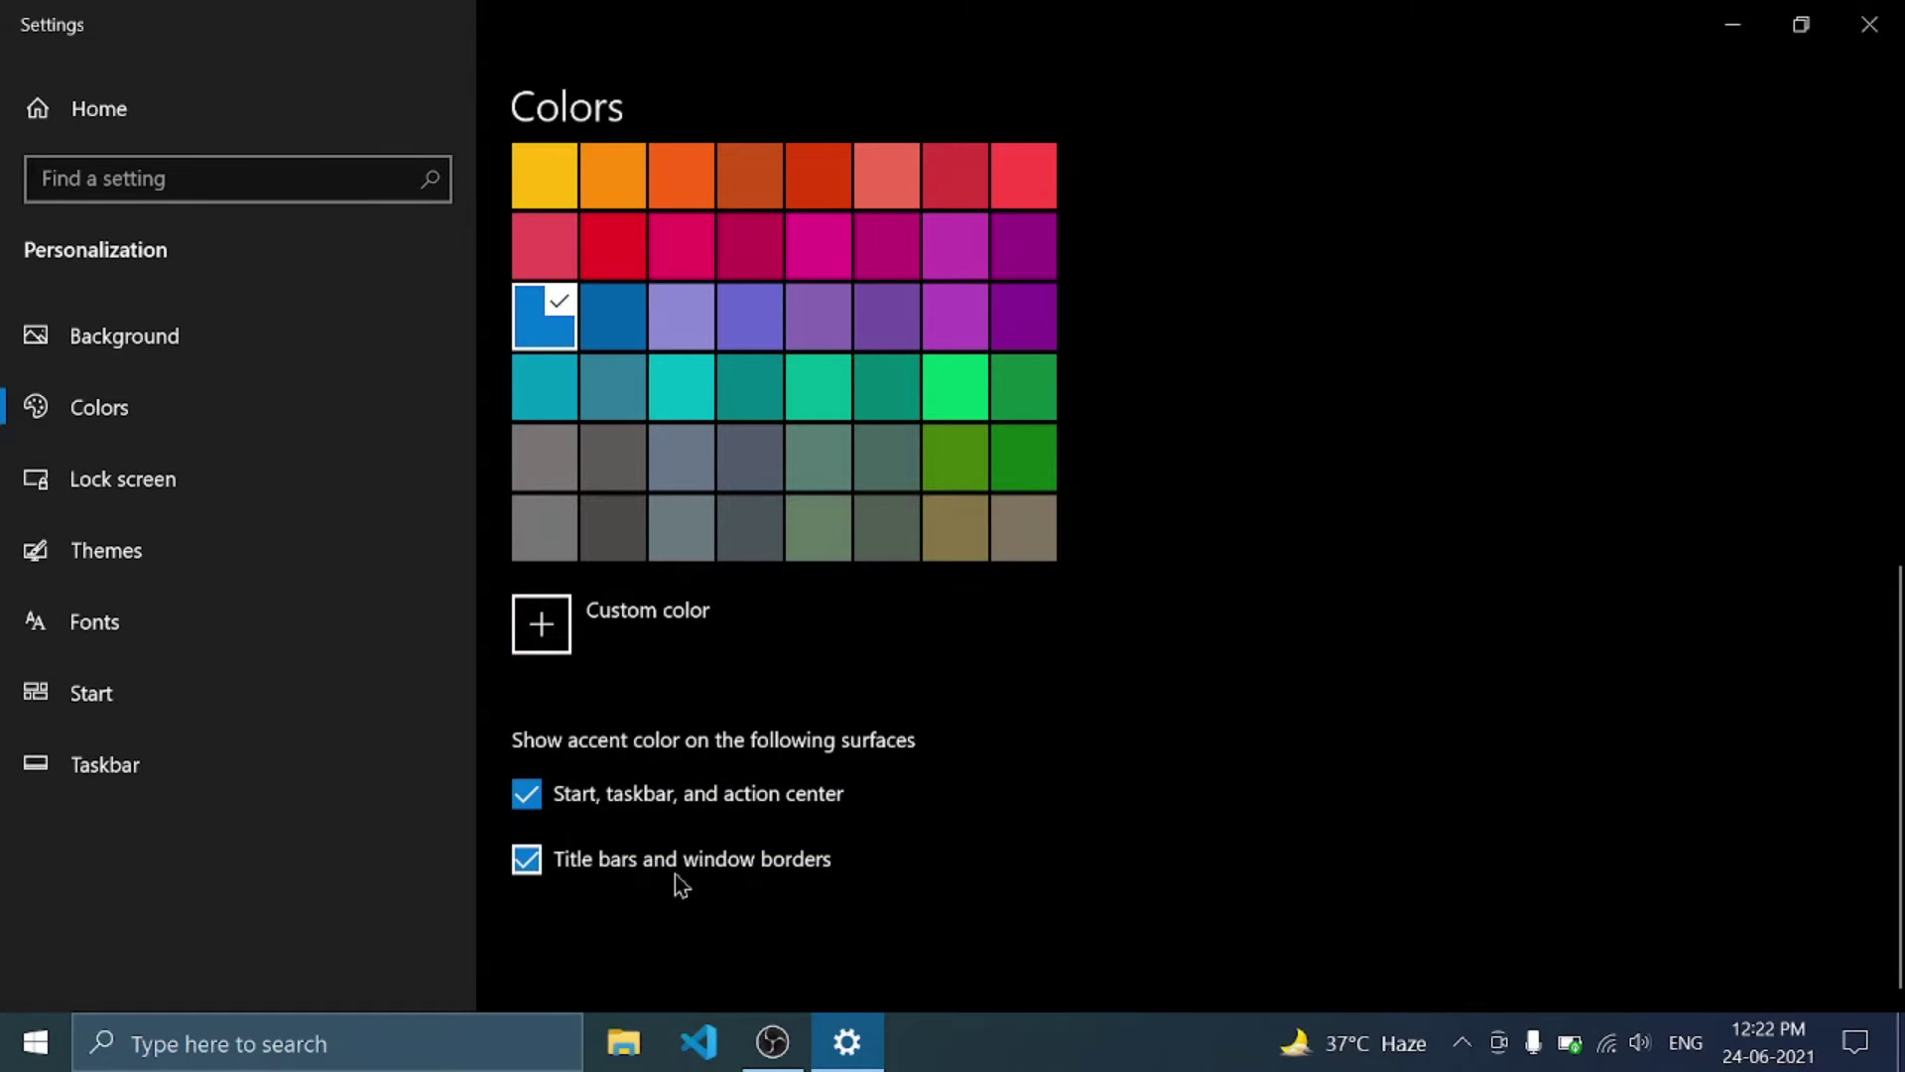
left_click(527, 795)
left_click(527, 859)
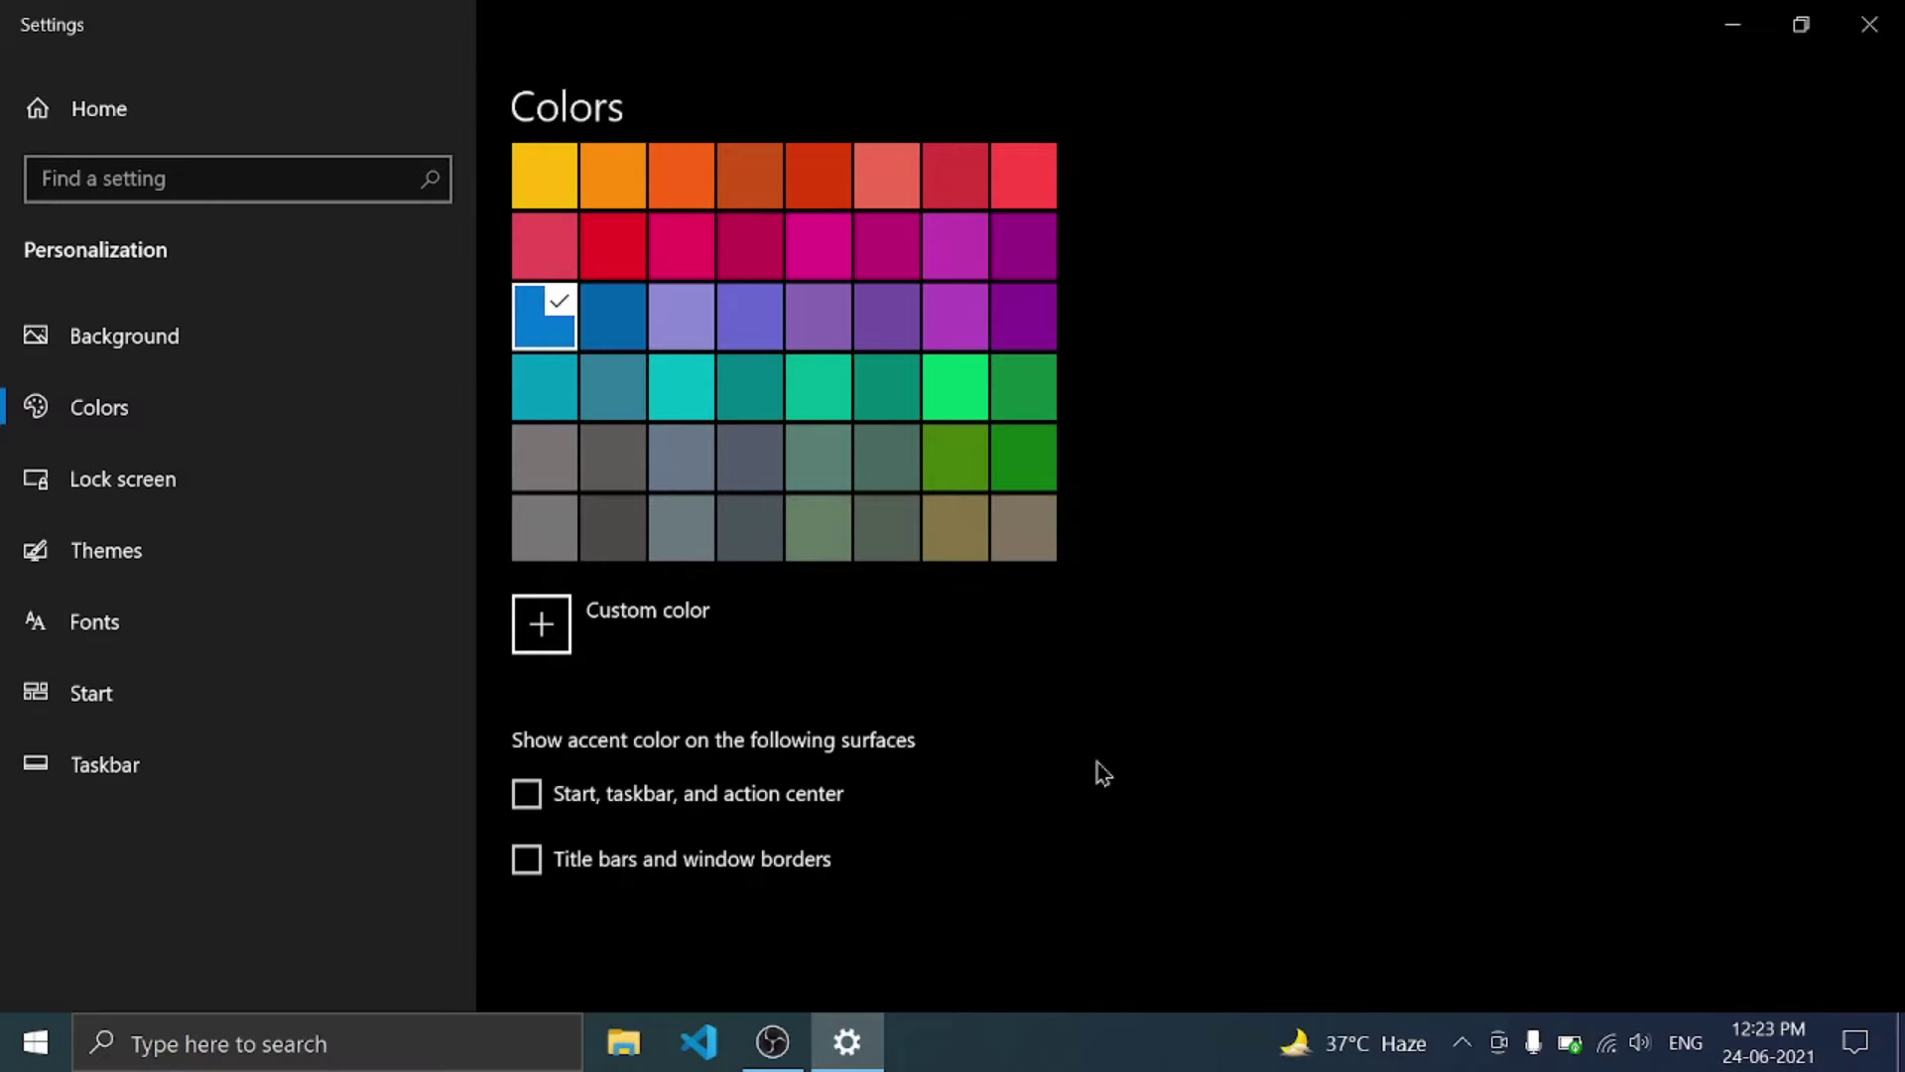
scroll(1290, 800, "up", 8)
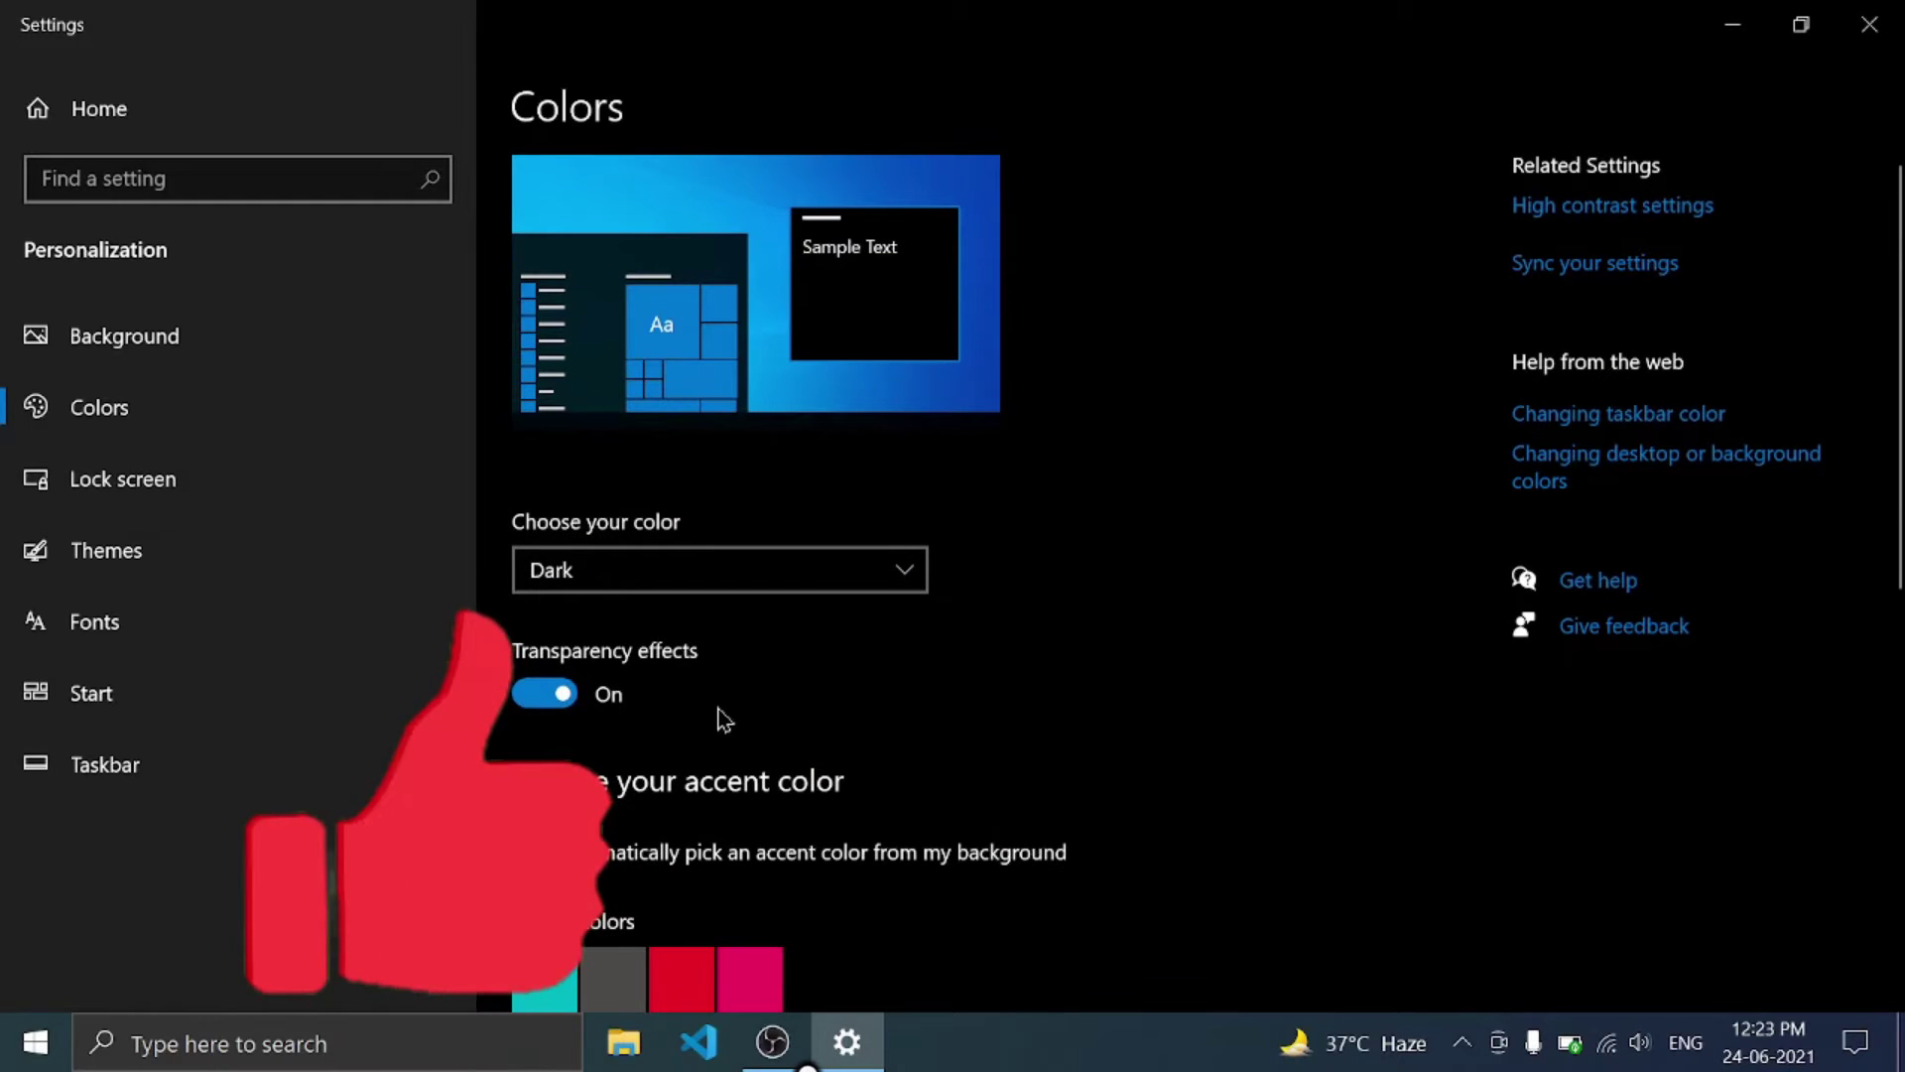
left_click(1870, 24)
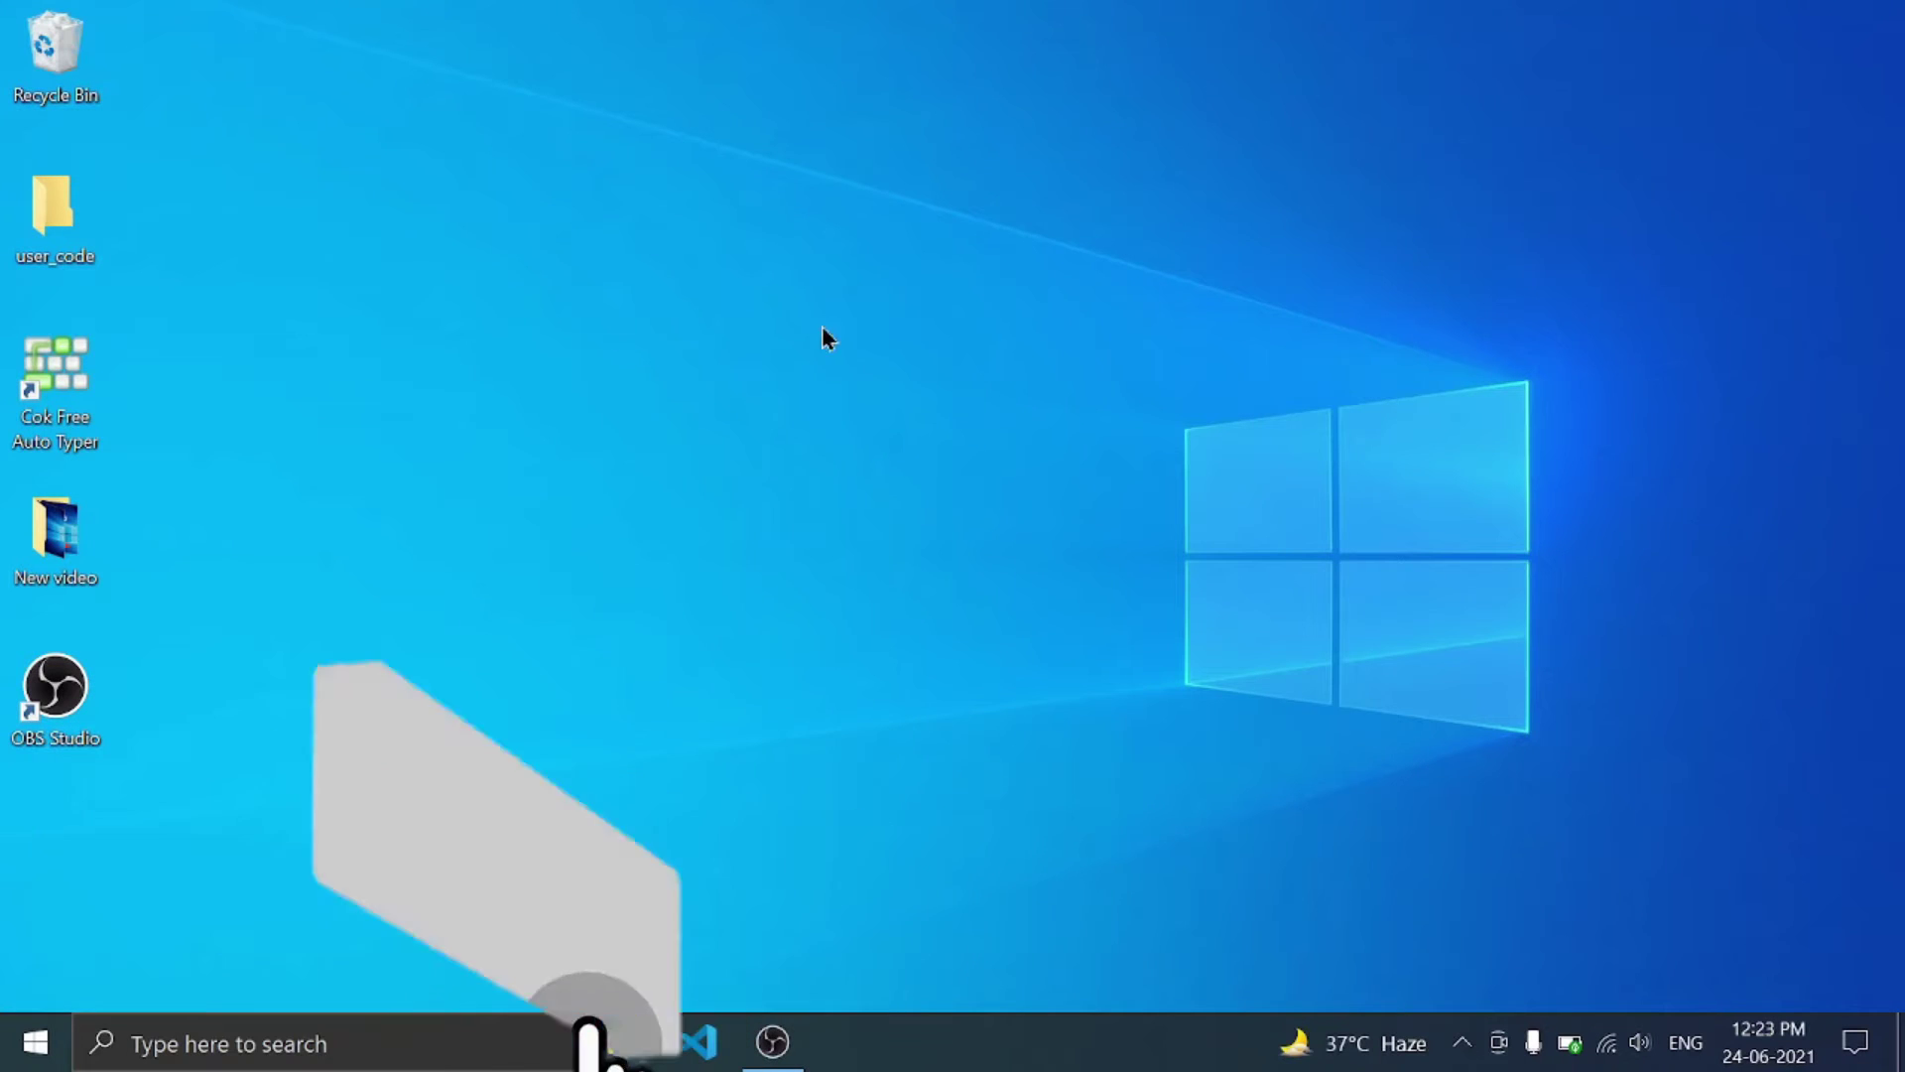
- Open the Performance Options dialog from the advanced system settings of the System page
key("super+x")
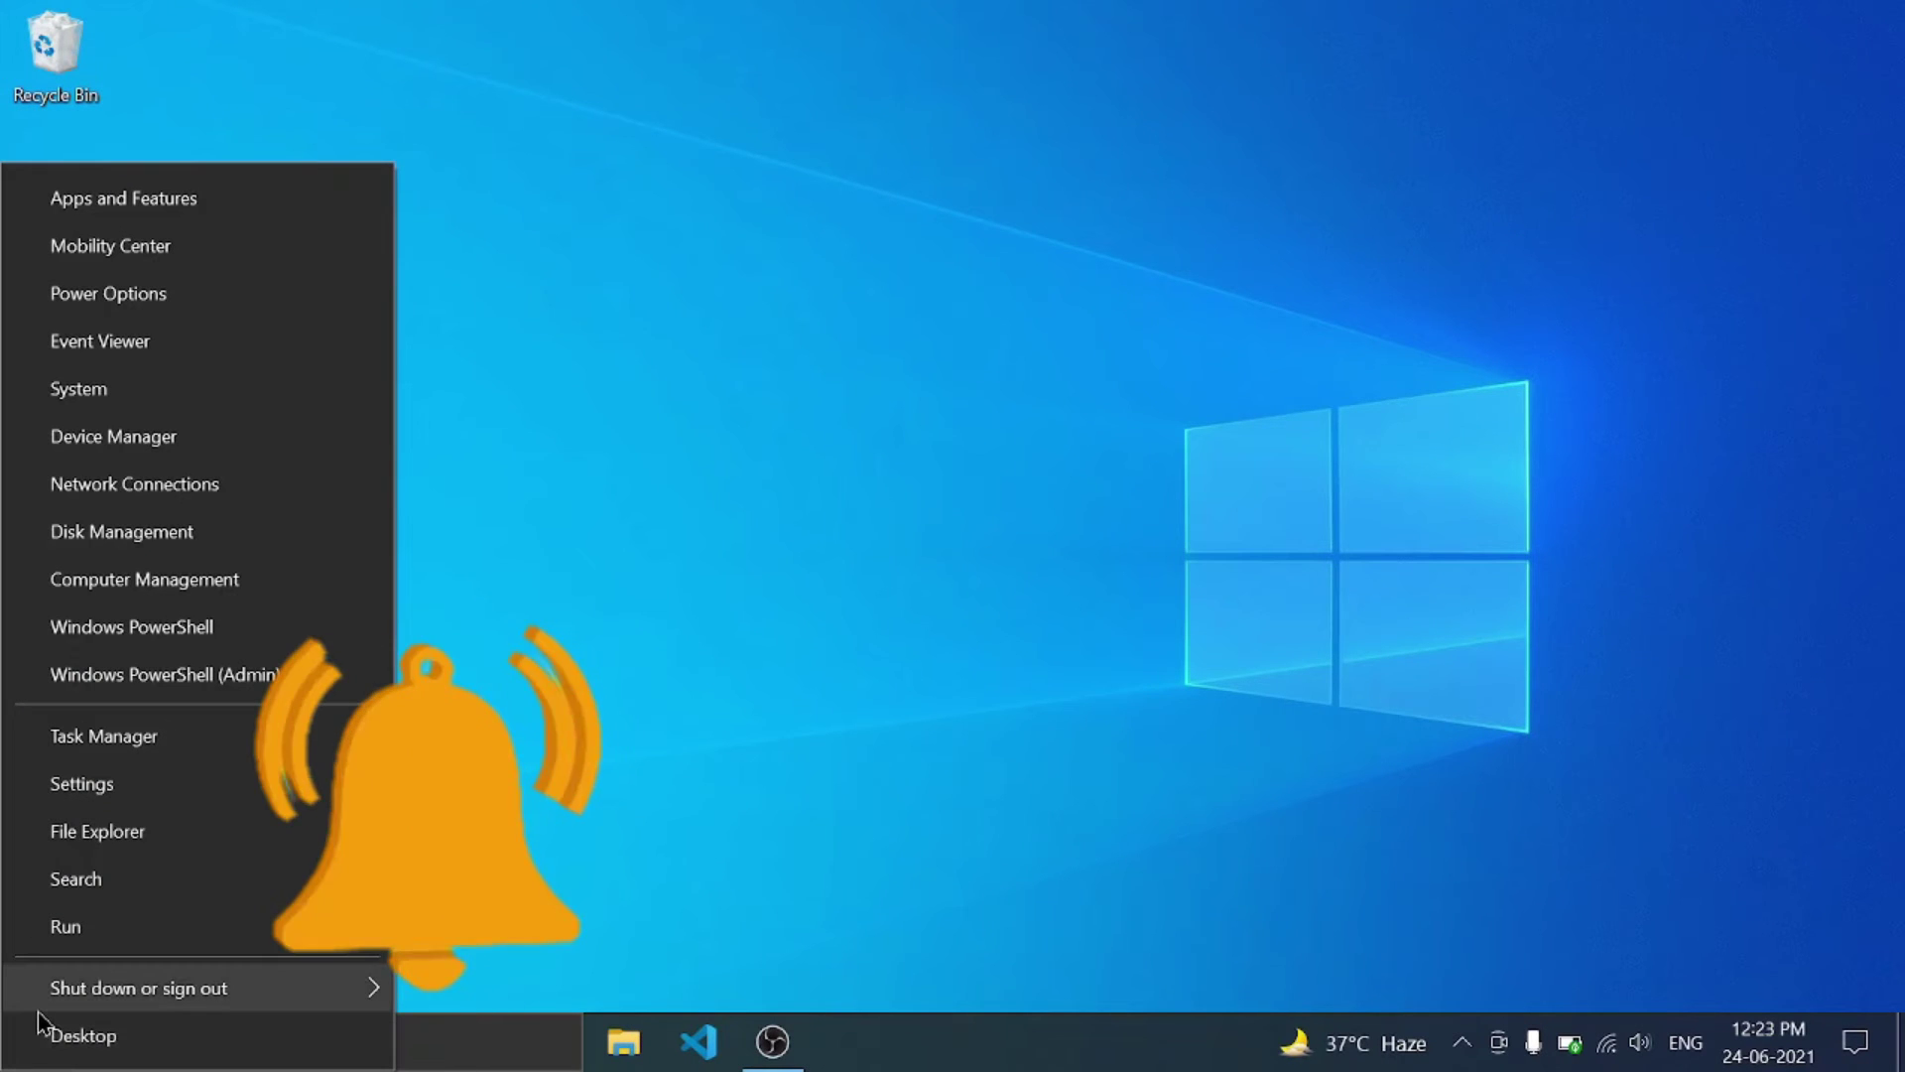
mouse_move(37, 1012)
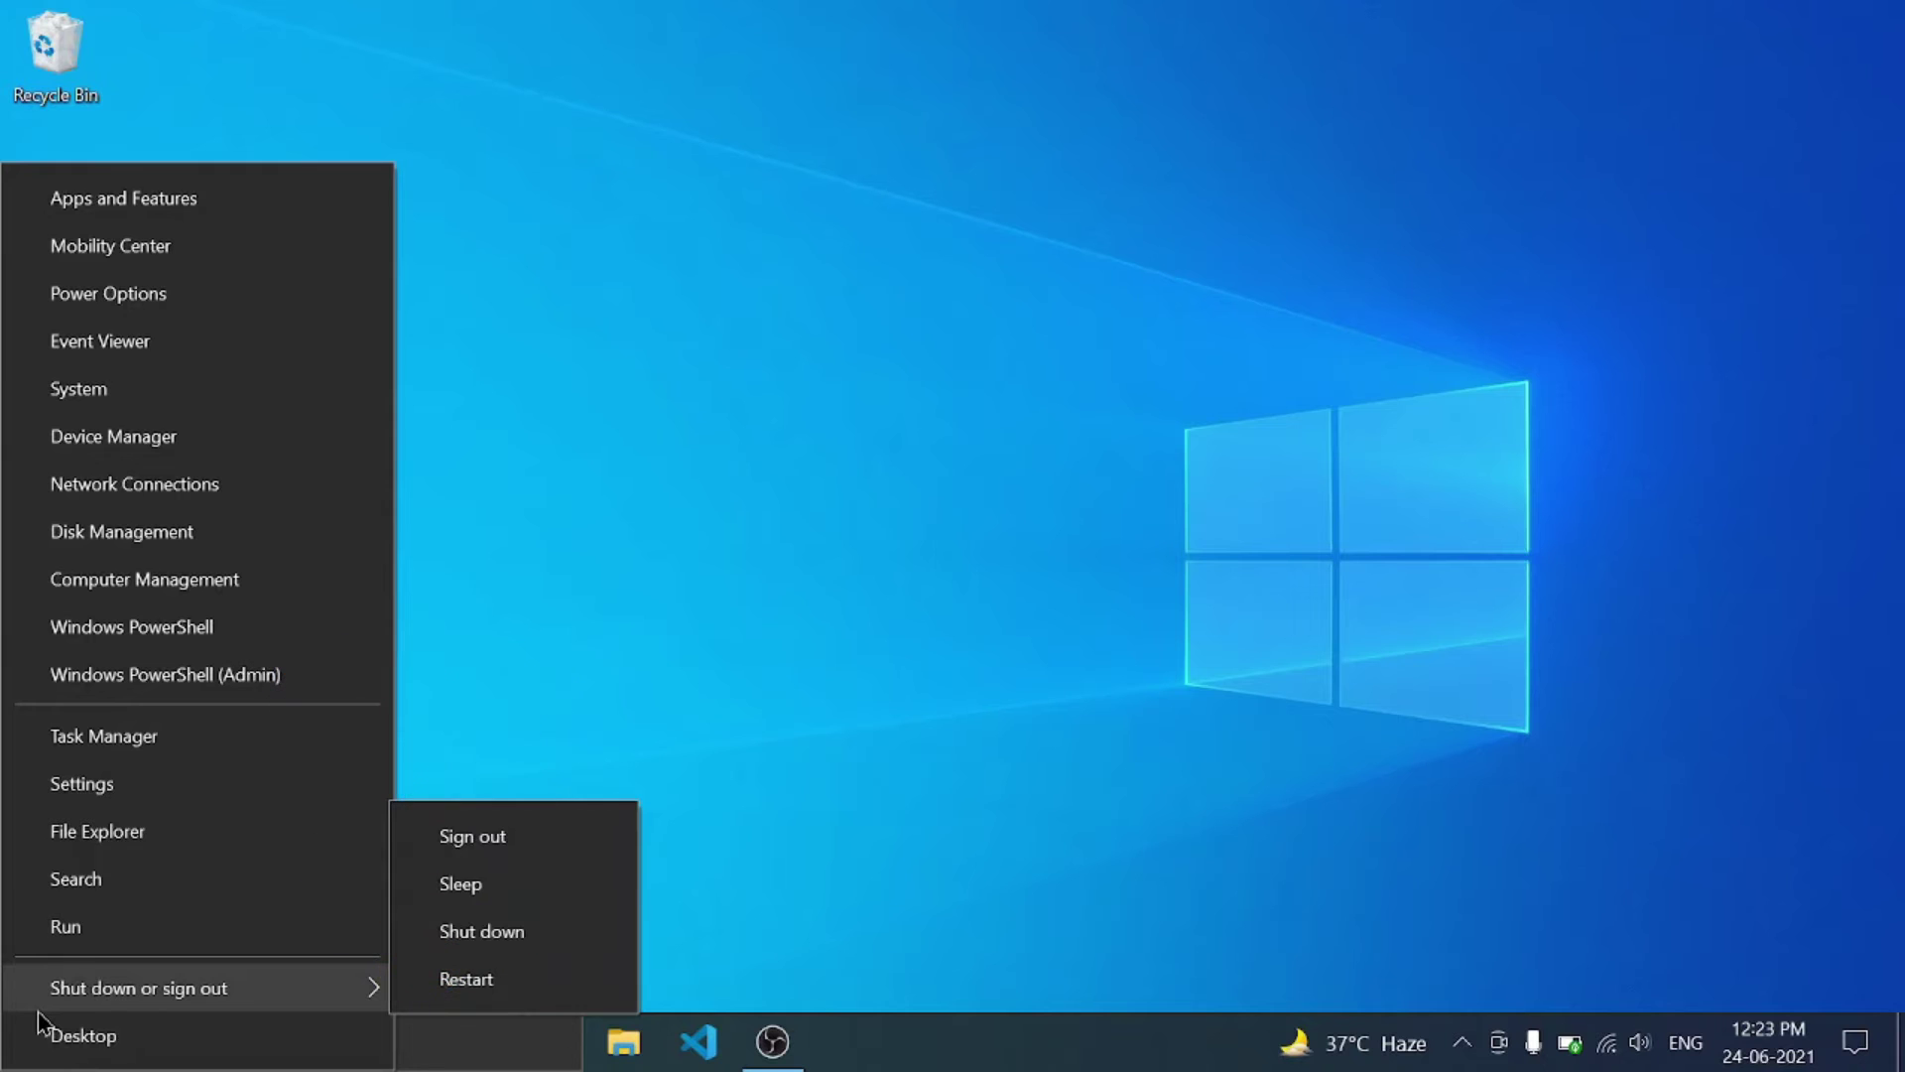
left_click(115, 389)
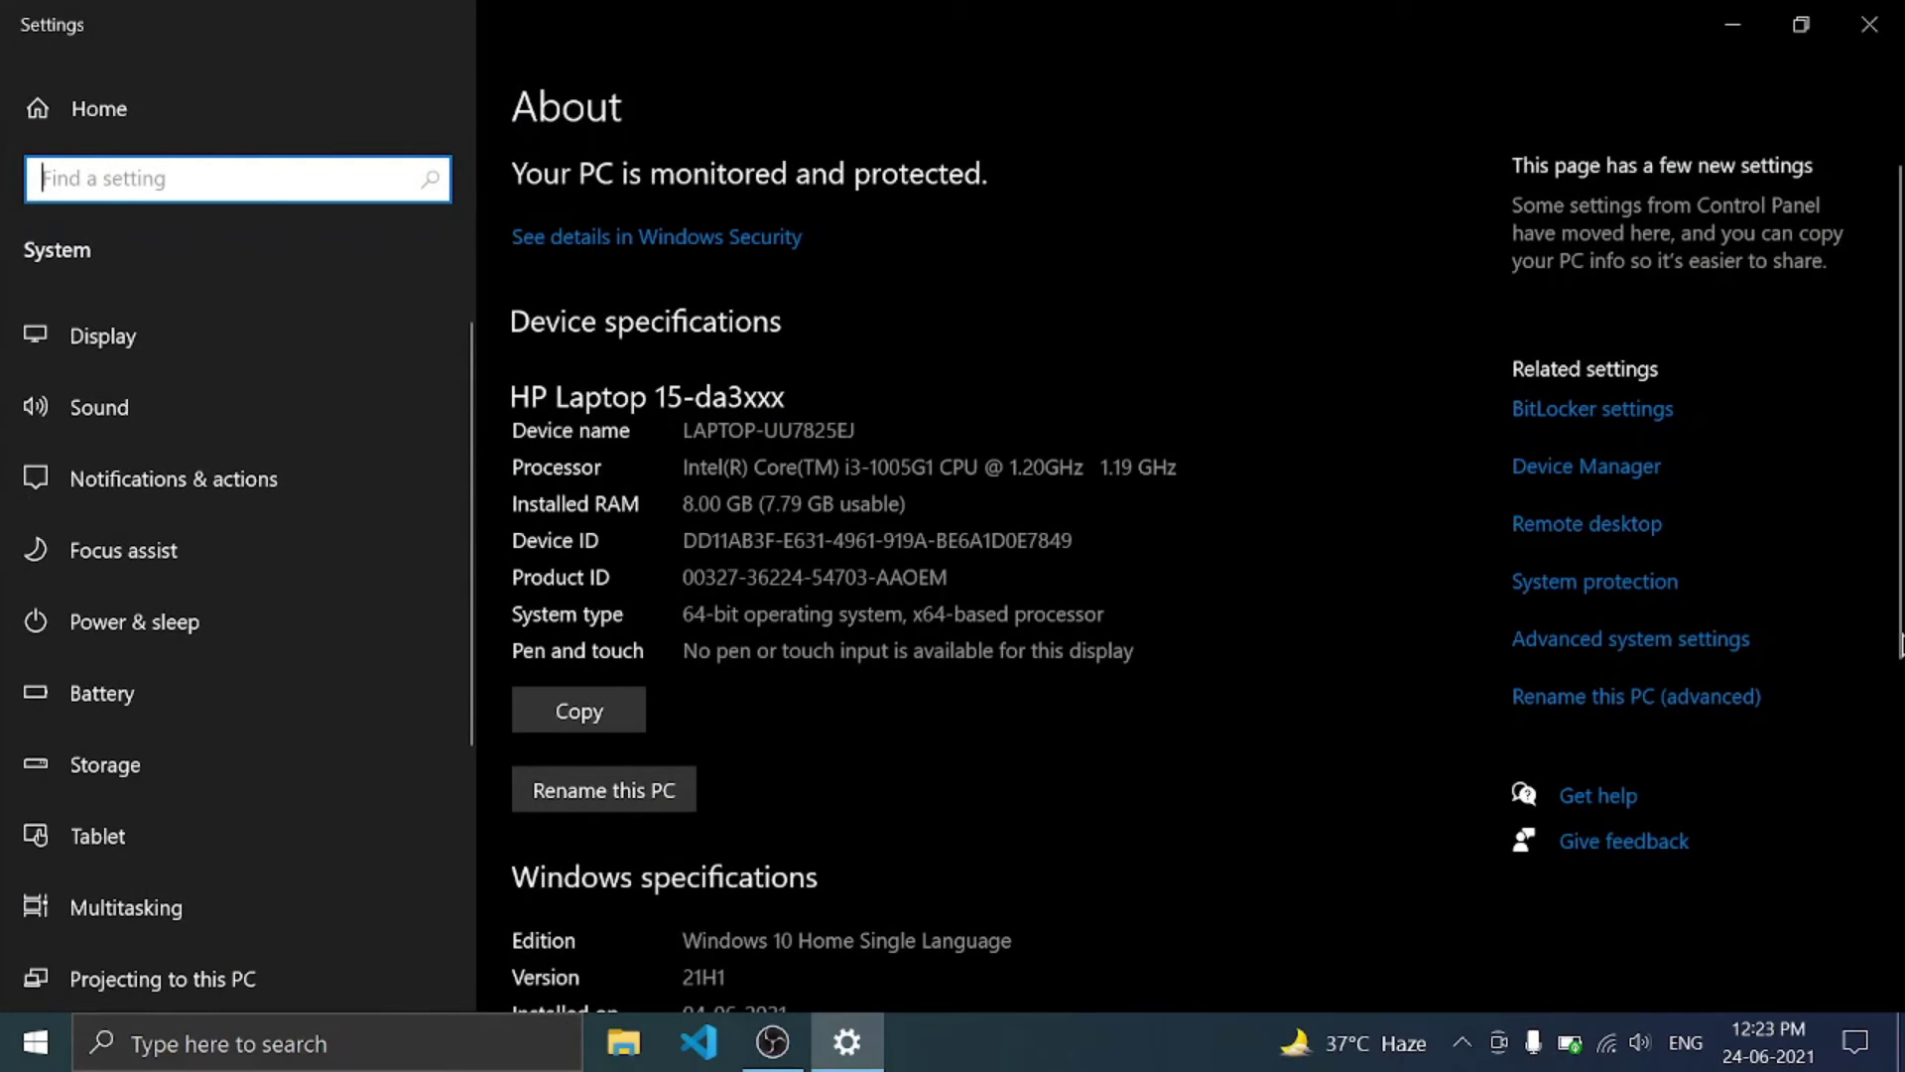
left_click(1653, 640)
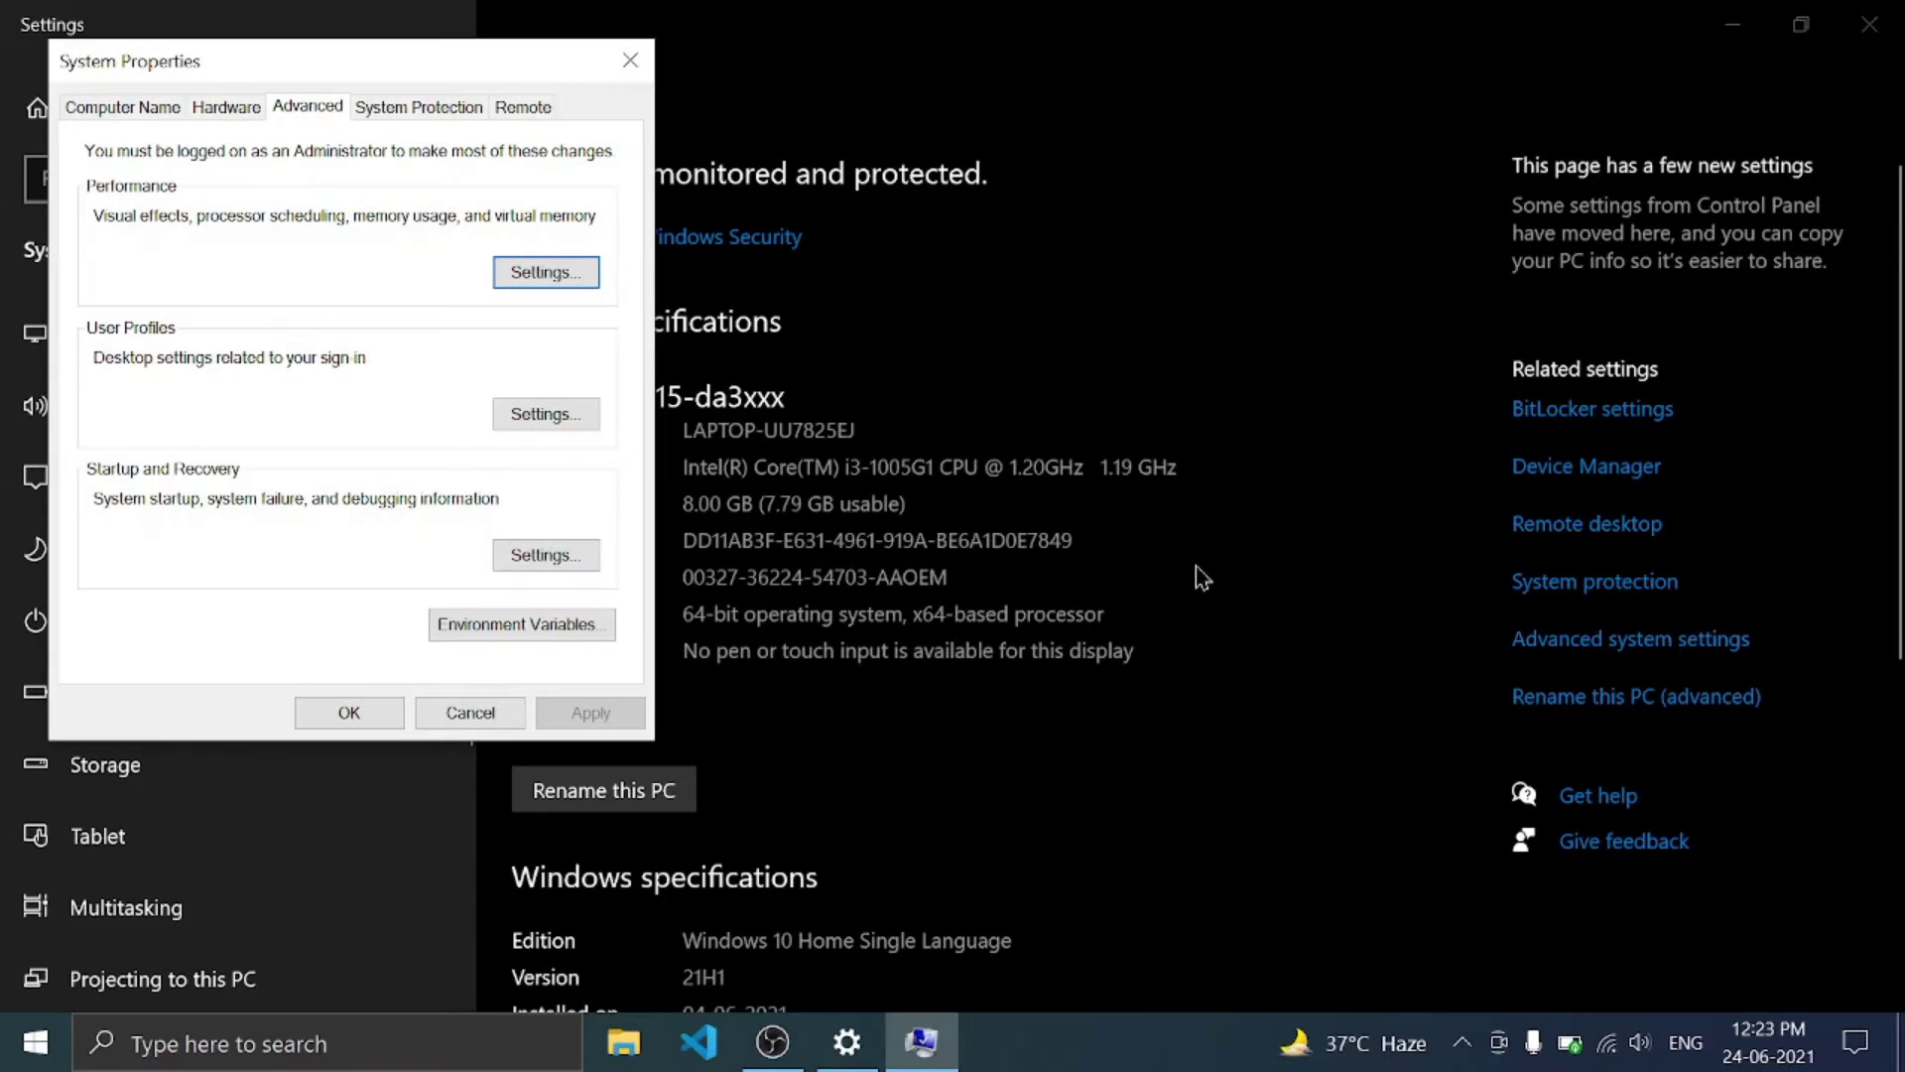
left_click_drag(328, 69, 735, 241)
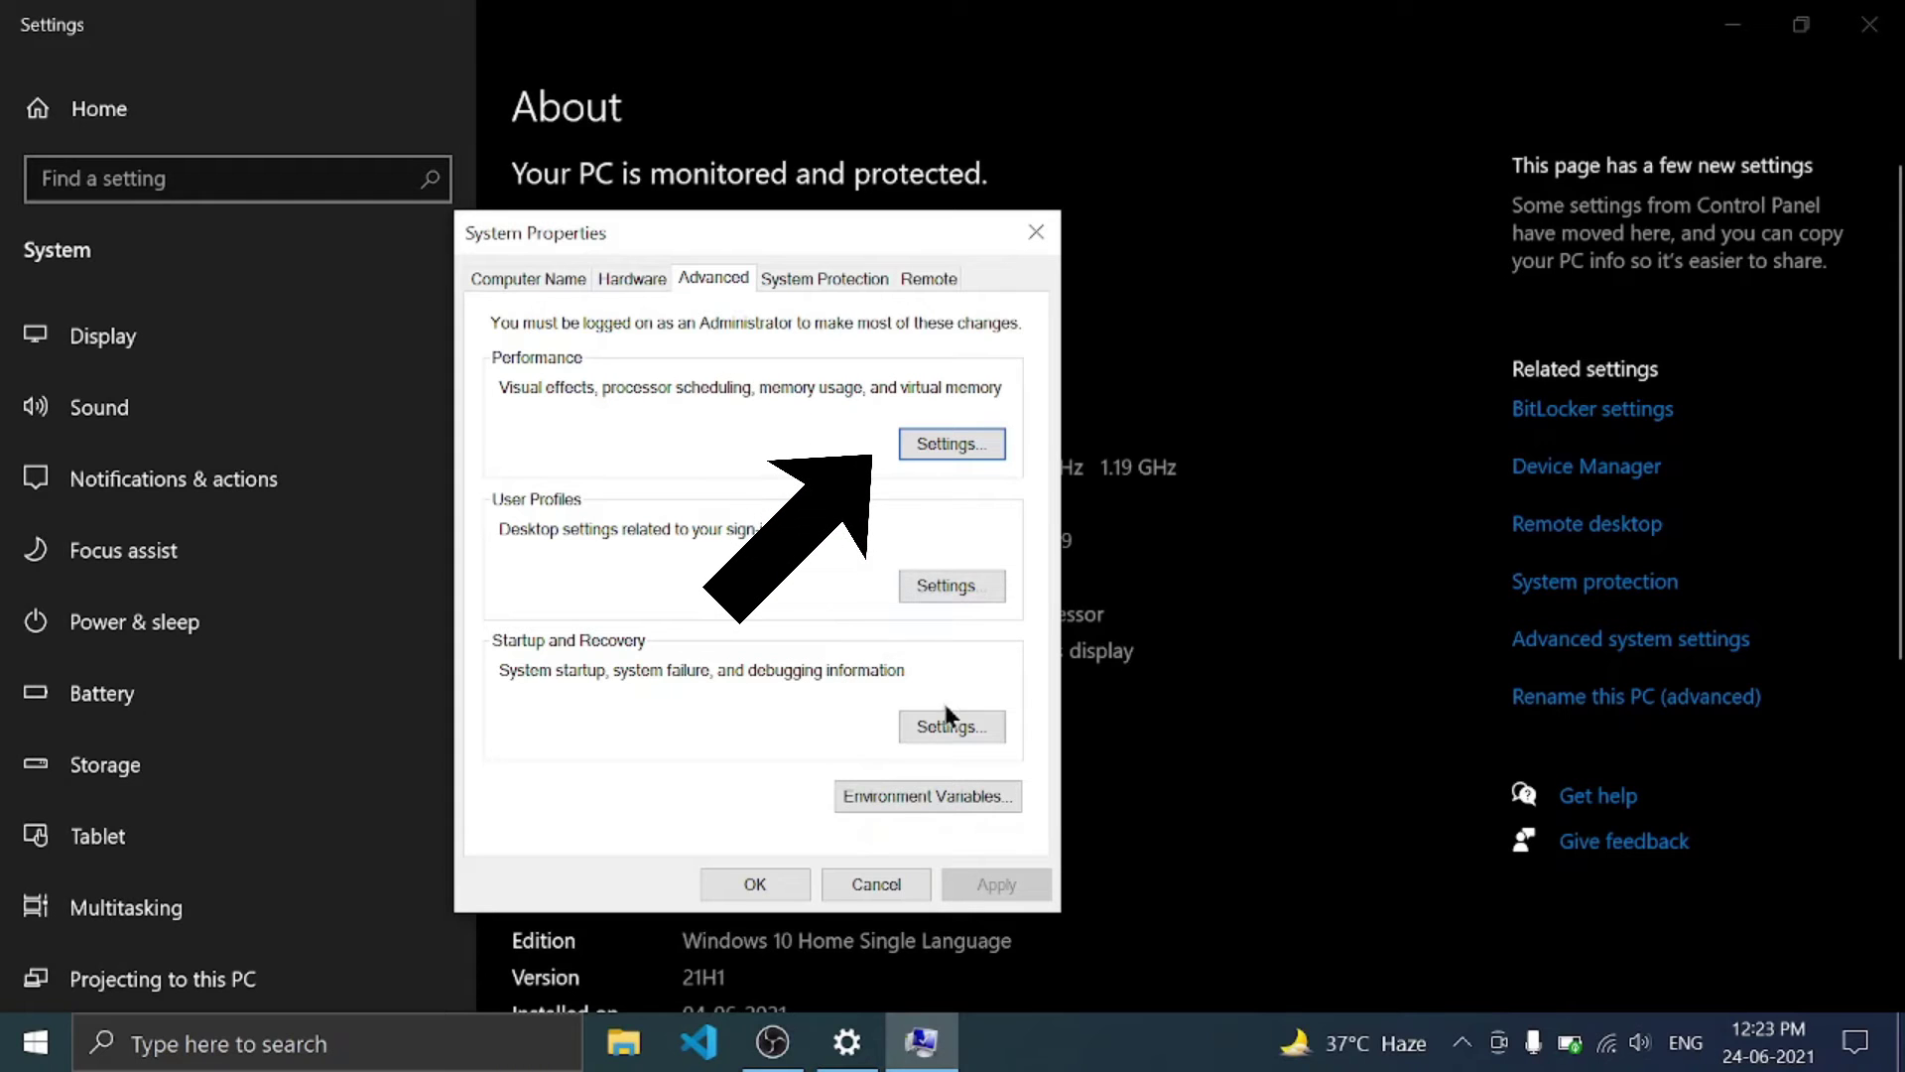
left_click(942, 442)
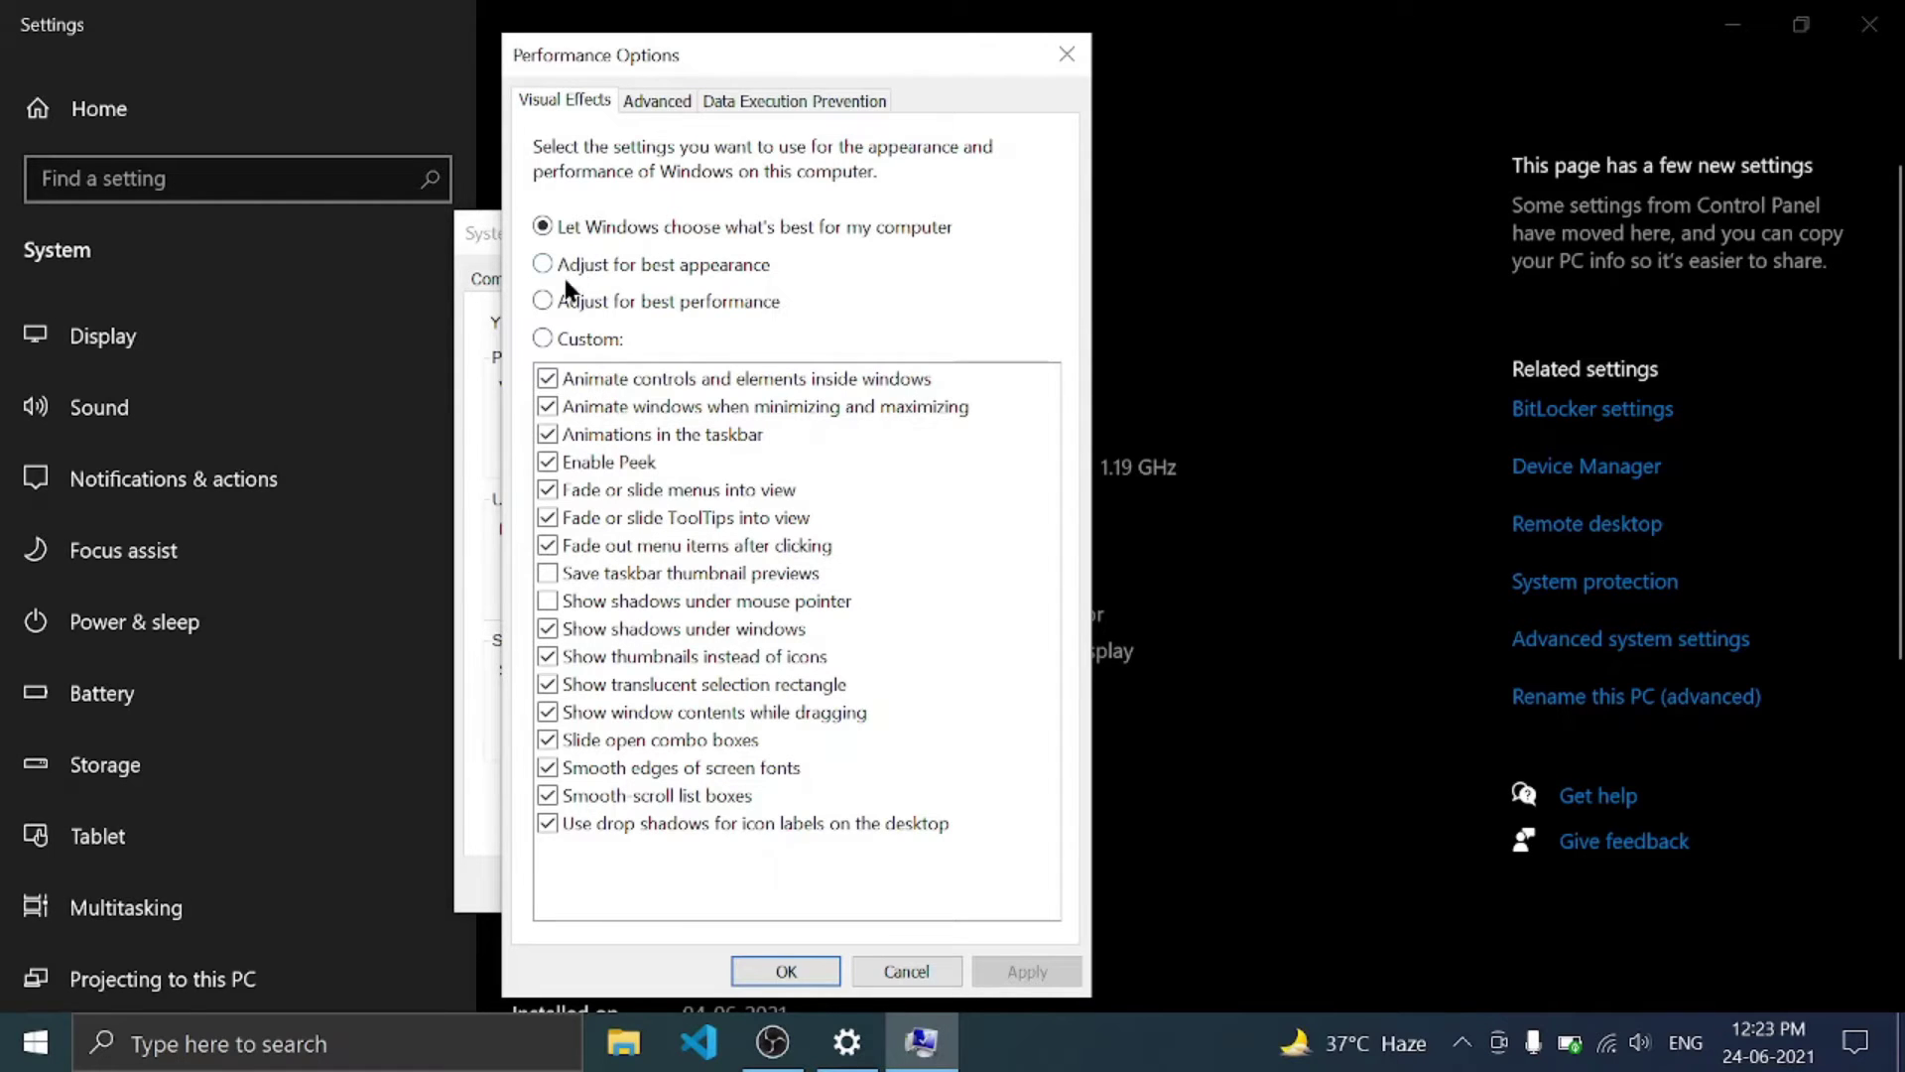
- Apply the visual effects option Adjust for best performance, and close System Properties and the Settings window
left_click(542, 300)
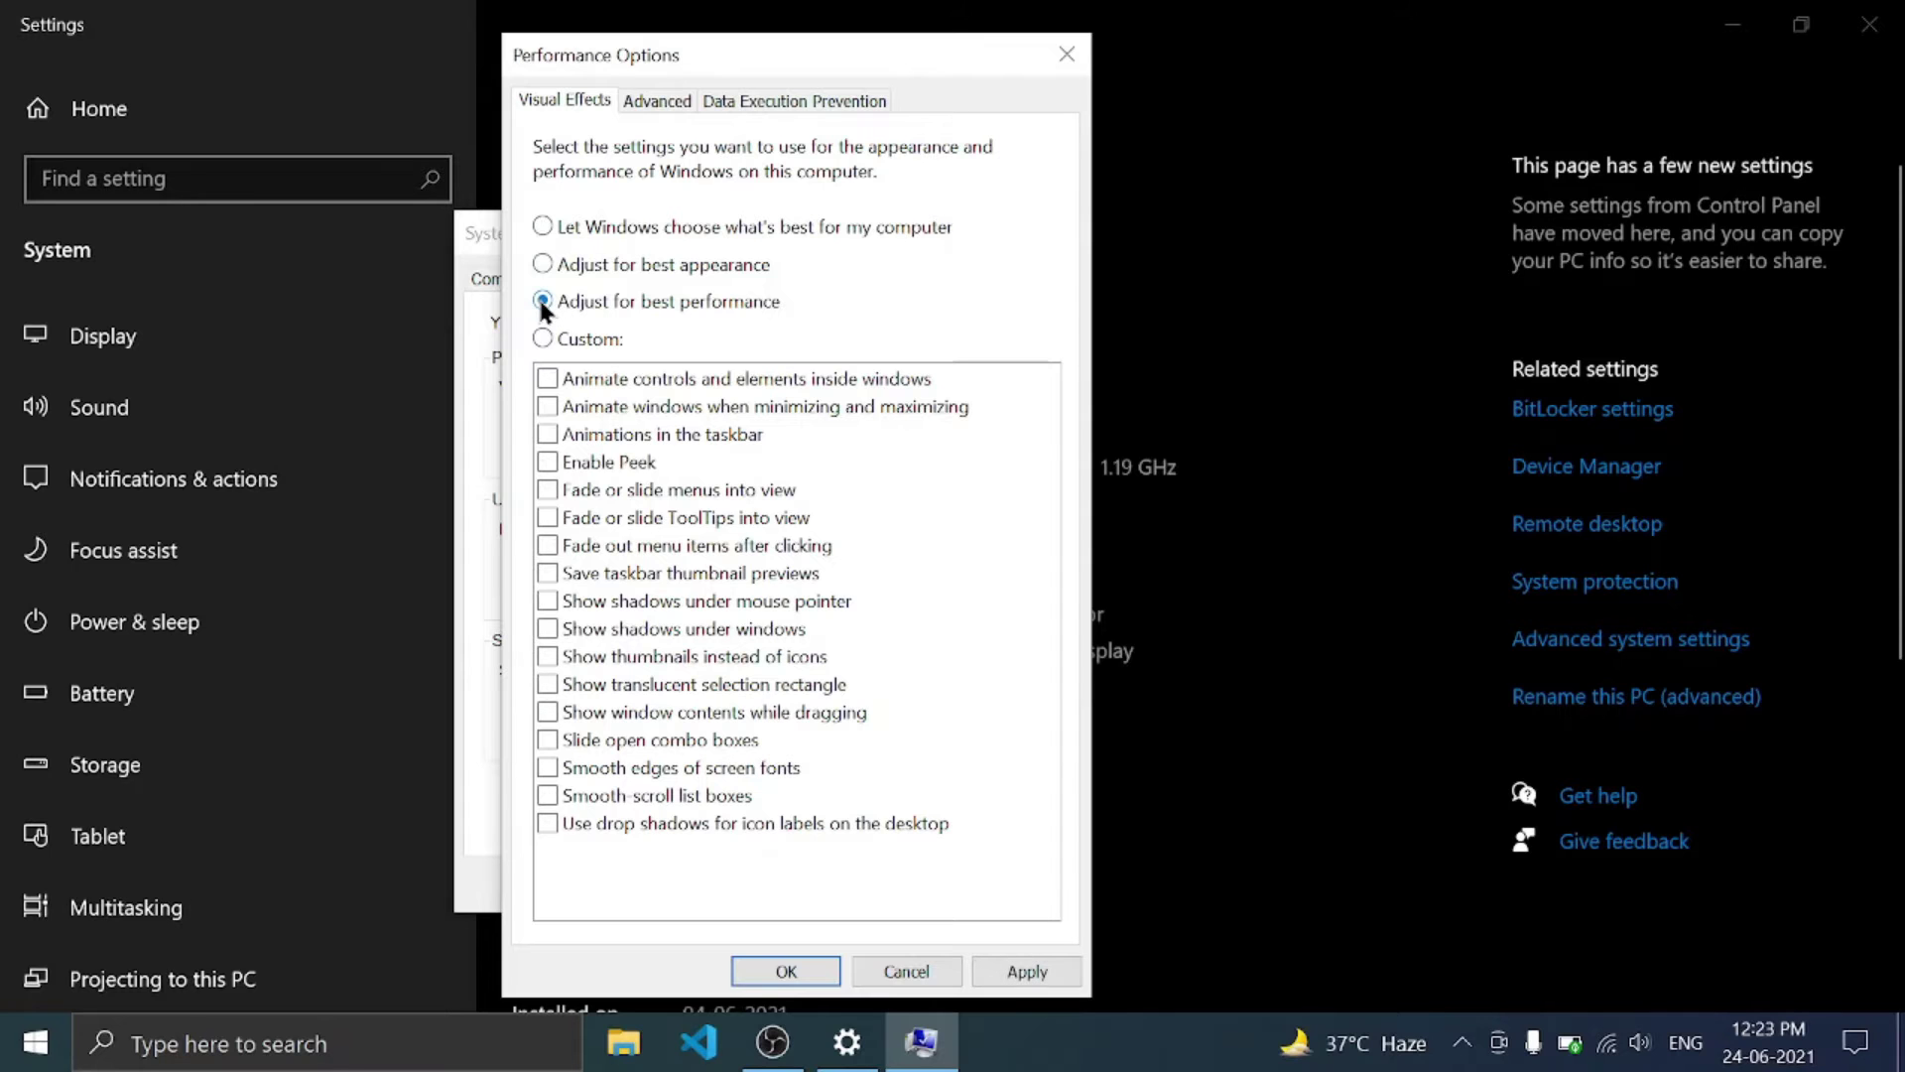
left_click(1029, 969)
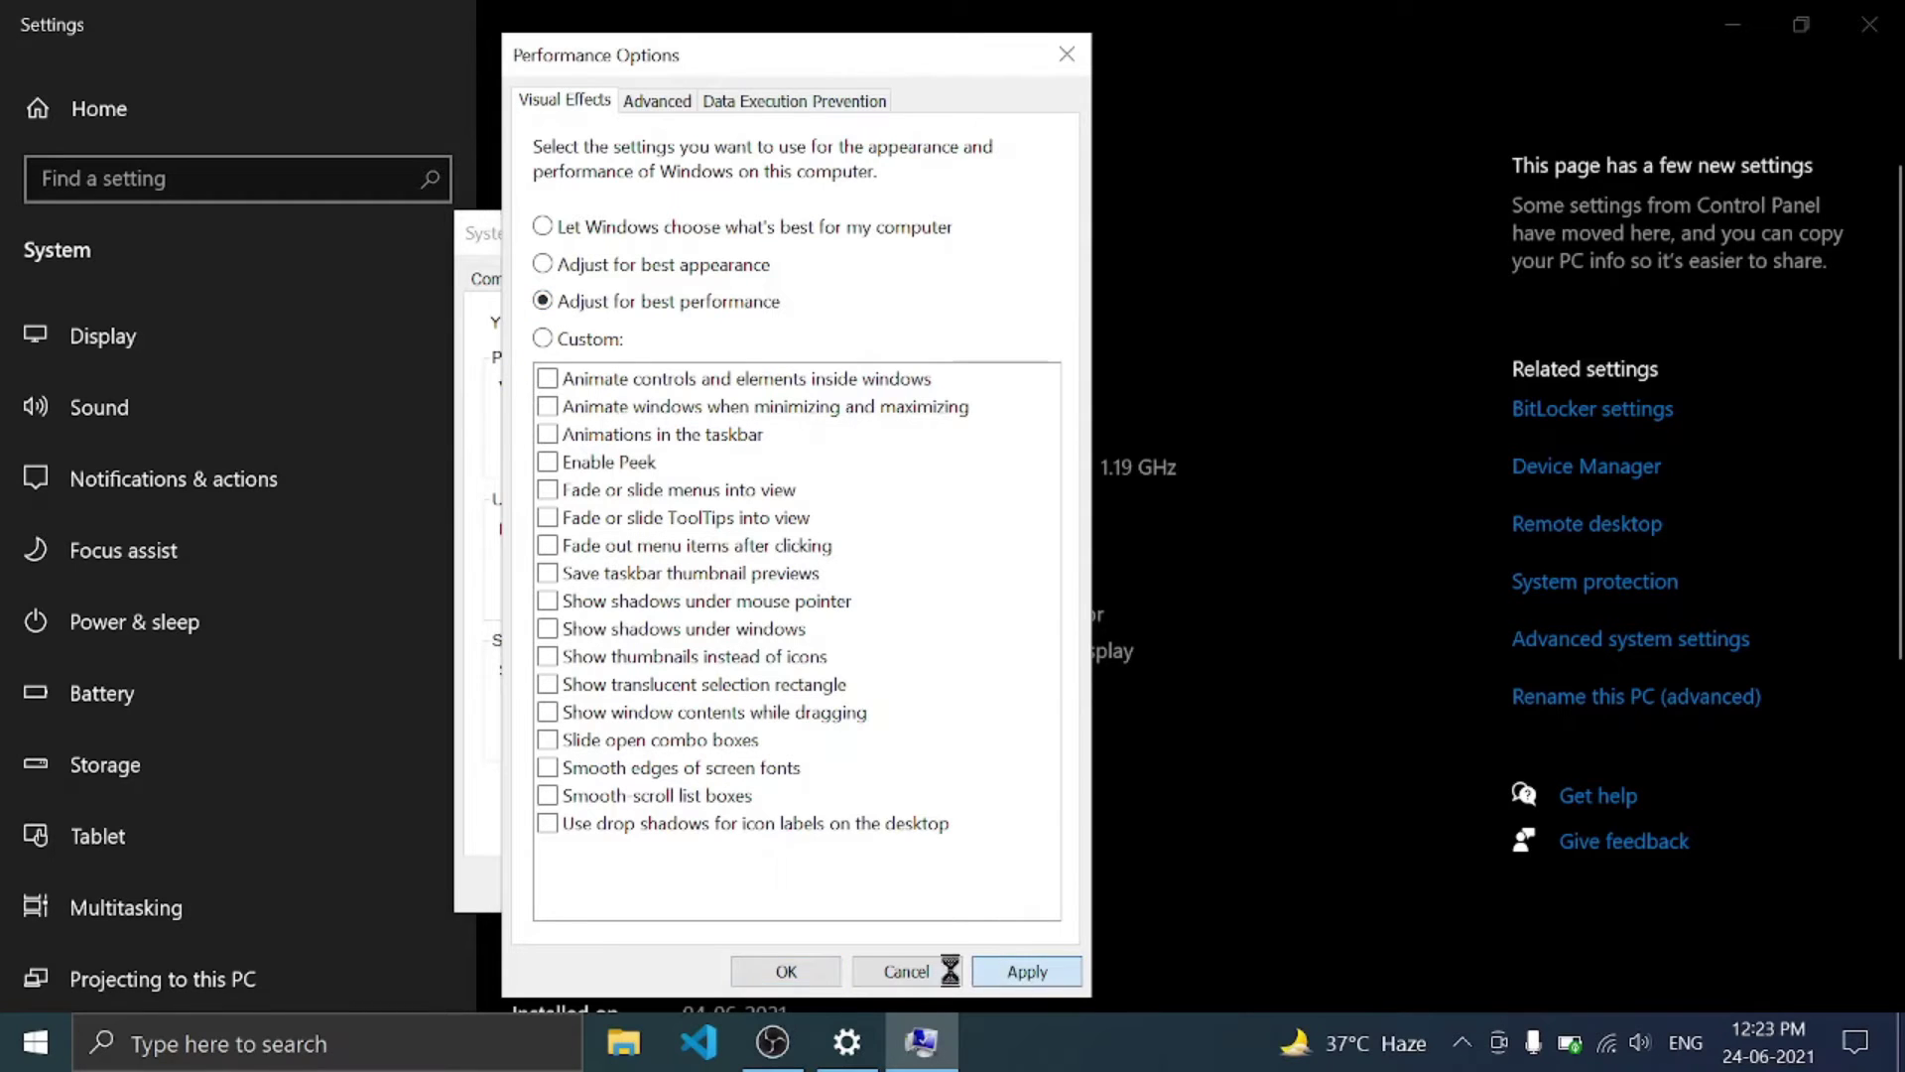
left_click(821, 977)
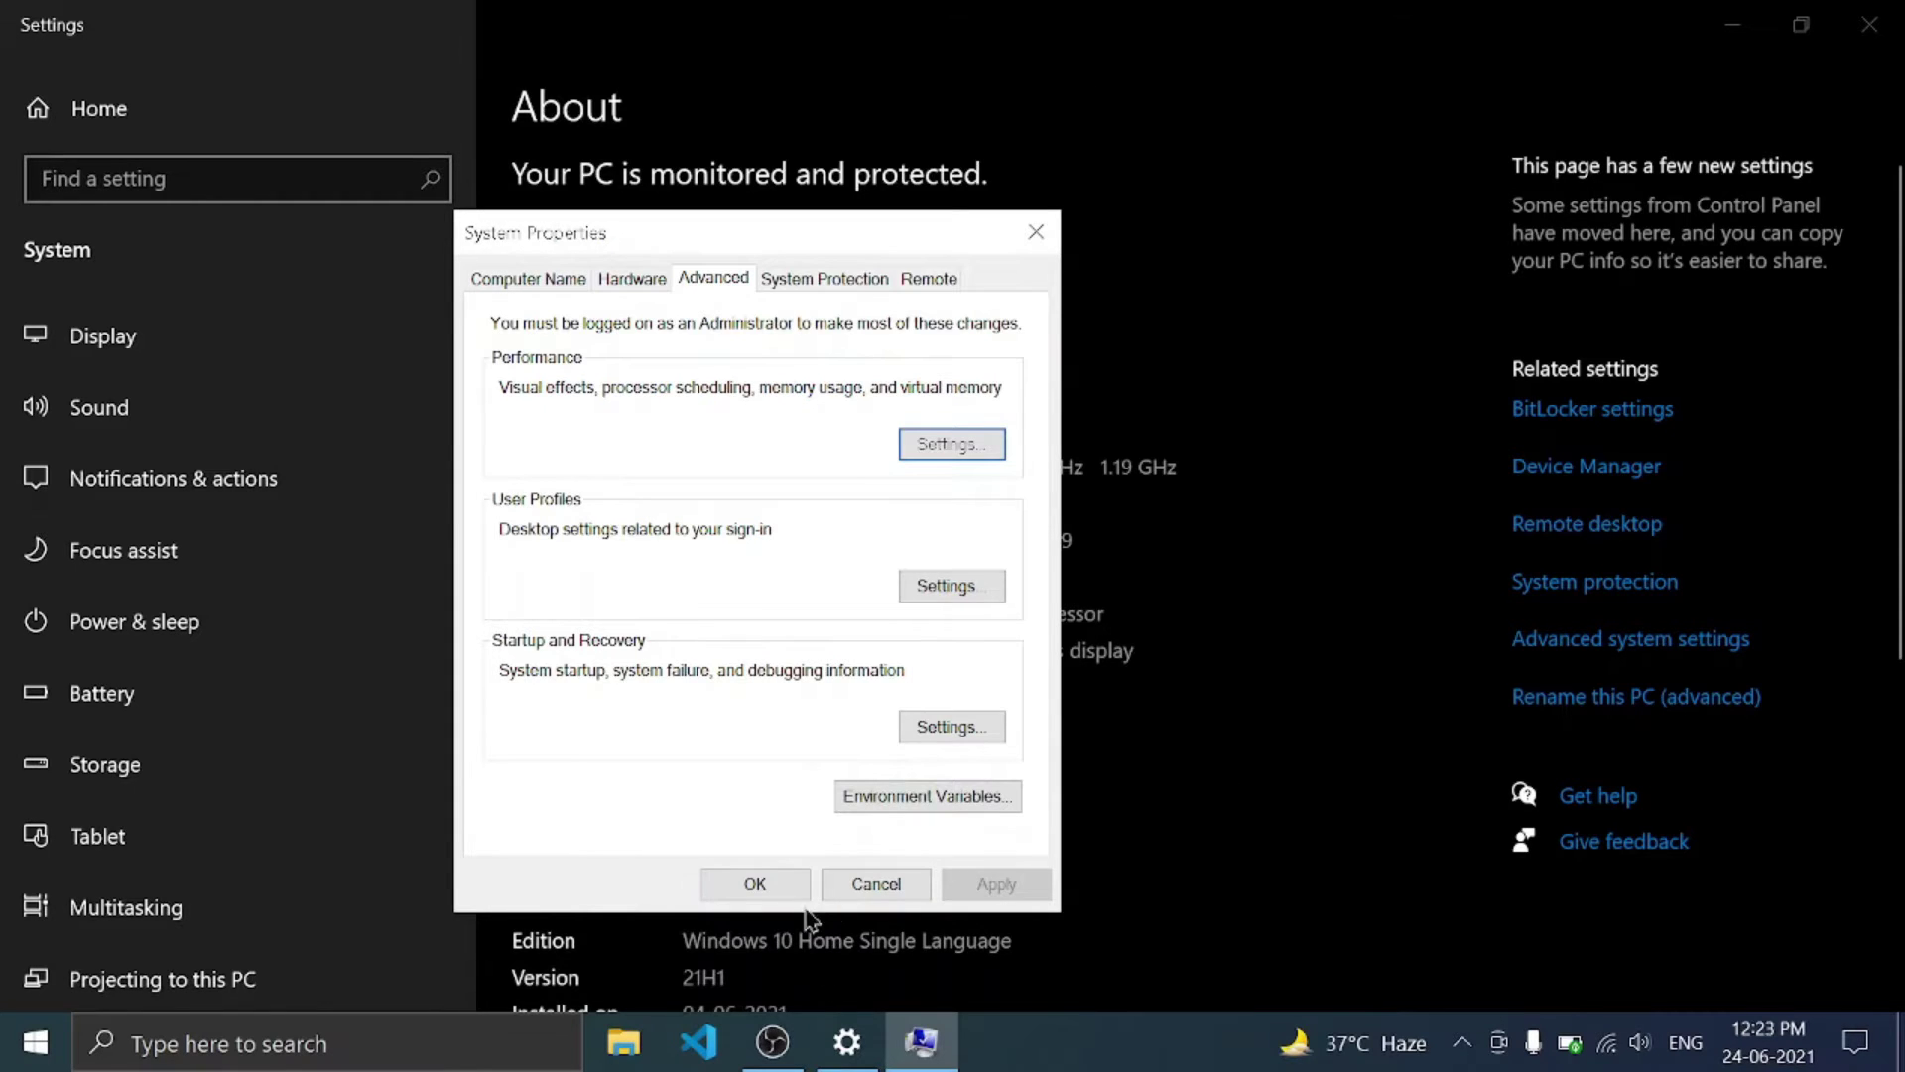
left_click(797, 891)
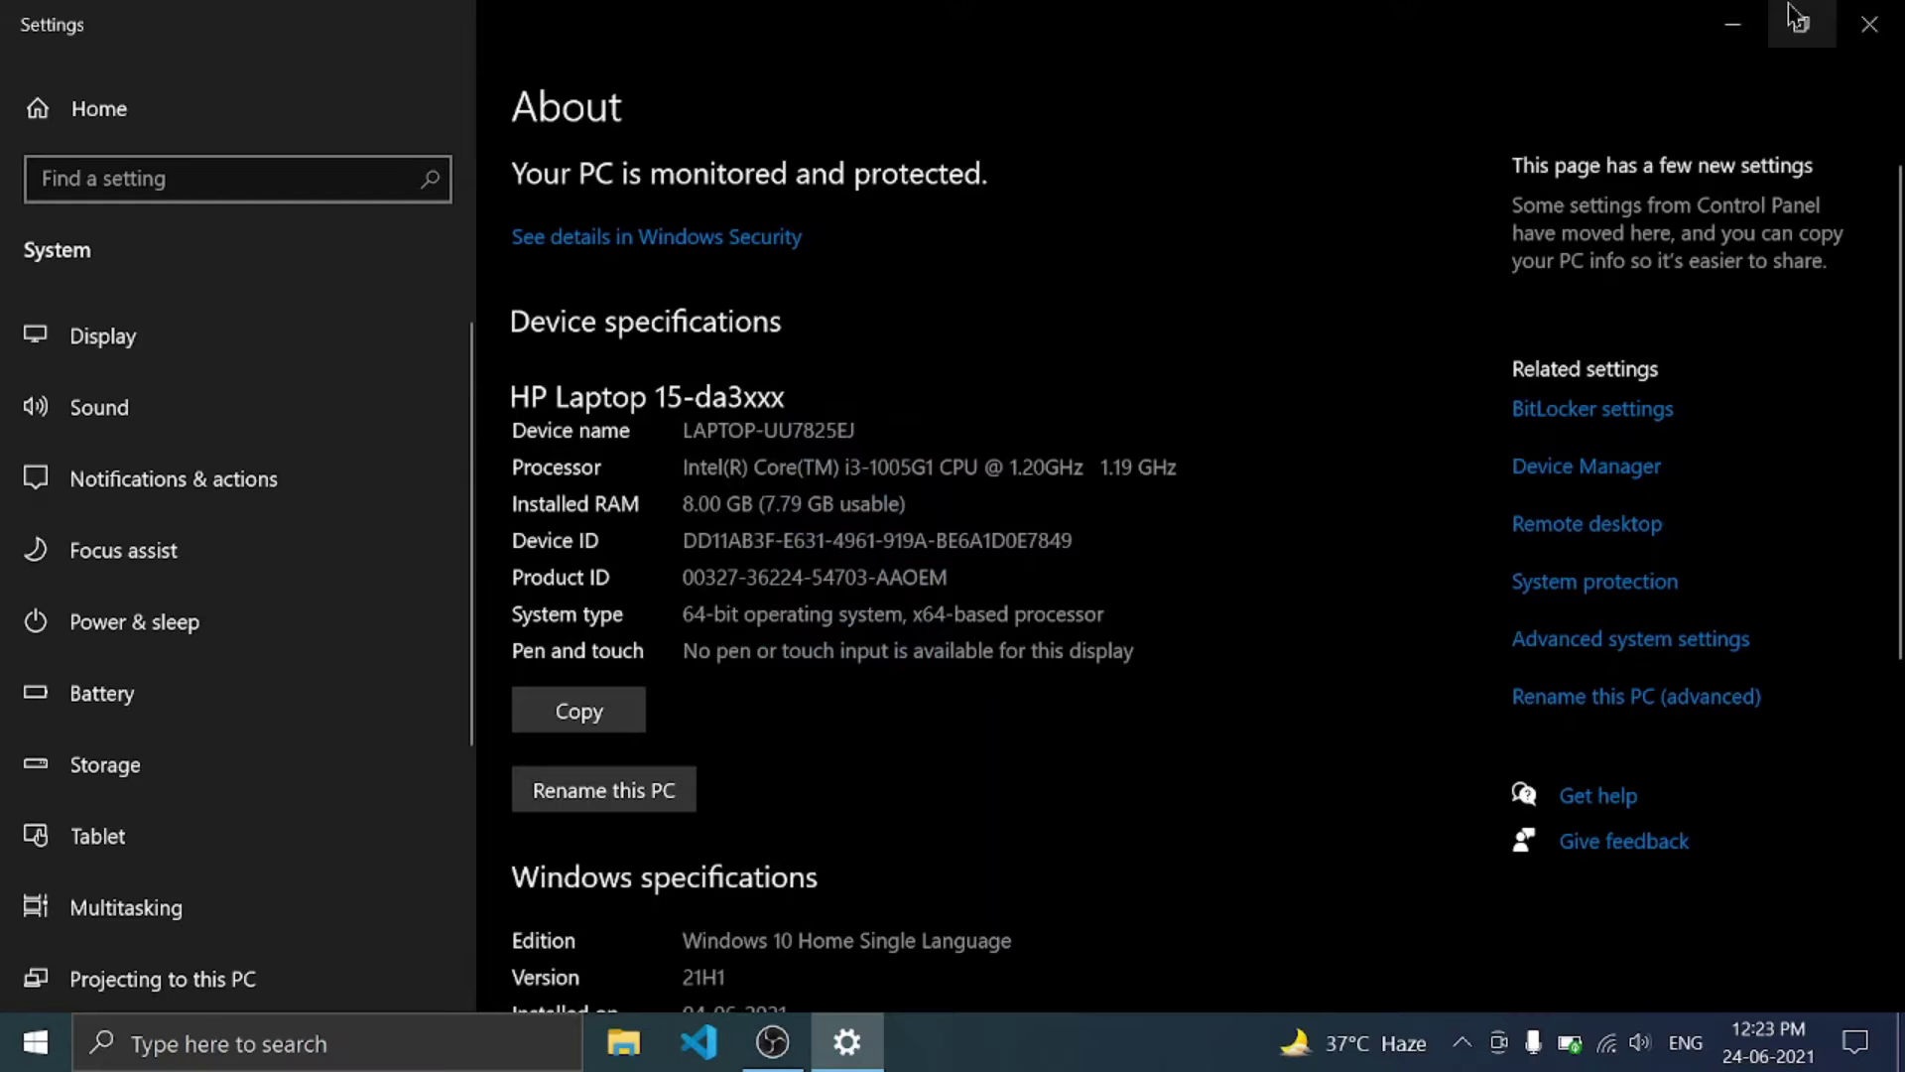
left_click(1869, 23)
right_click(981, 407)
left_click(1033, 491)
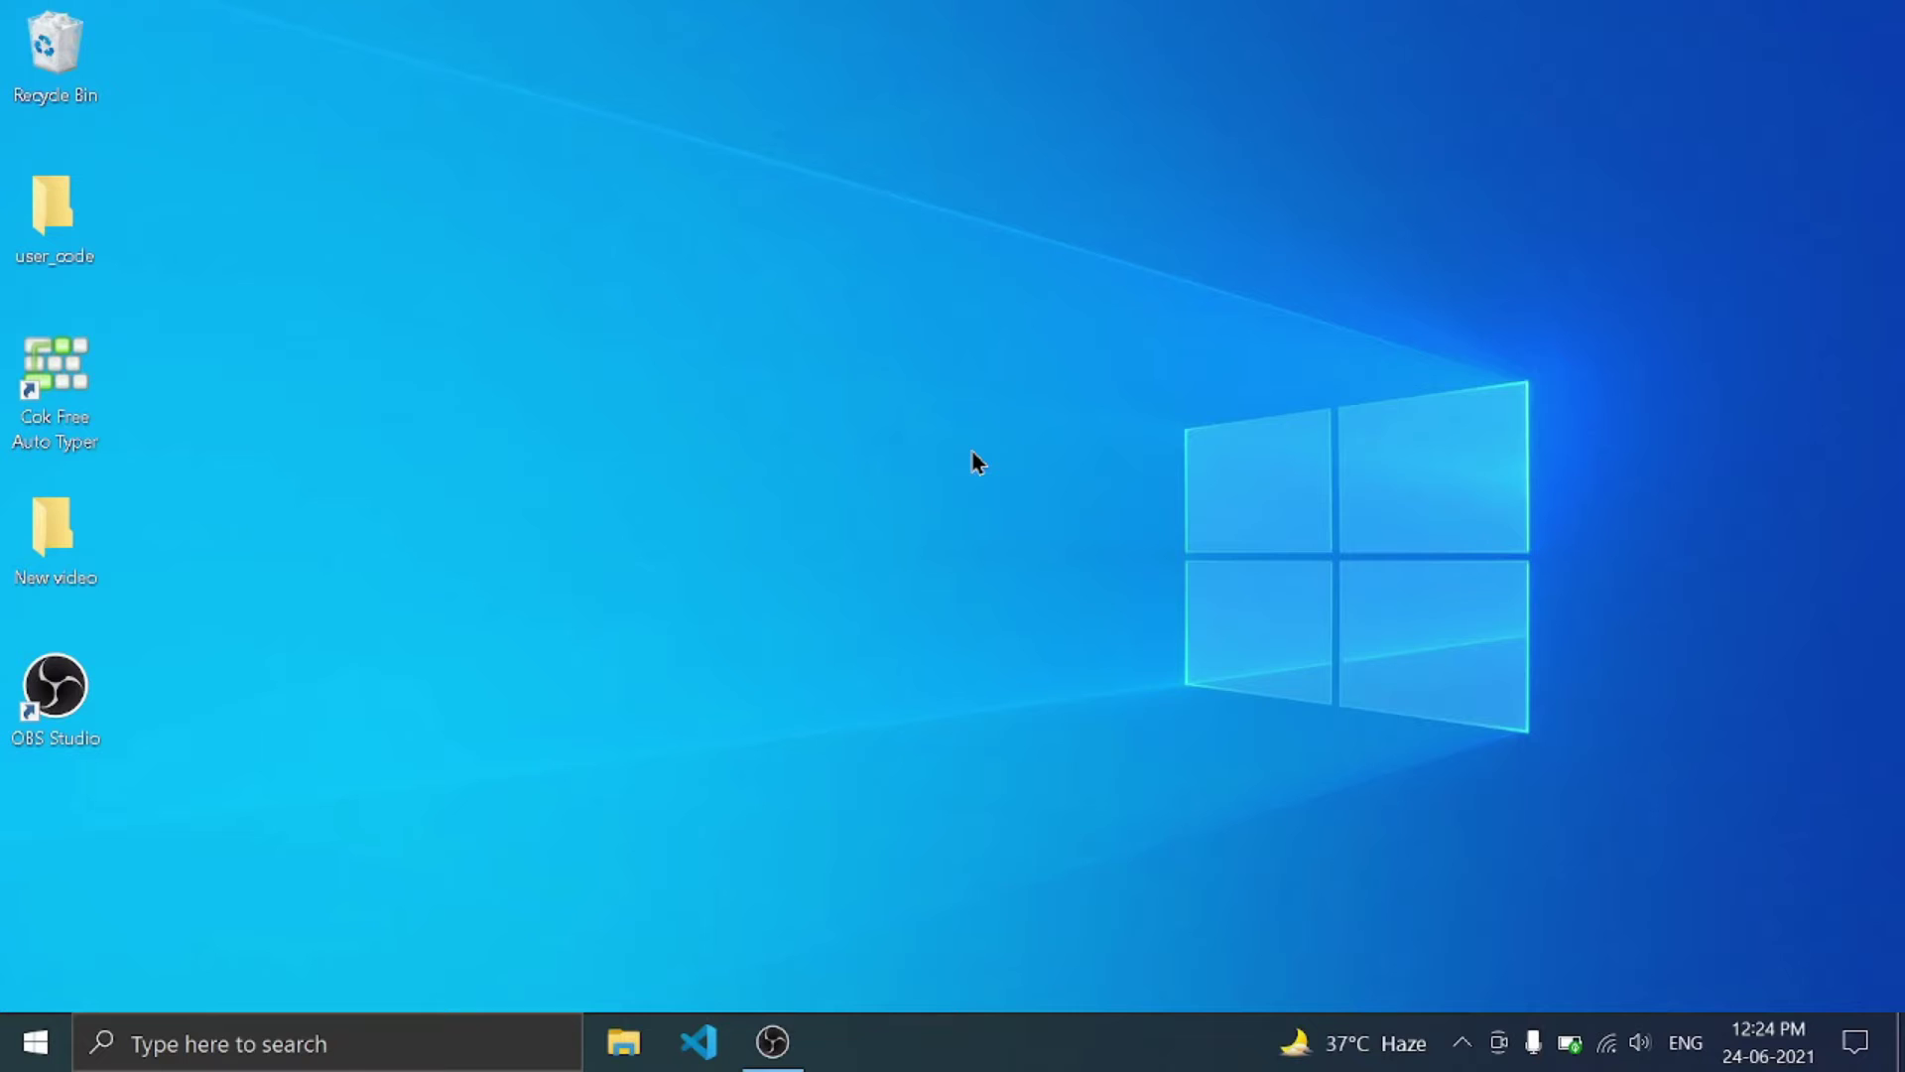
- Open Task Manager and show its list of startup programs
key("ctrl+alt+Delete")
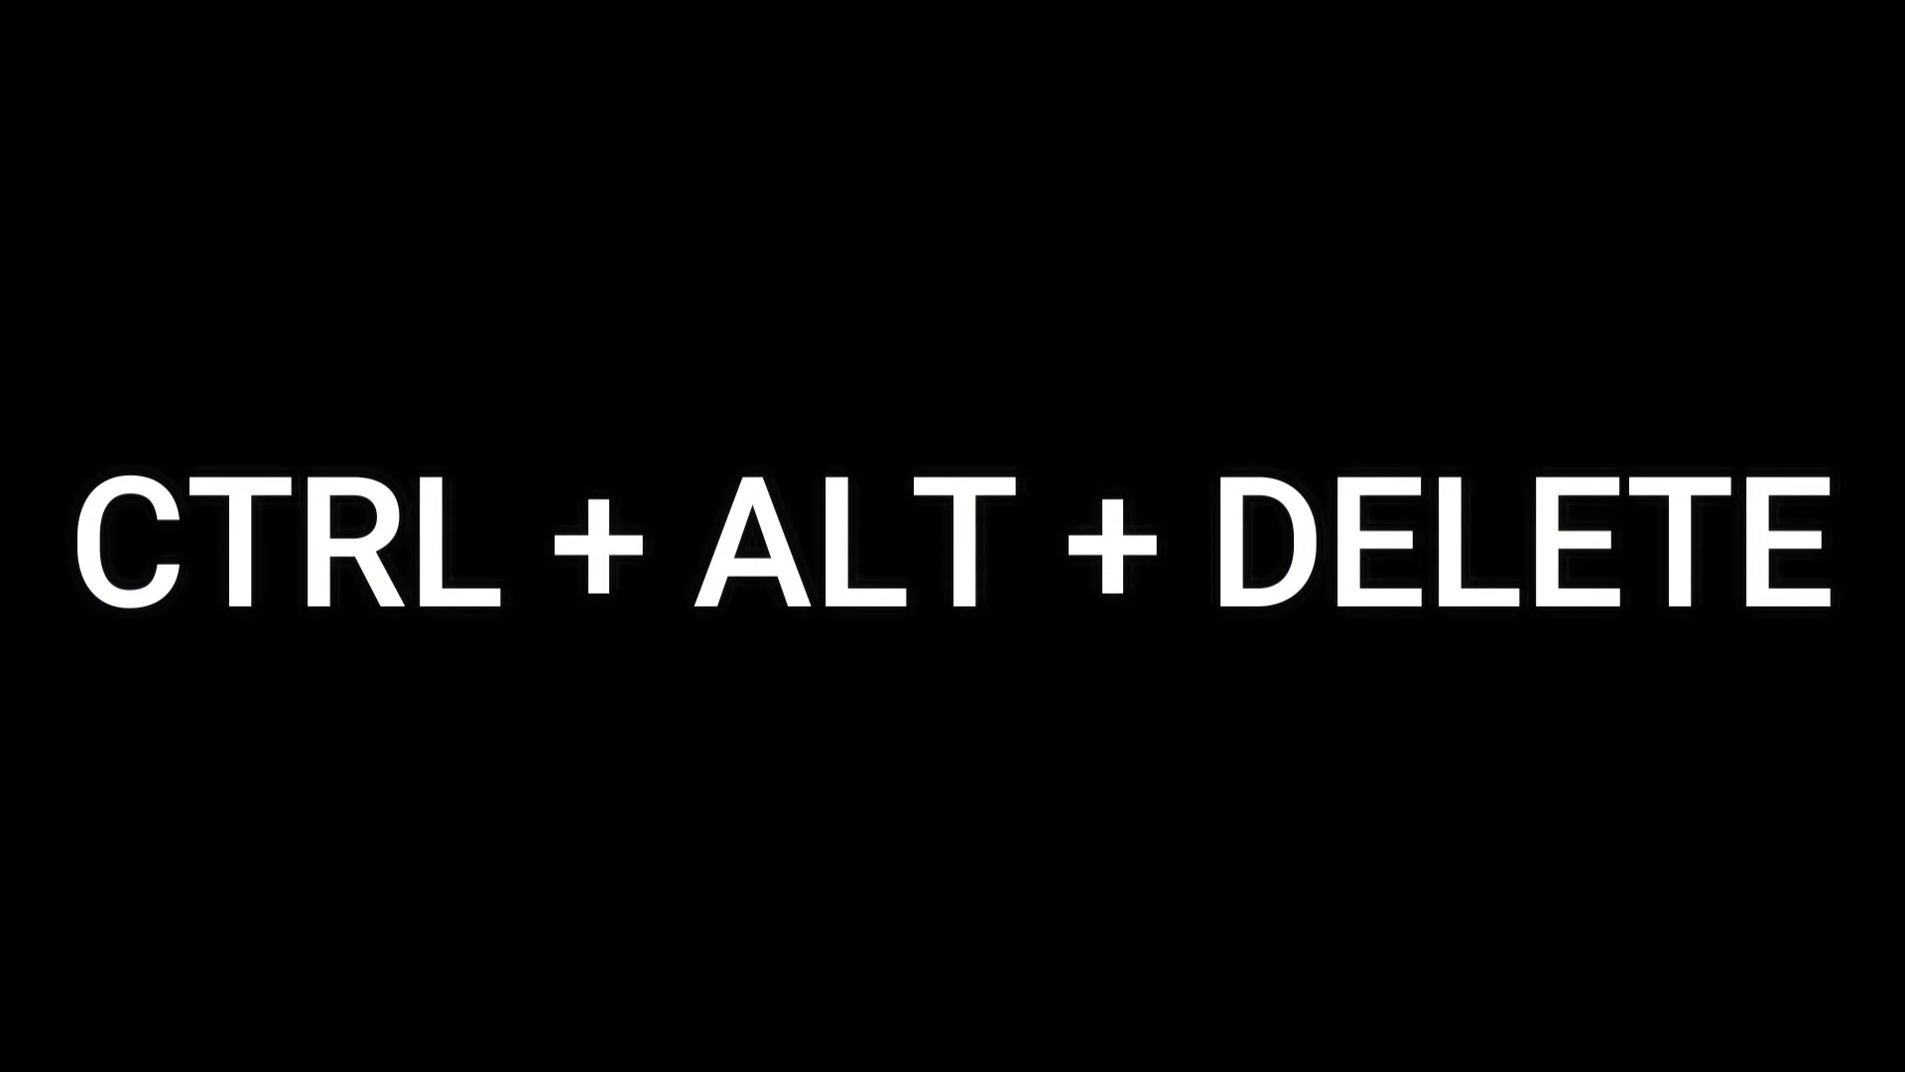
left_click(923, 516)
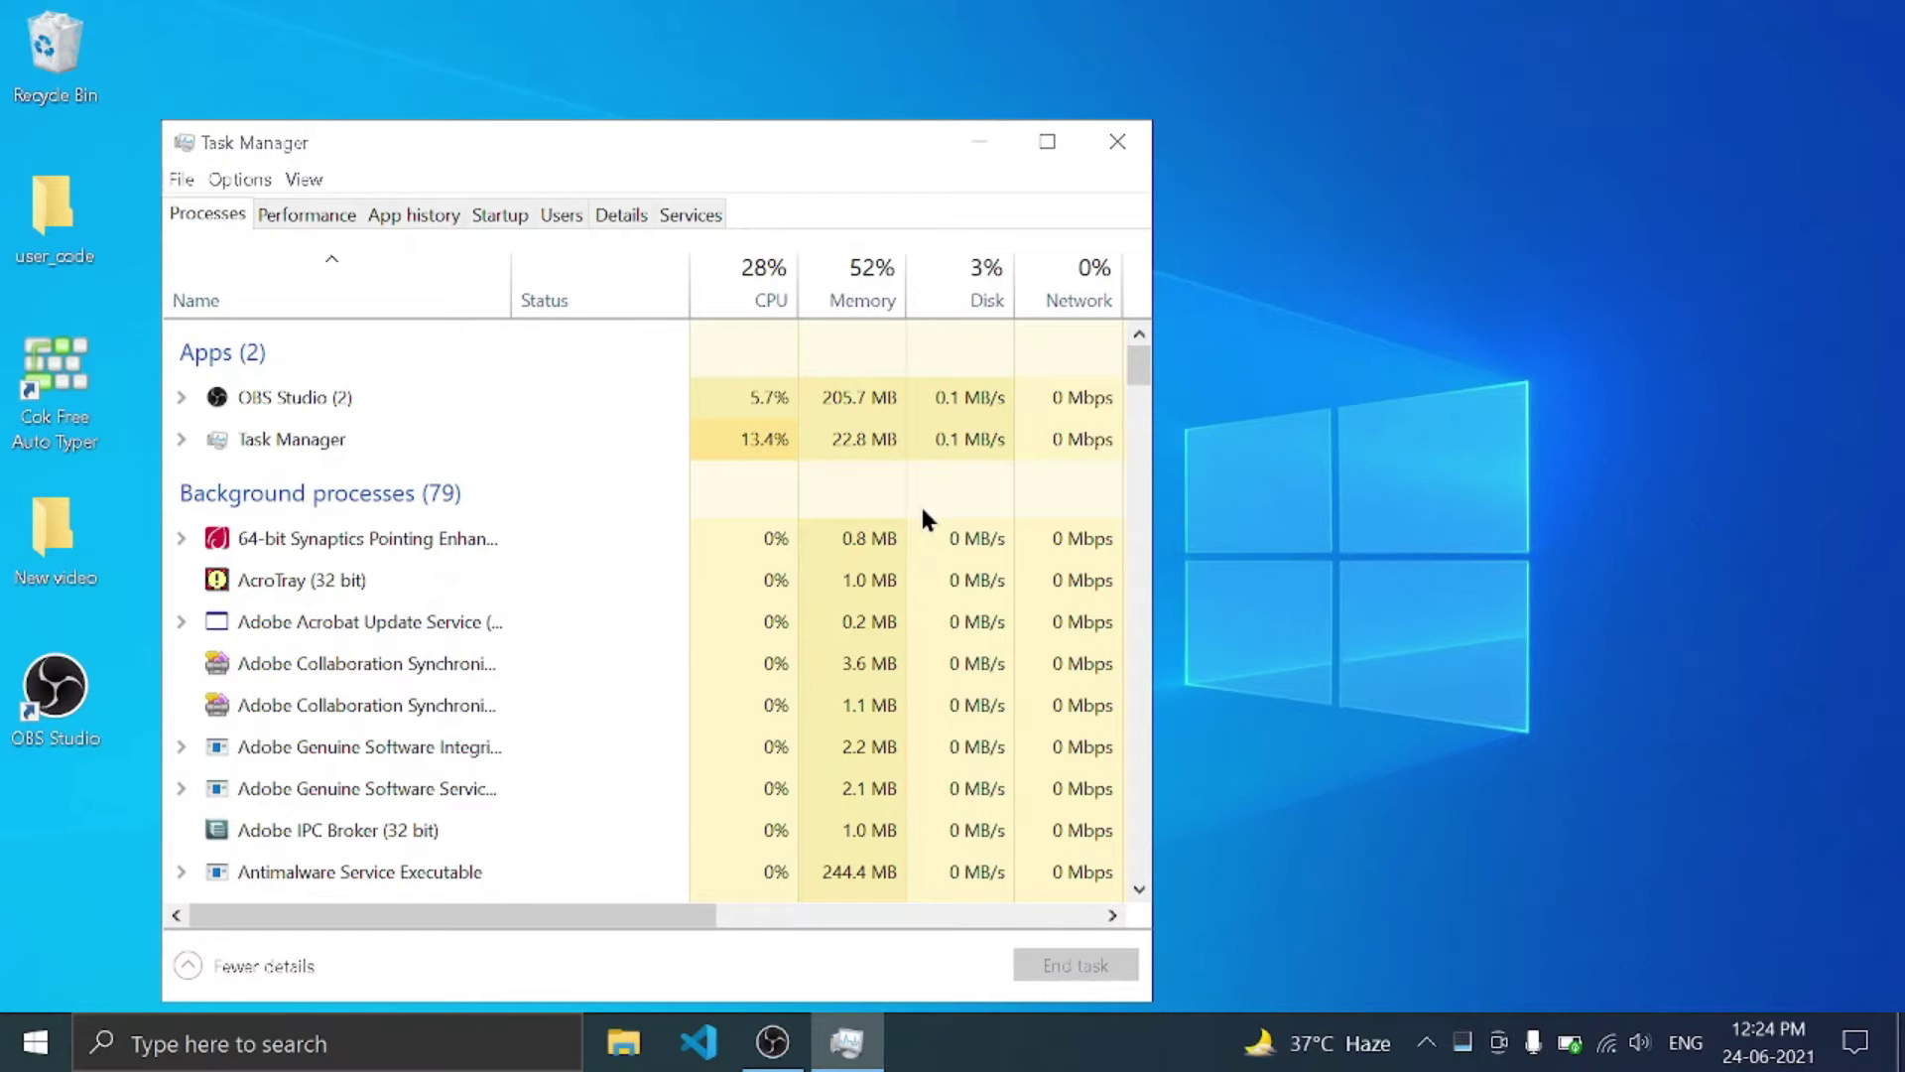
left_click_drag(444, 135, 635, 132)
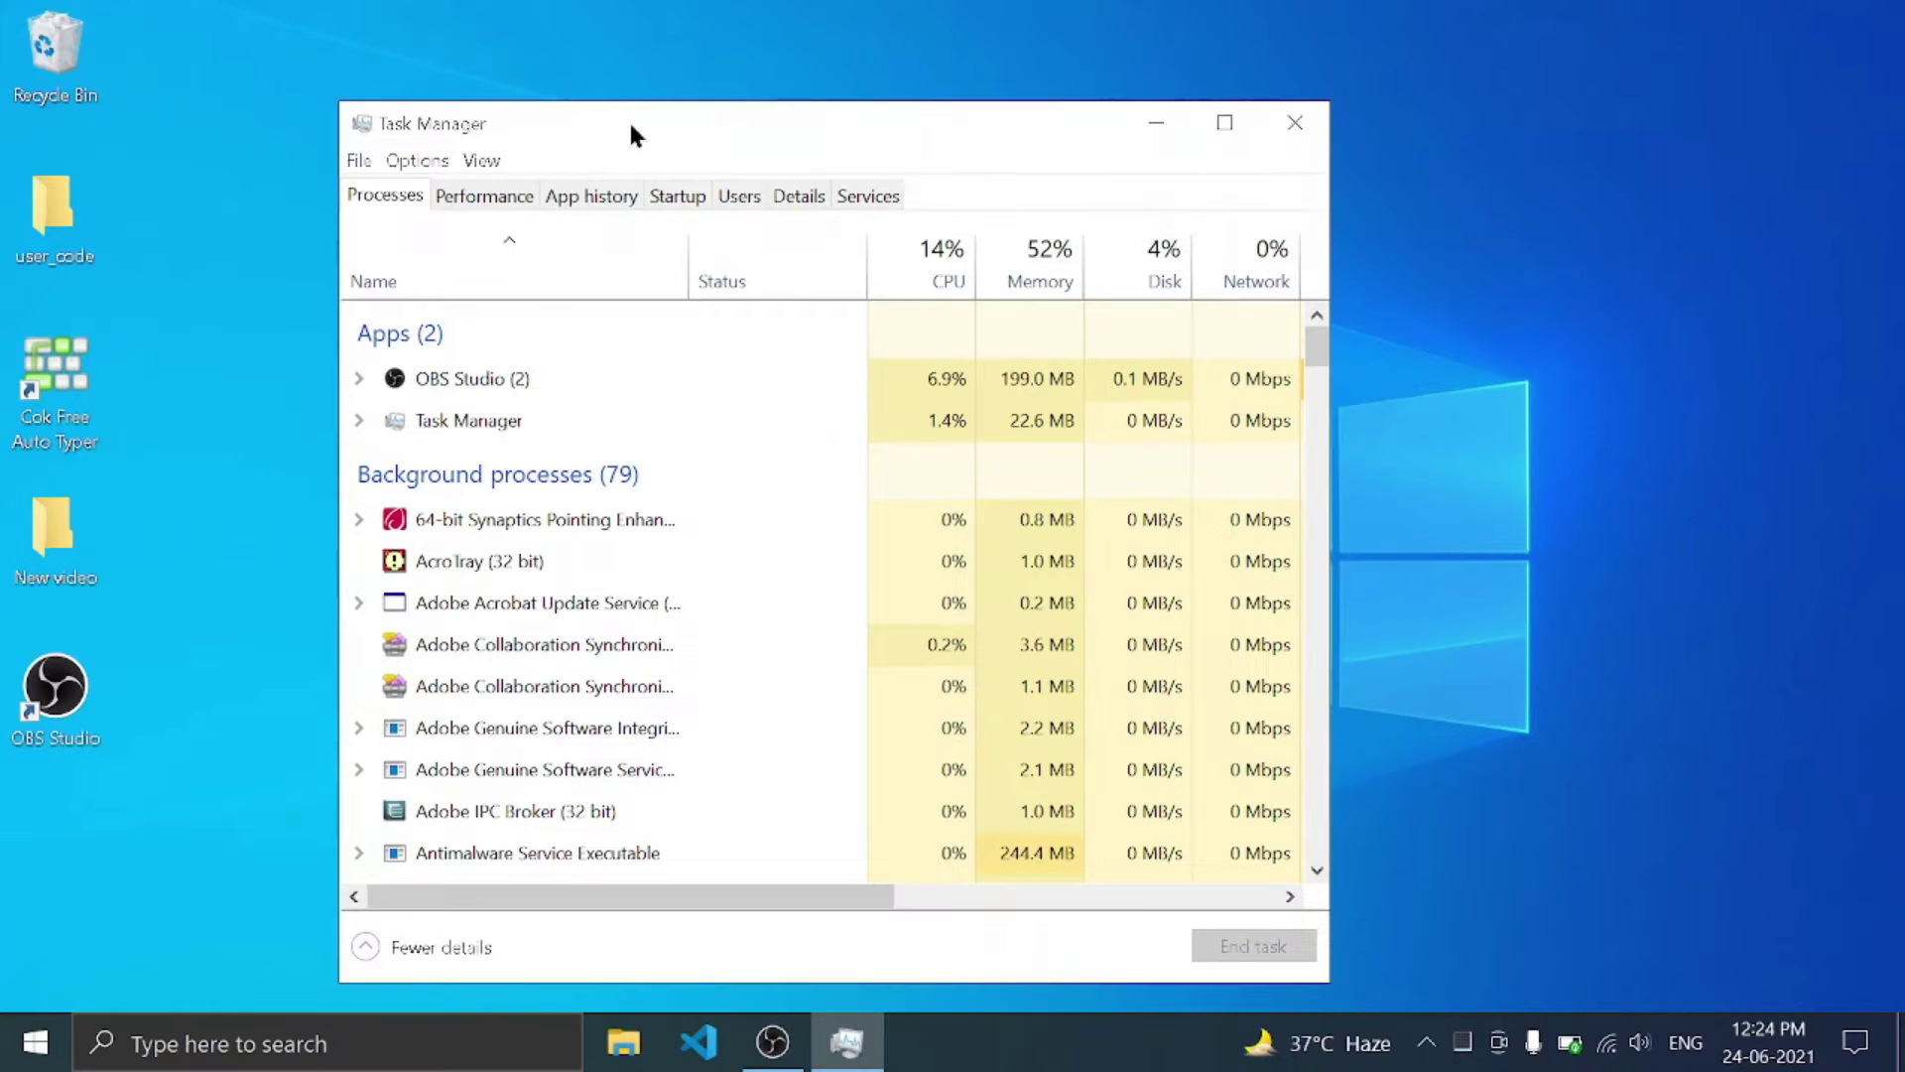
left_click(663, 195)
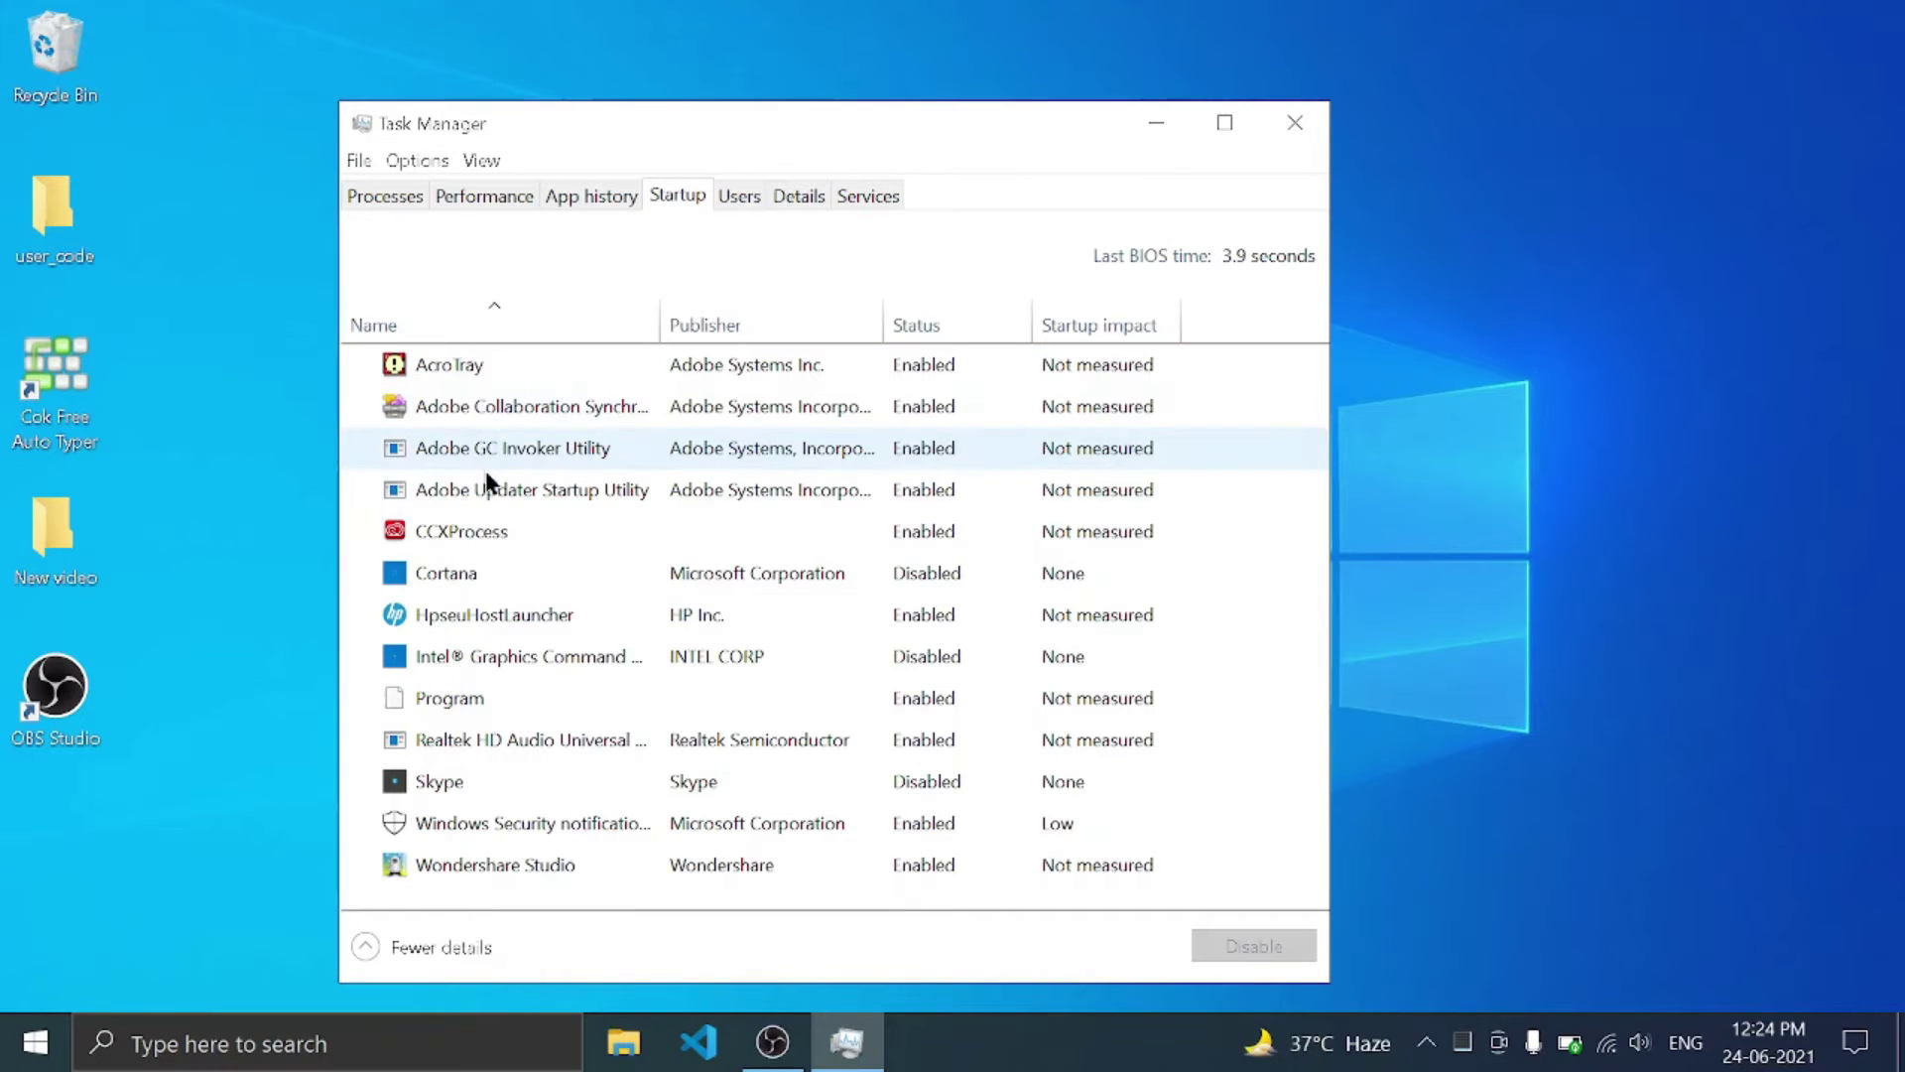
- Disable AcroTray and Wondershare Studio from launching at Windows startup
left_click(546, 777)
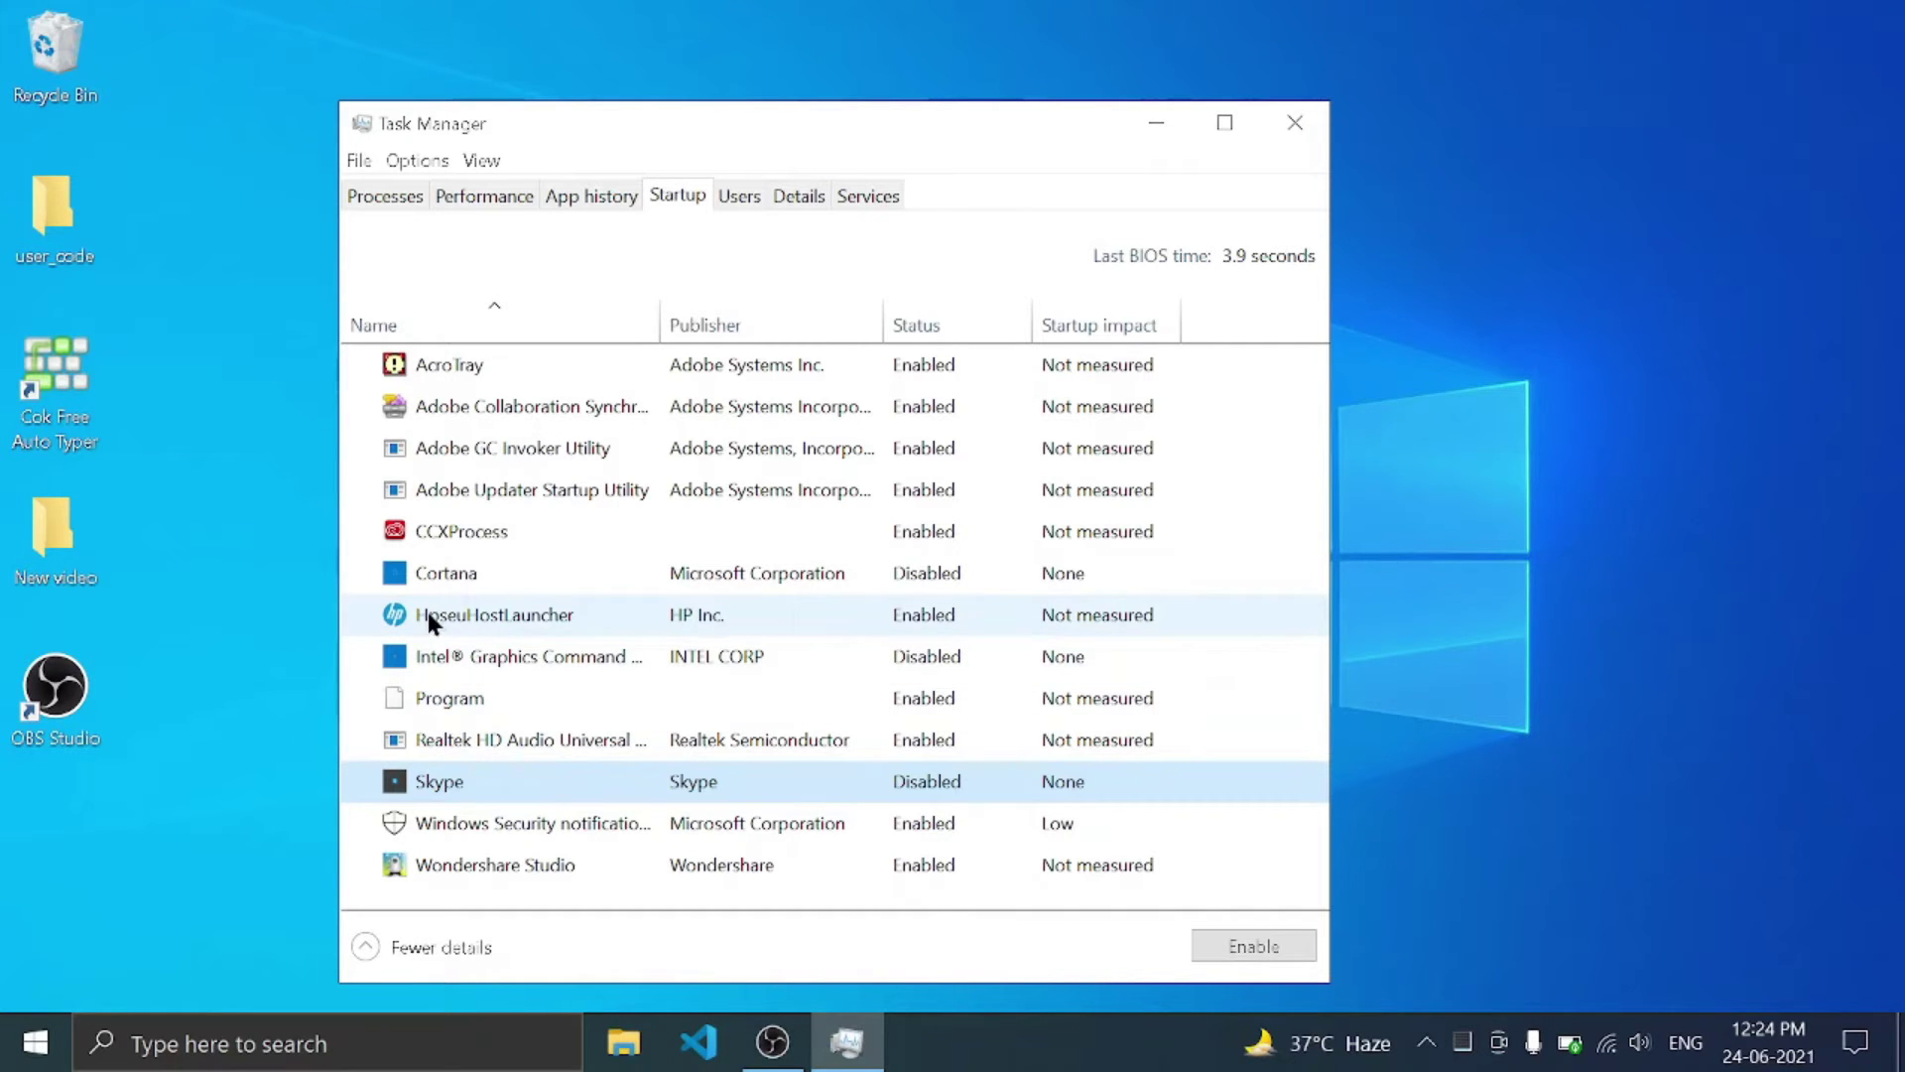
left_click(465, 576)
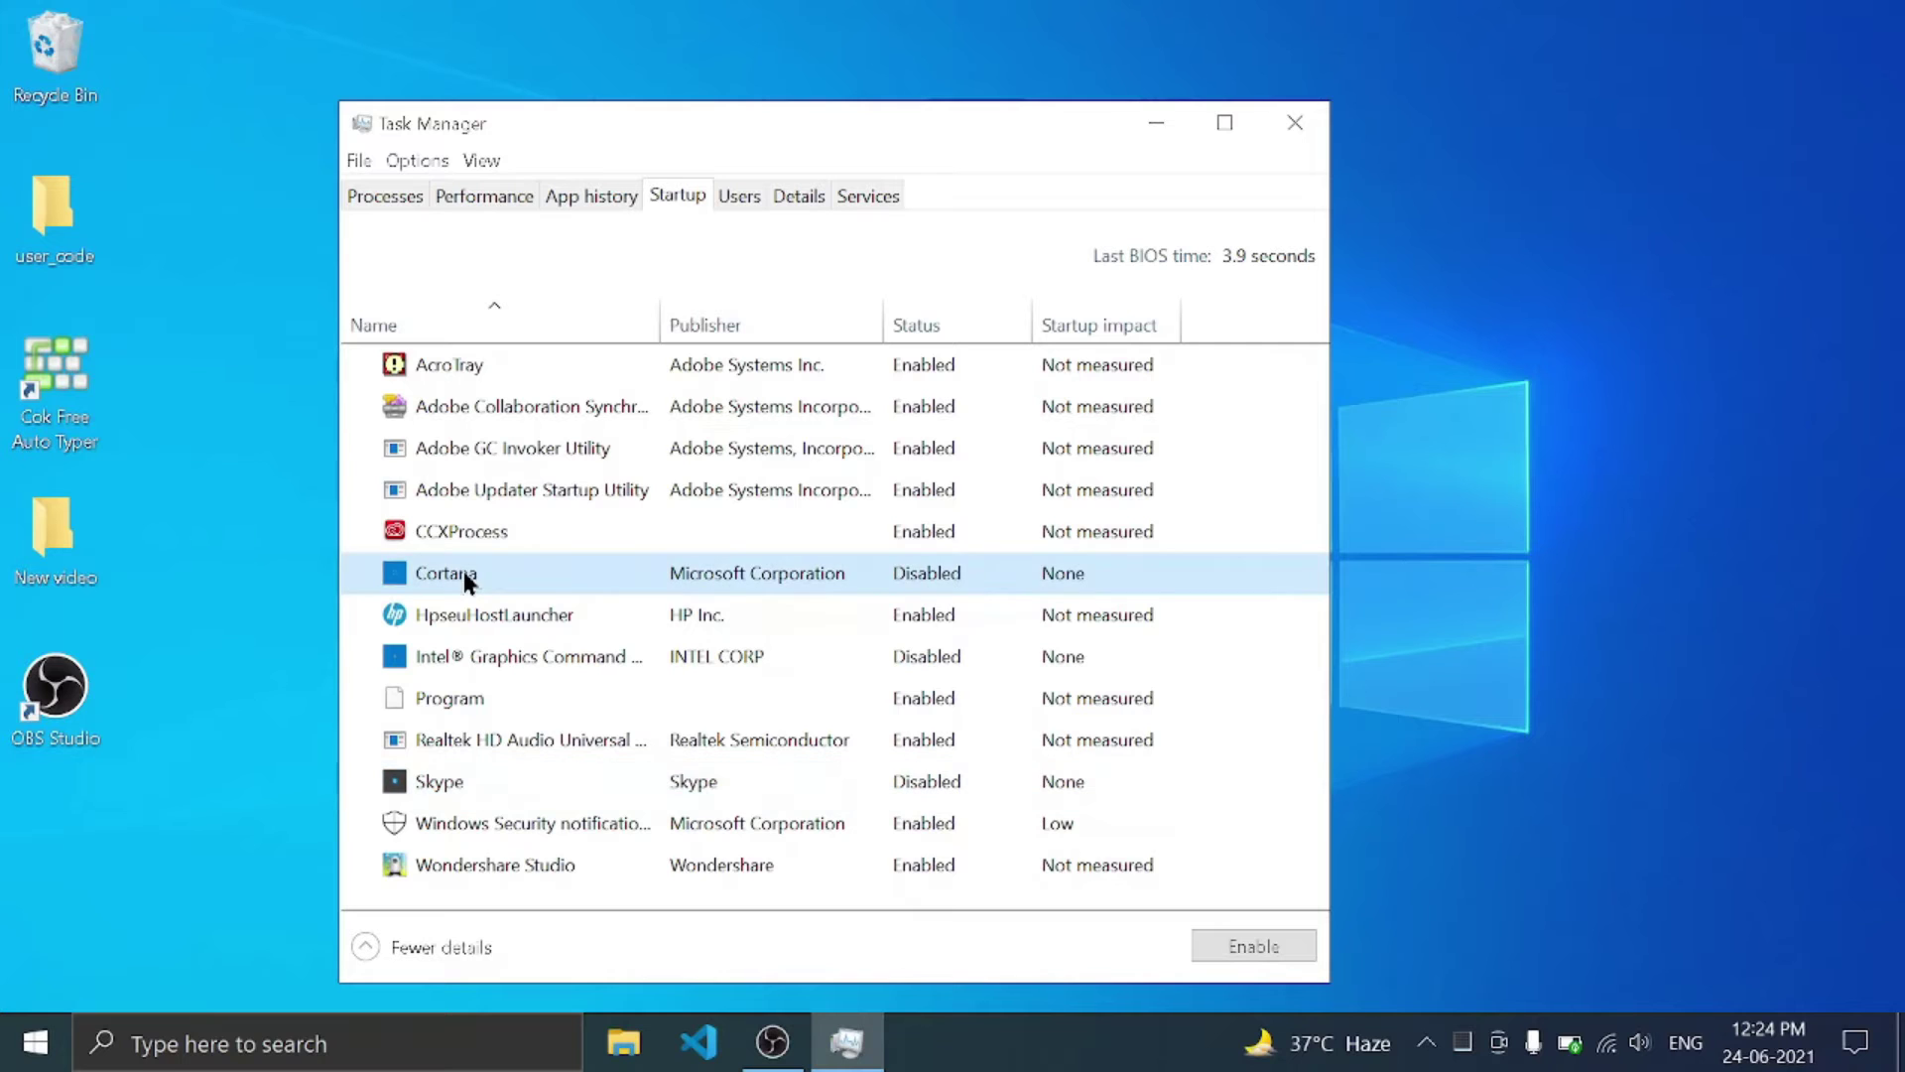
left_click(464, 364)
left_click(1296, 943)
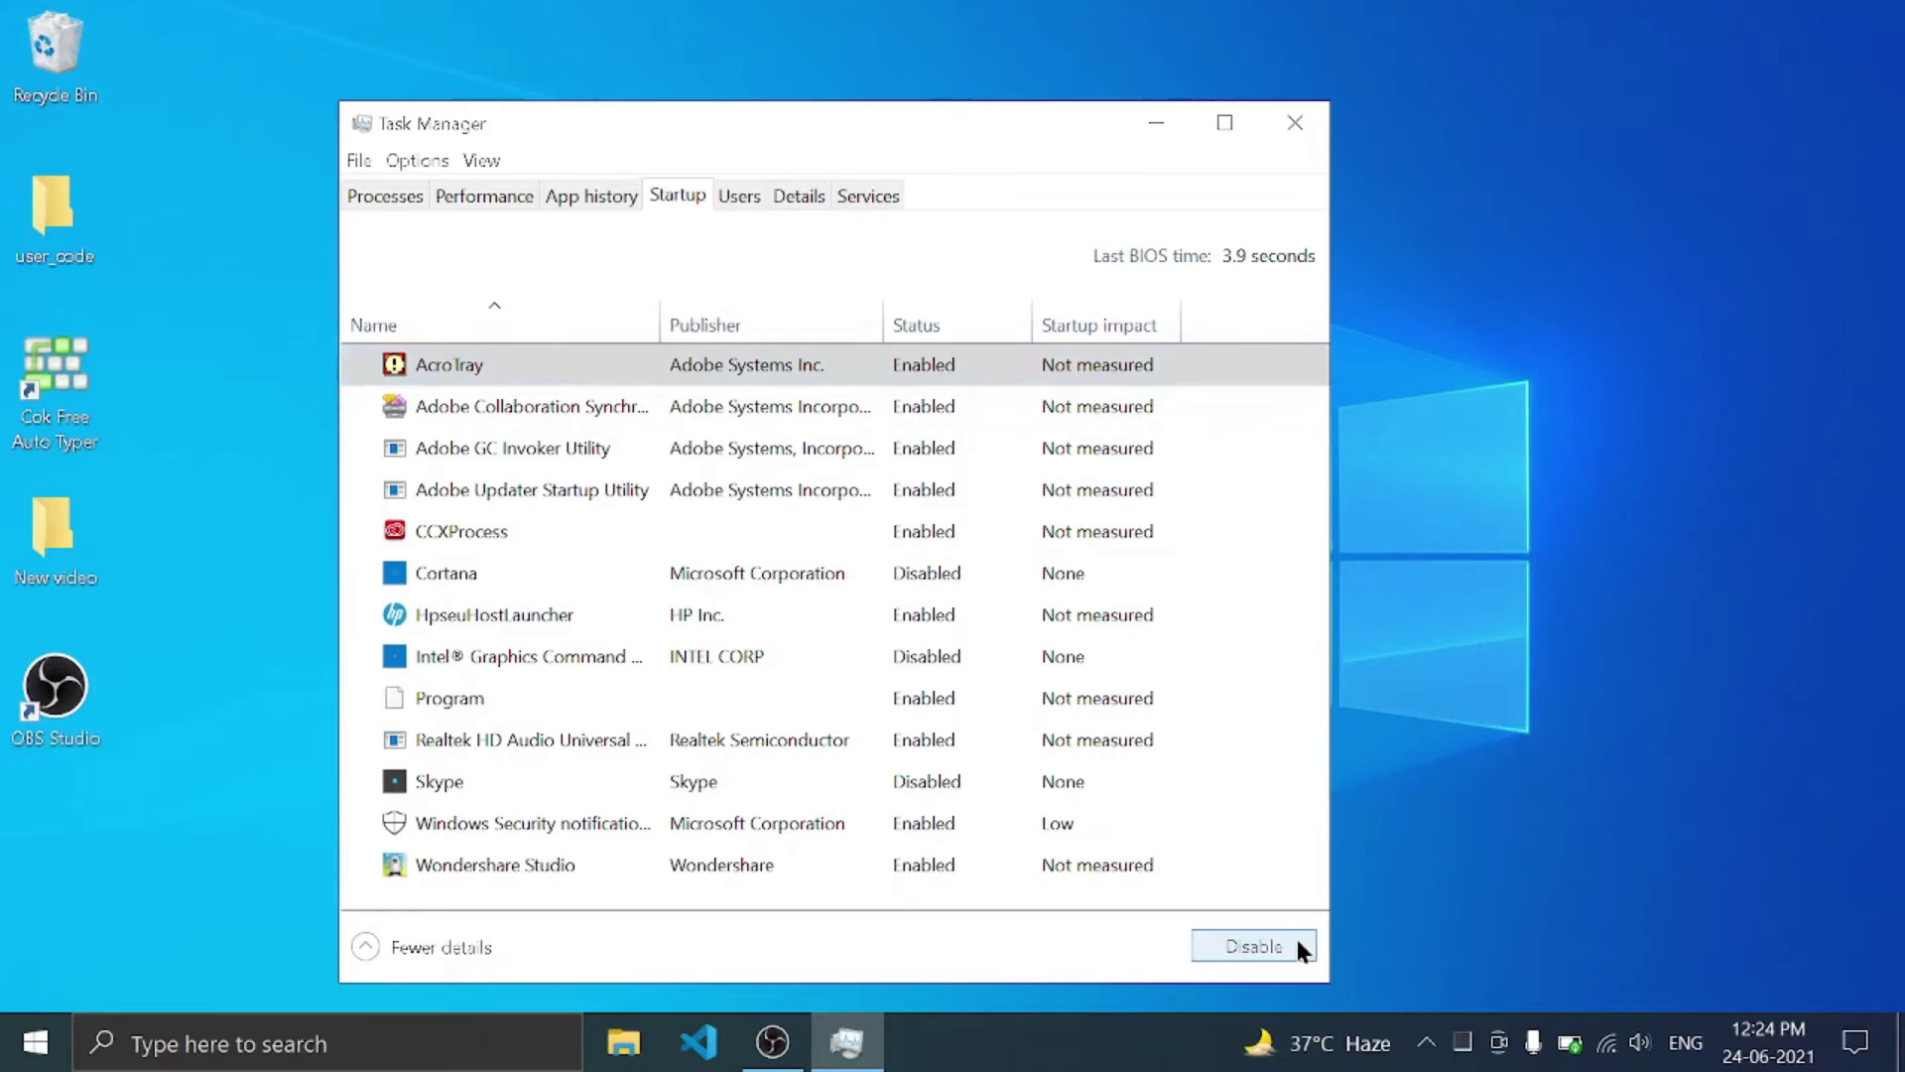
left_click(549, 876)
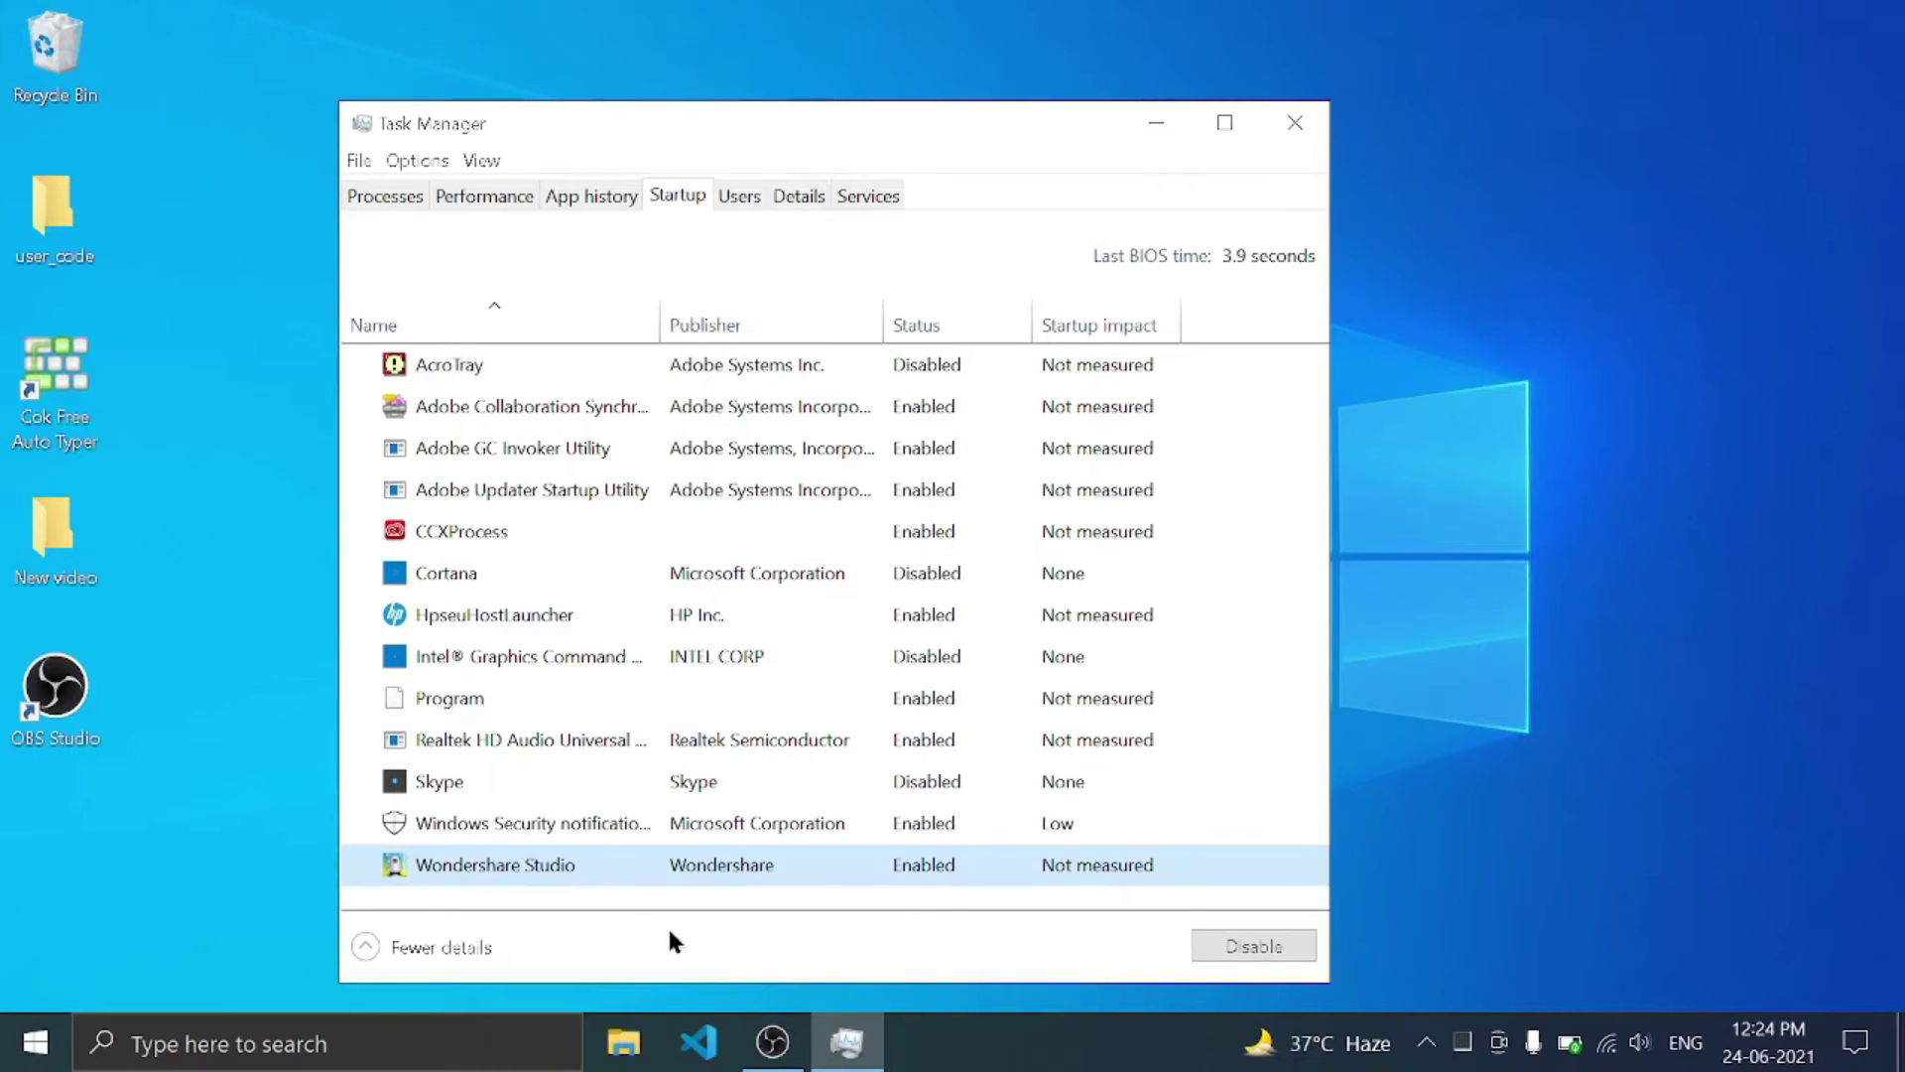
left_click(1260, 943)
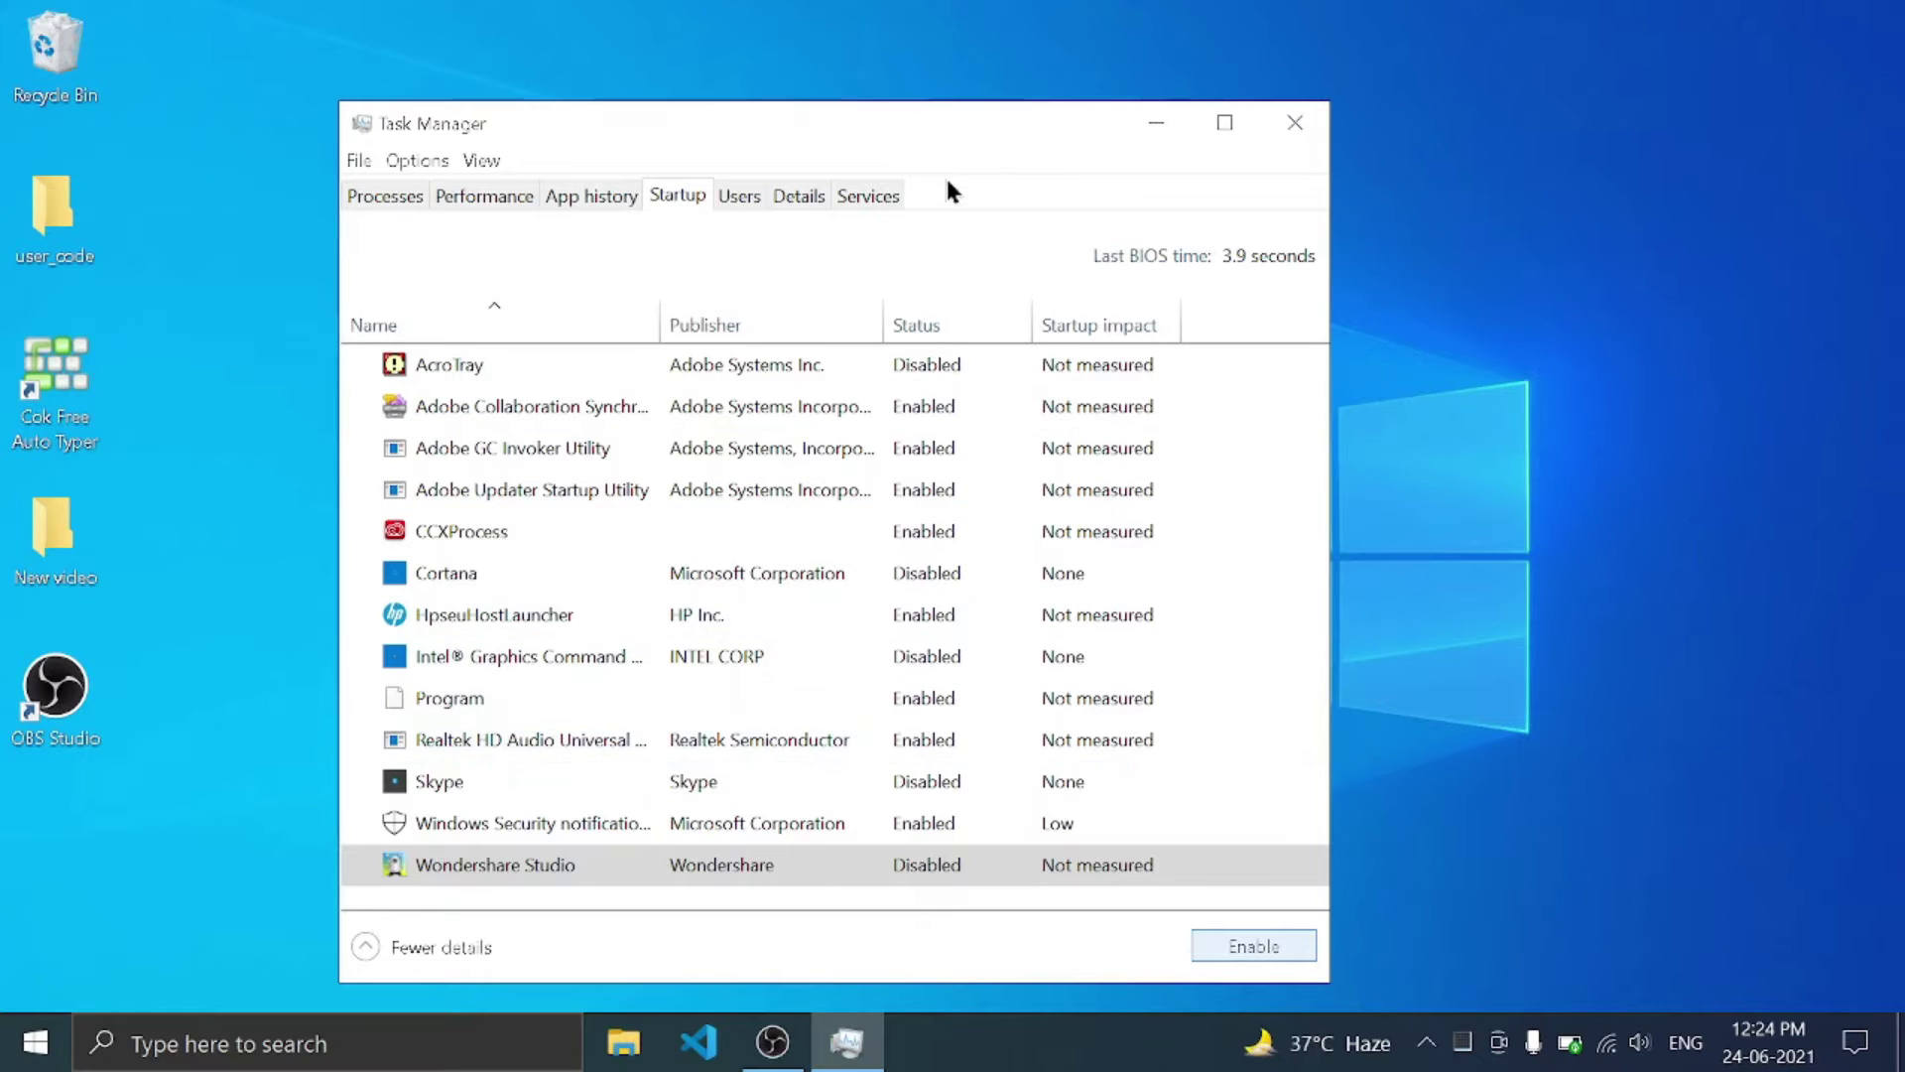
- Show the running processes in Task Manager and end the Wondershare Studio (32 bit) background process
left_click_drag(873, 114, 1021, 128)
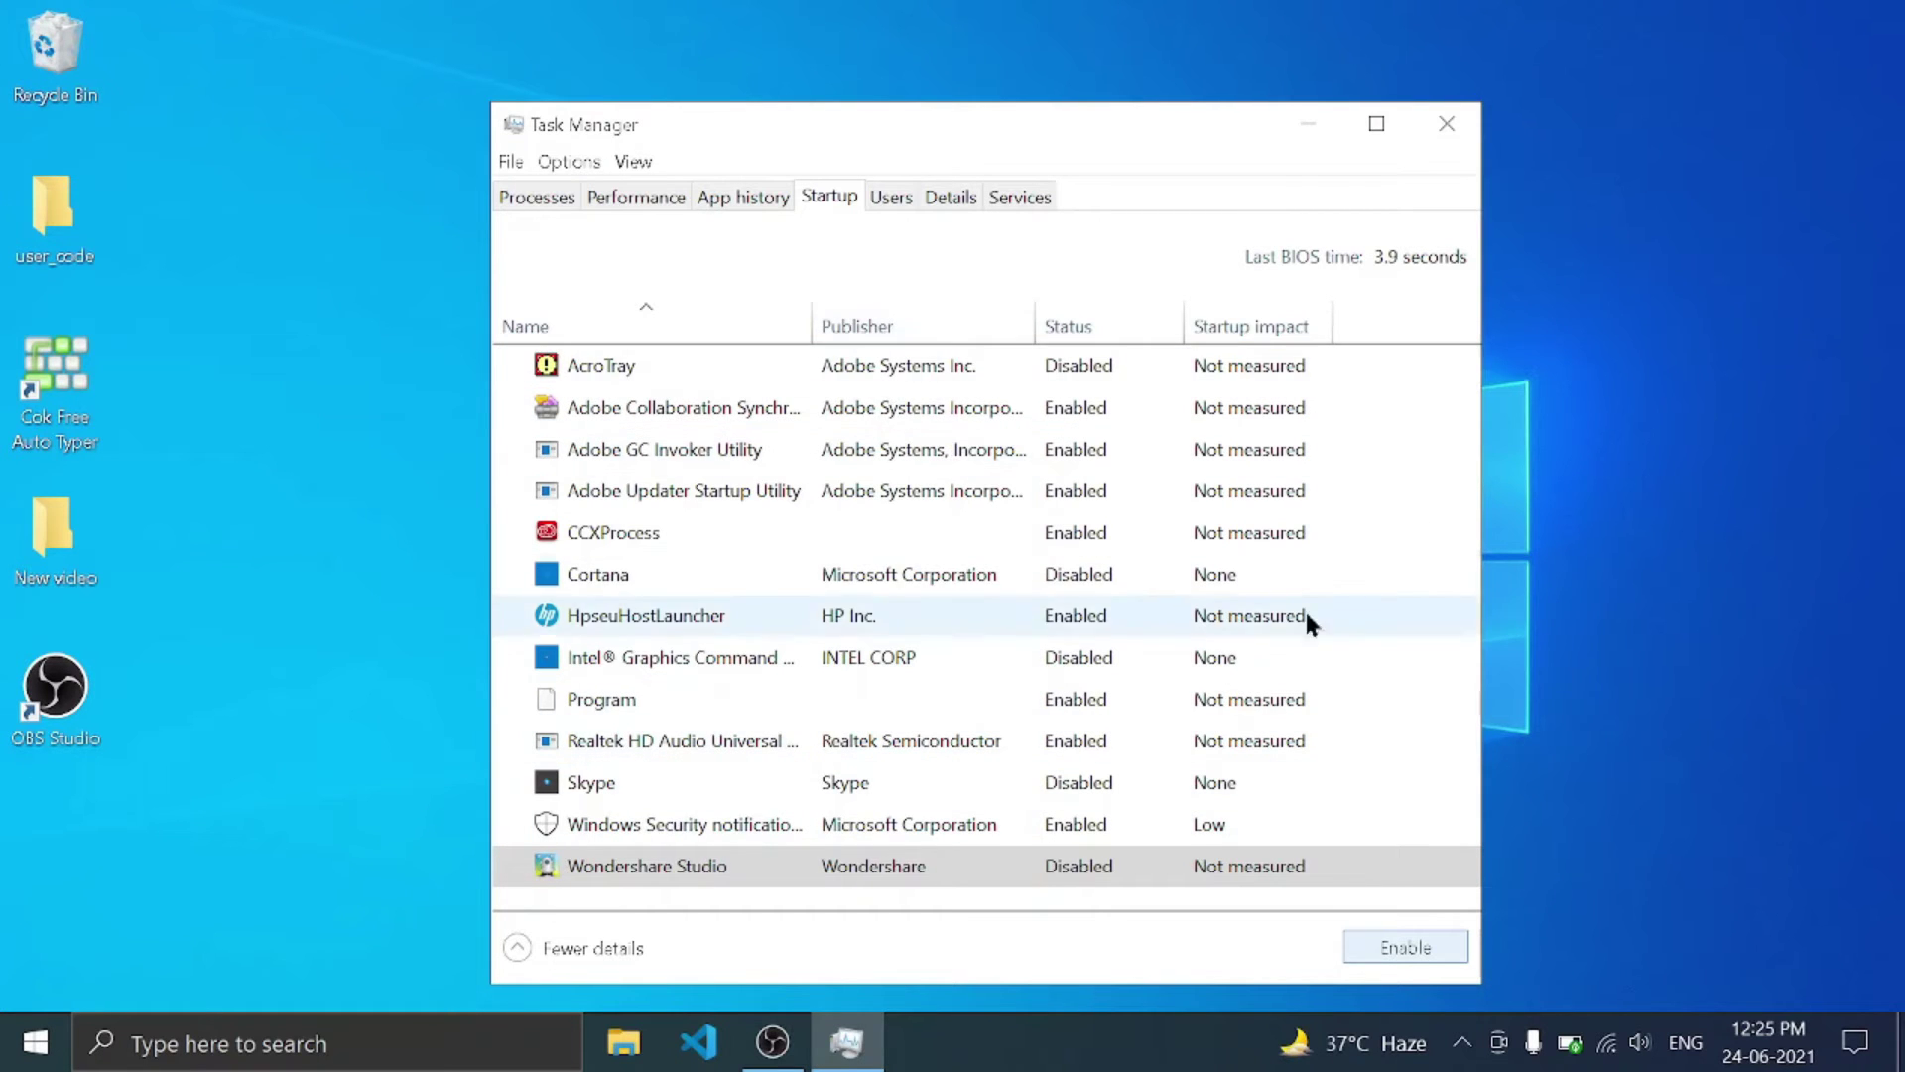
left_click(551, 200)
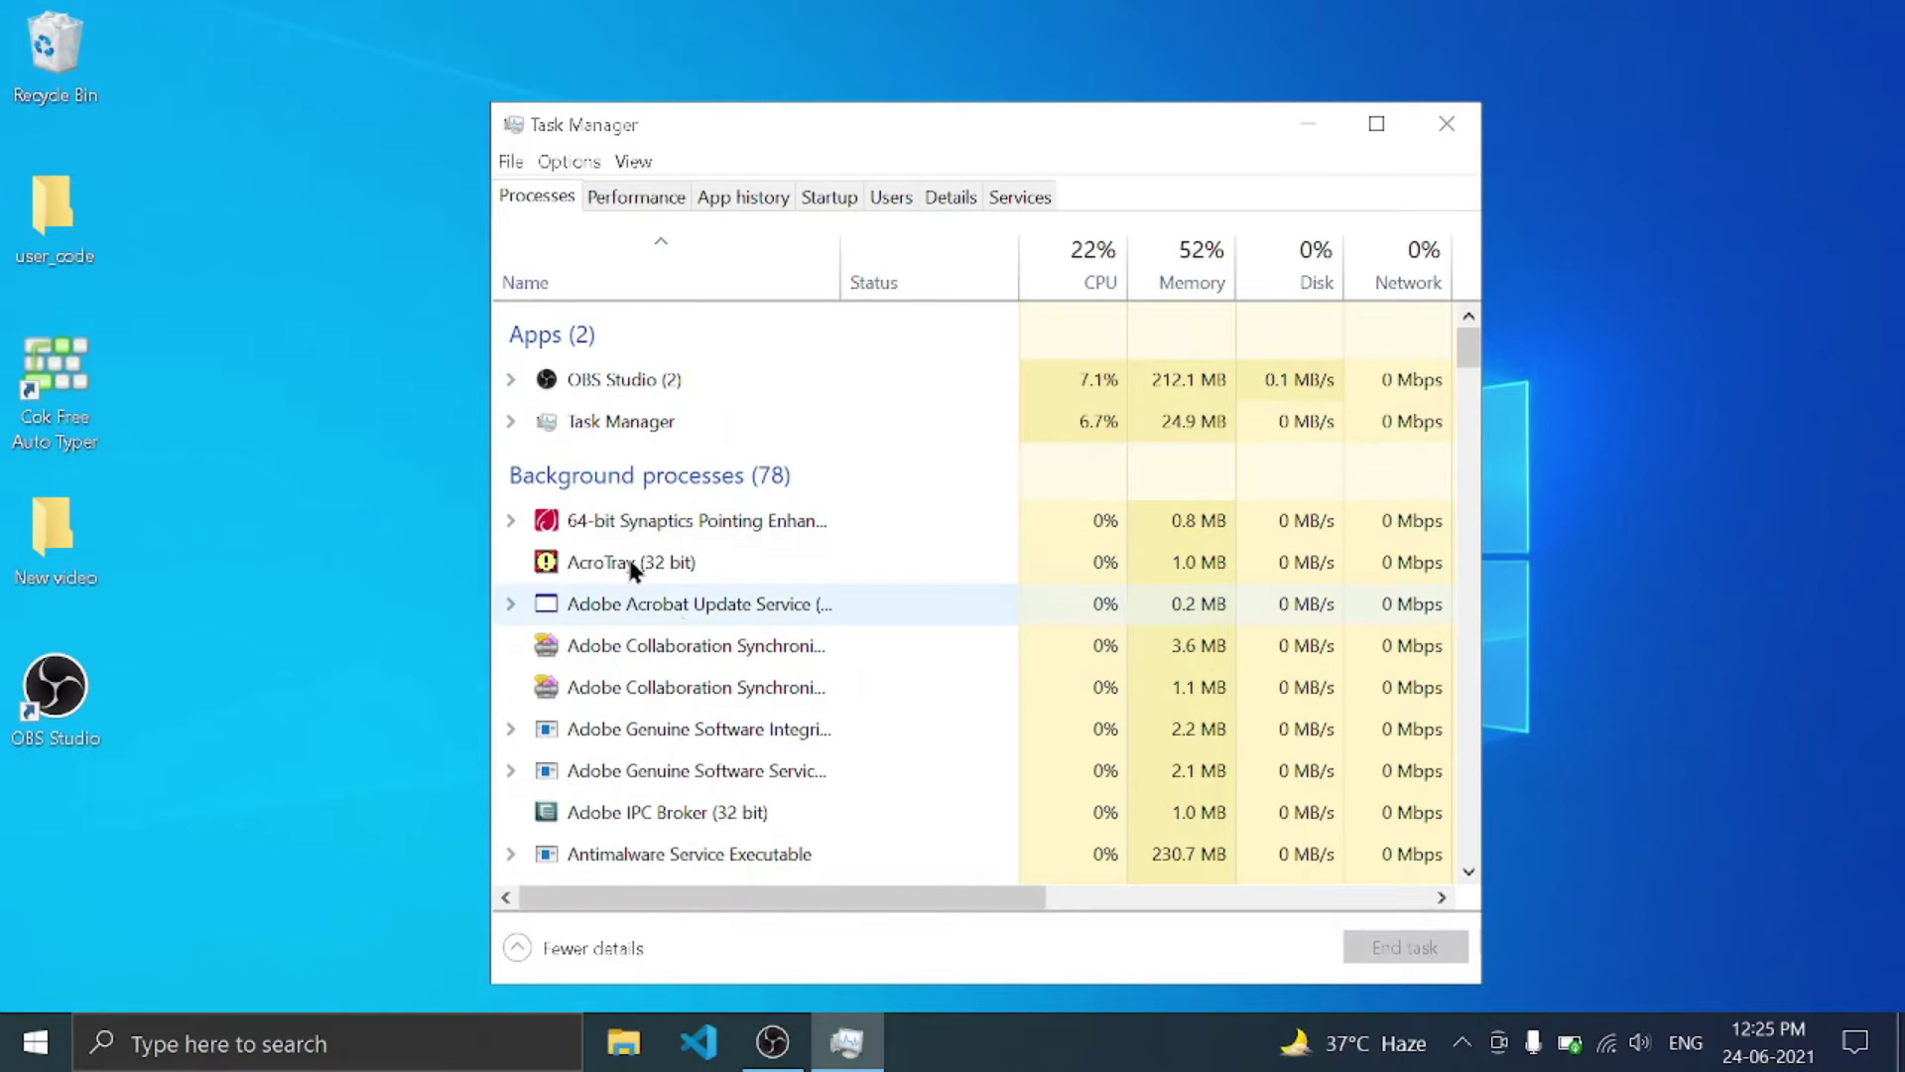
scroll(707, 625, "down", 5)
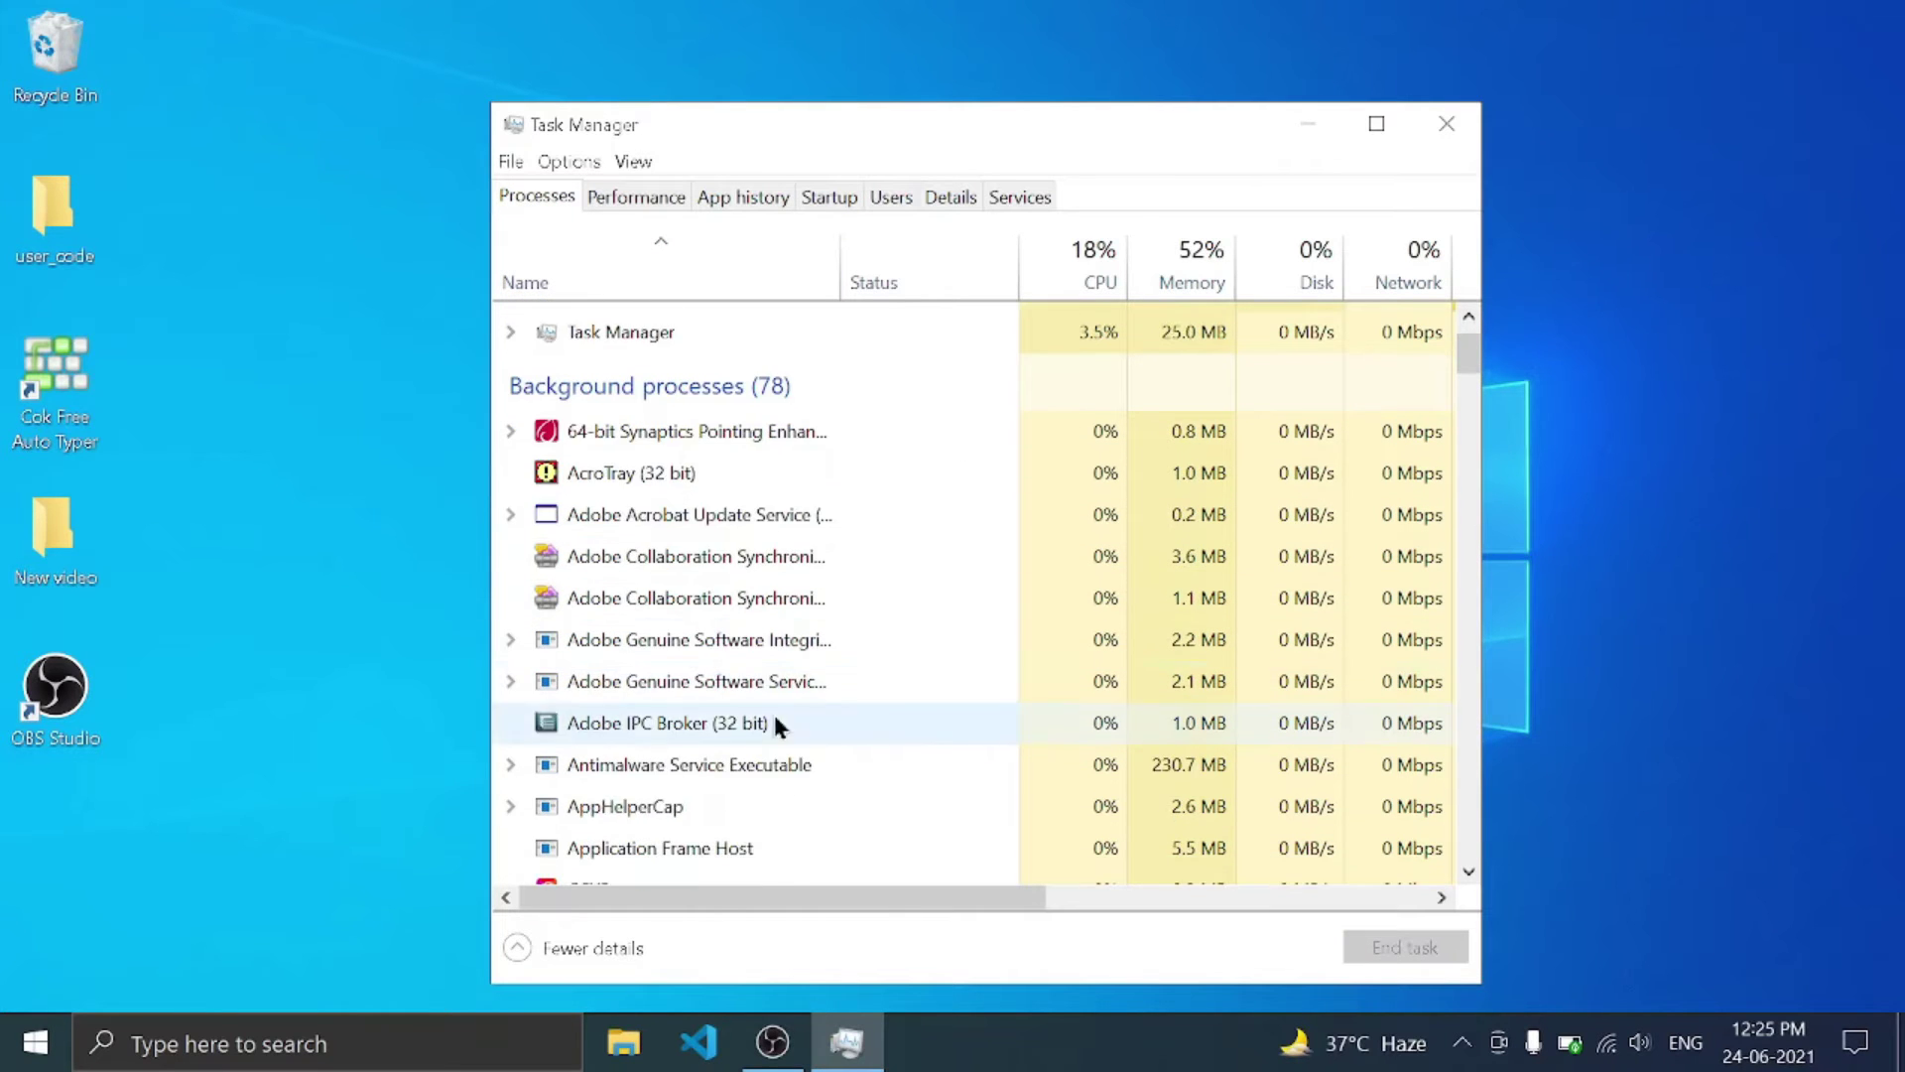
scroll(627, 782, "down", 1)
left_click_drag(1469, 417, 1476, 866)
scroll(713, 780, "up", 4)
scroll(711, 774, "up", 9)
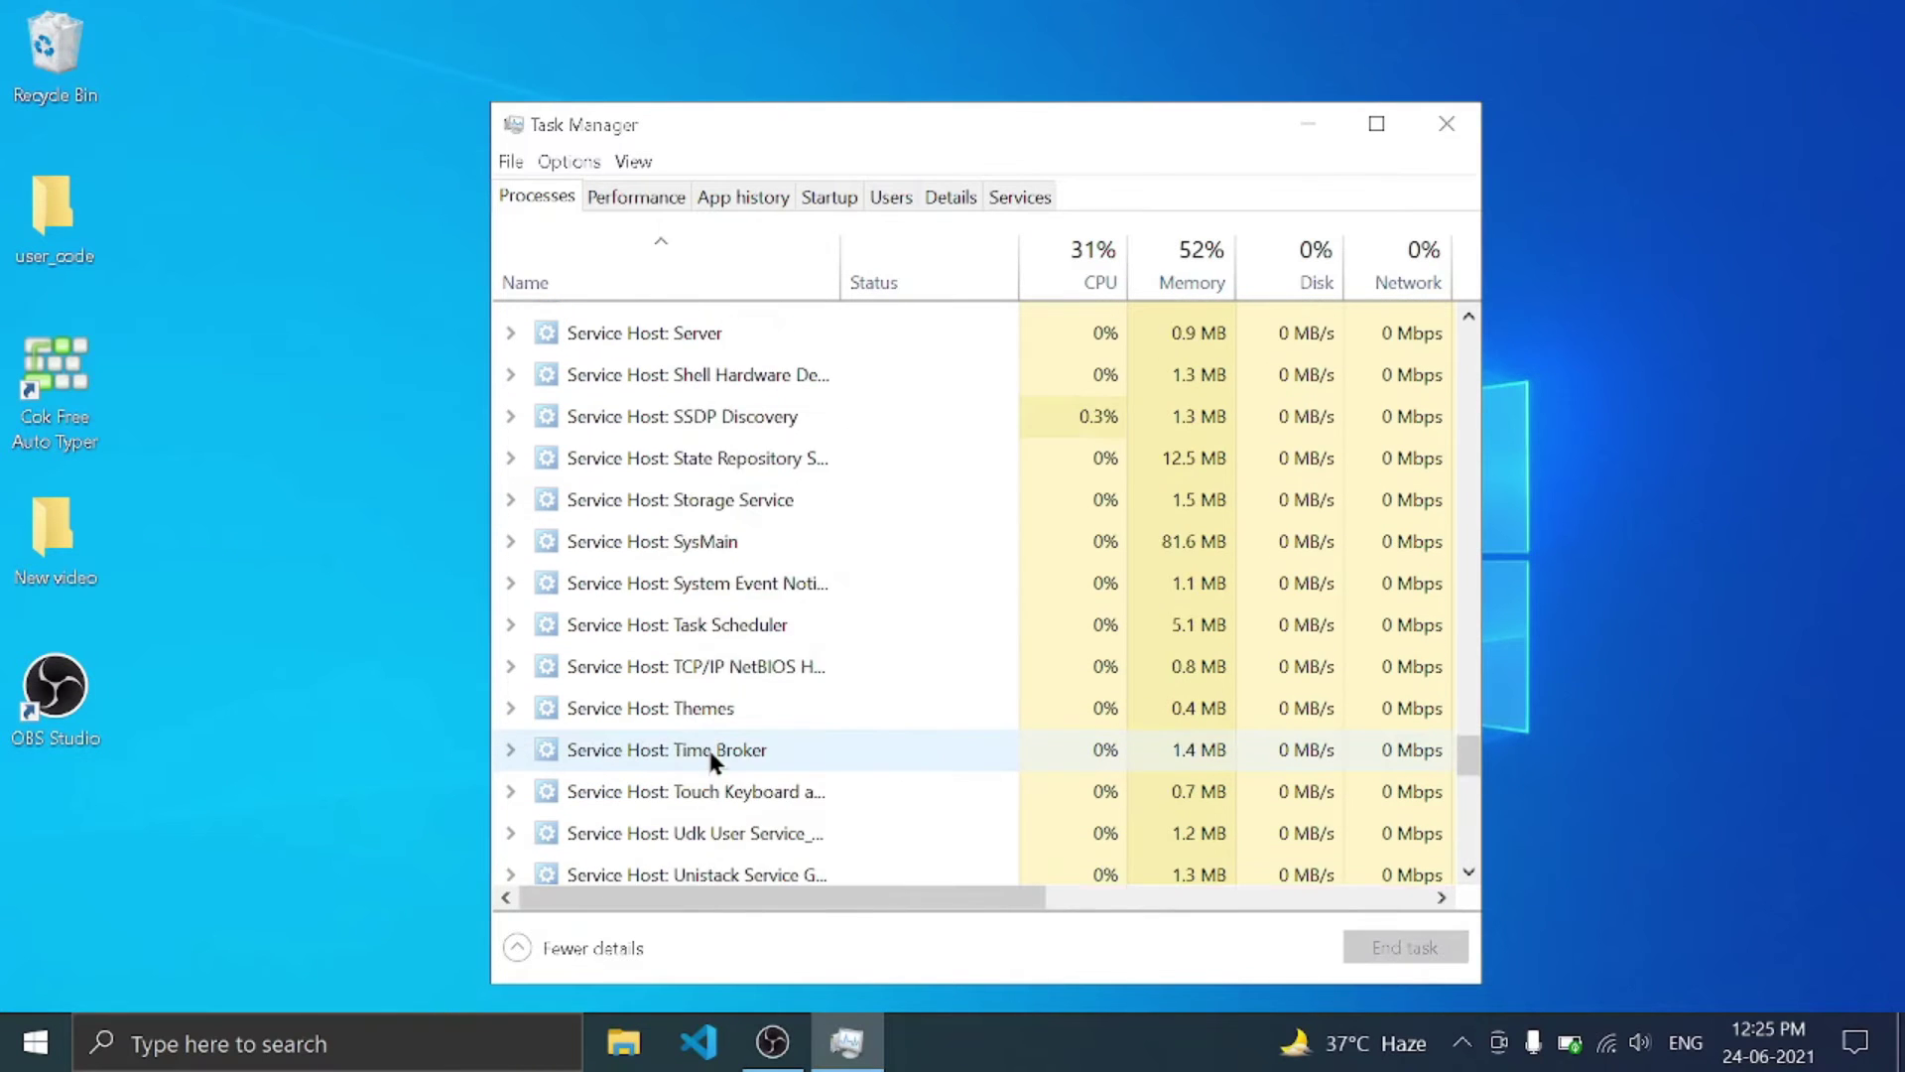
scroll(710, 760, "up", 8)
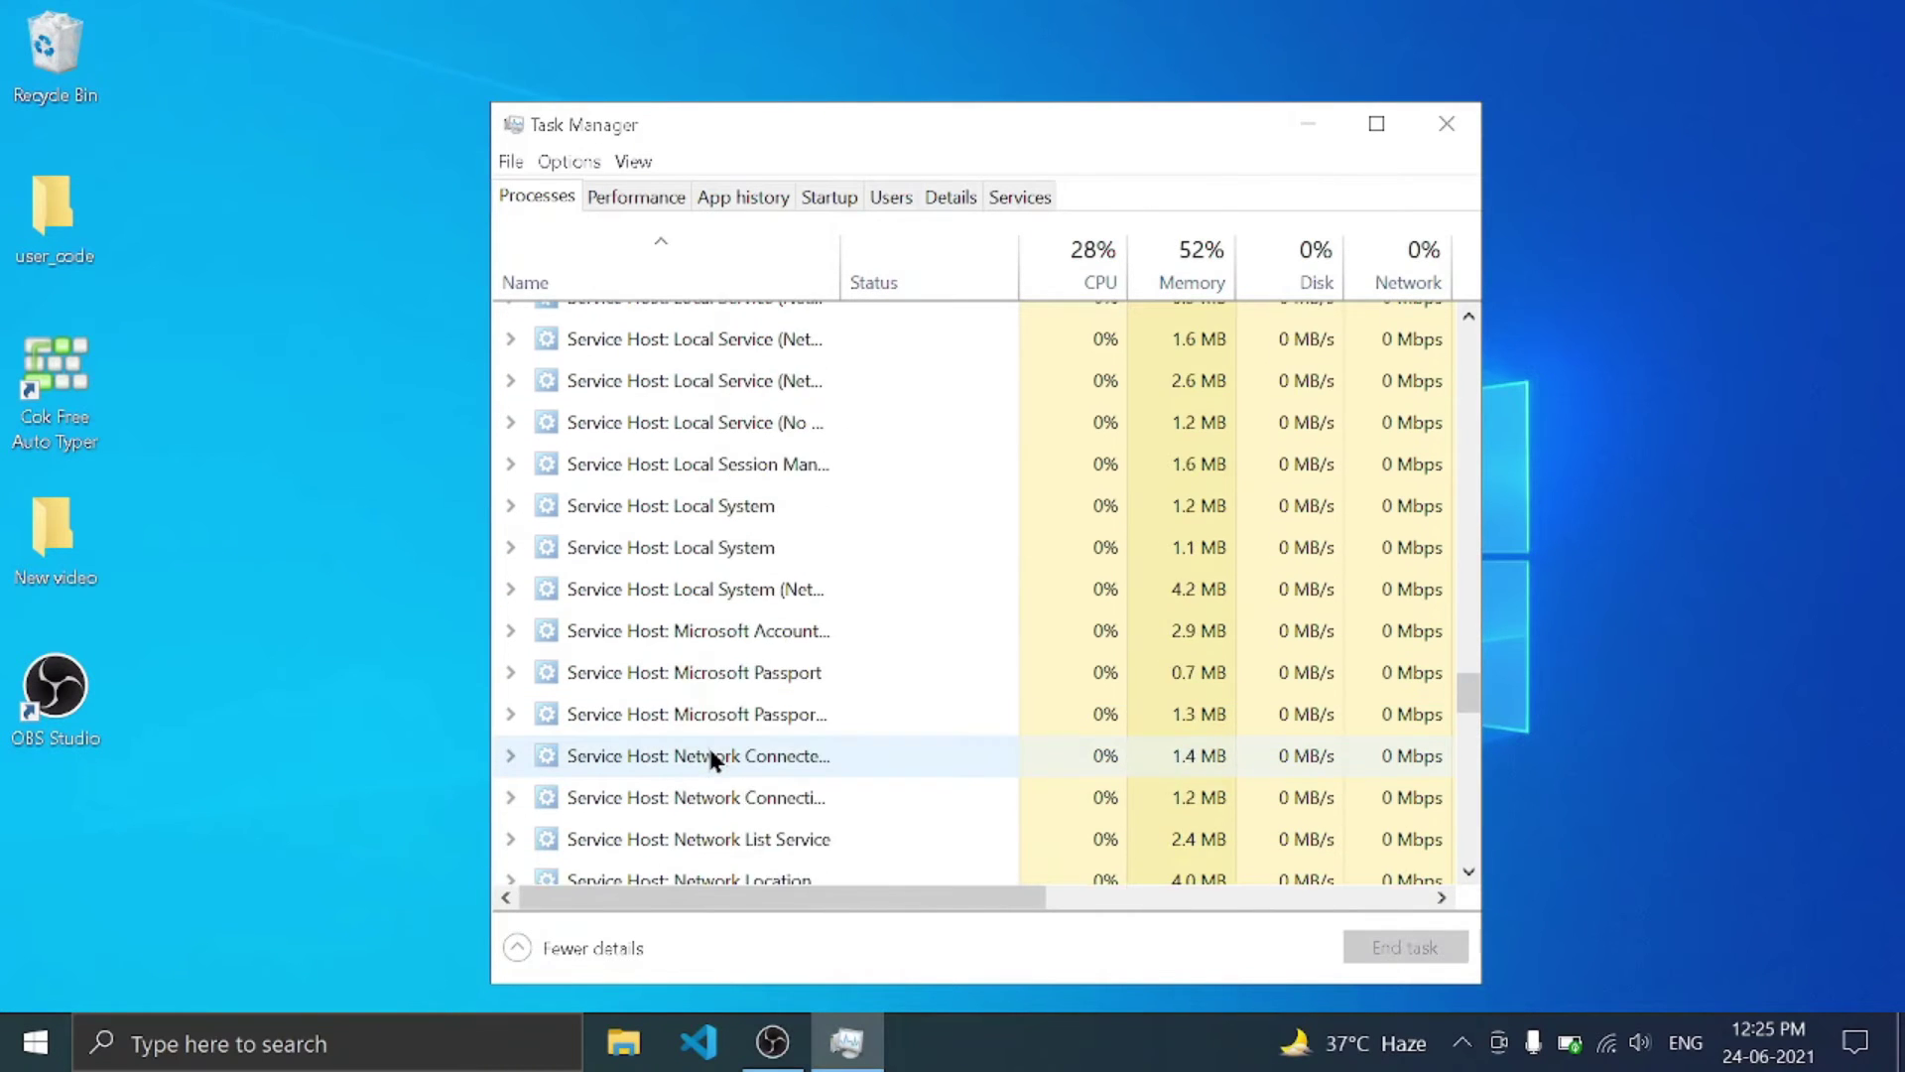
scroll(711, 760, "up", 5)
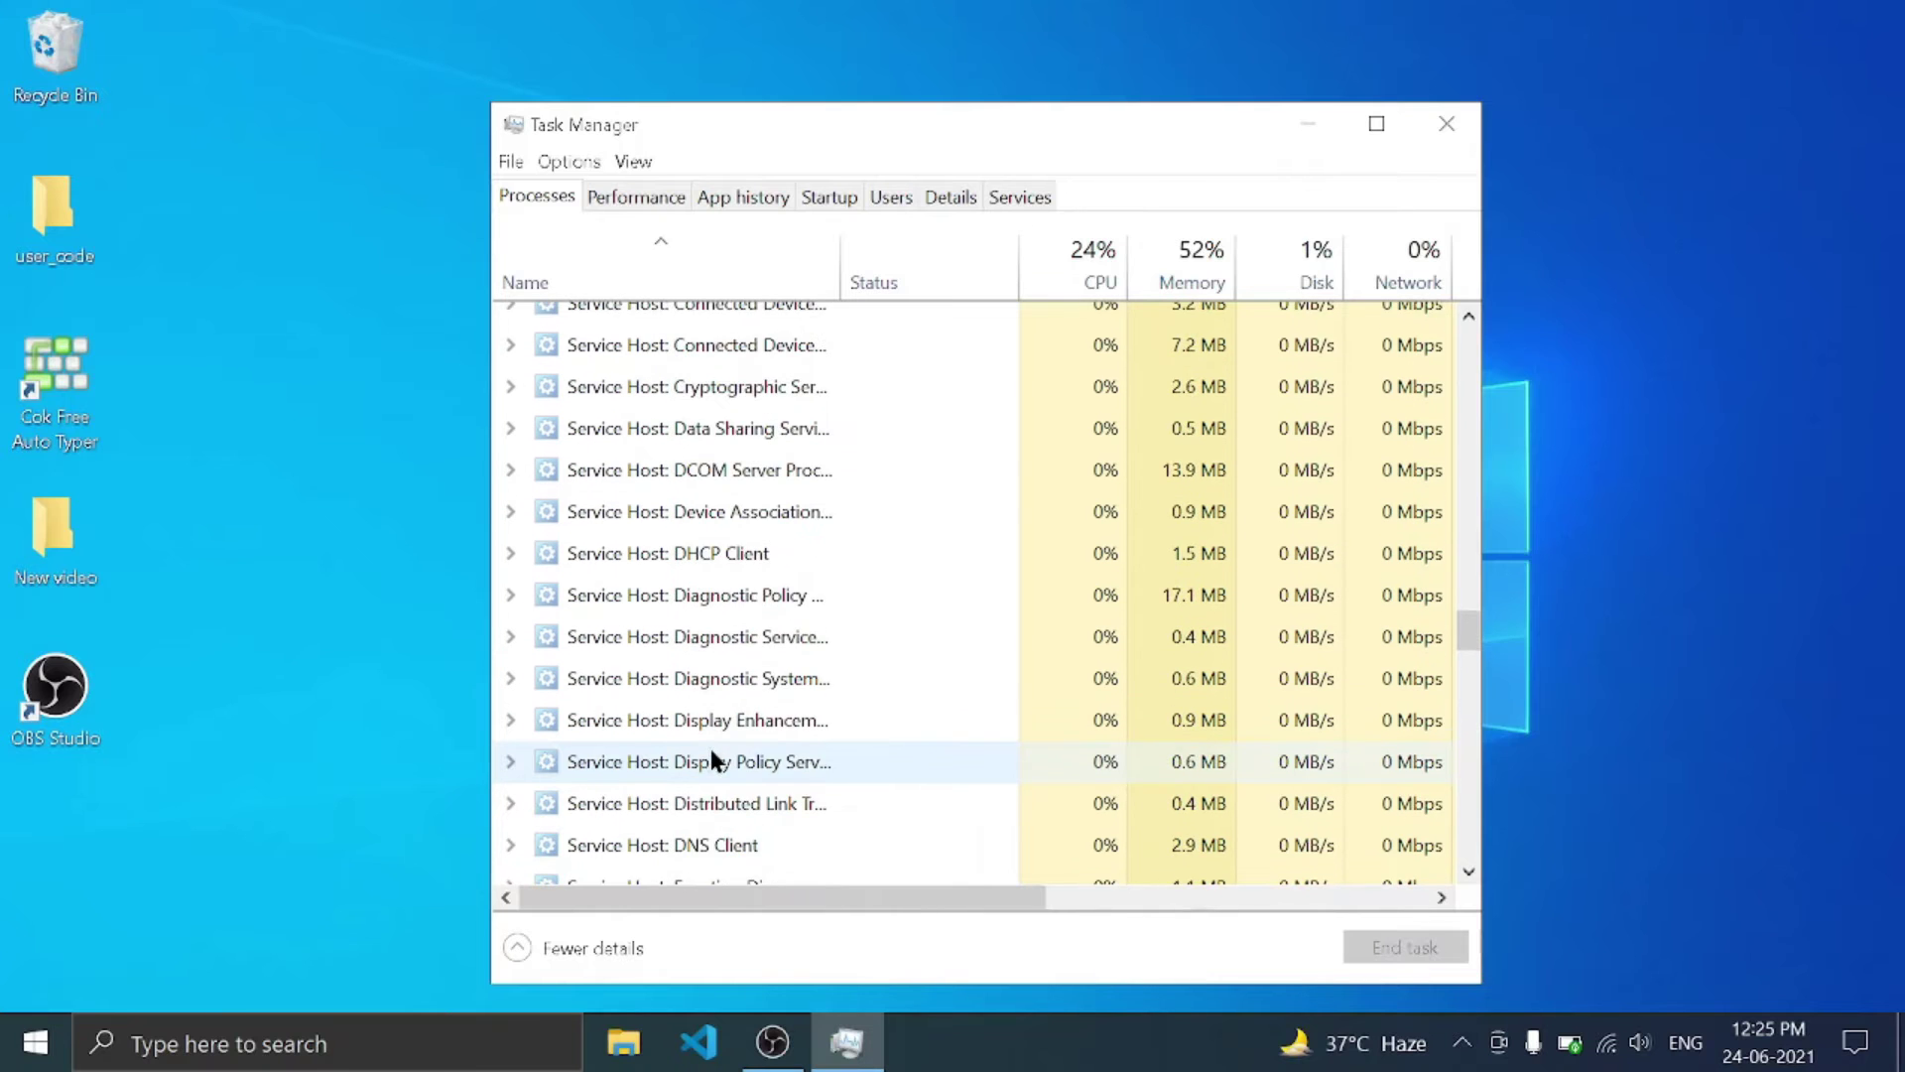
left_click_drag(1473, 627, 1516, 554)
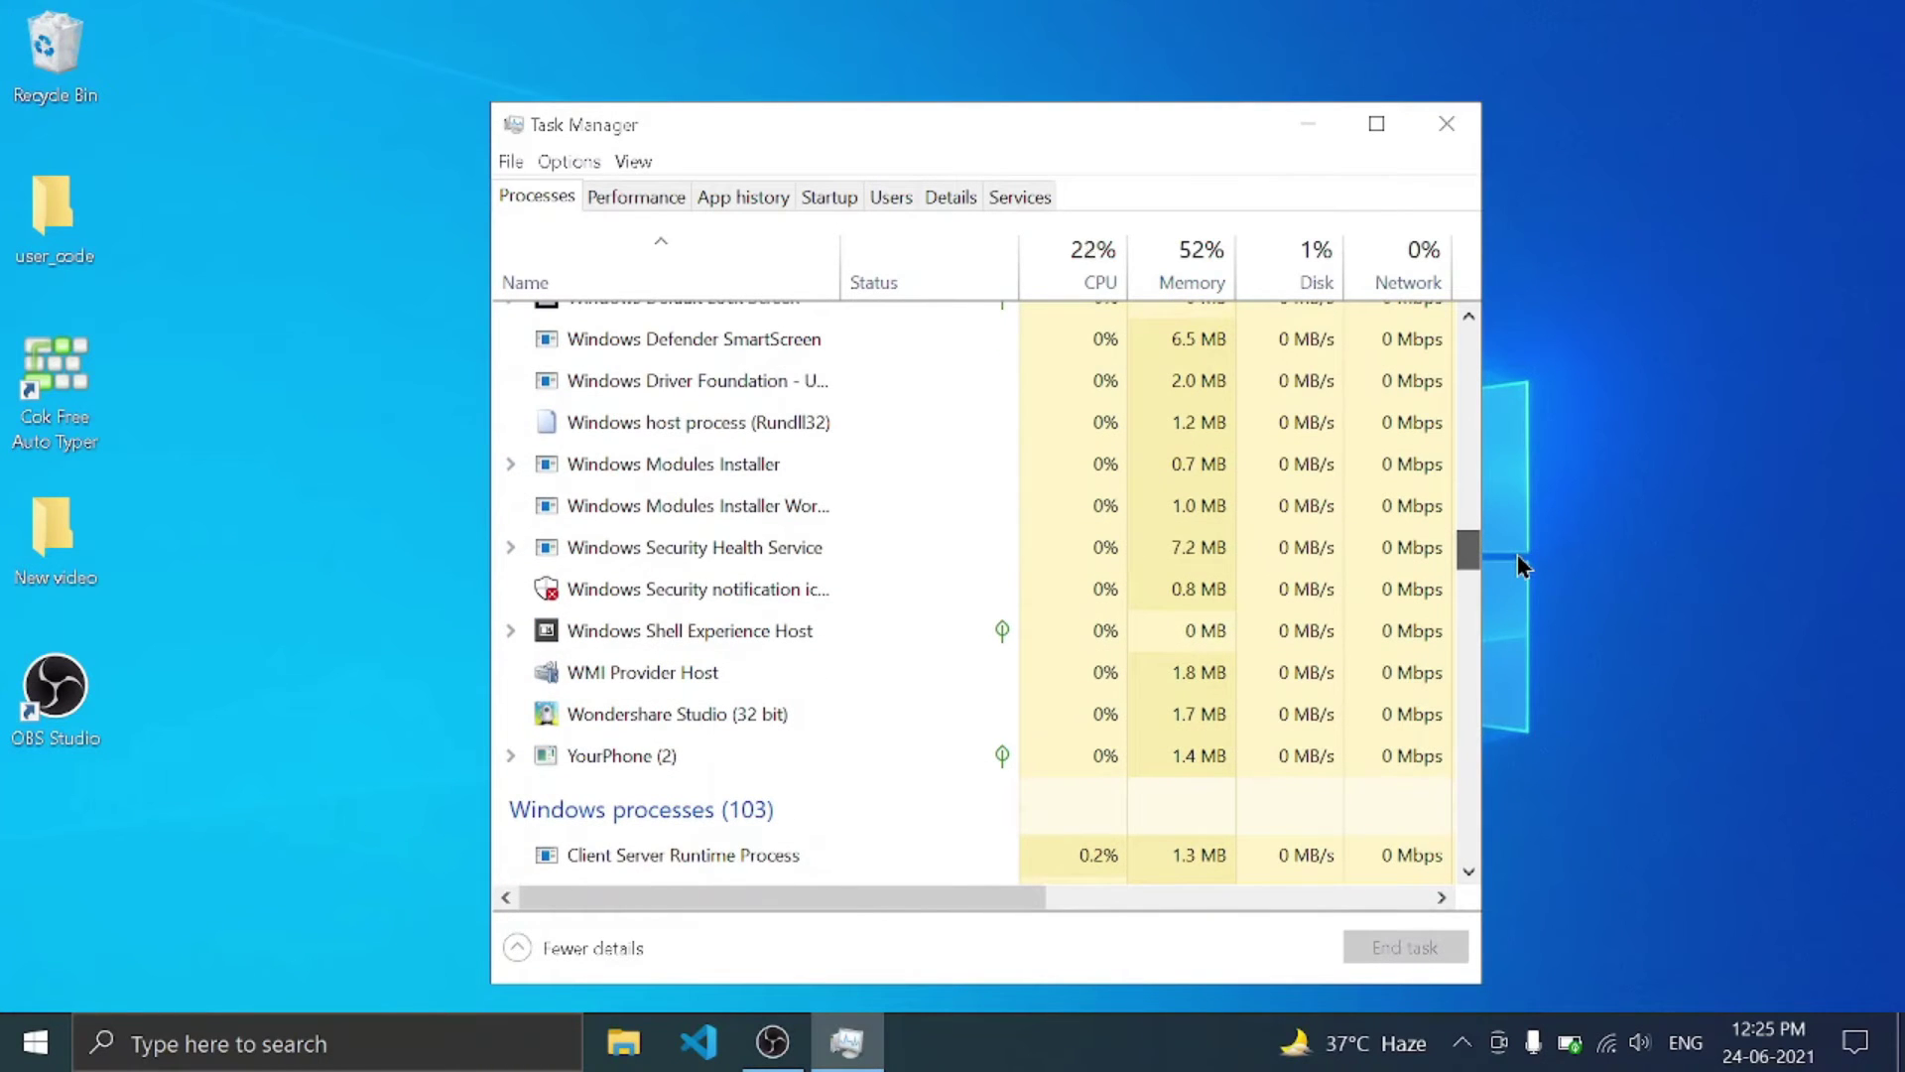
left_click(786, 721)
left_click(1398, 948)
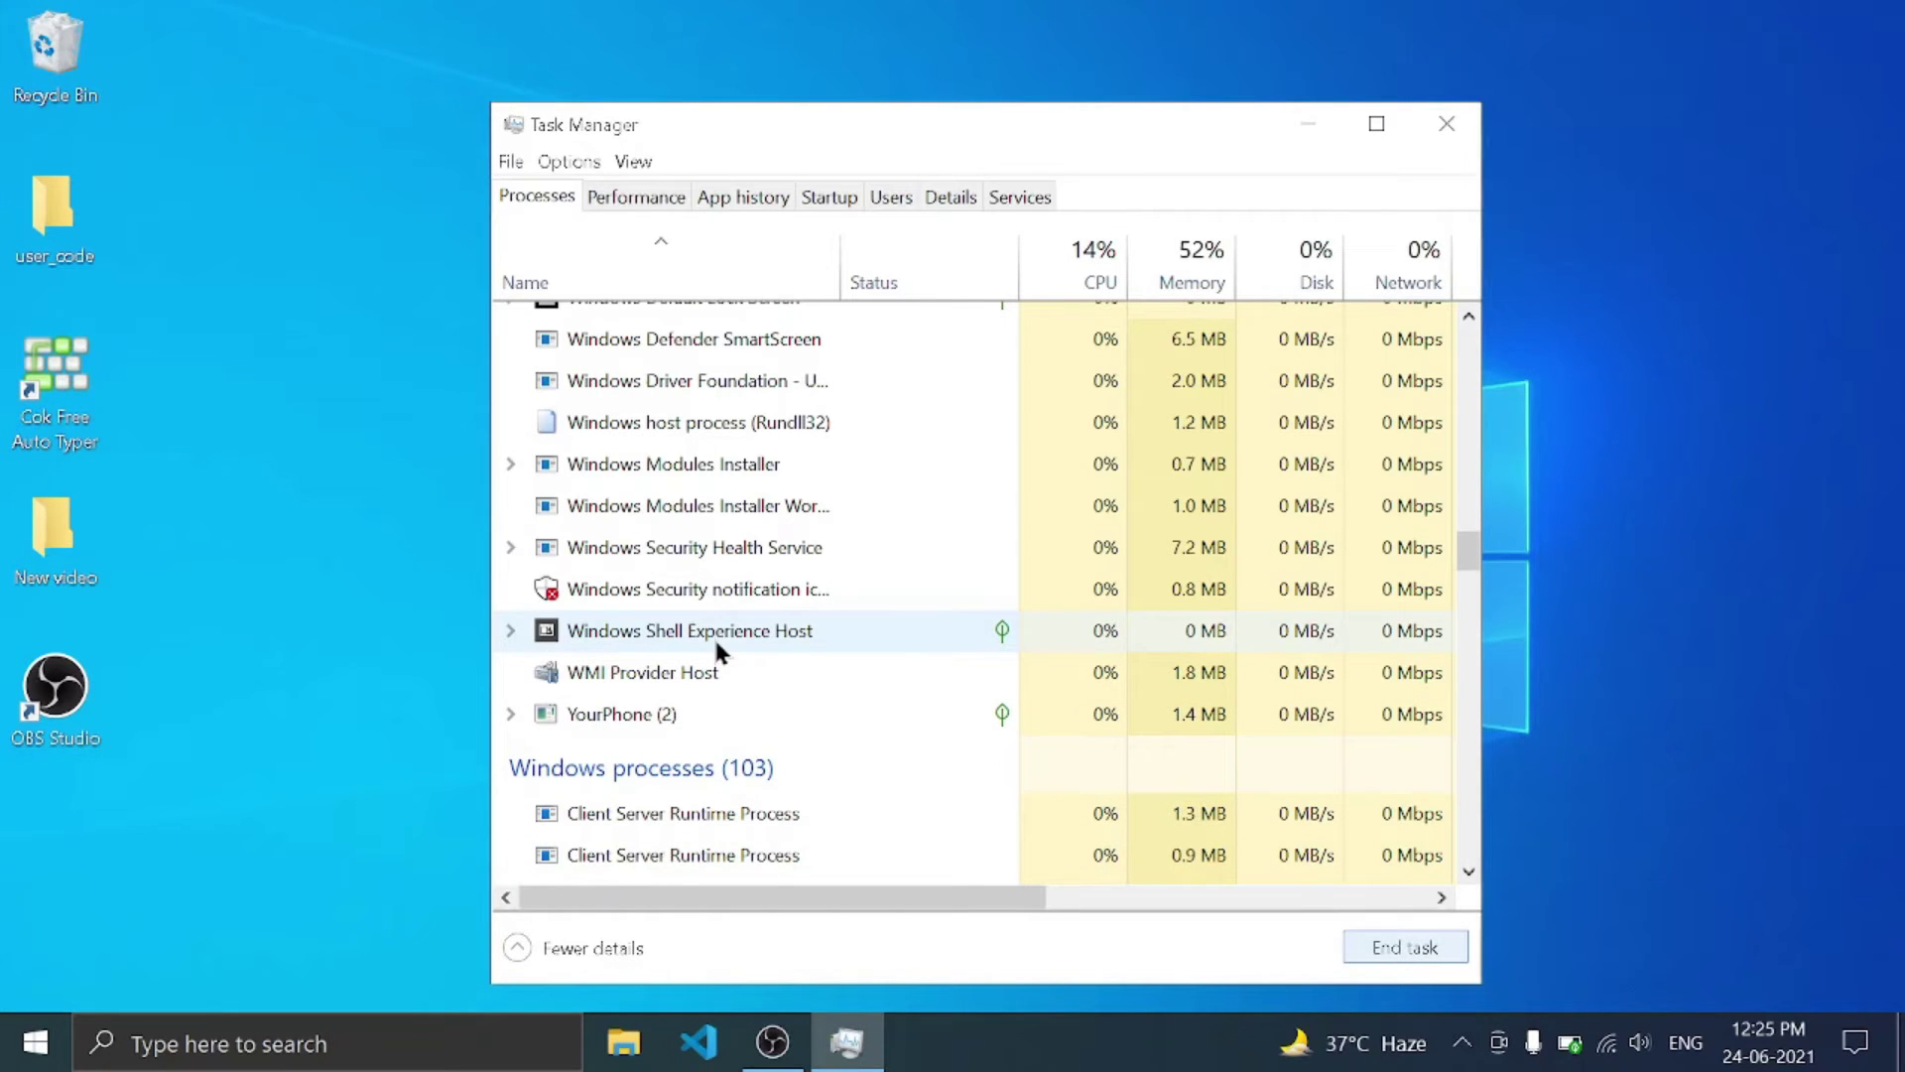
- Close Task Manager and refresh the desktop
left_click_drag(1468, 548, 1481, 501)
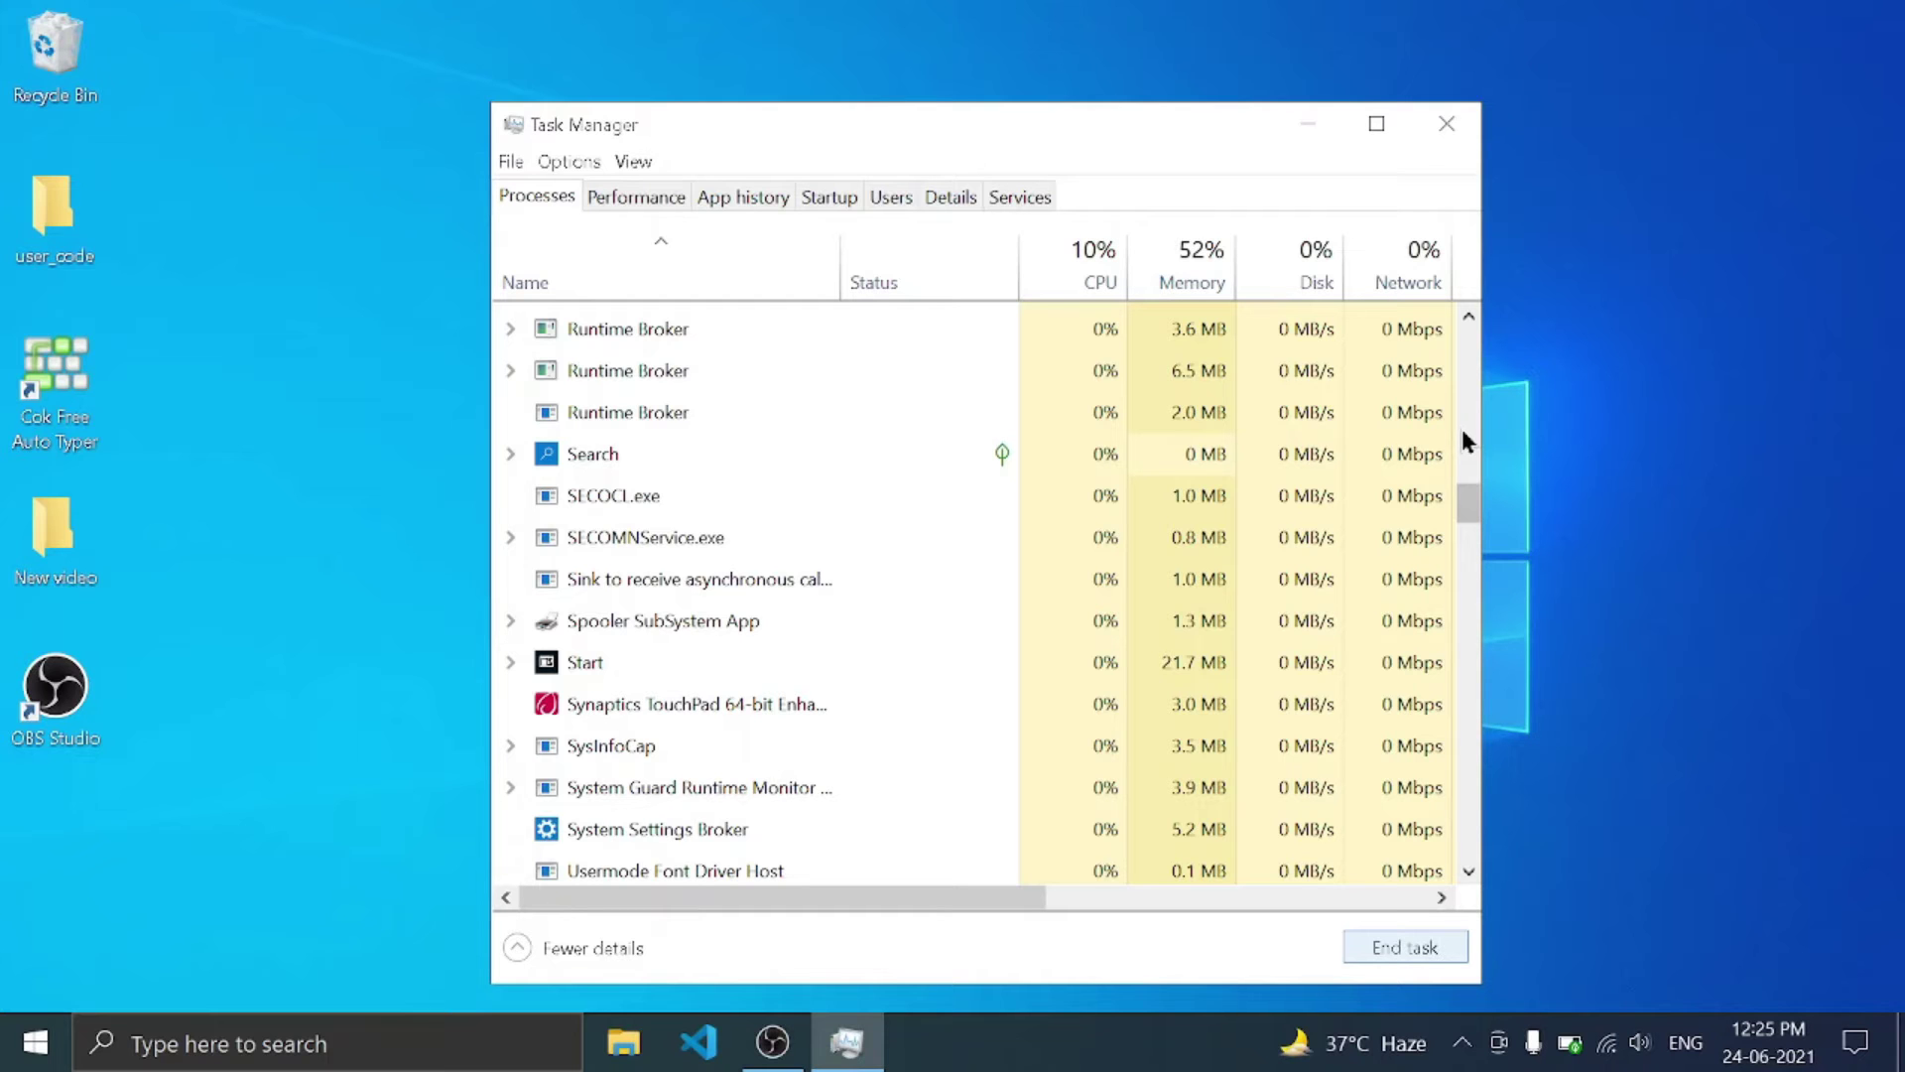
left_click(1445, 123)
right_click(831, 211)
left_click(884, 294)
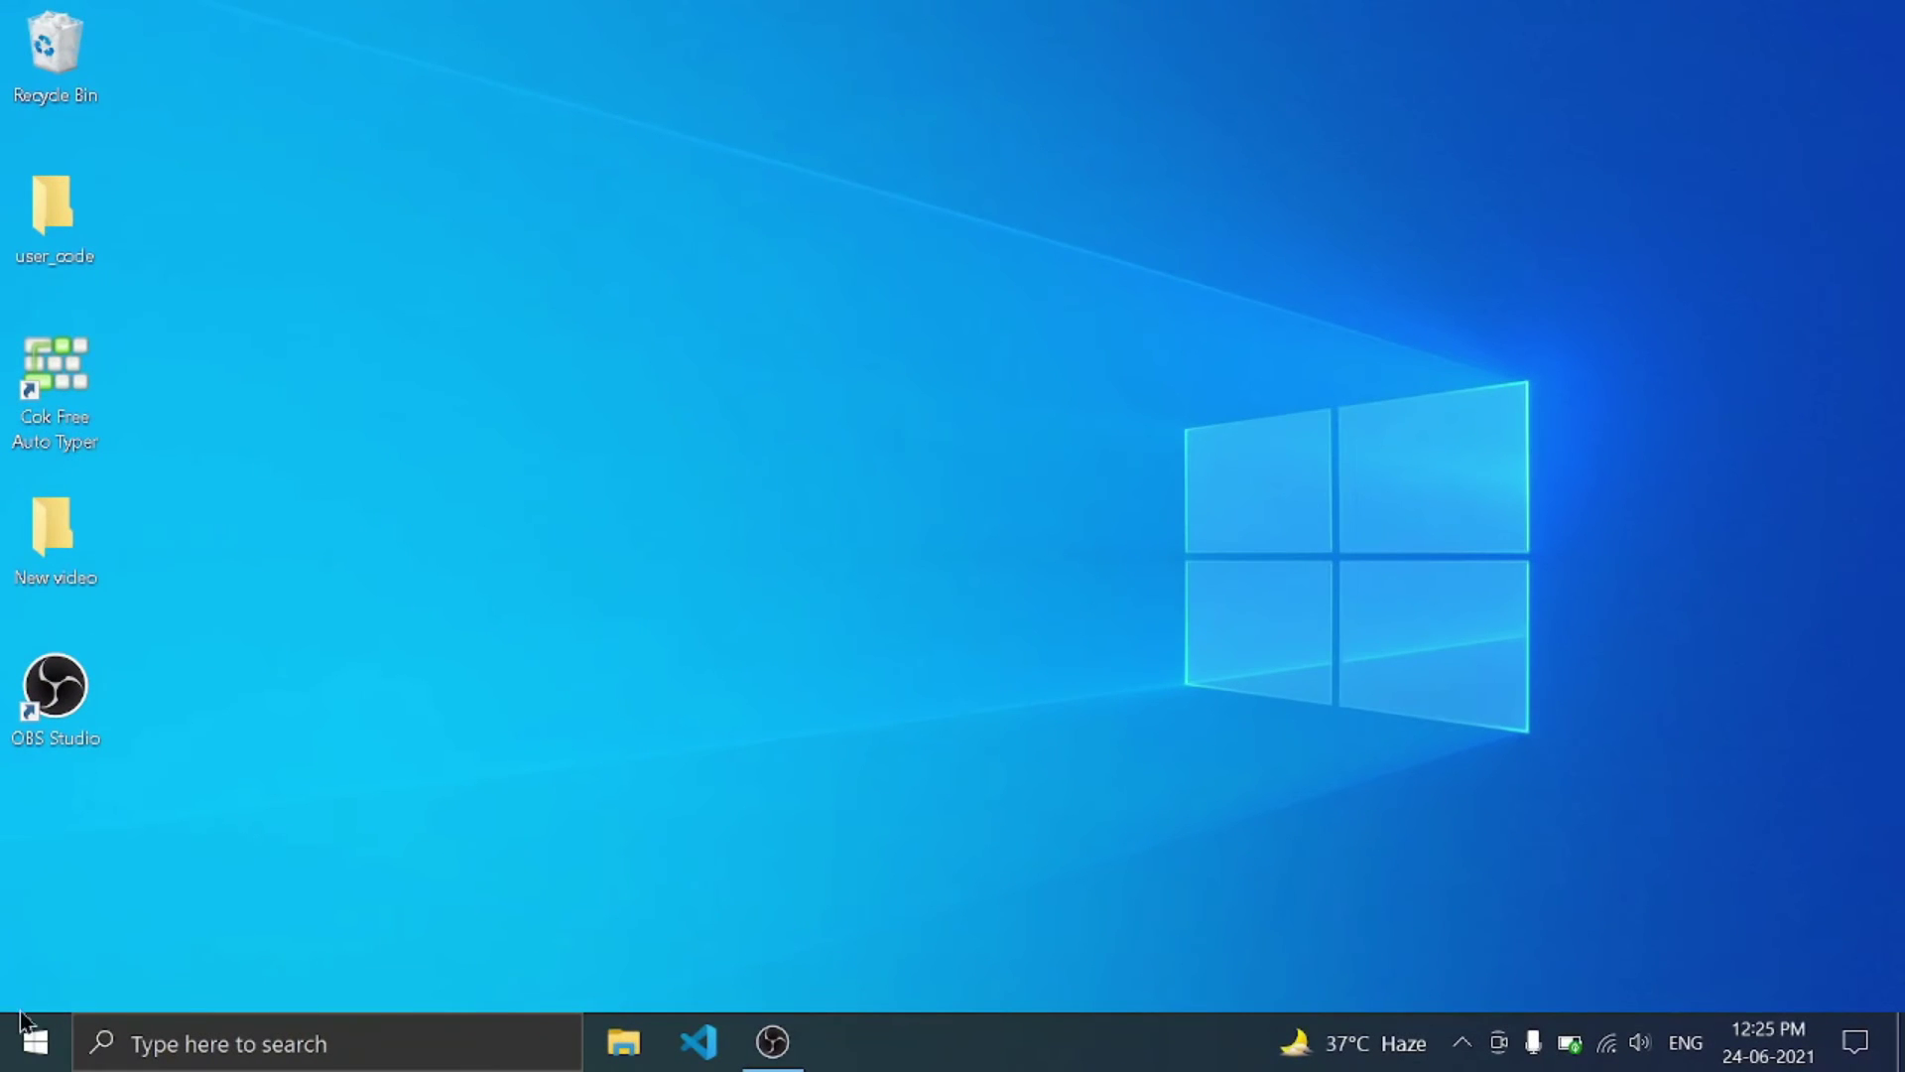
- Open Control Panel through the Windows search and show the installed programs in Programs and Features
left_click(129, 1042)
type("conr")
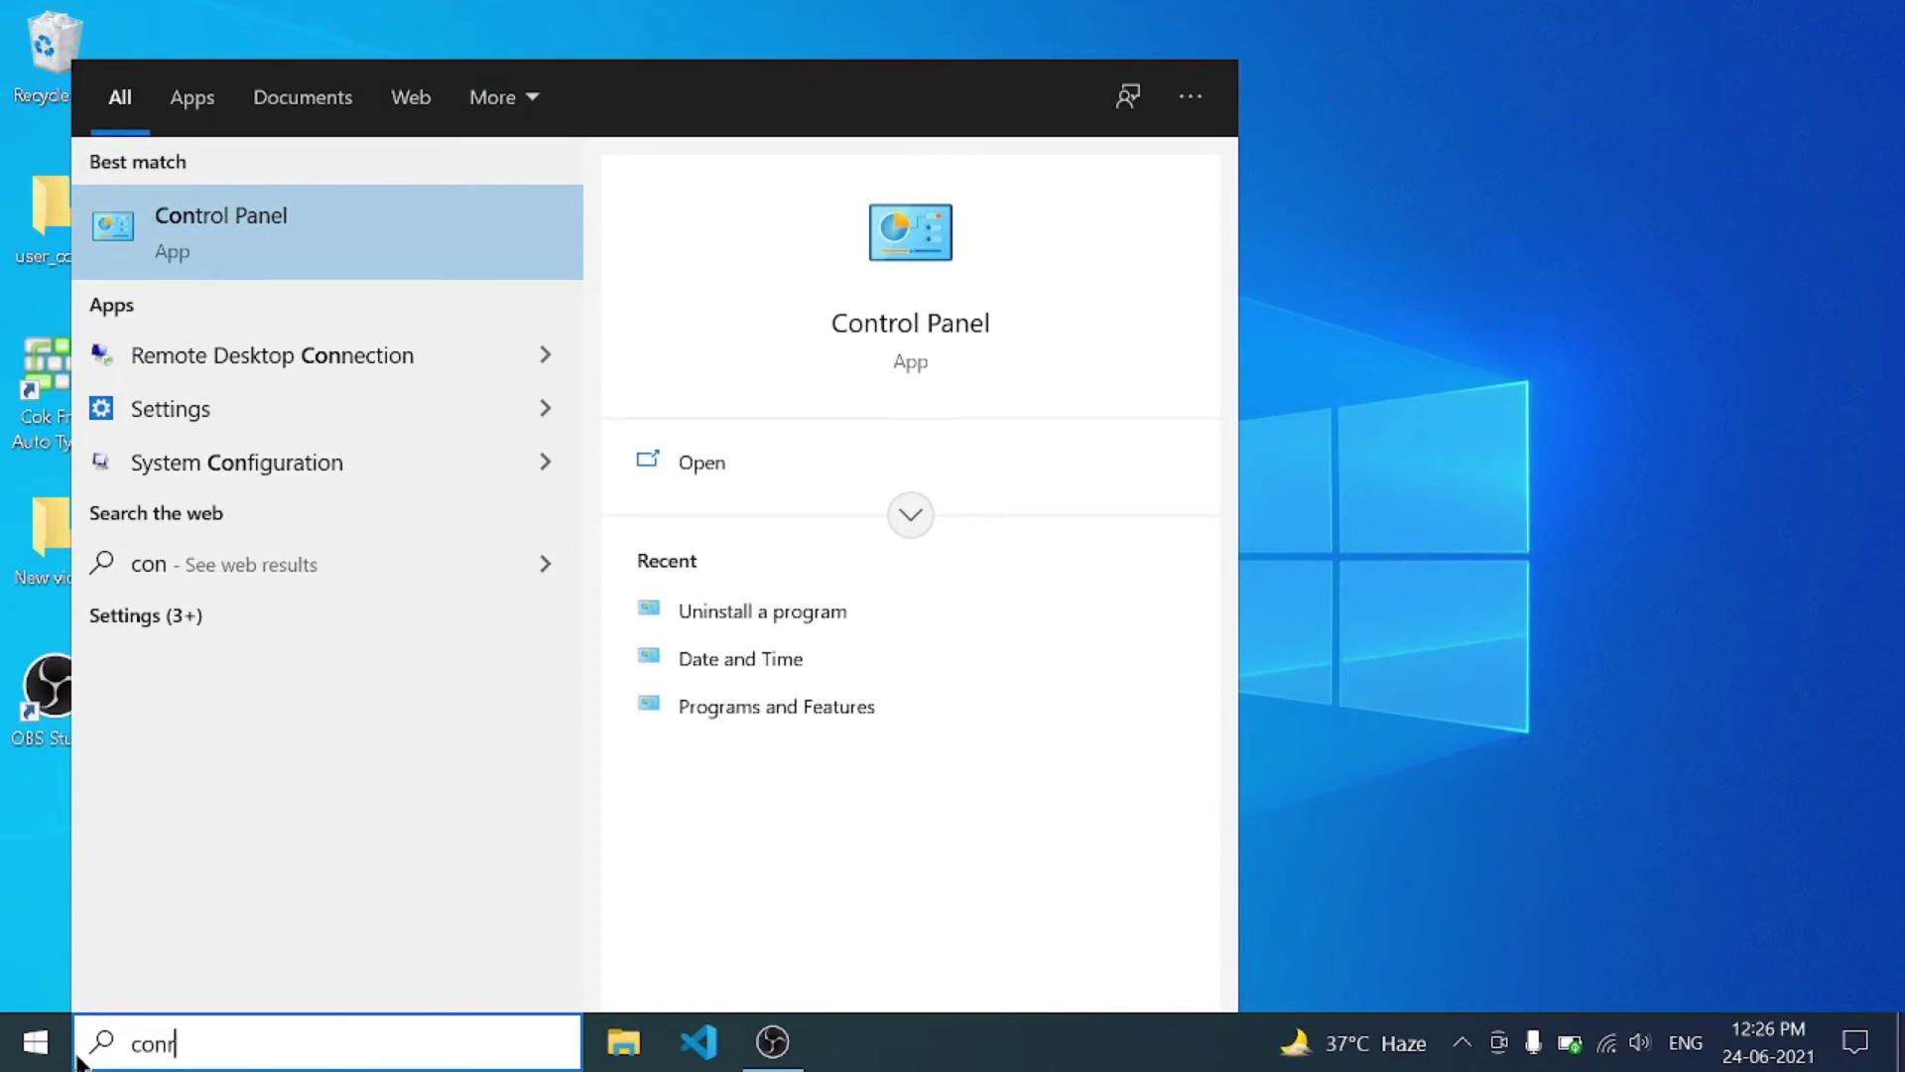
left_click(274, 234)
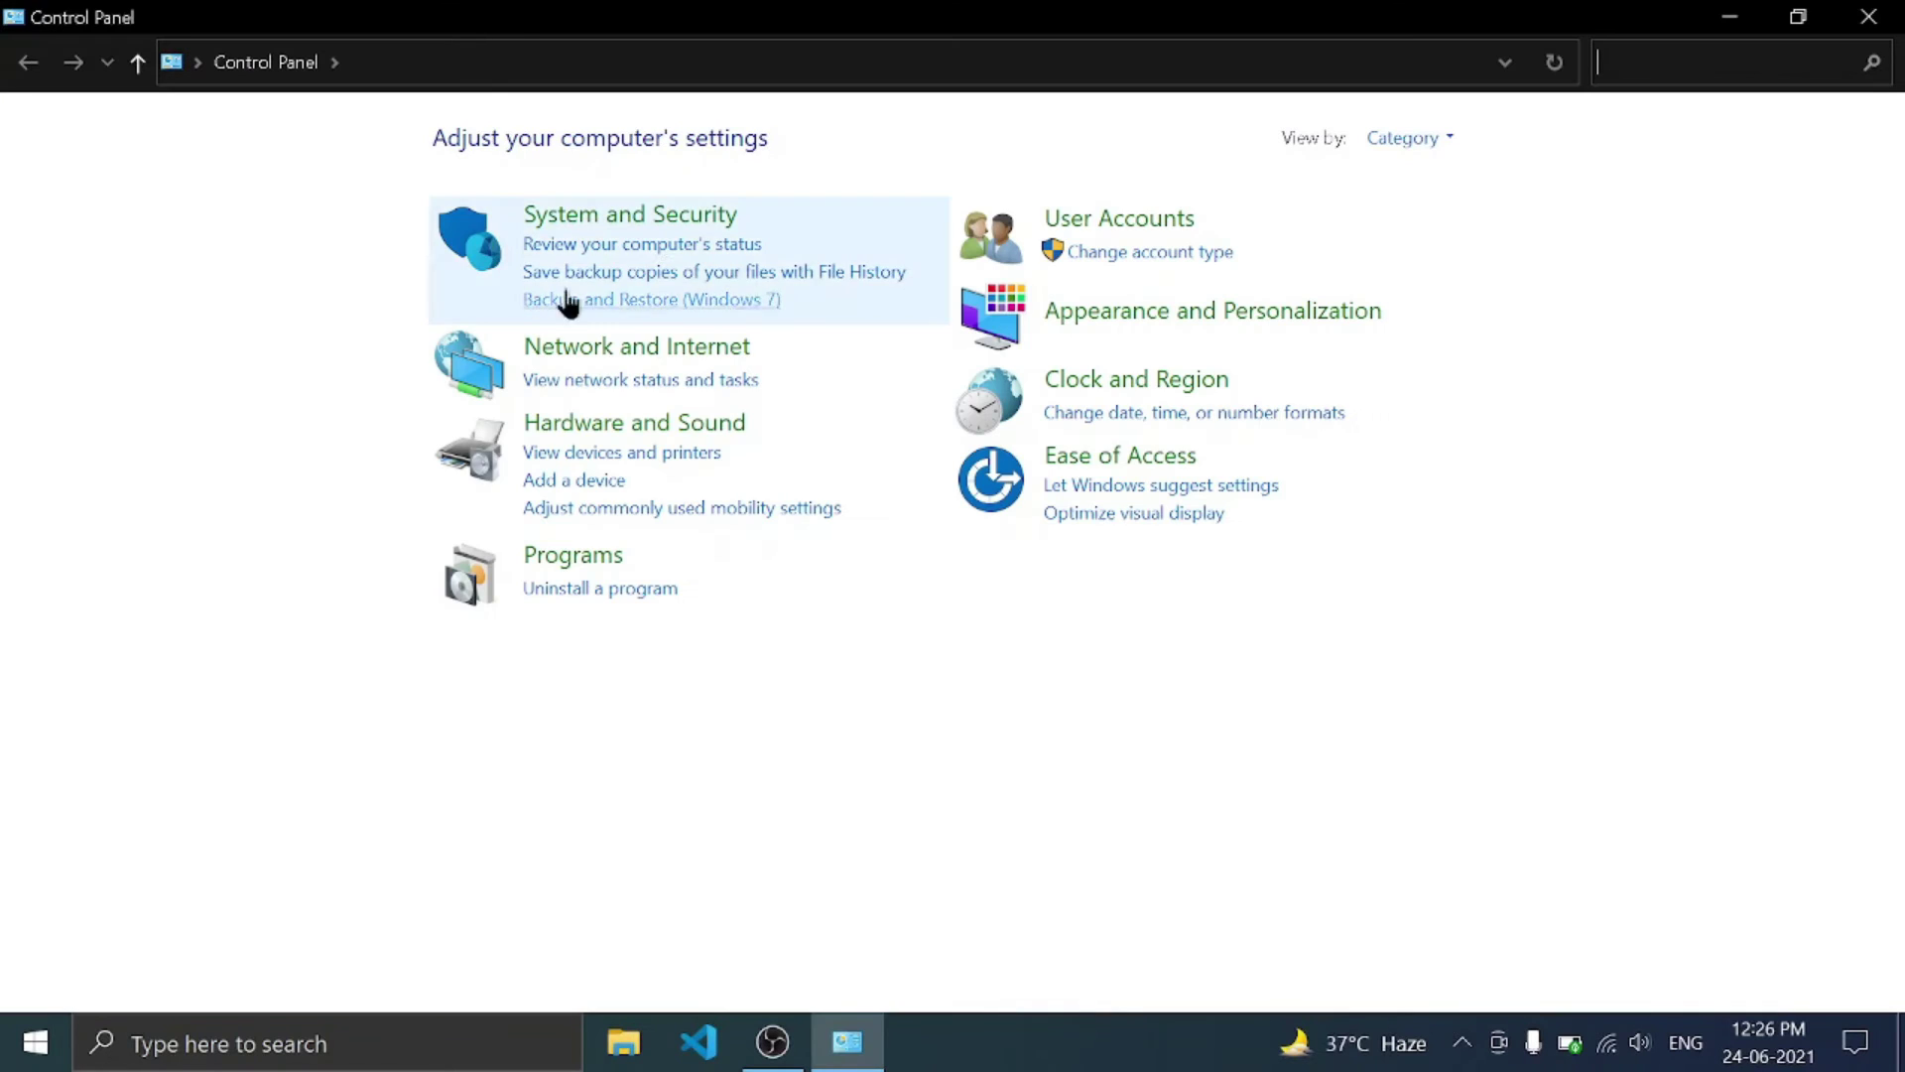
left_click(596, 562)
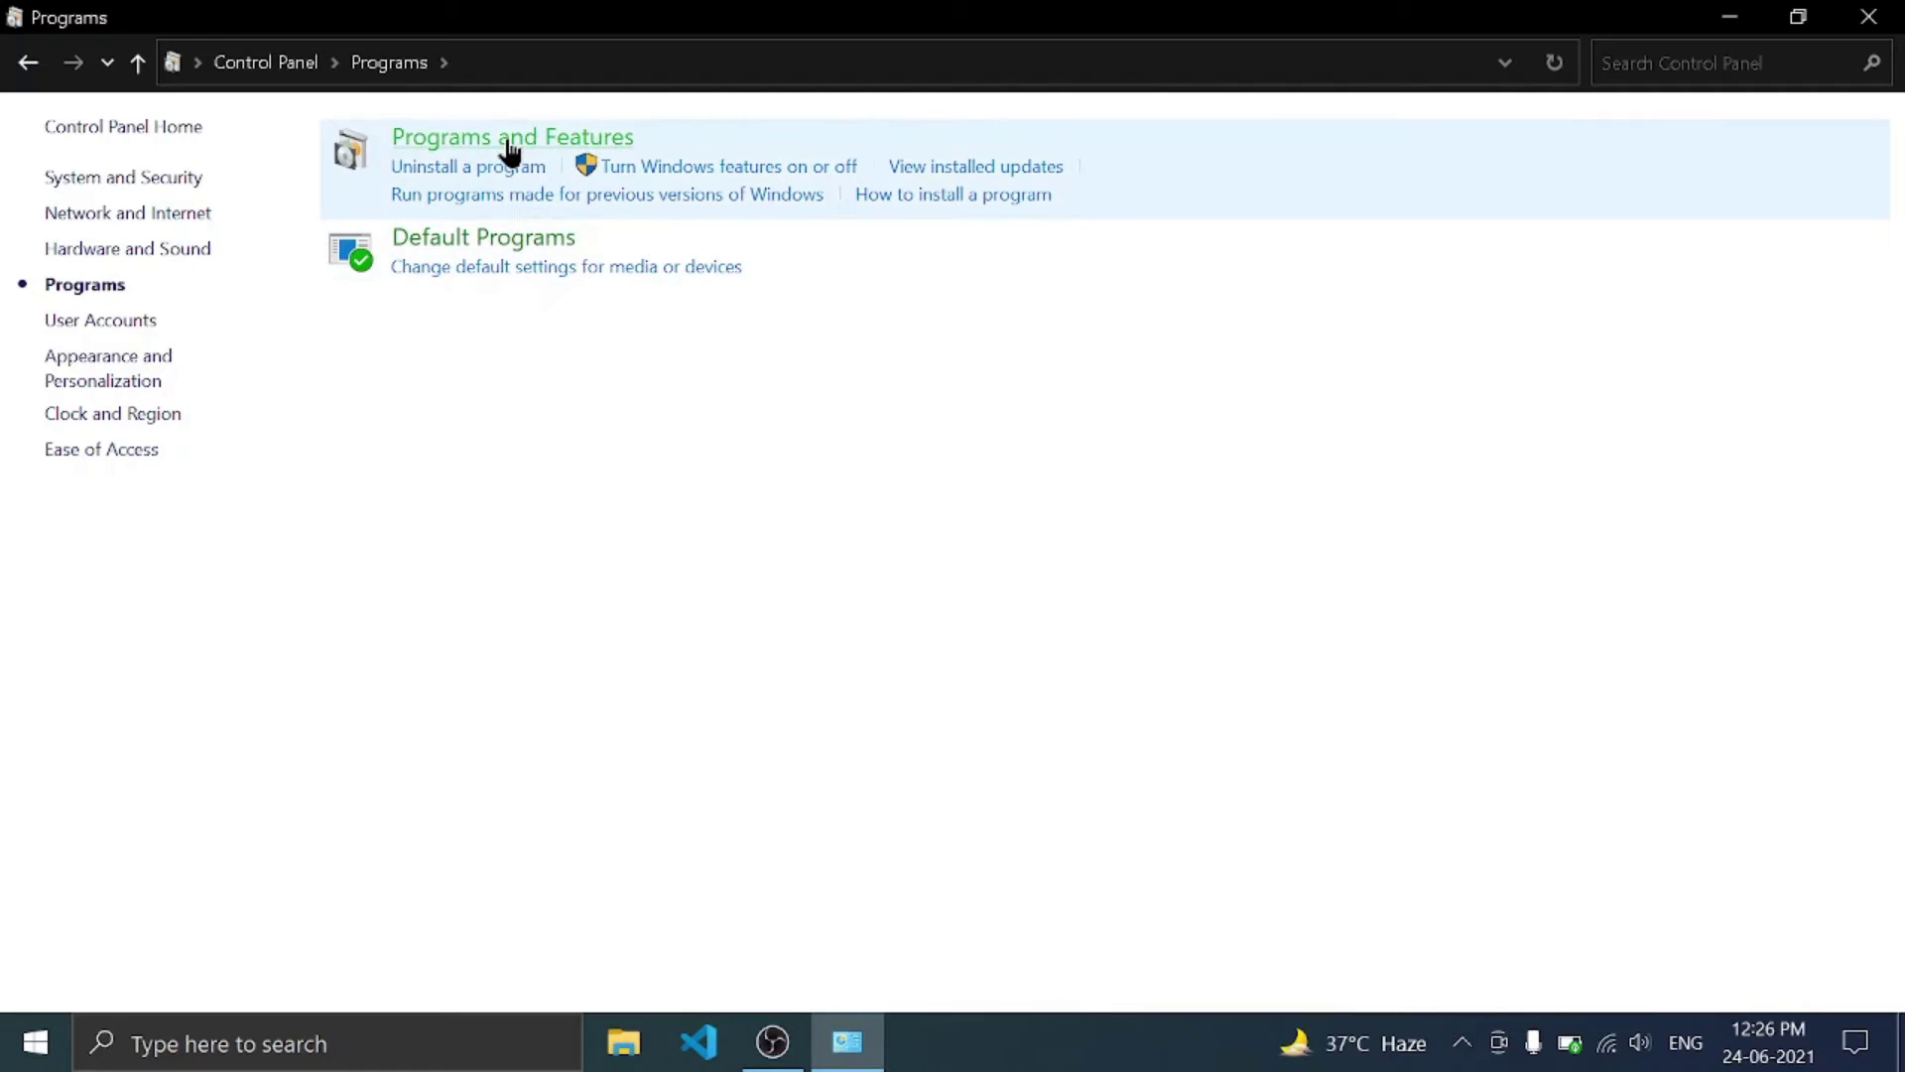
left_click(510, 149)
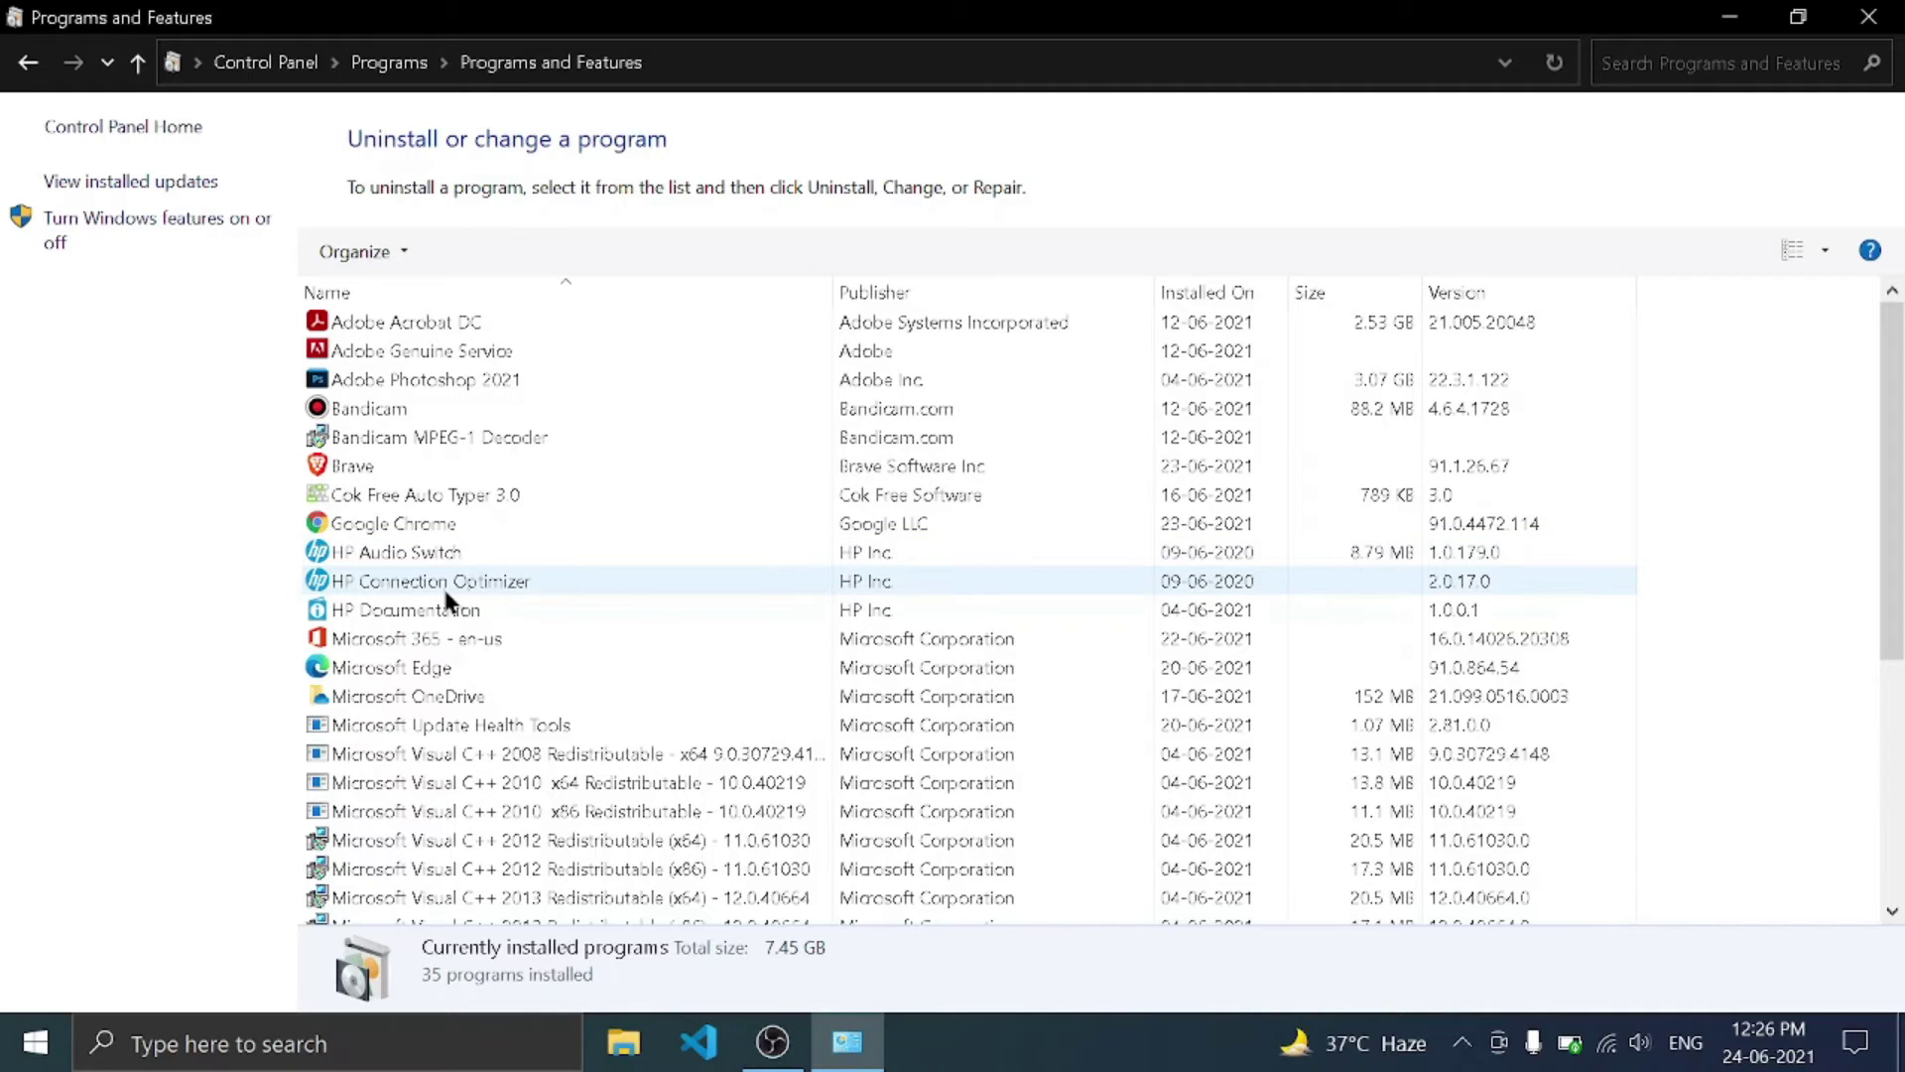
- Uninstall Bandicam, including the leftover files in its user folder, and close the finished uninstaller
left_click(442, 640)
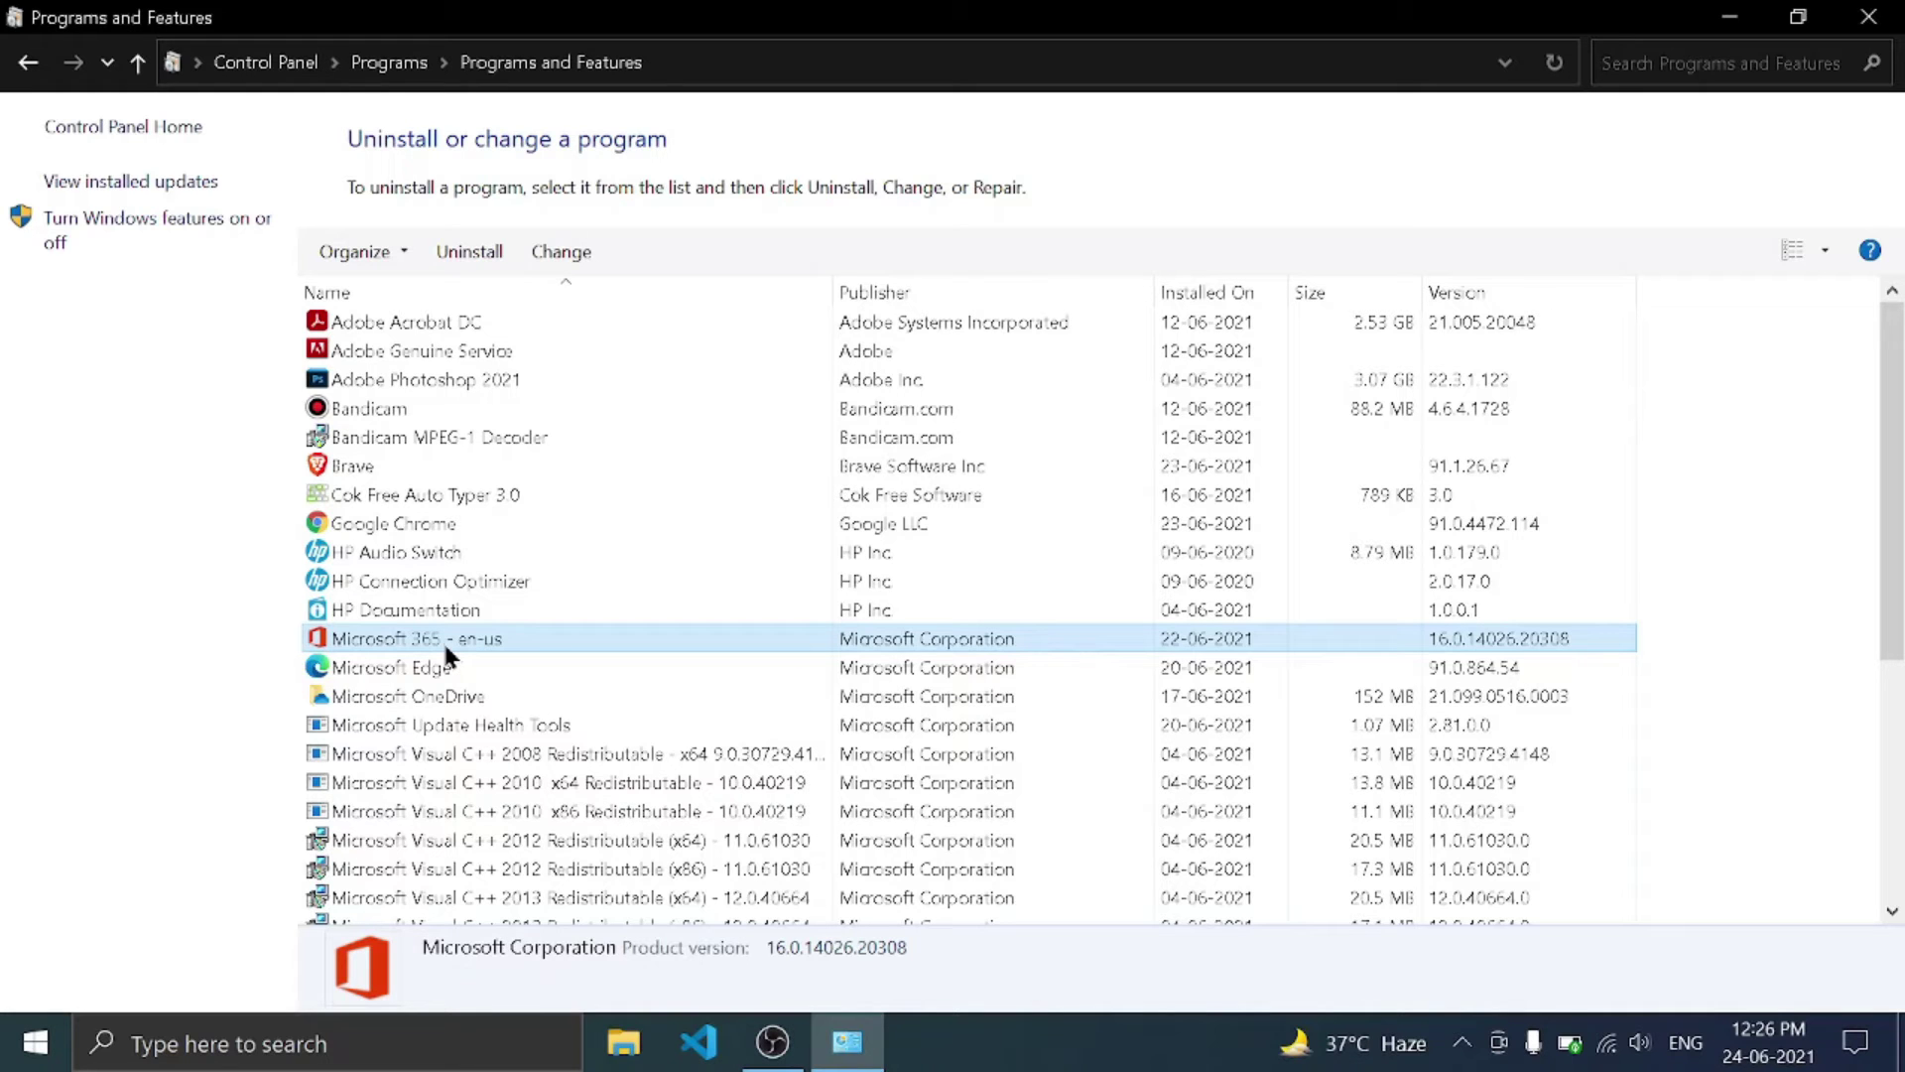
left_click(443, 673)
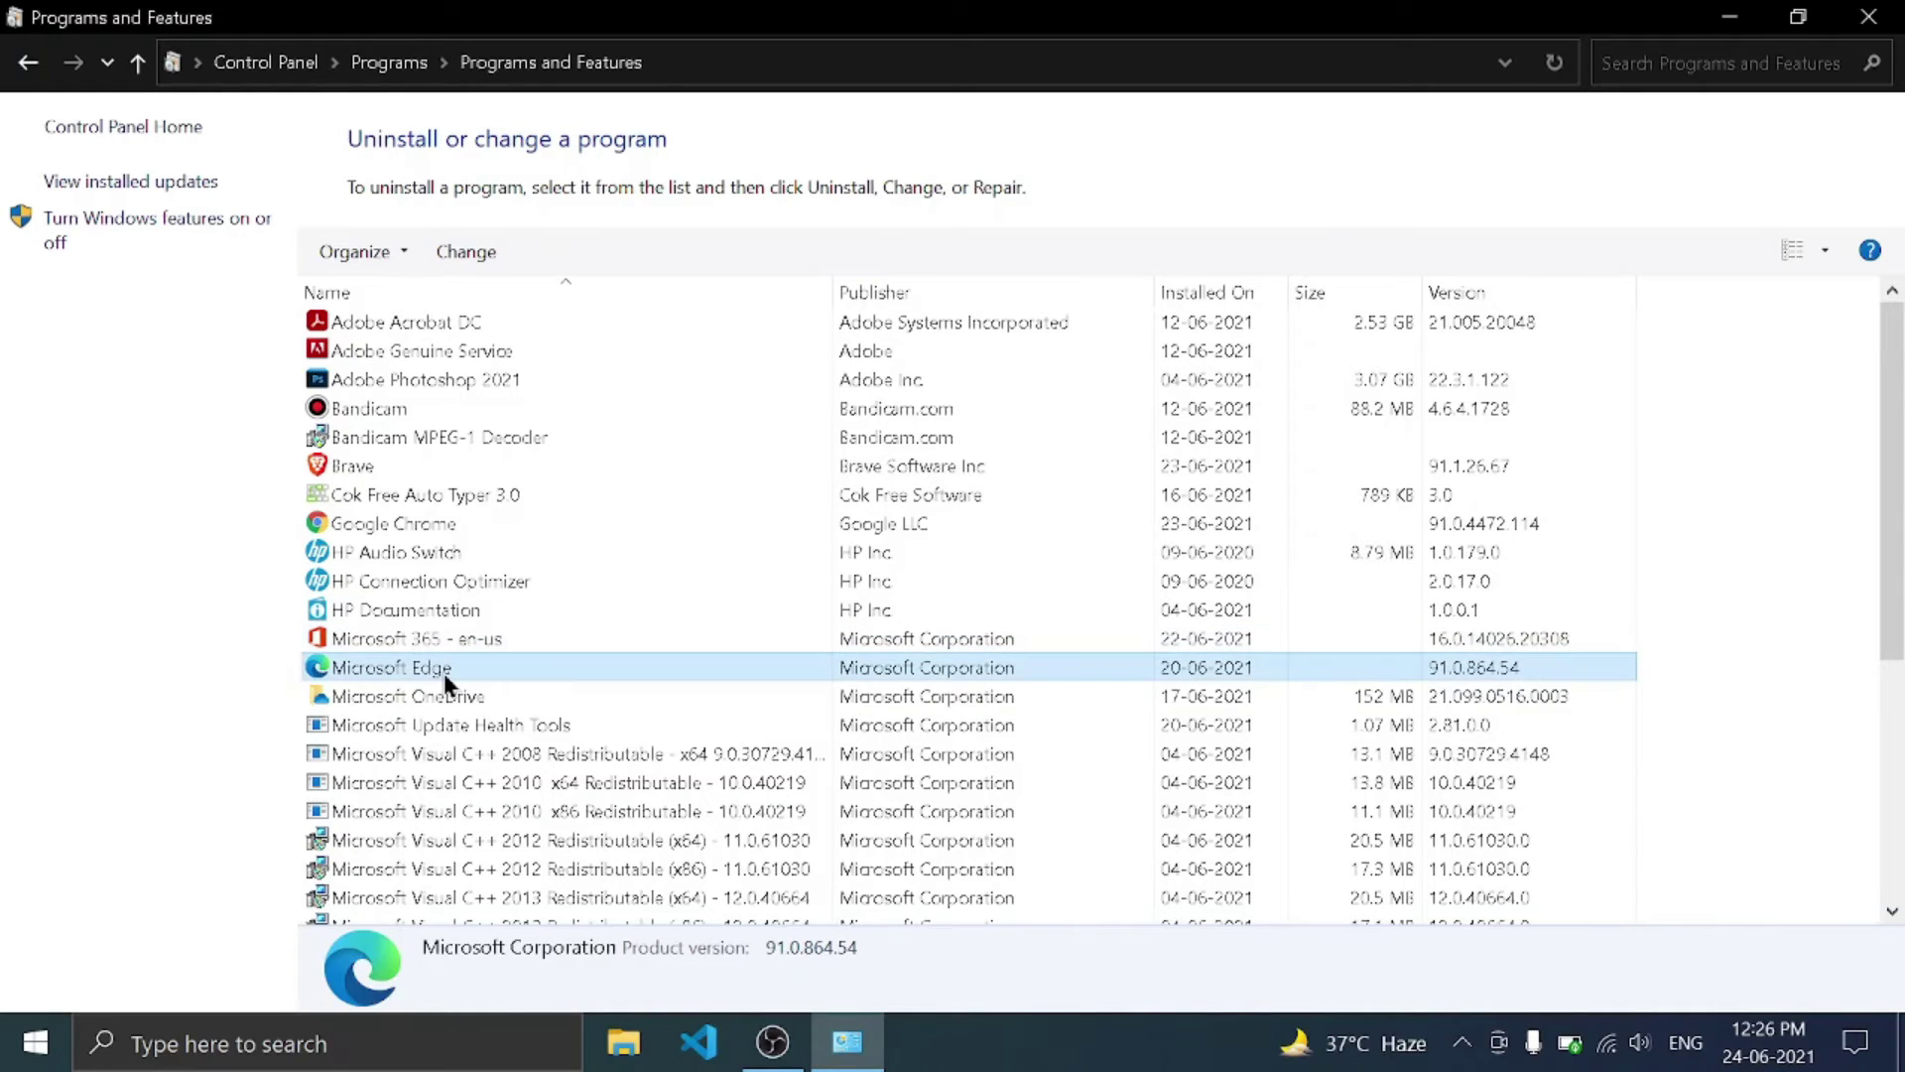
left_click(440, 407)
left_click(482, 254)
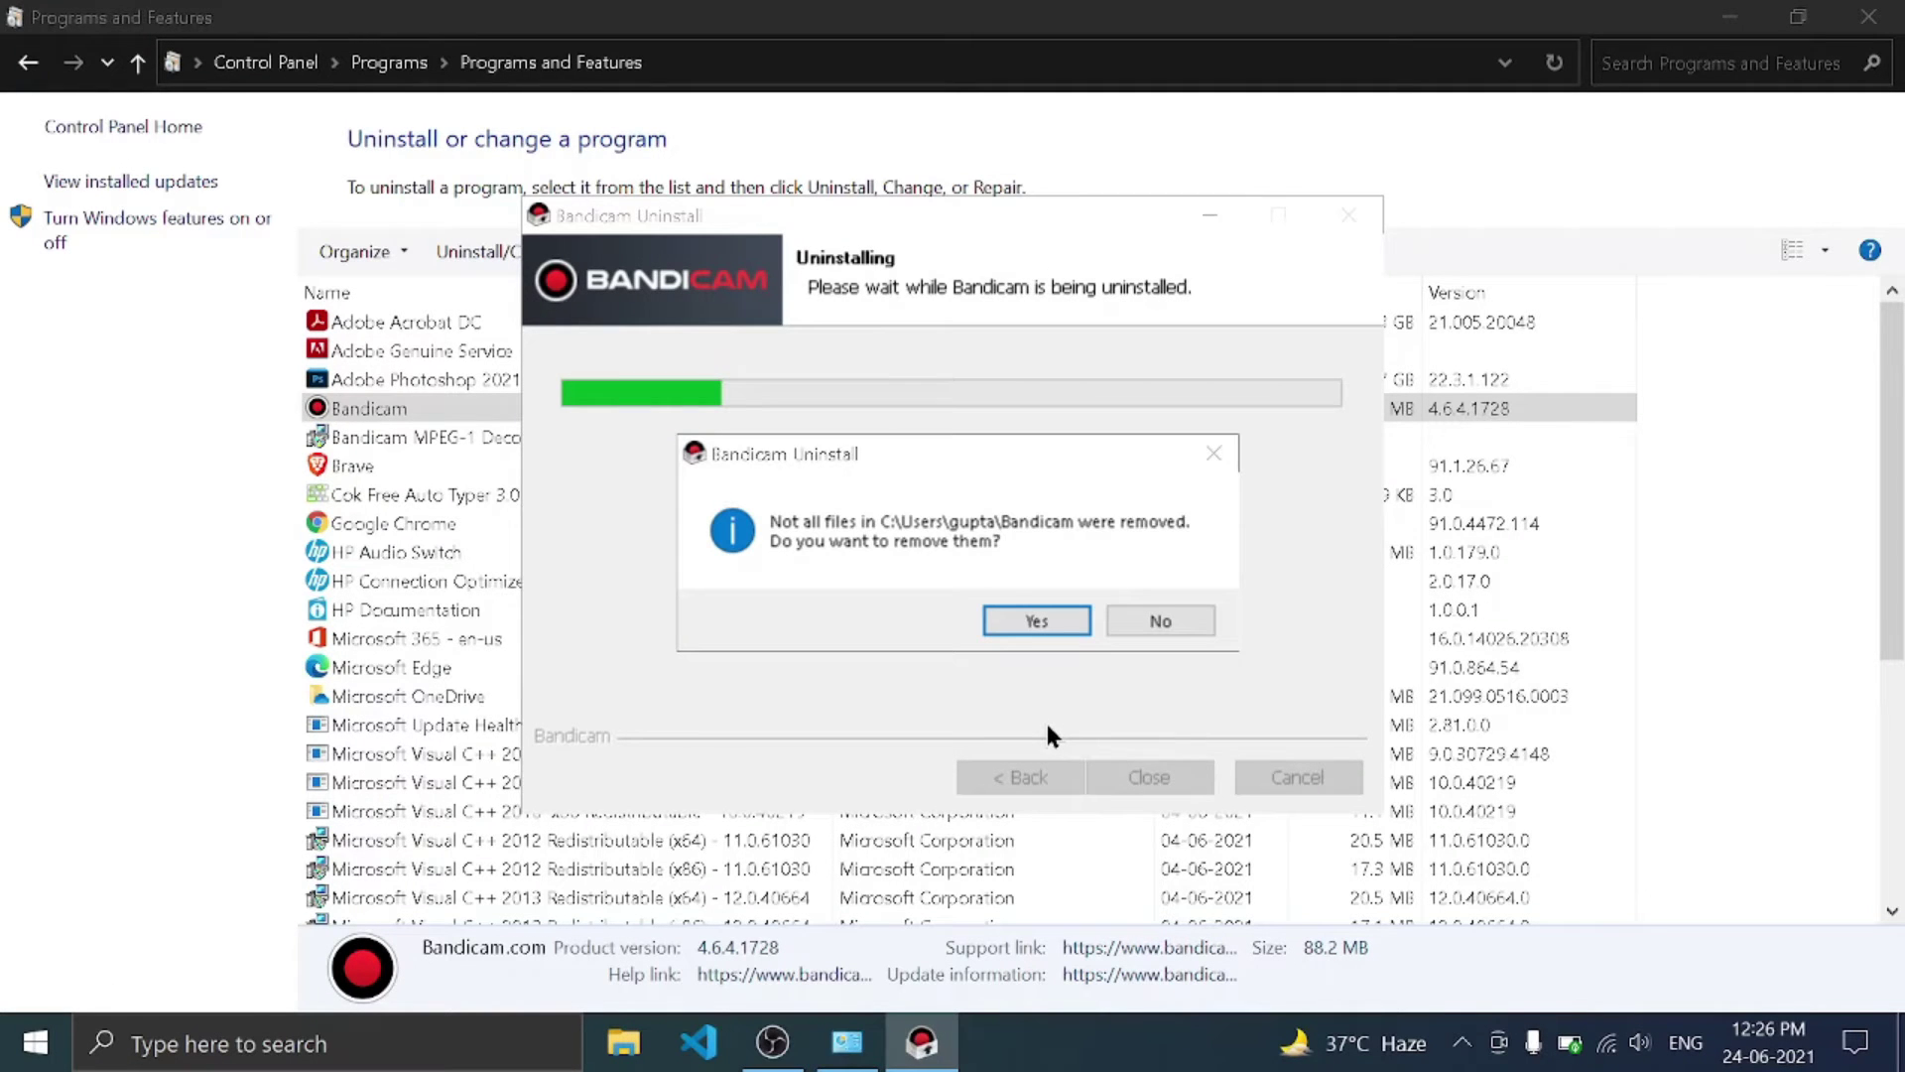
left_click(1027, 622)
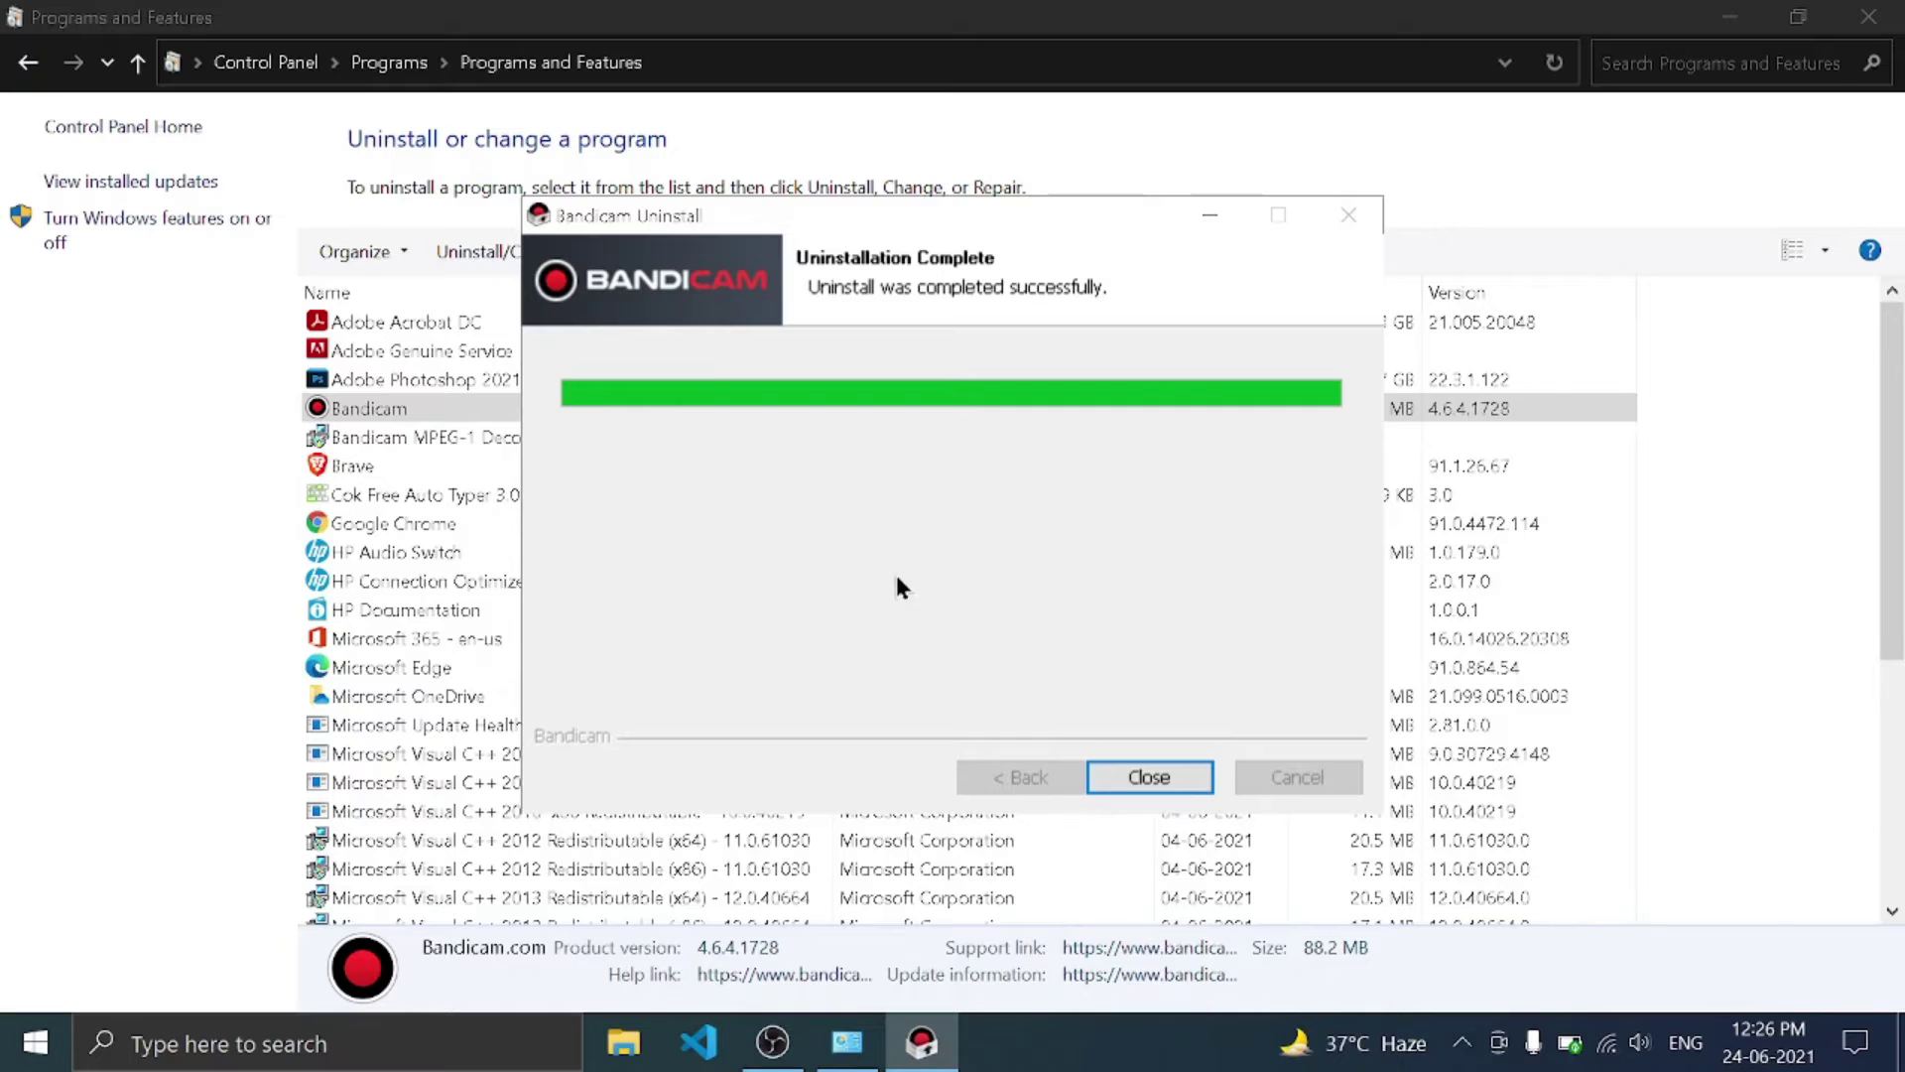
left_click(1149, 777)
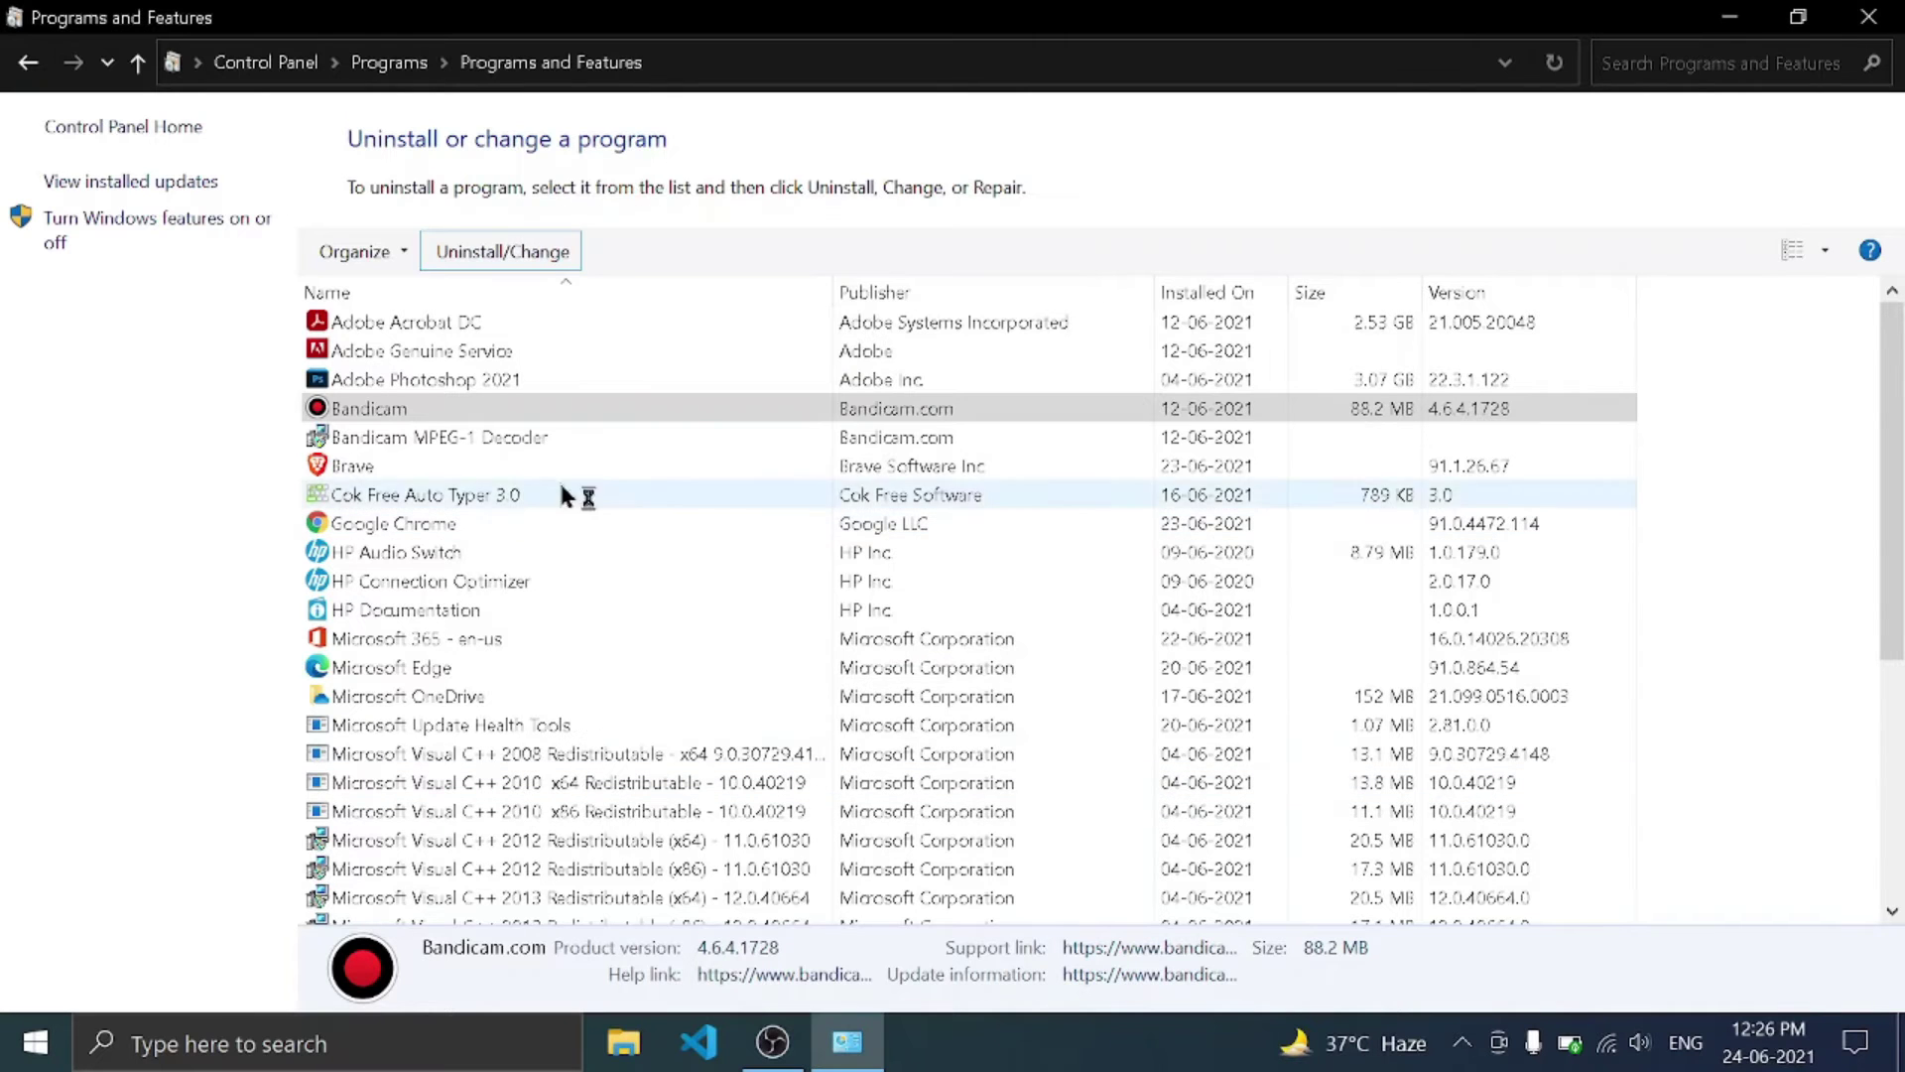
- Switch to the Brave window showing Bandicam's uninstall feedback page and close the browser
left_click(515, 447)
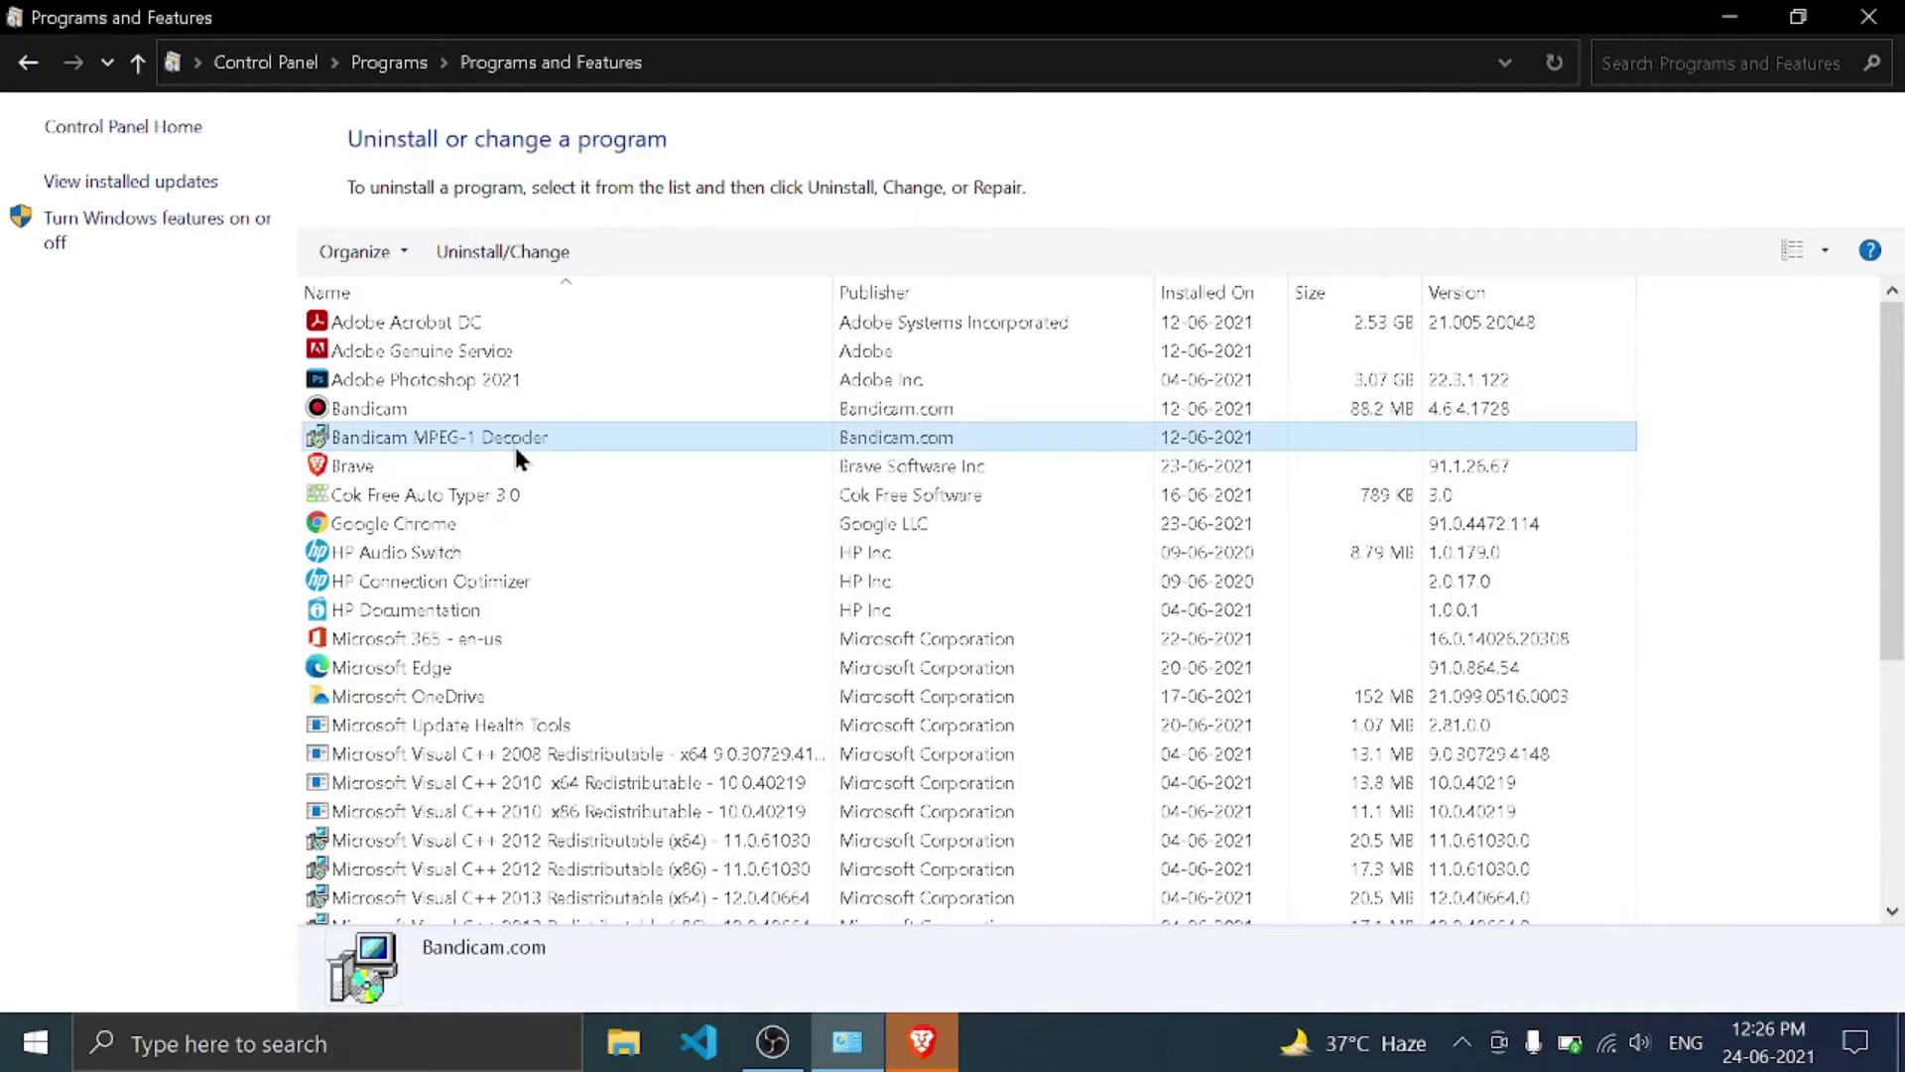
left_click(921, 1041)
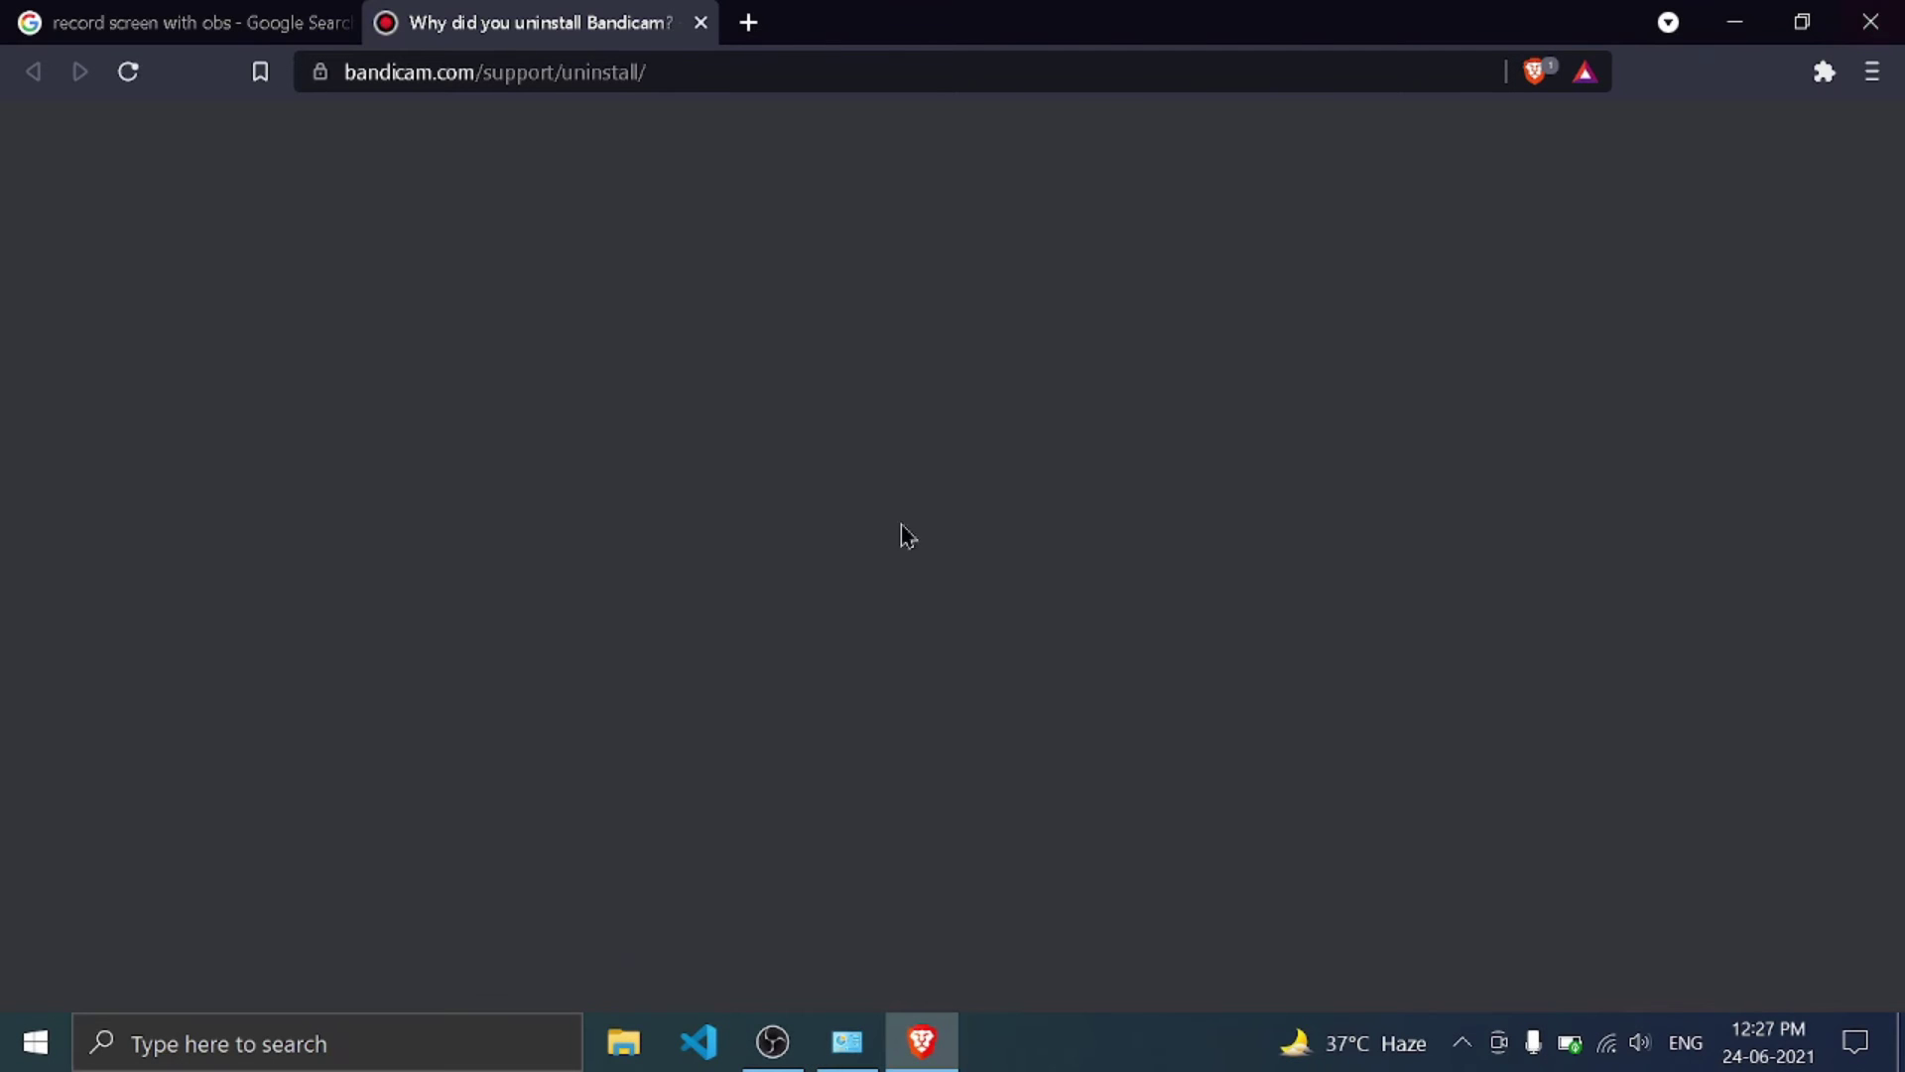
key("alt+F4")
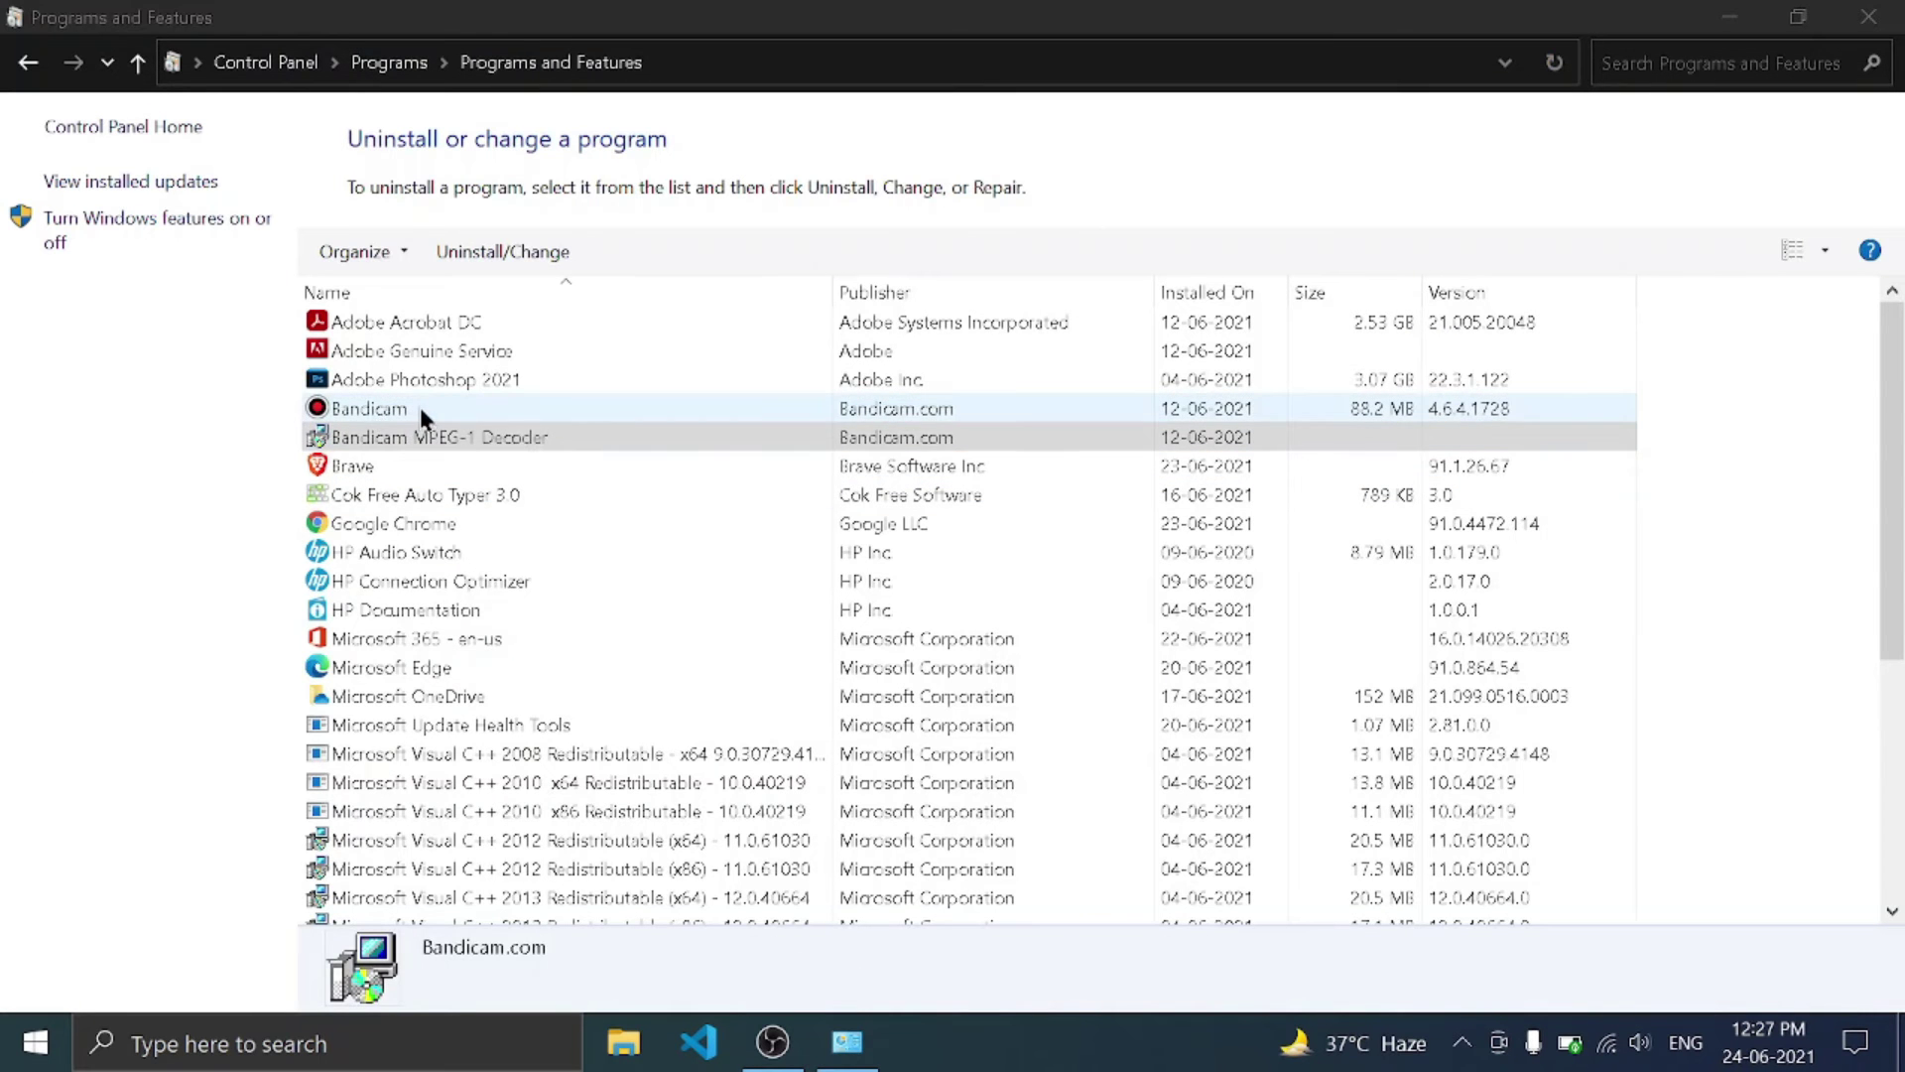
- Try to uninstall Bandicam MPEG-1 Decoder and dismiss the message about the current uninstallation
left_click(426, 437)
left_click(502, 252)
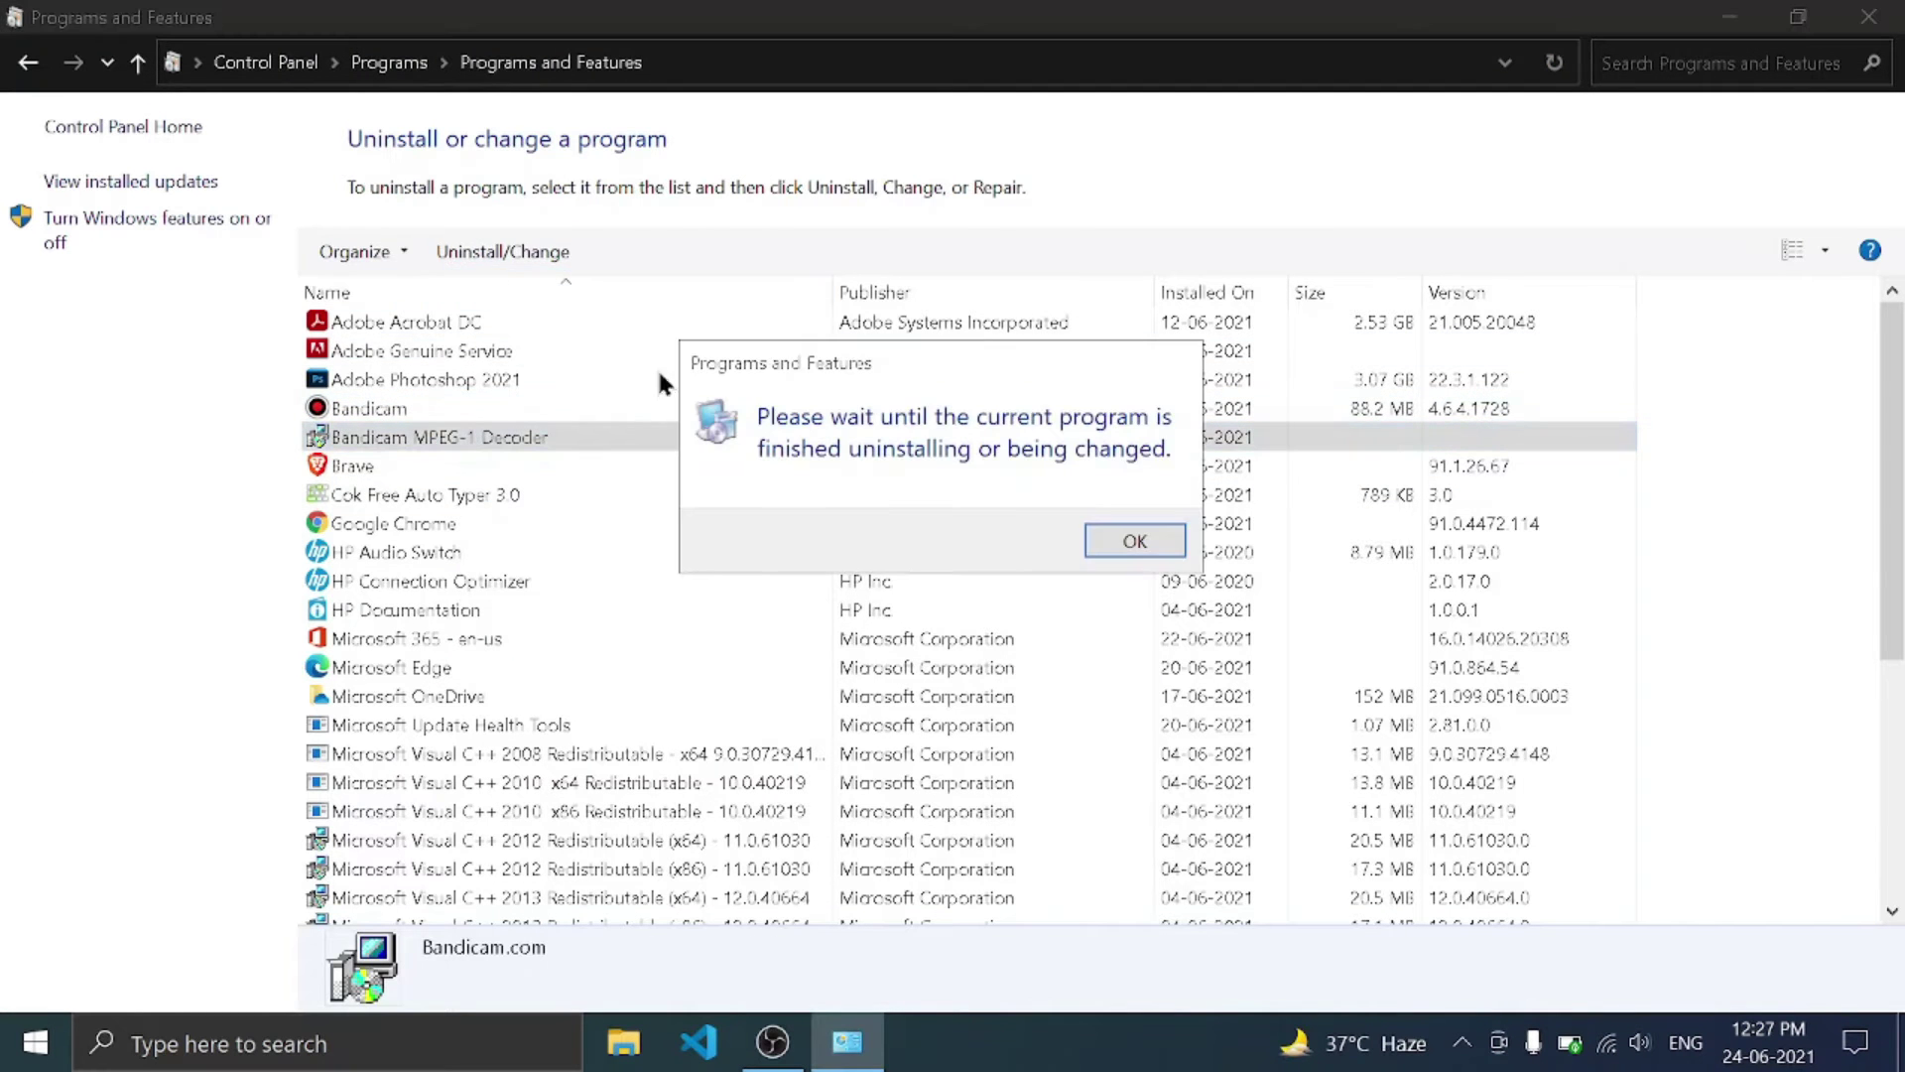
left_click(1157, 531)
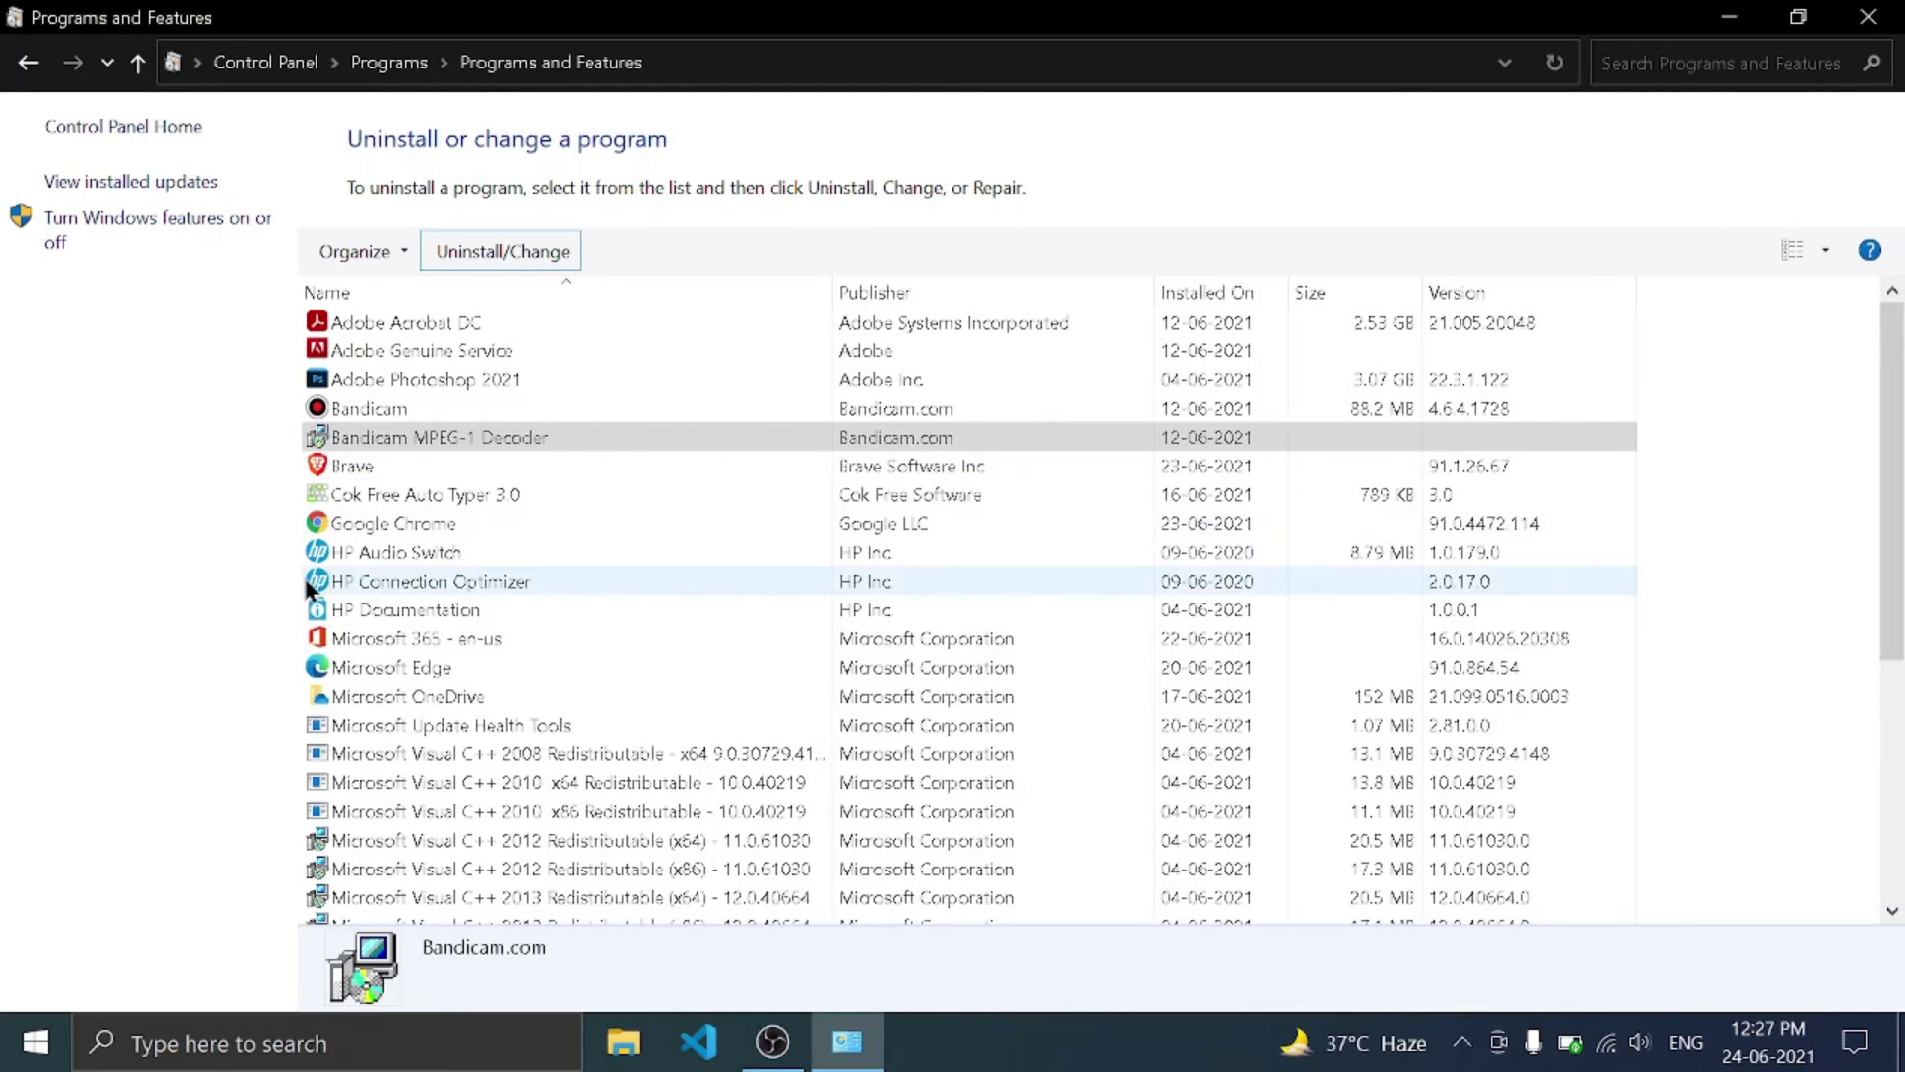
- Uninstall Bandicam MPEG-1 Decoder from the installed programs, and close its uninstaller and the Programs and Features window
scroll(660, 797, "down", 4)
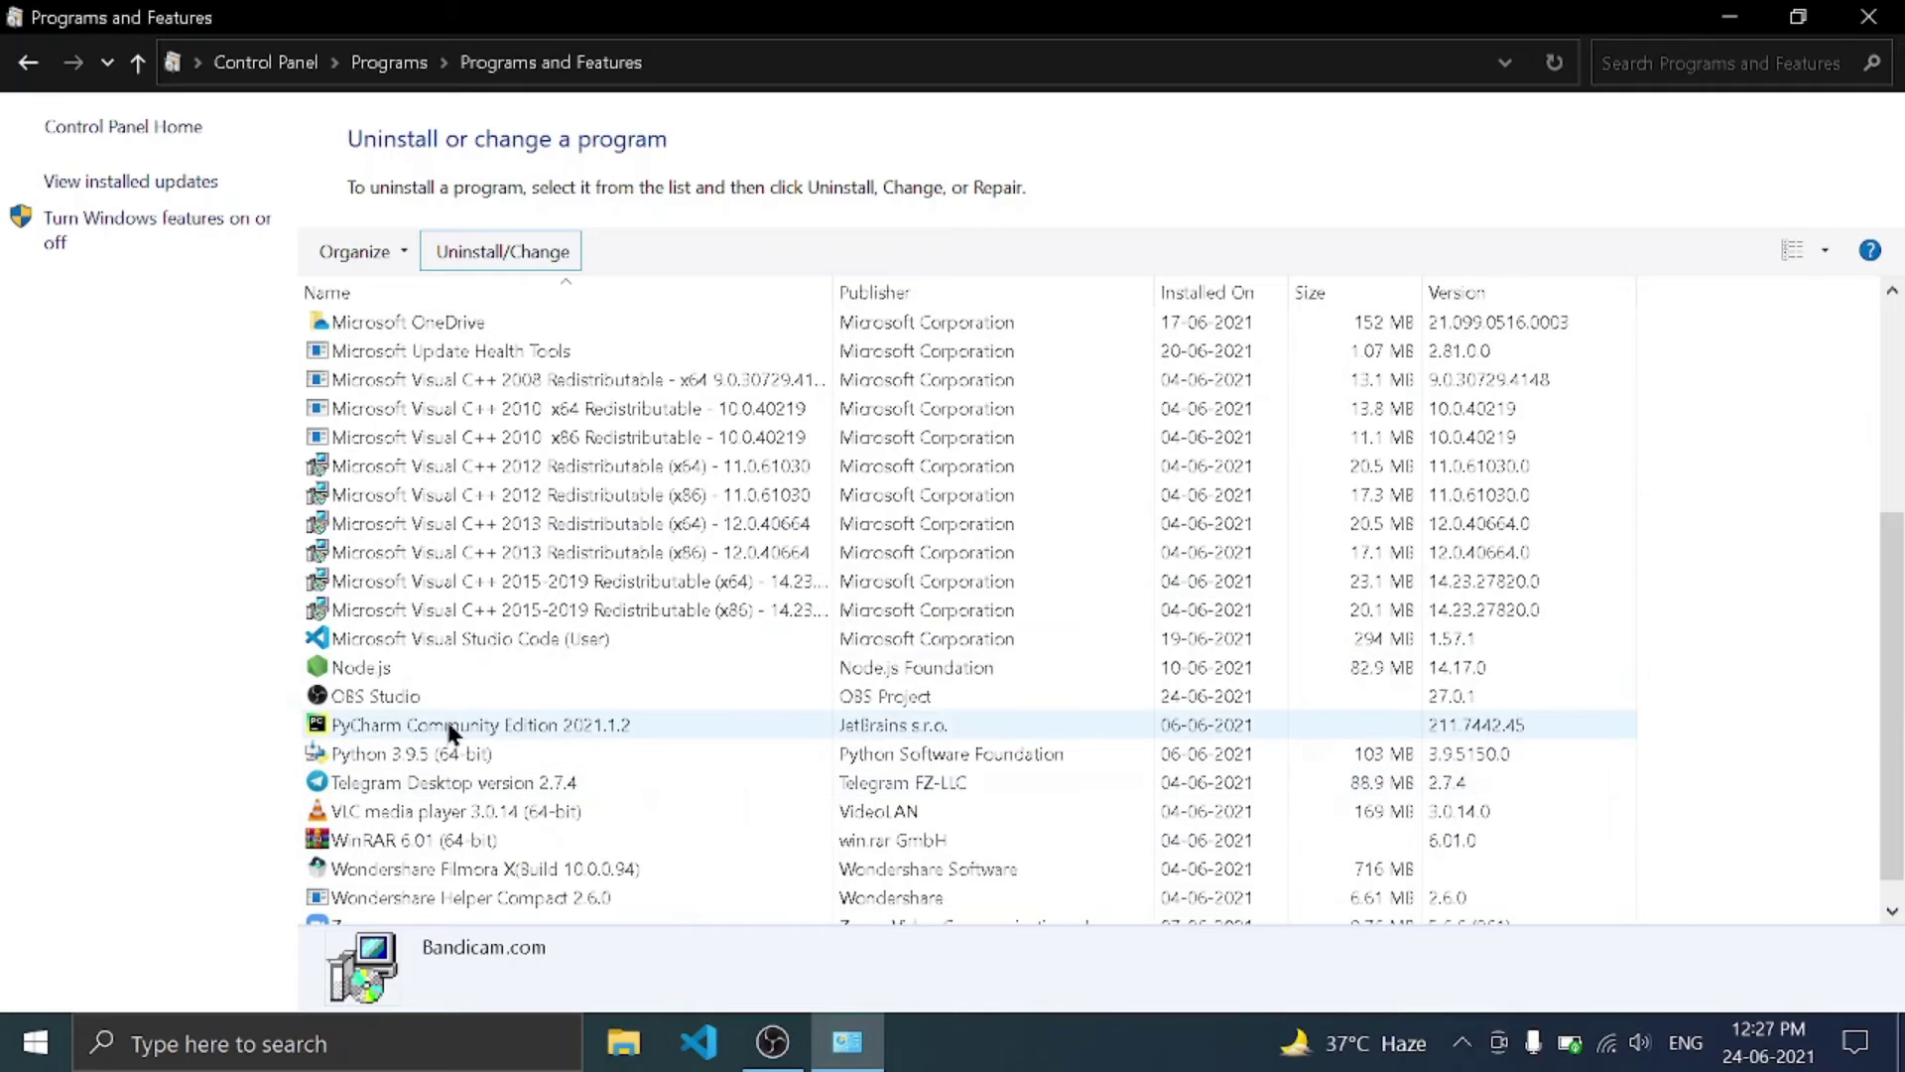
left_click(456, 669)
scroll(508, 826, "down", 1)
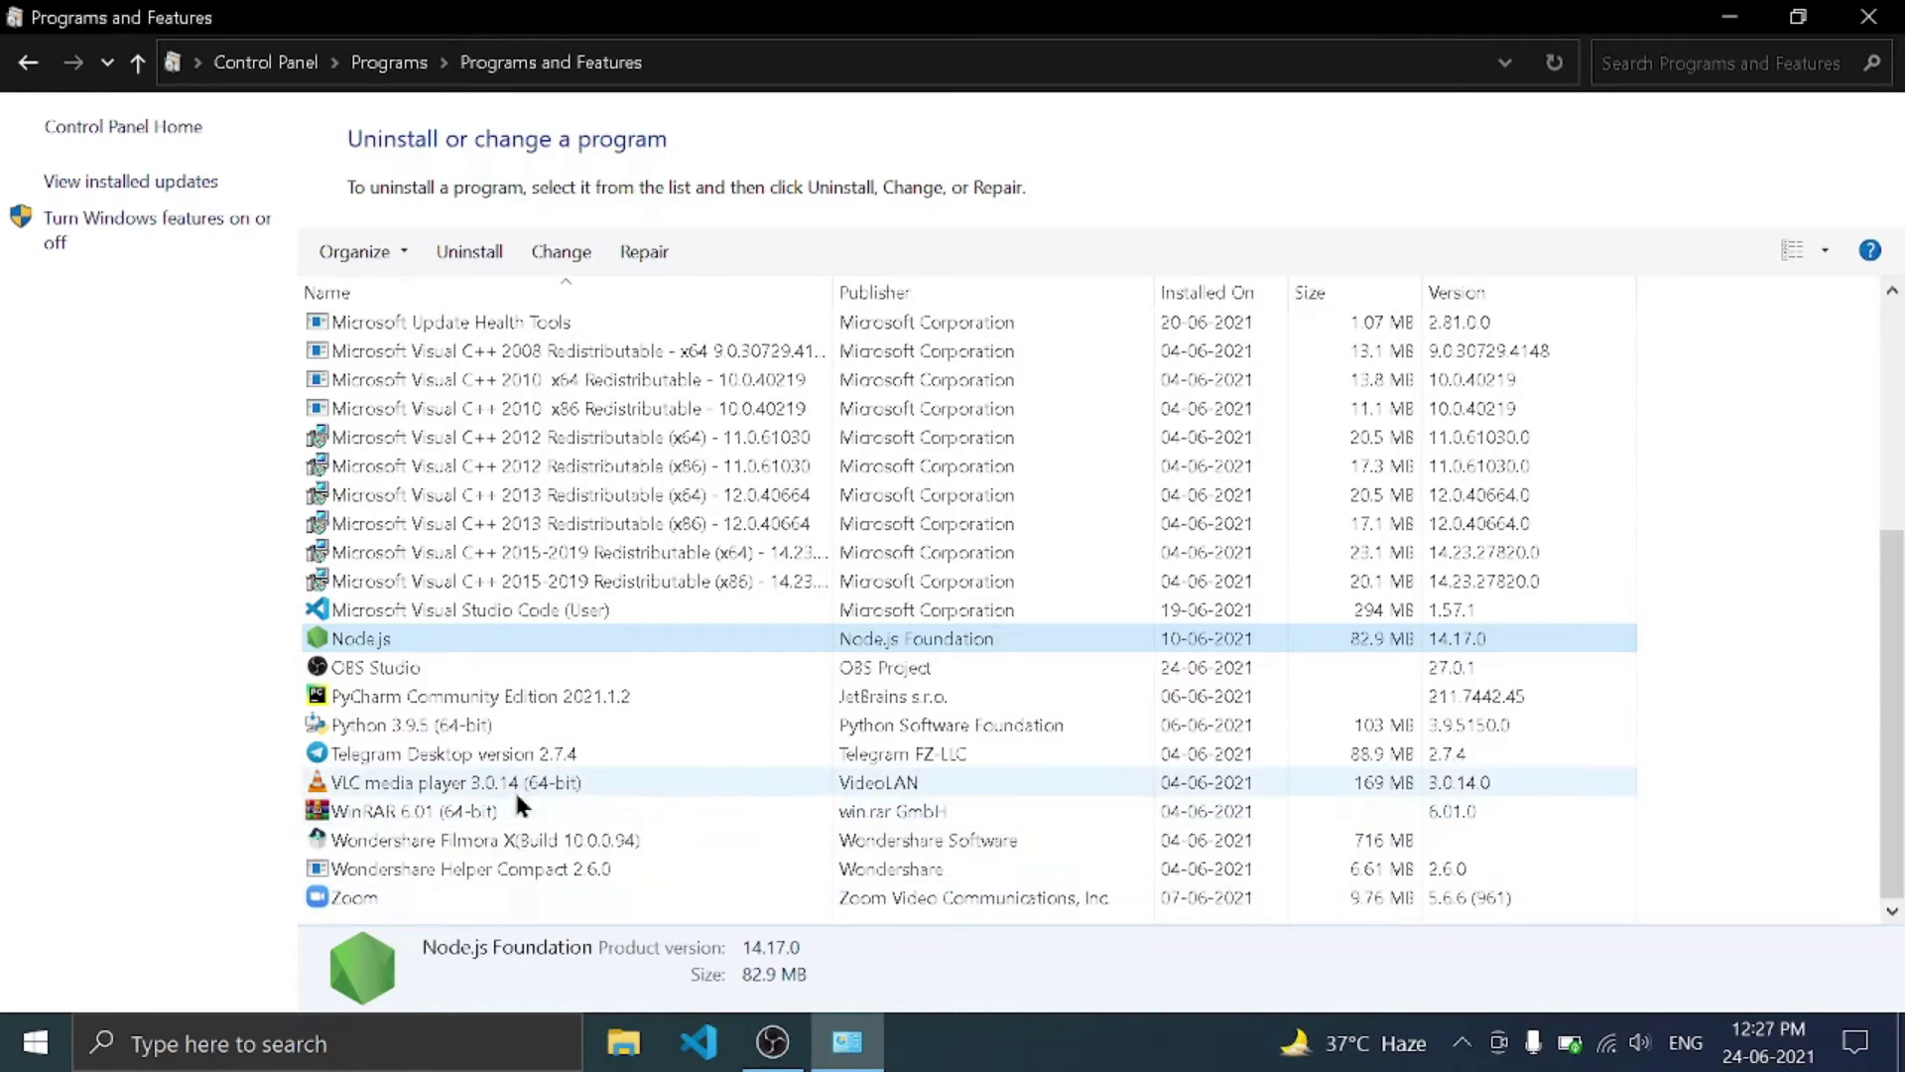
scroll(372, 623, "up", 5)
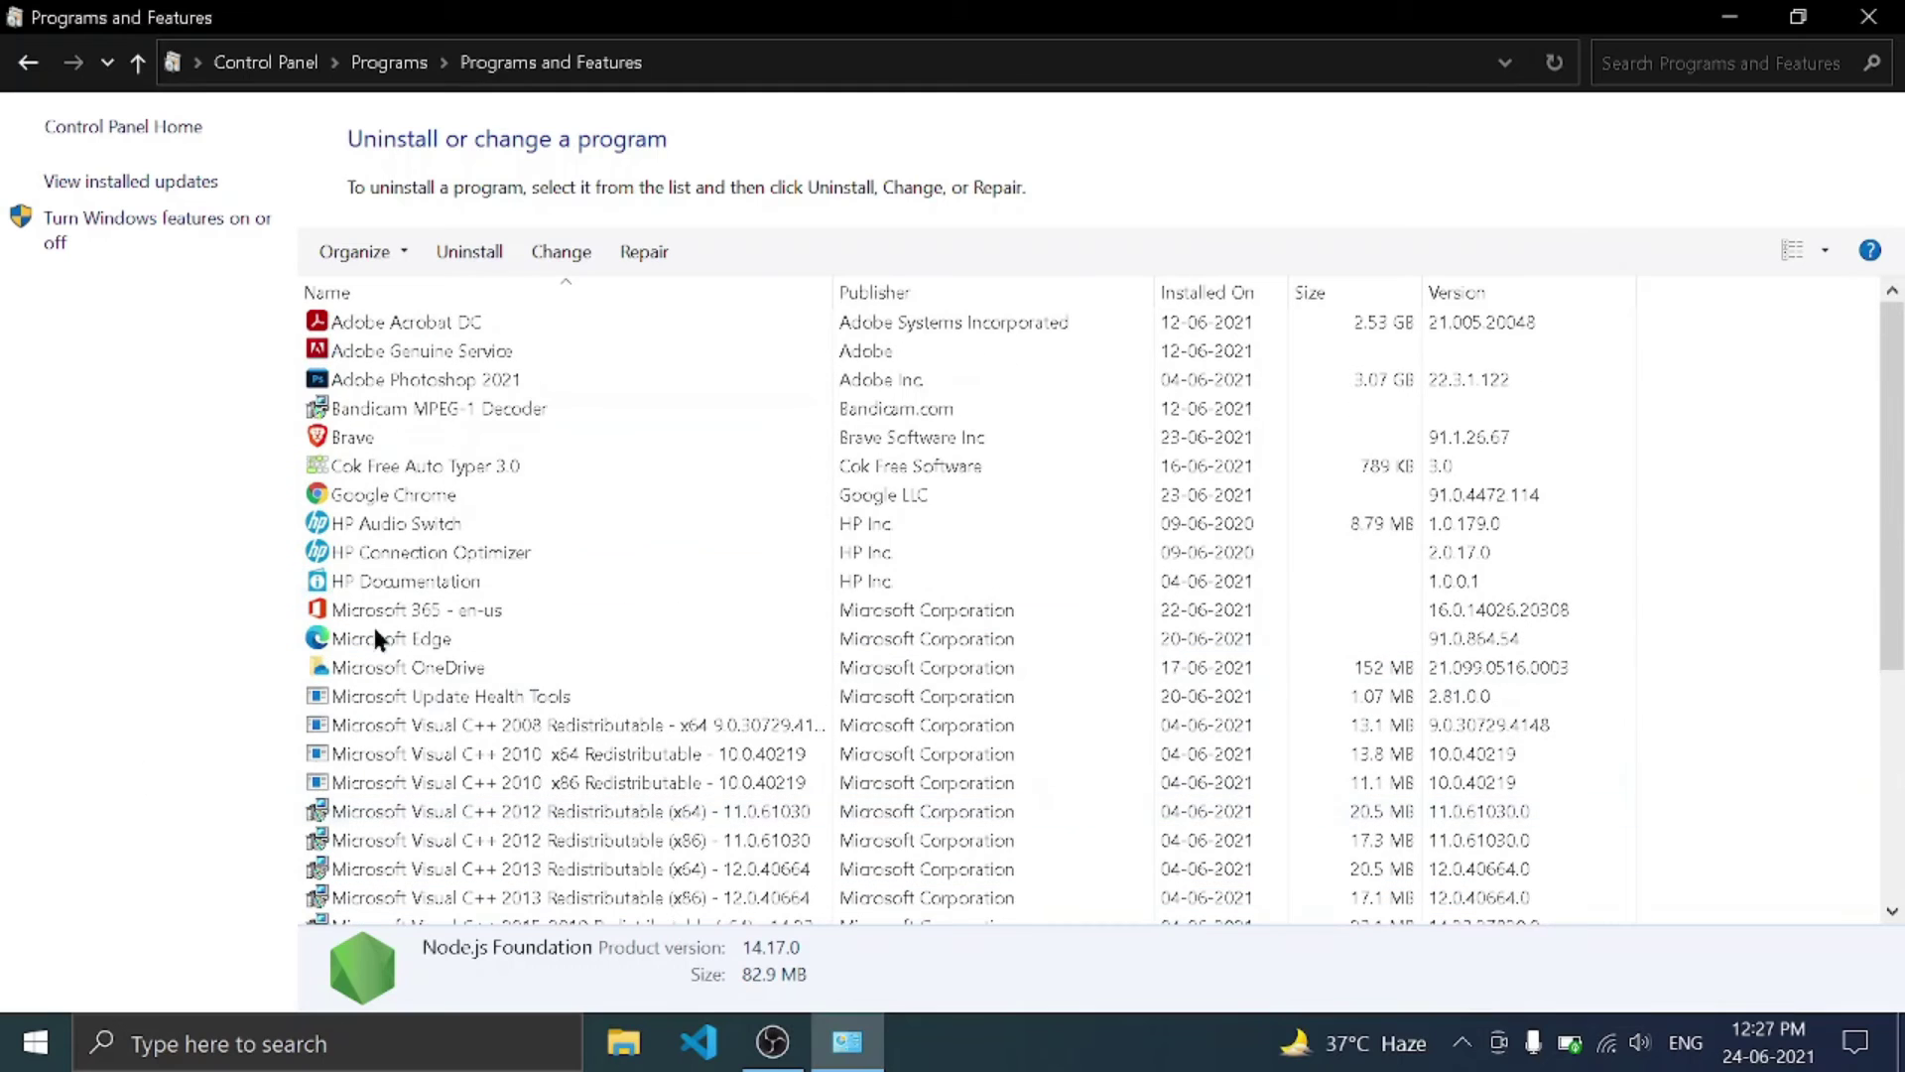
left_click(437, 409)
left_click(474, 260)
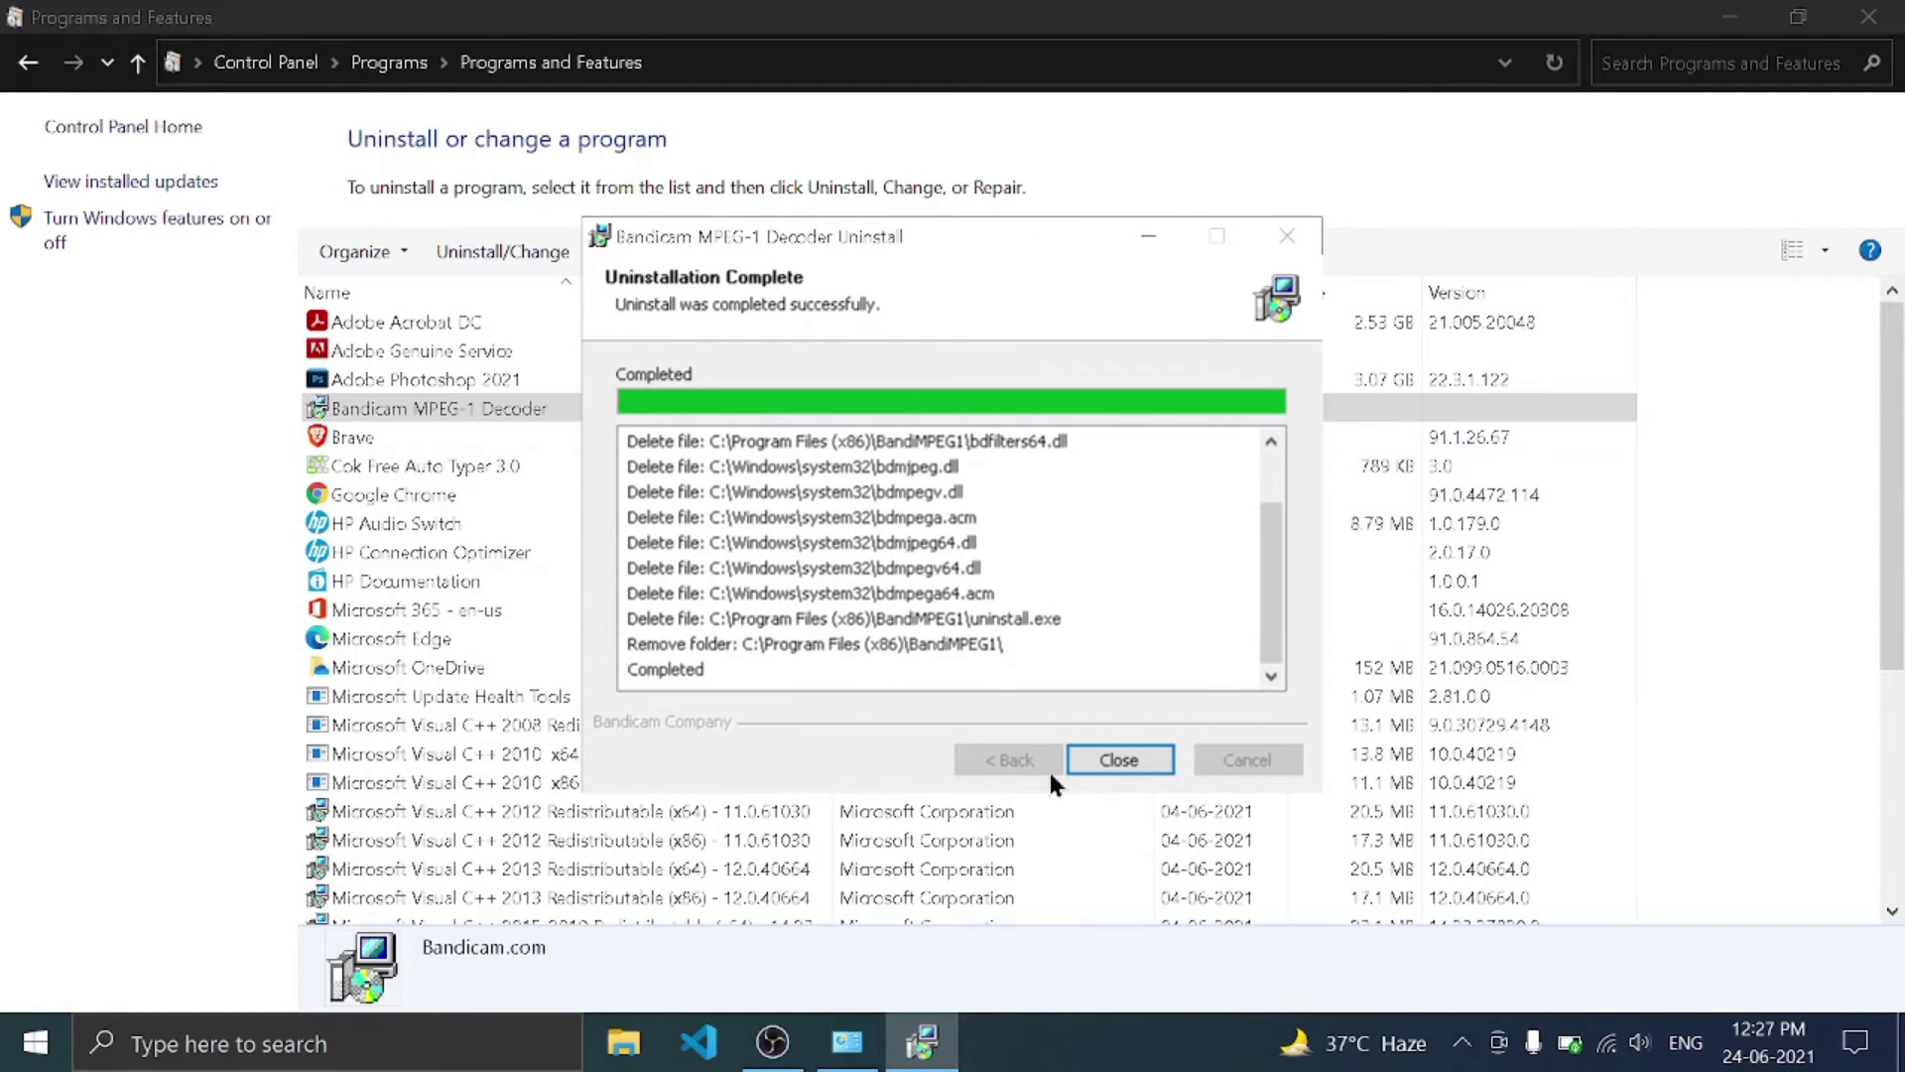
left_click(1146, 755)
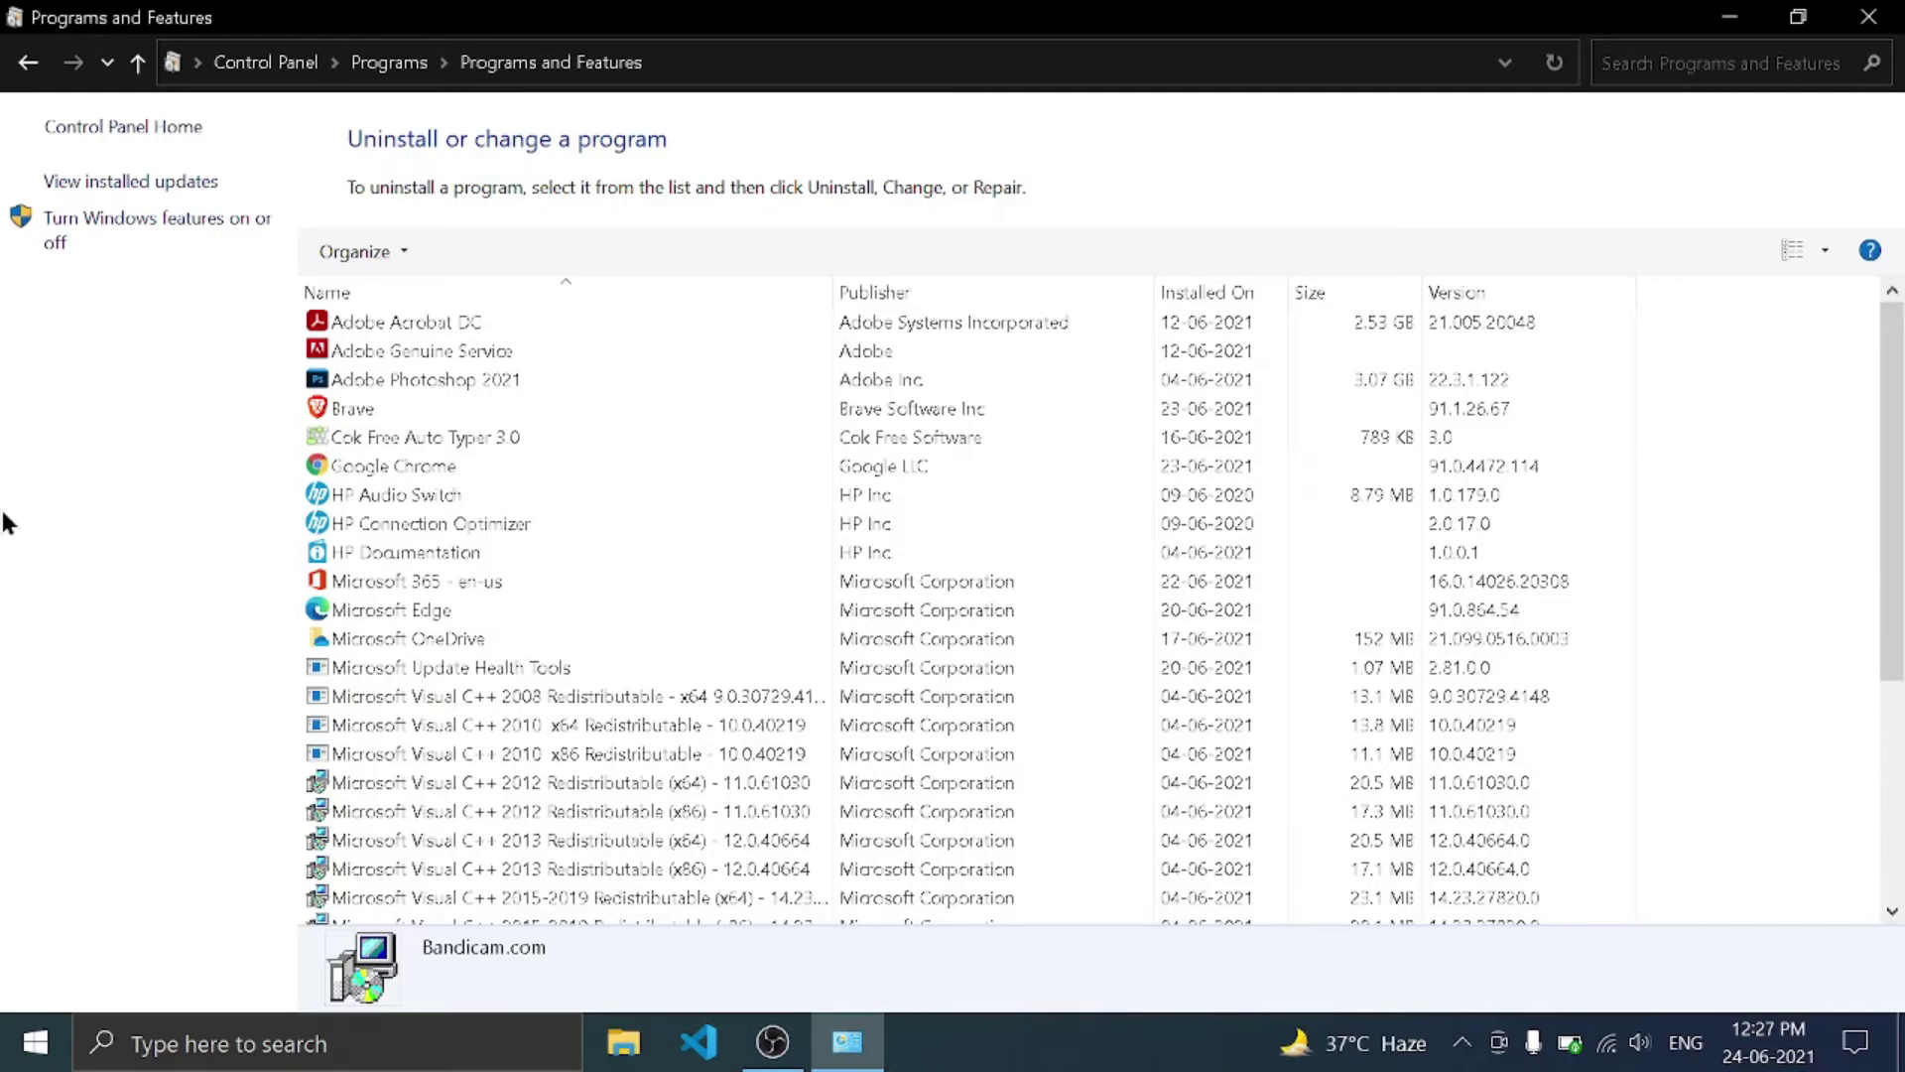
left_click(1869, 17)
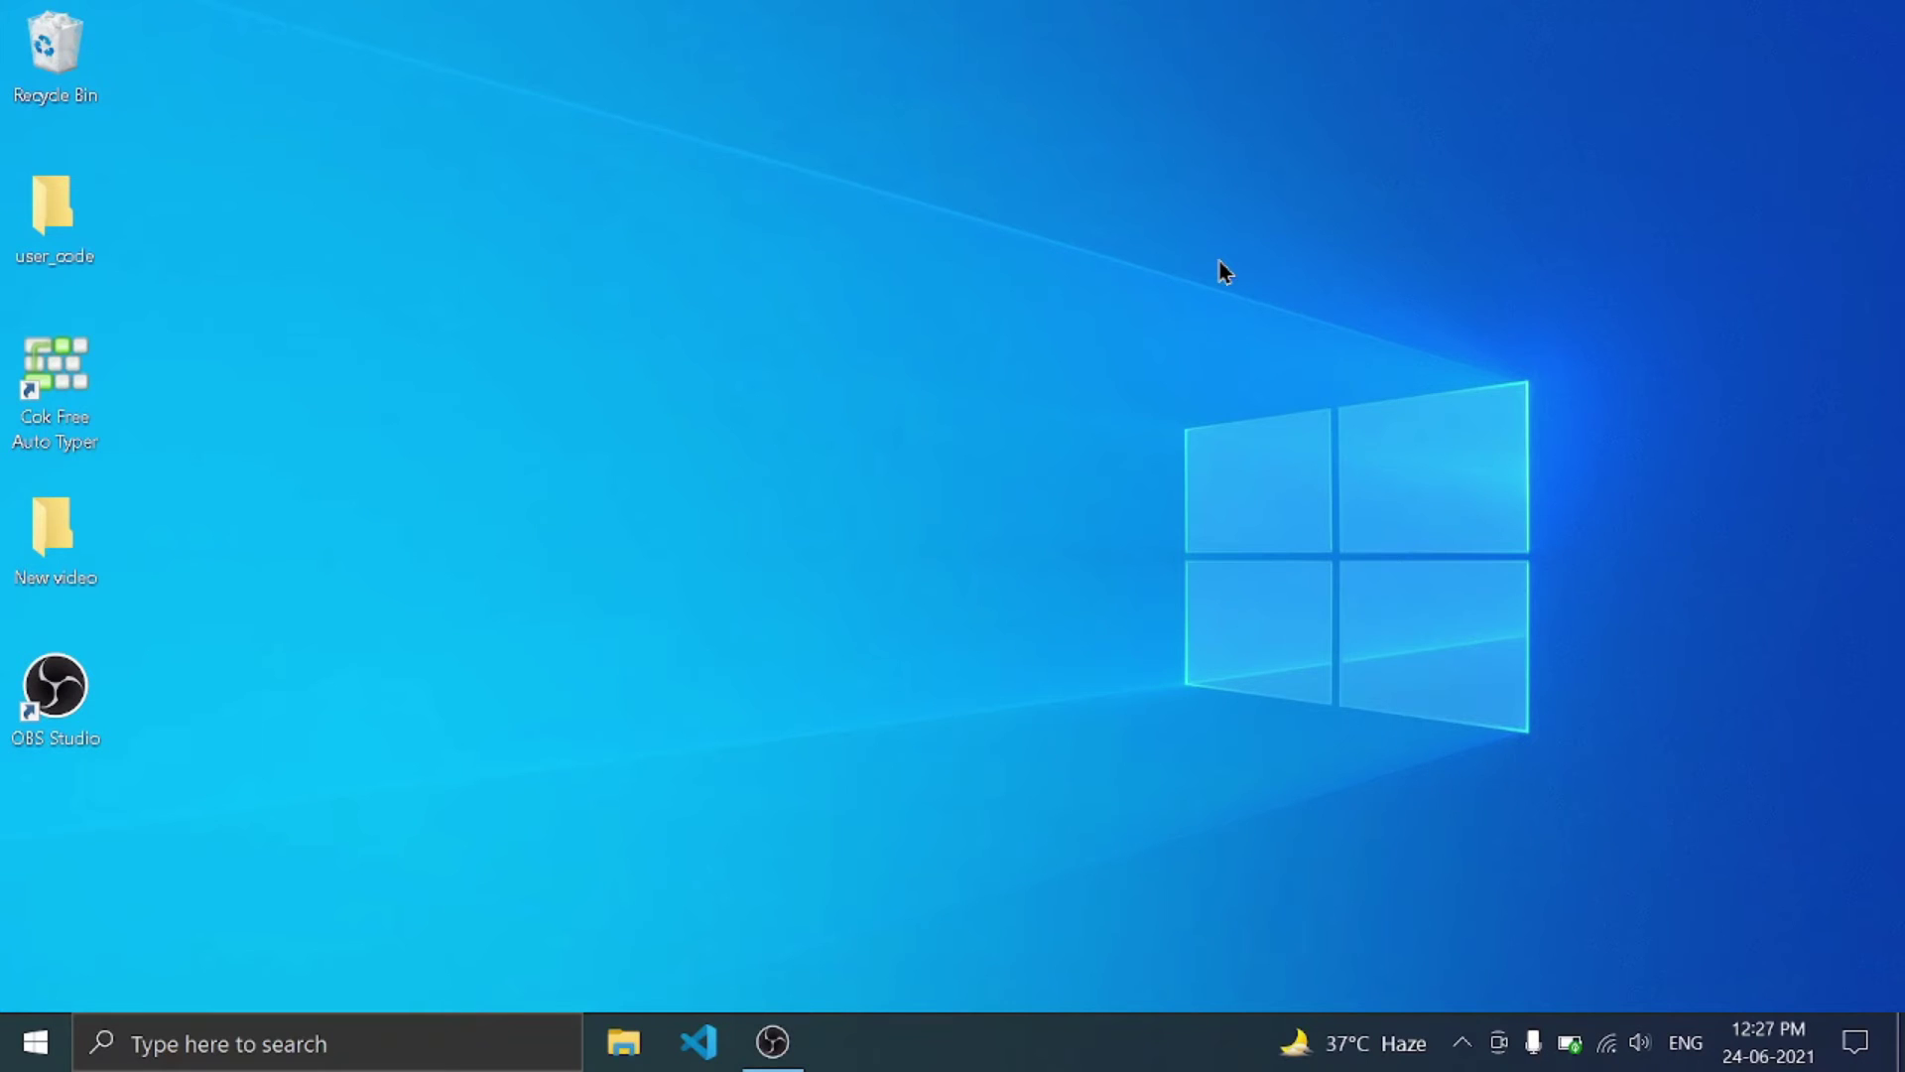
- Search Windows for "disk", open Disk Cleanup and select Windows (C:) as the drive to clean up
left_click(268, 1054)
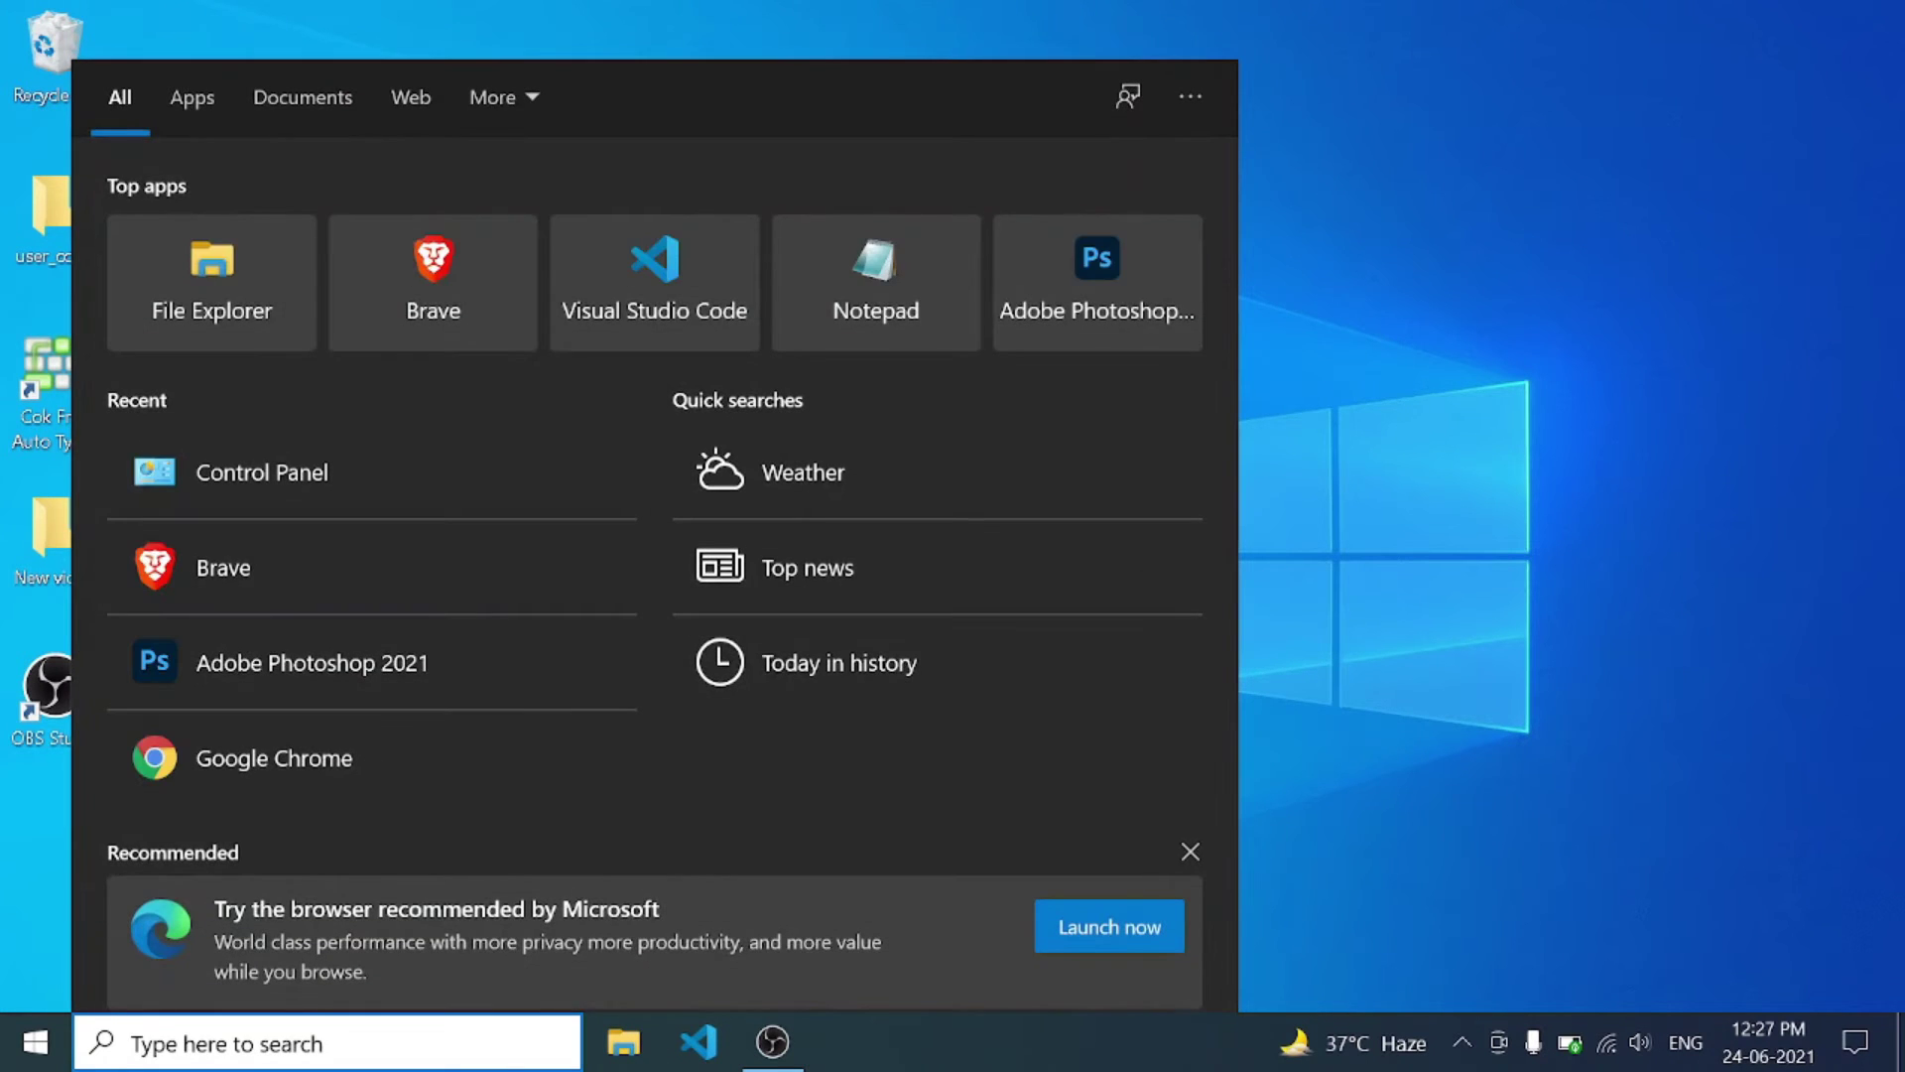
type("disk")
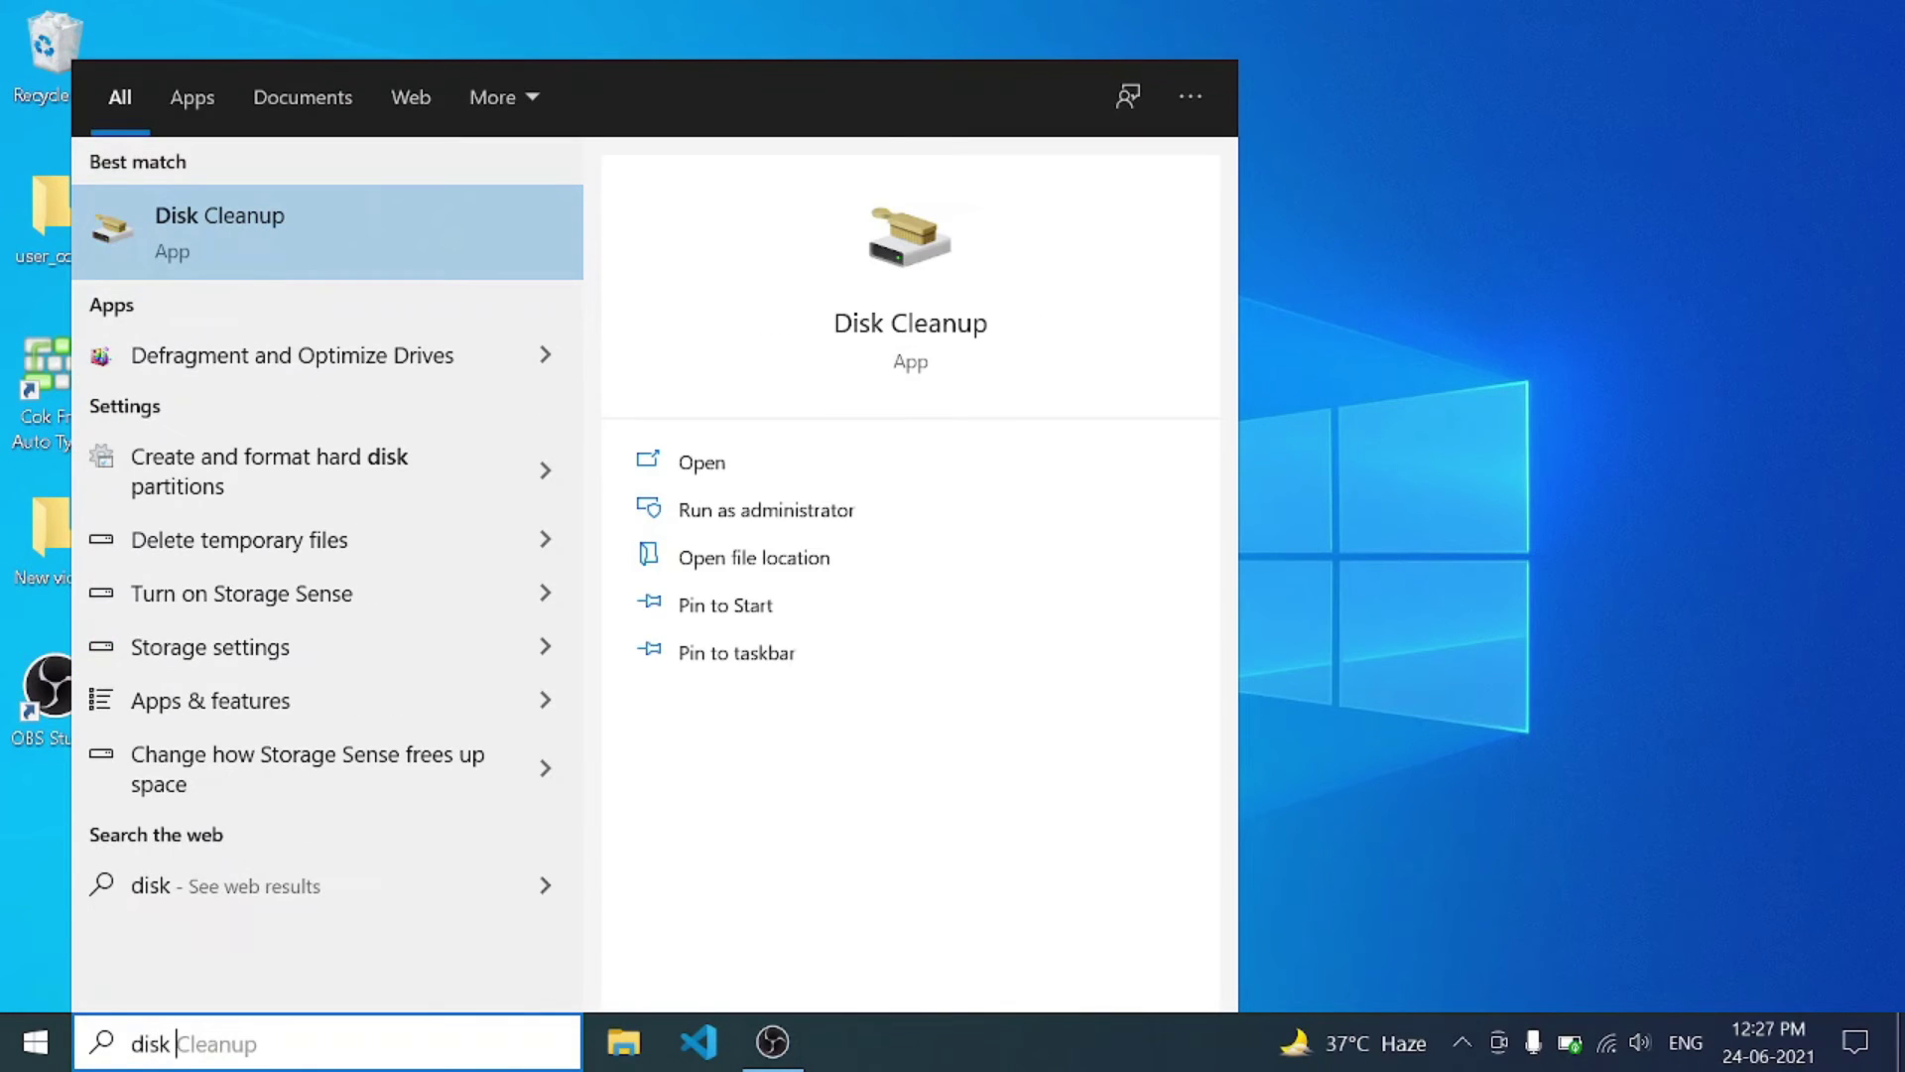
left_click(208, 214)
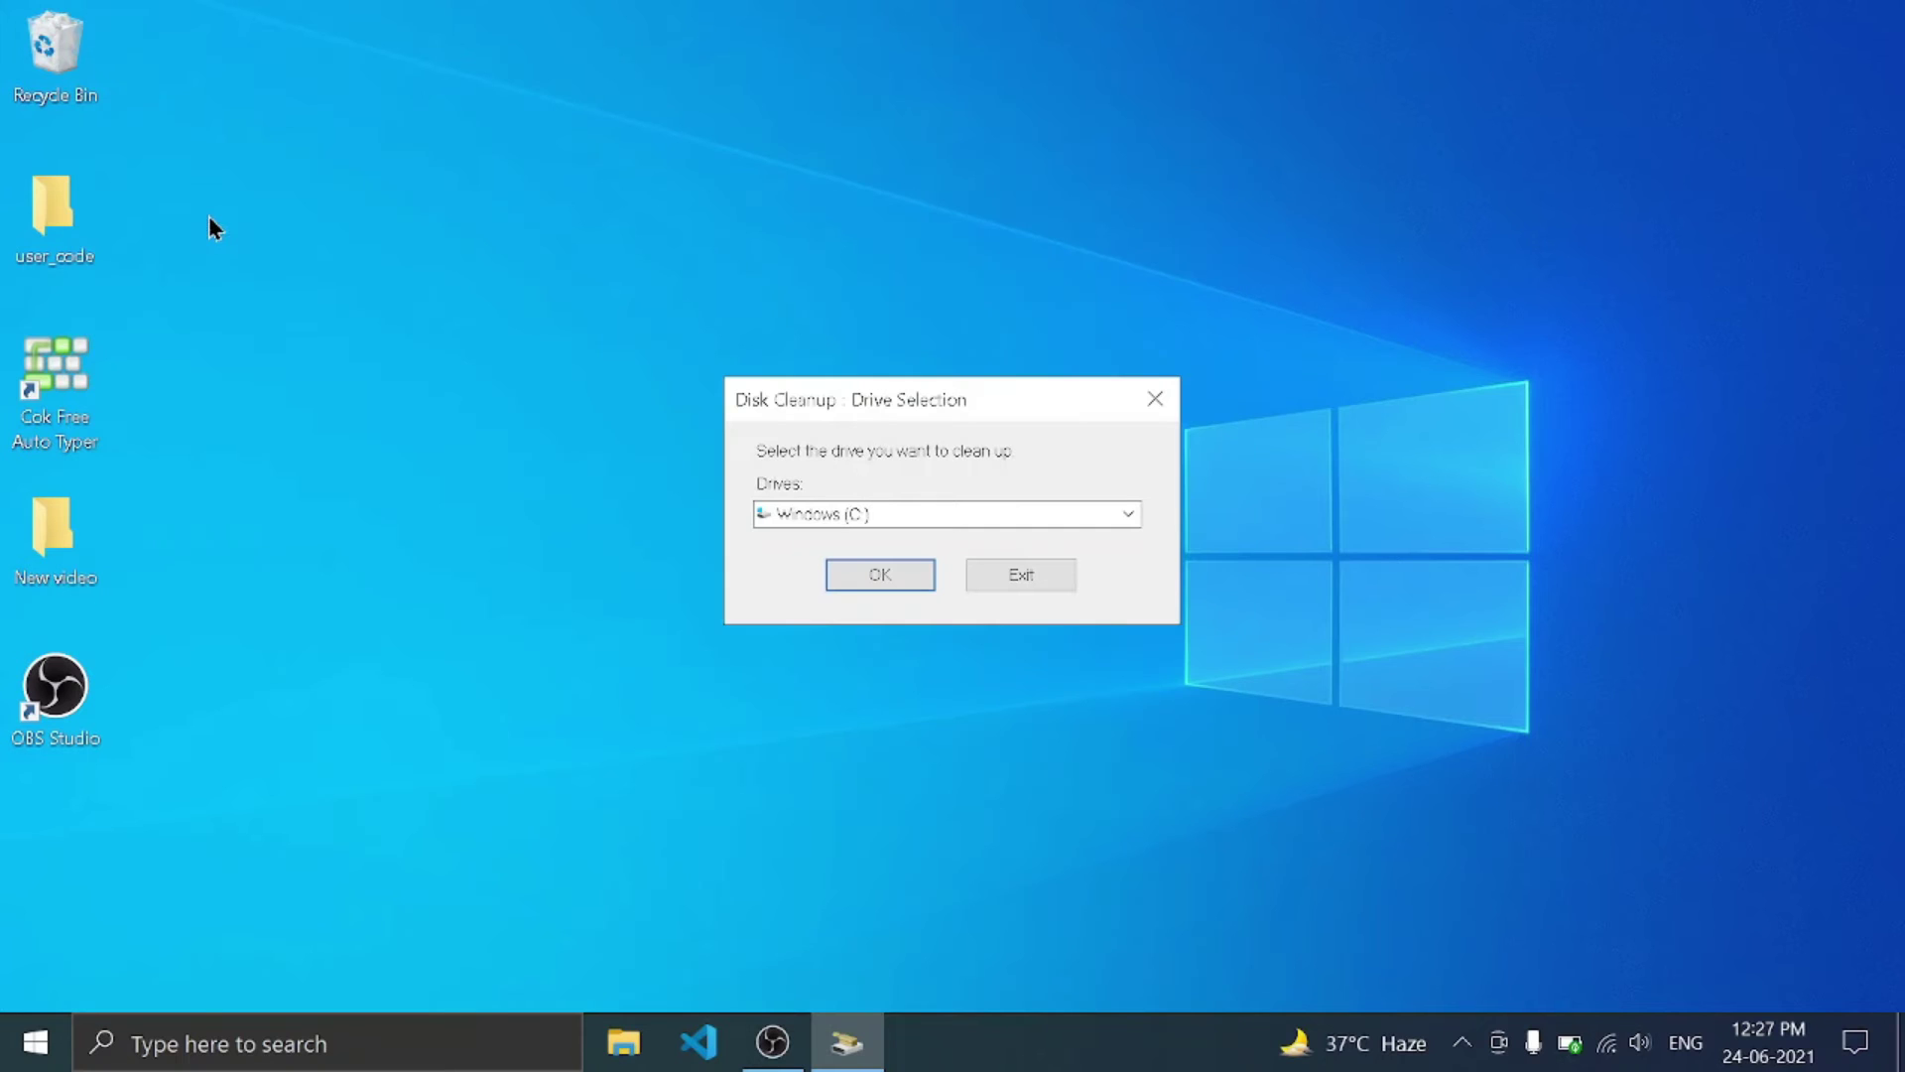
left_click(891, 515)
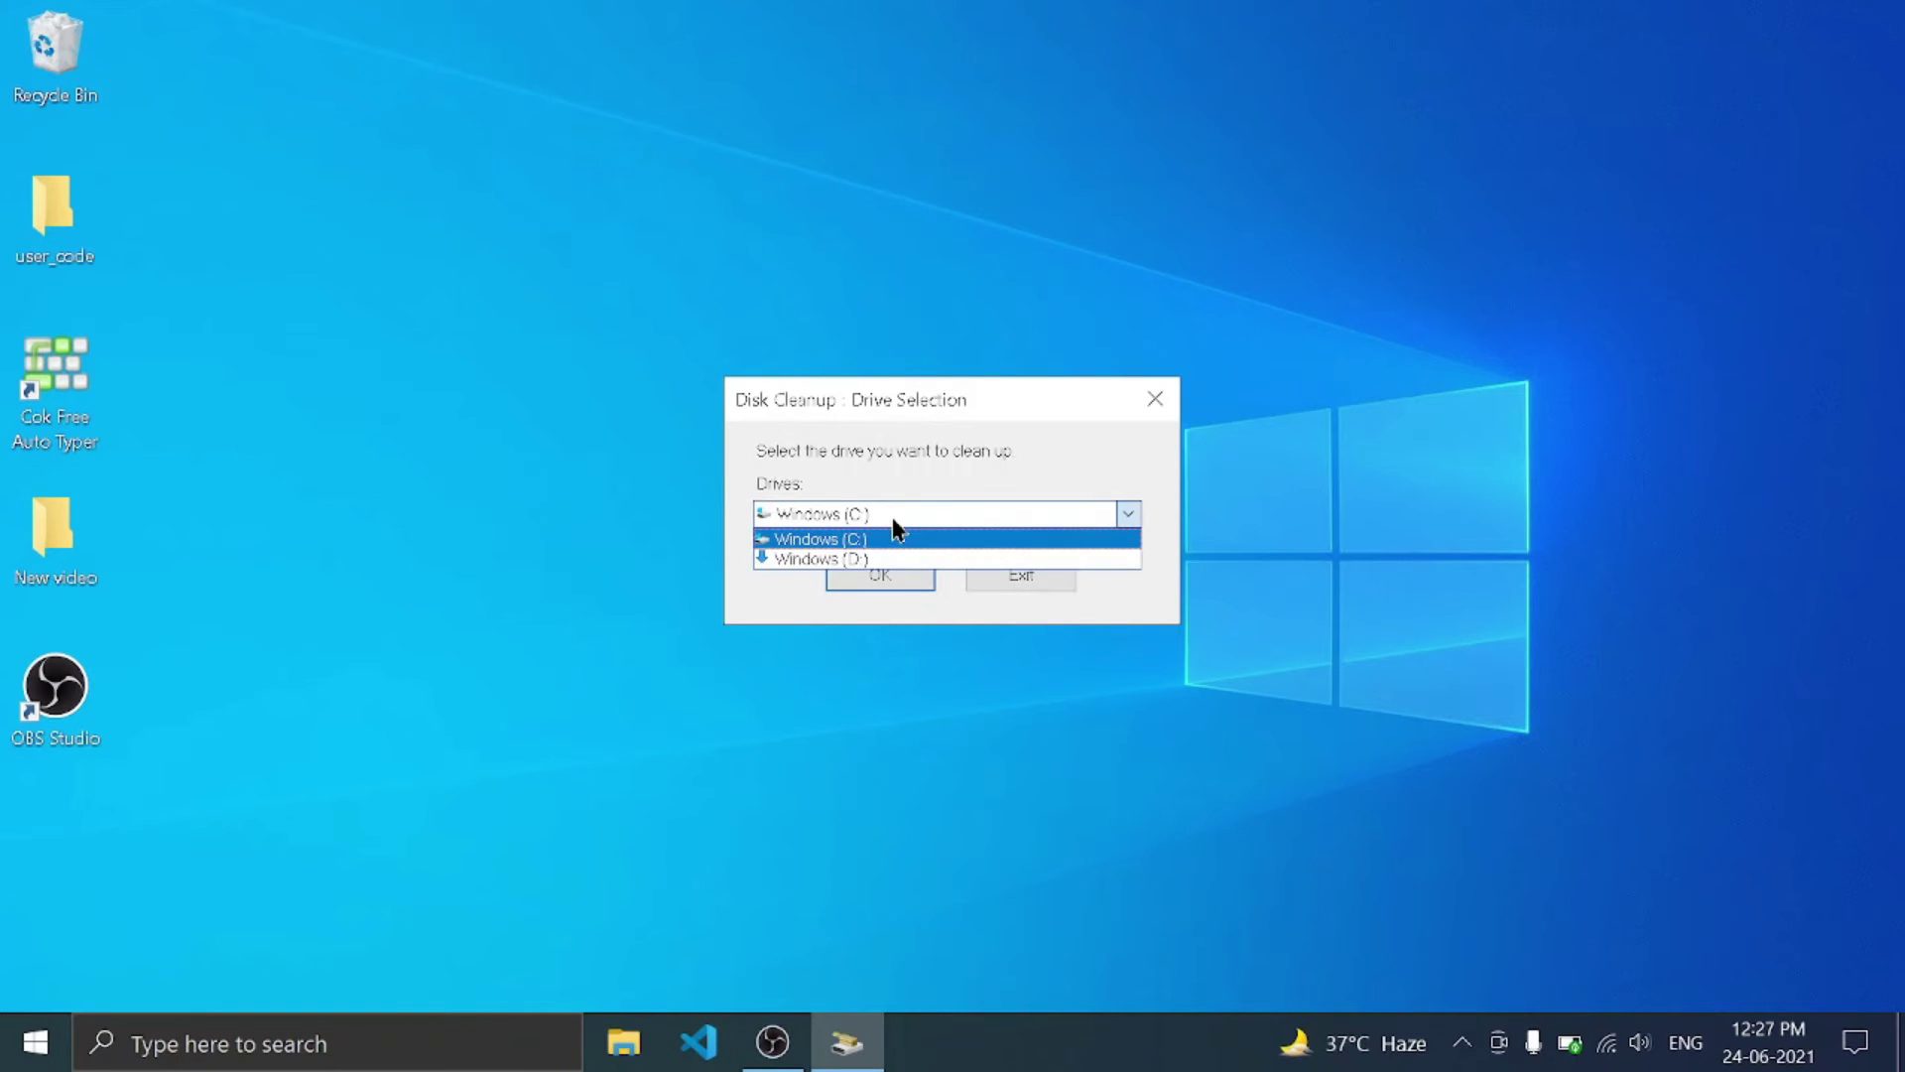
left_click(847, 539)
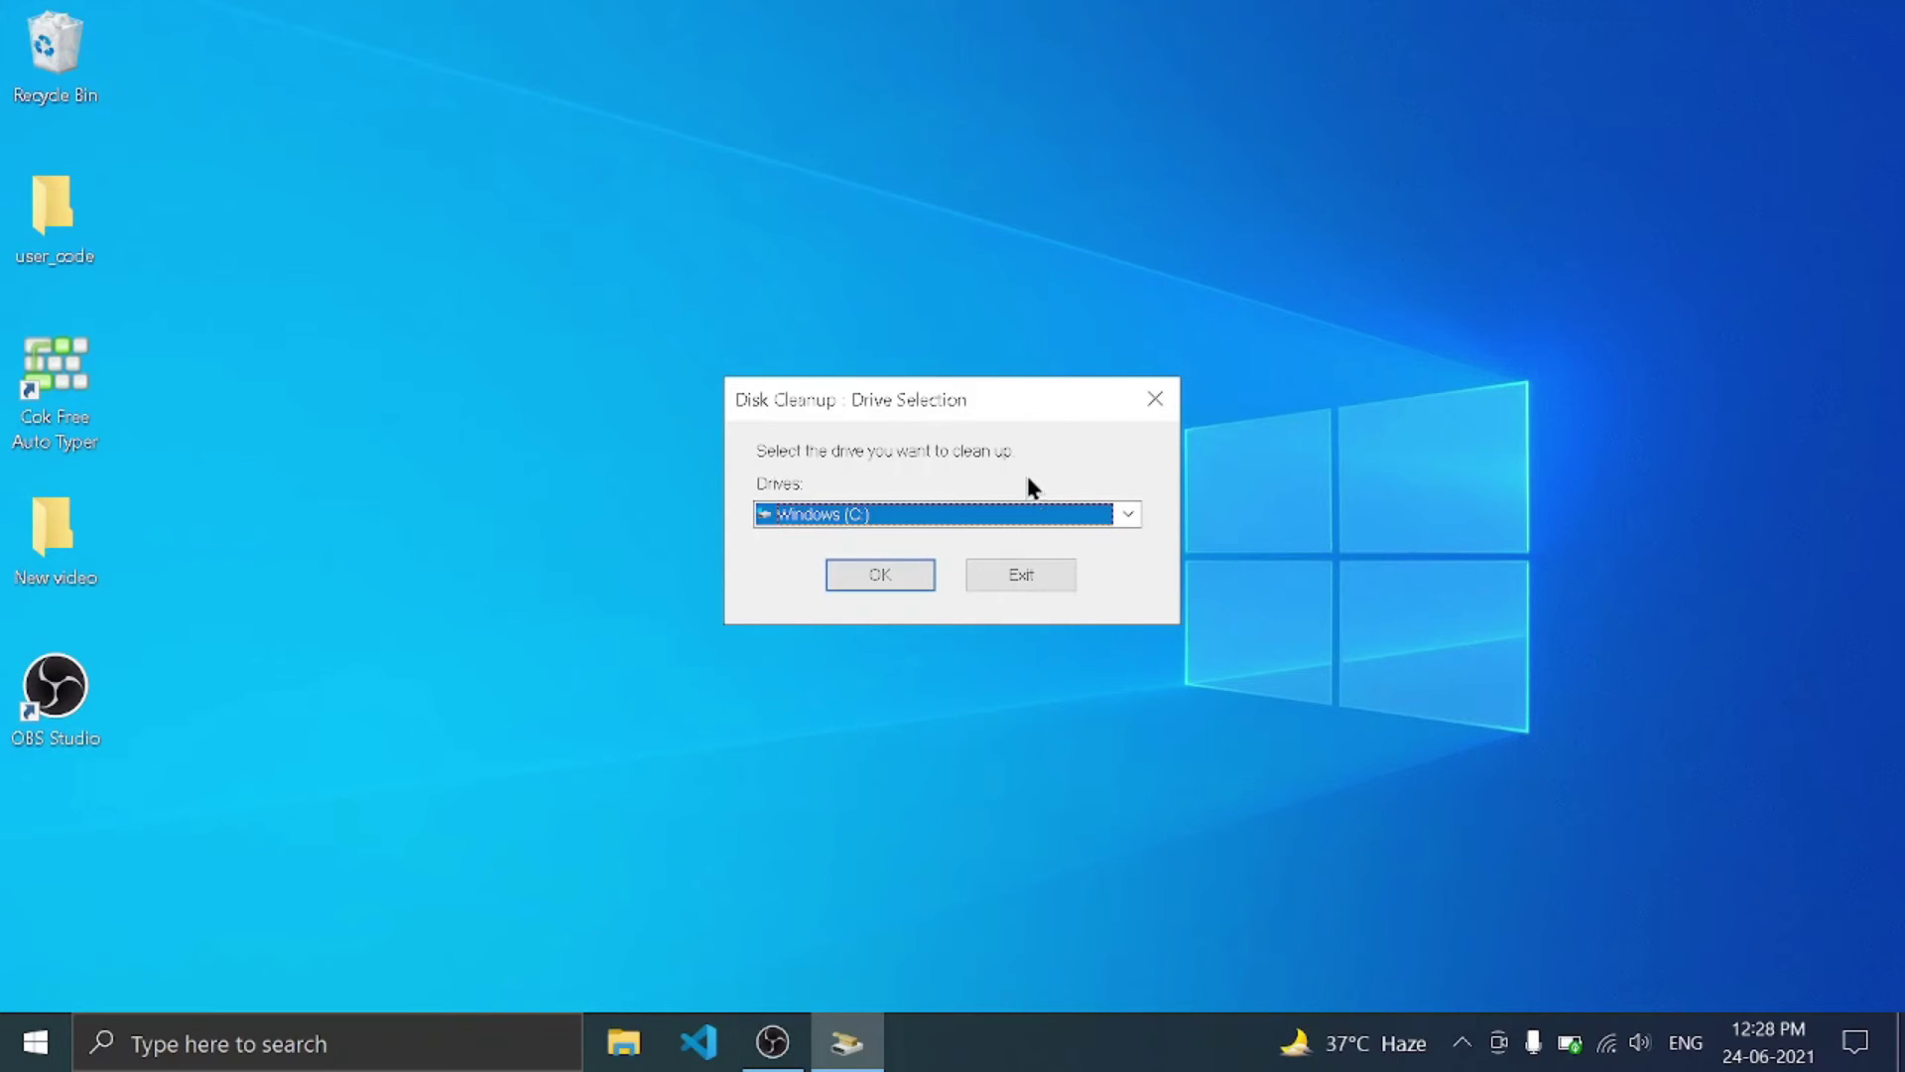
- Choose Windows (C:) as the drive and open its list of files to delete in Disk Cleanup
left_click(1063, 515)
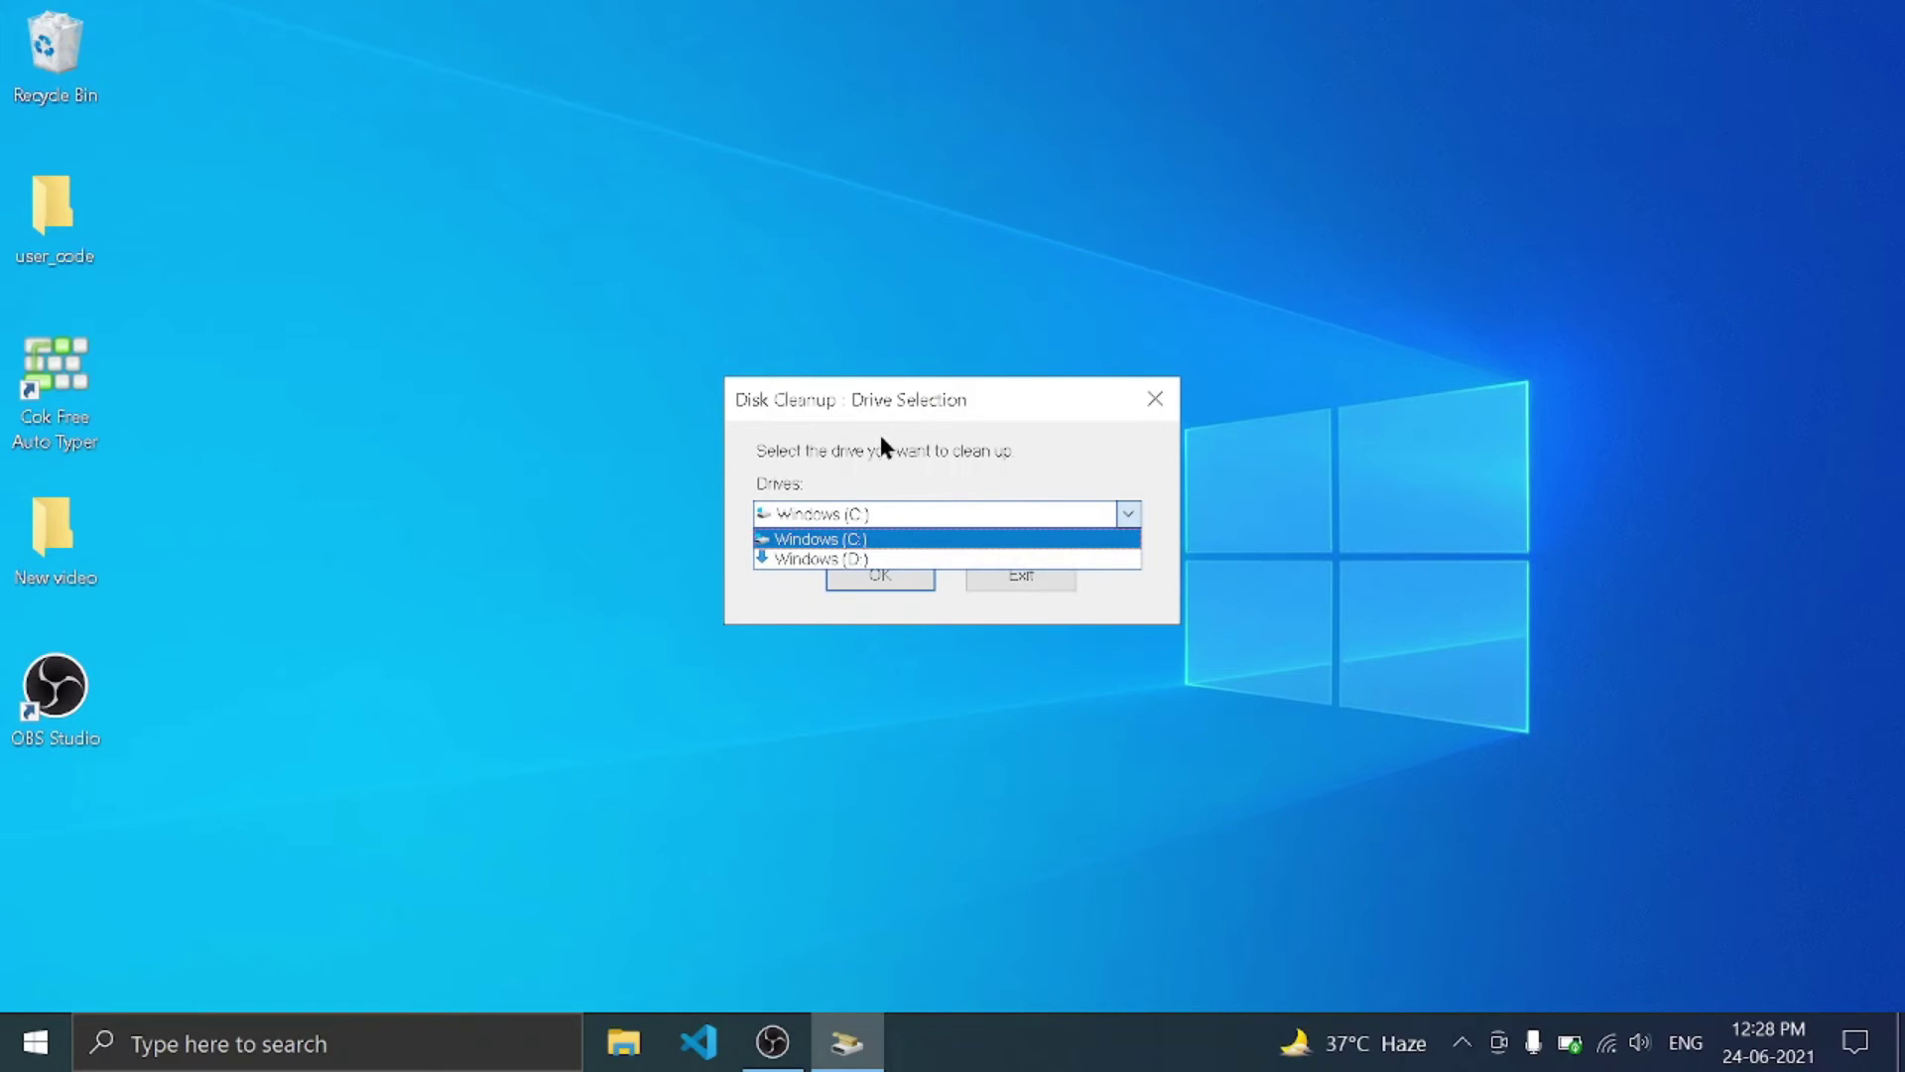
left_click(853, 538)
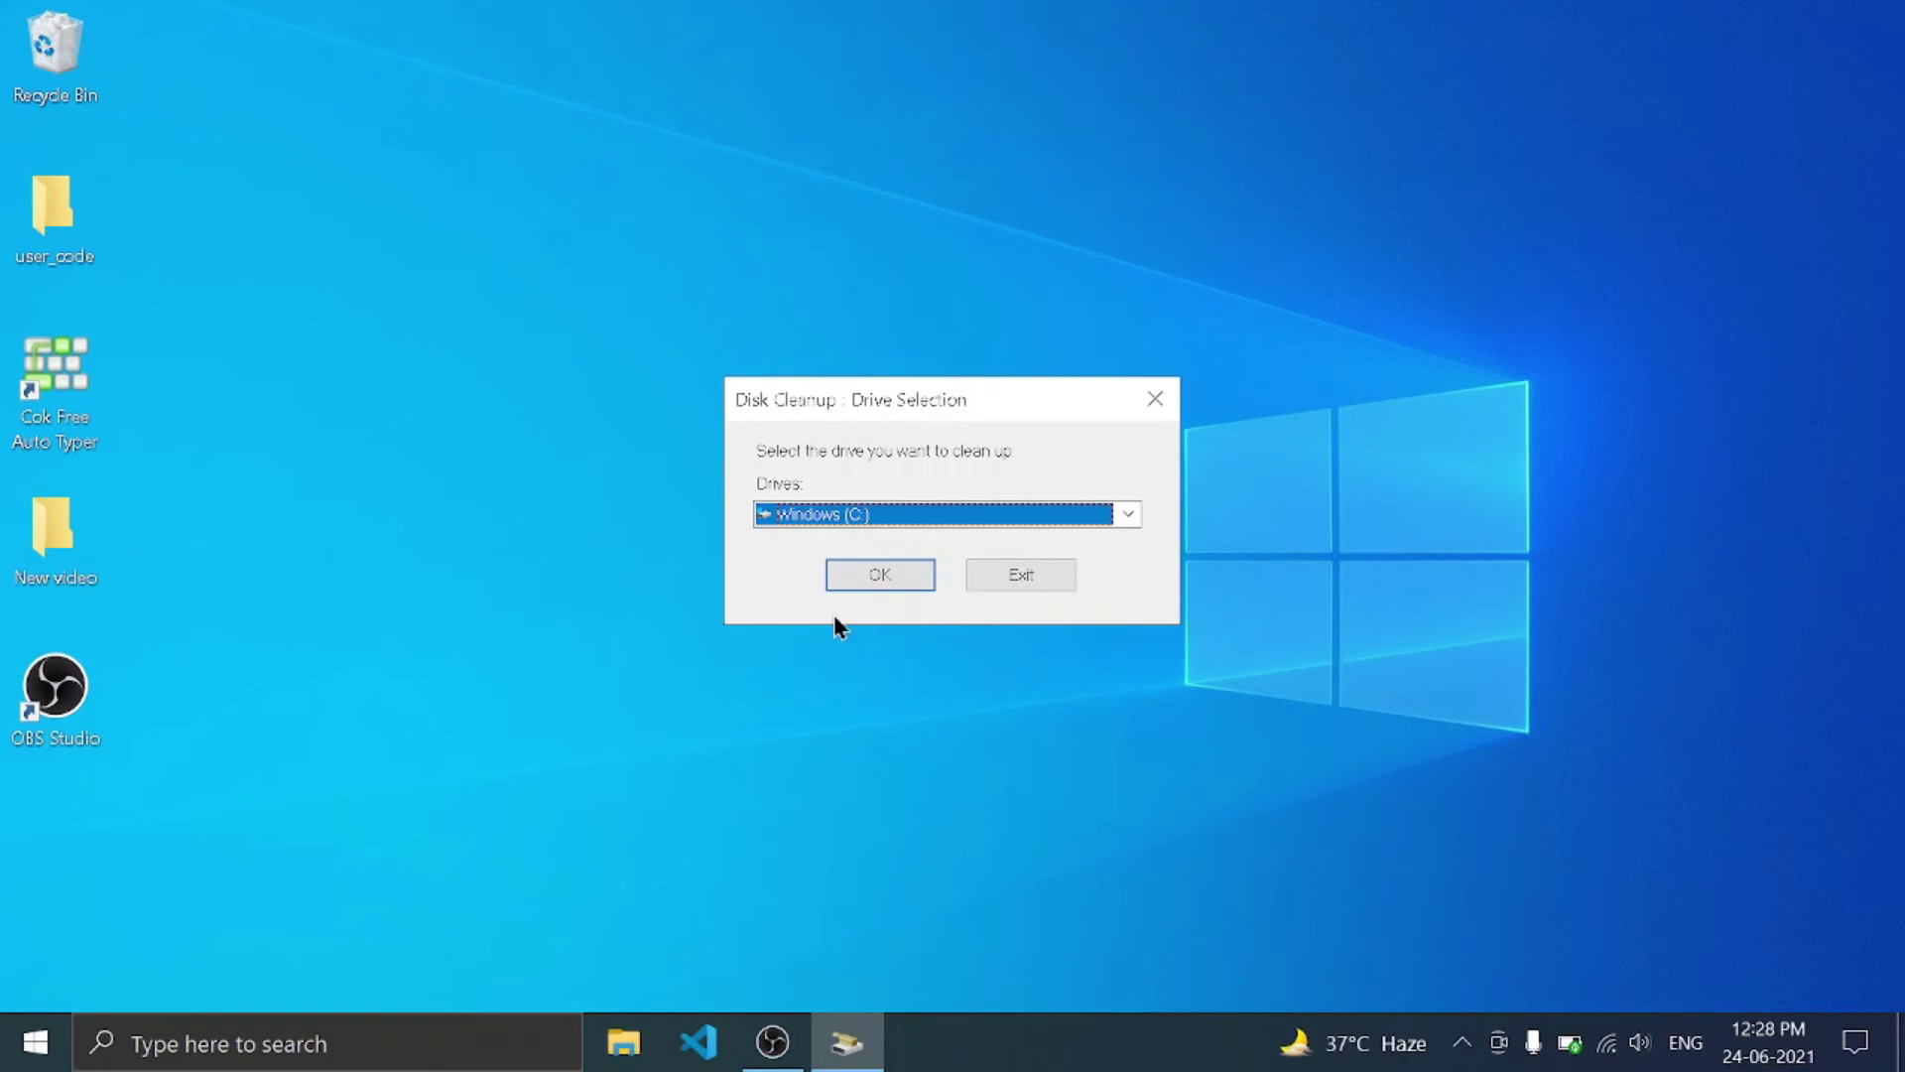
left_click(843, 584)
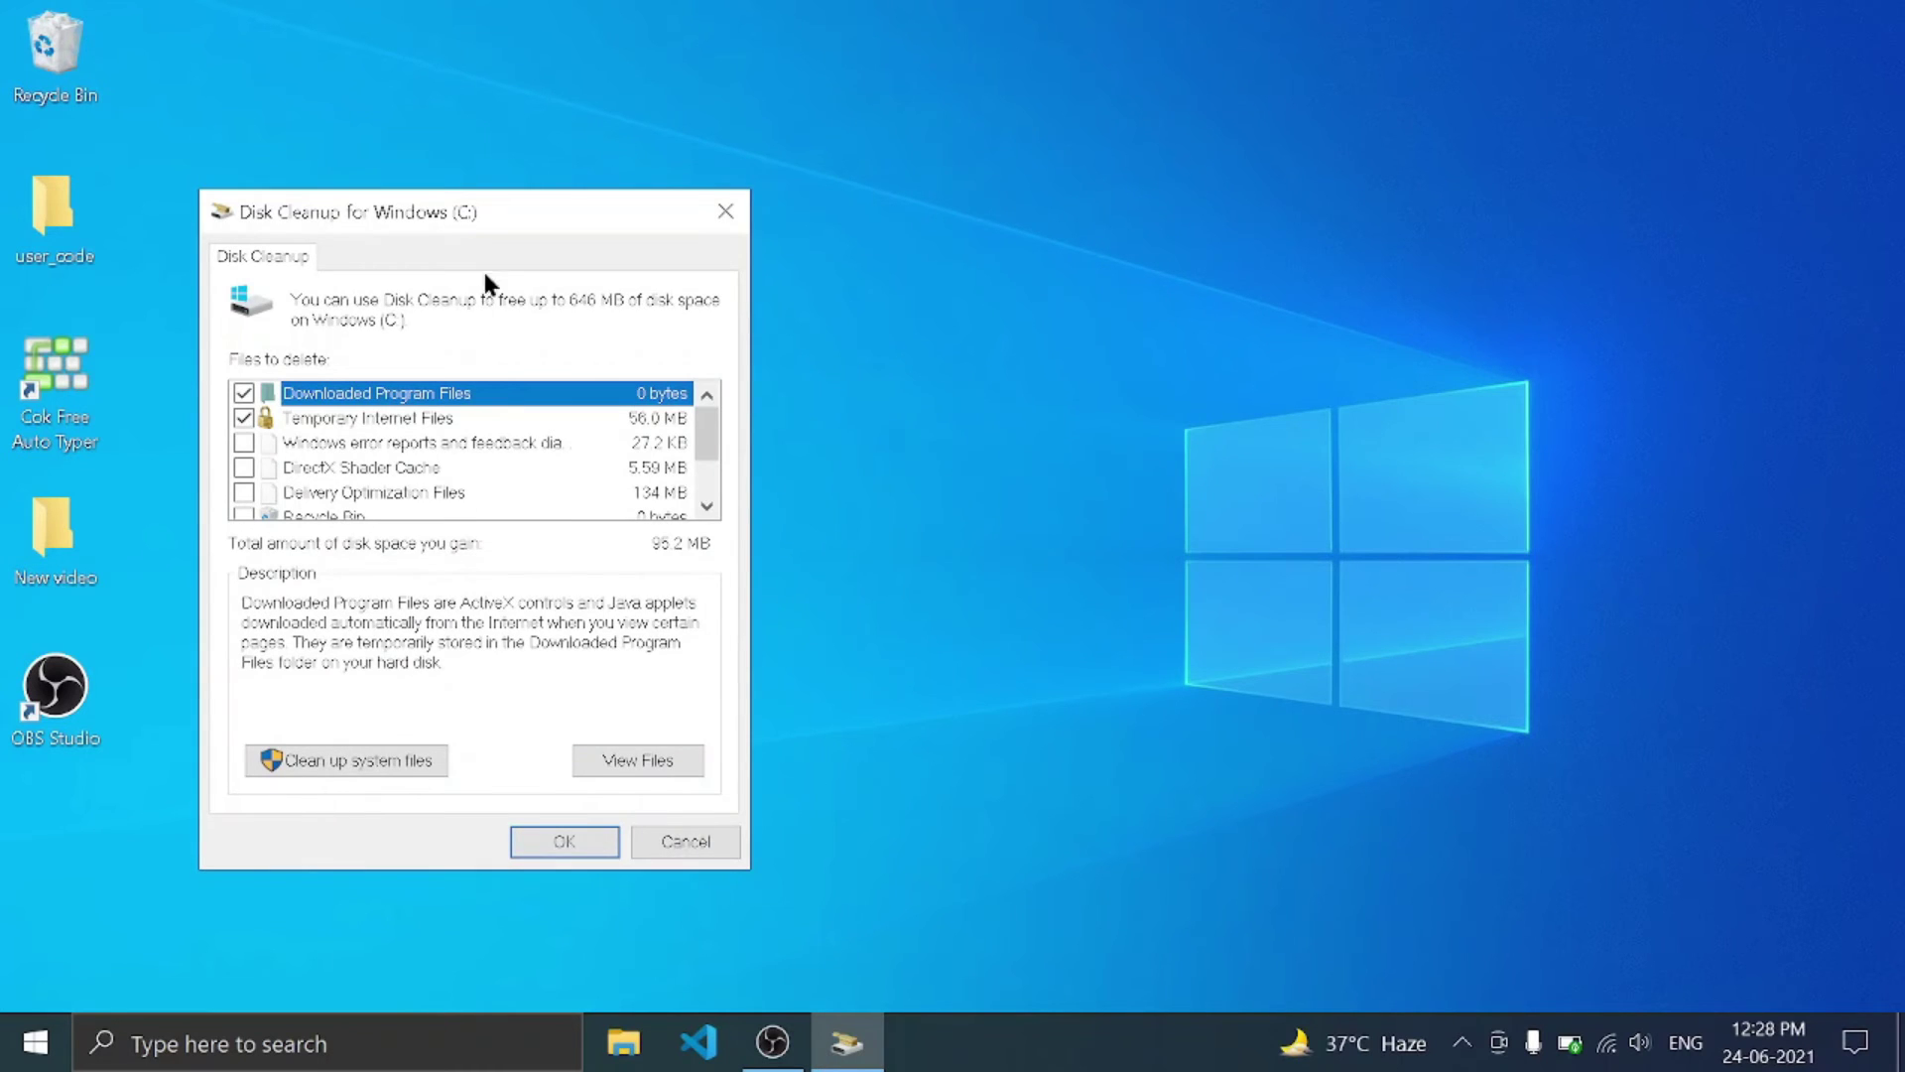
- Mark Temporary files for deletion on Windows (C:) and start the cleanup of system files
left_click_drag(483, 224, 608, 229)
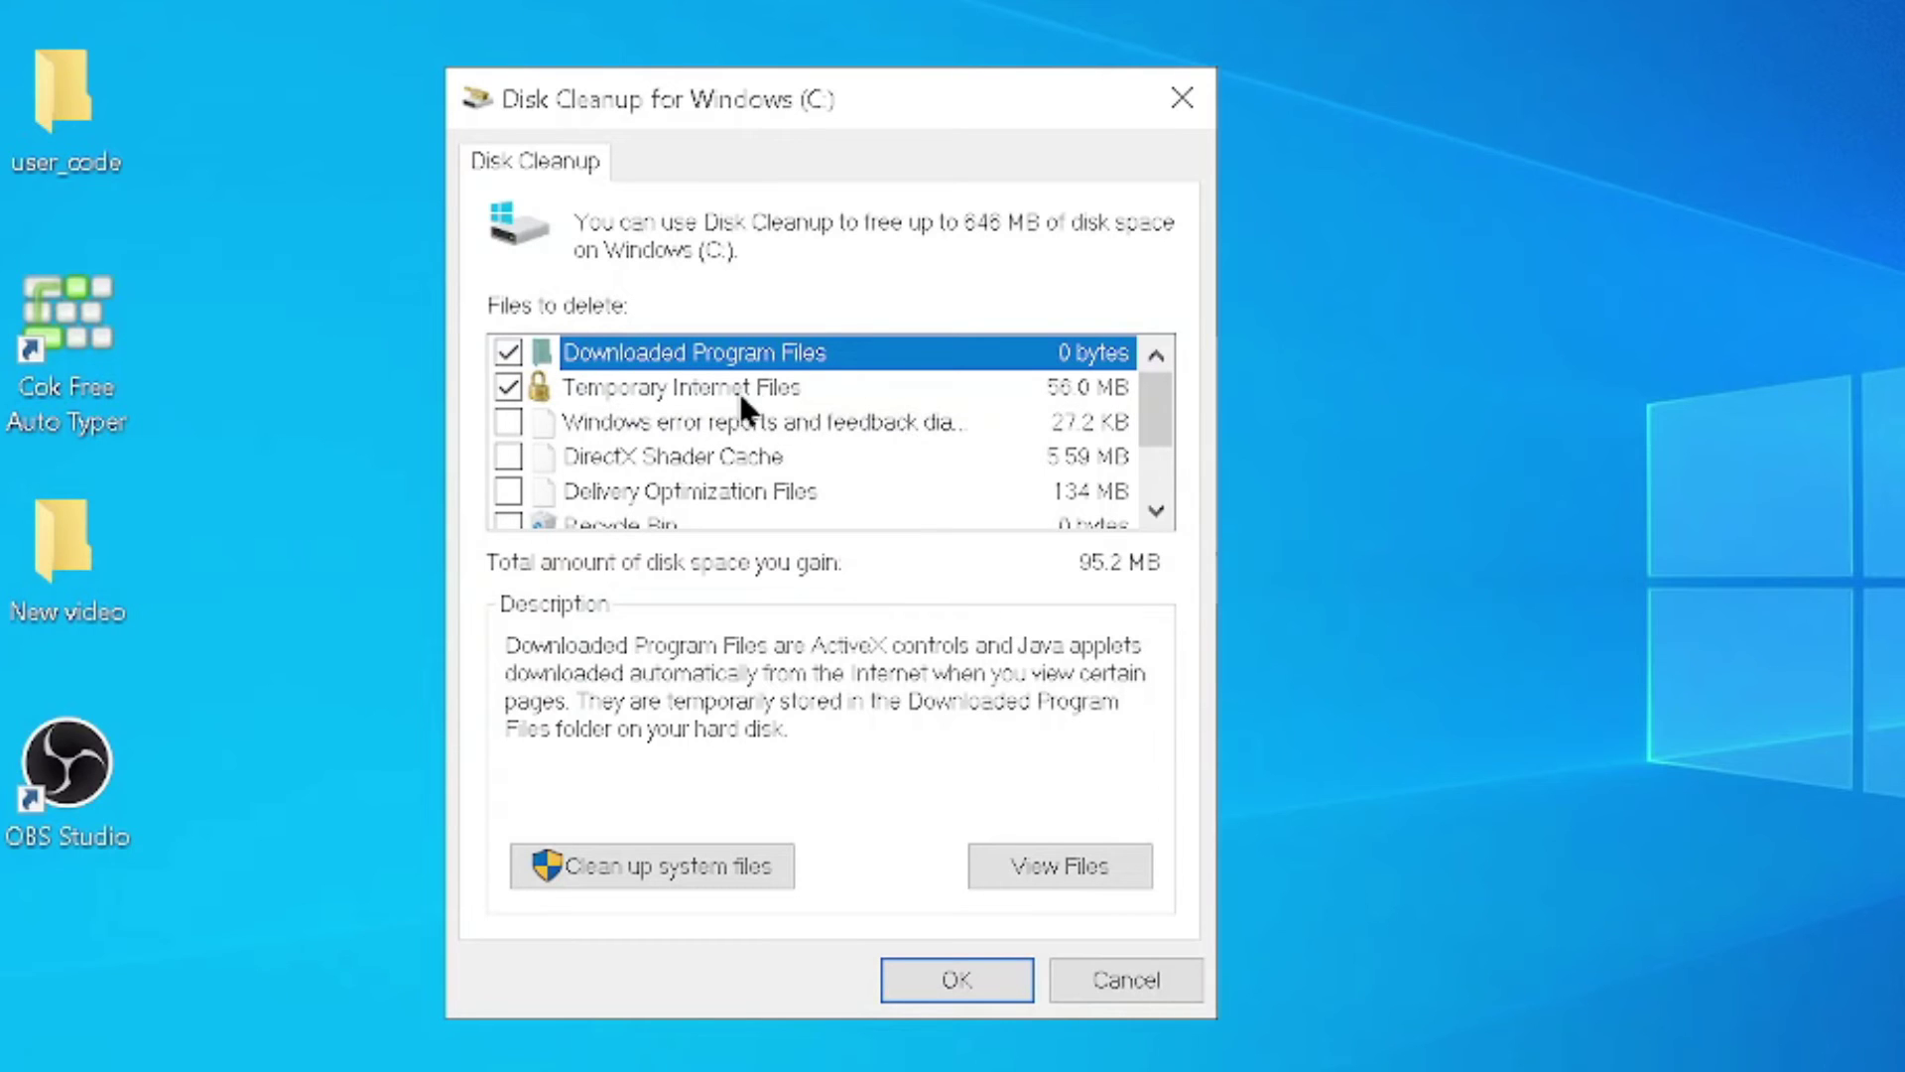
left_click_drag(1148, 413, 1148, 483)
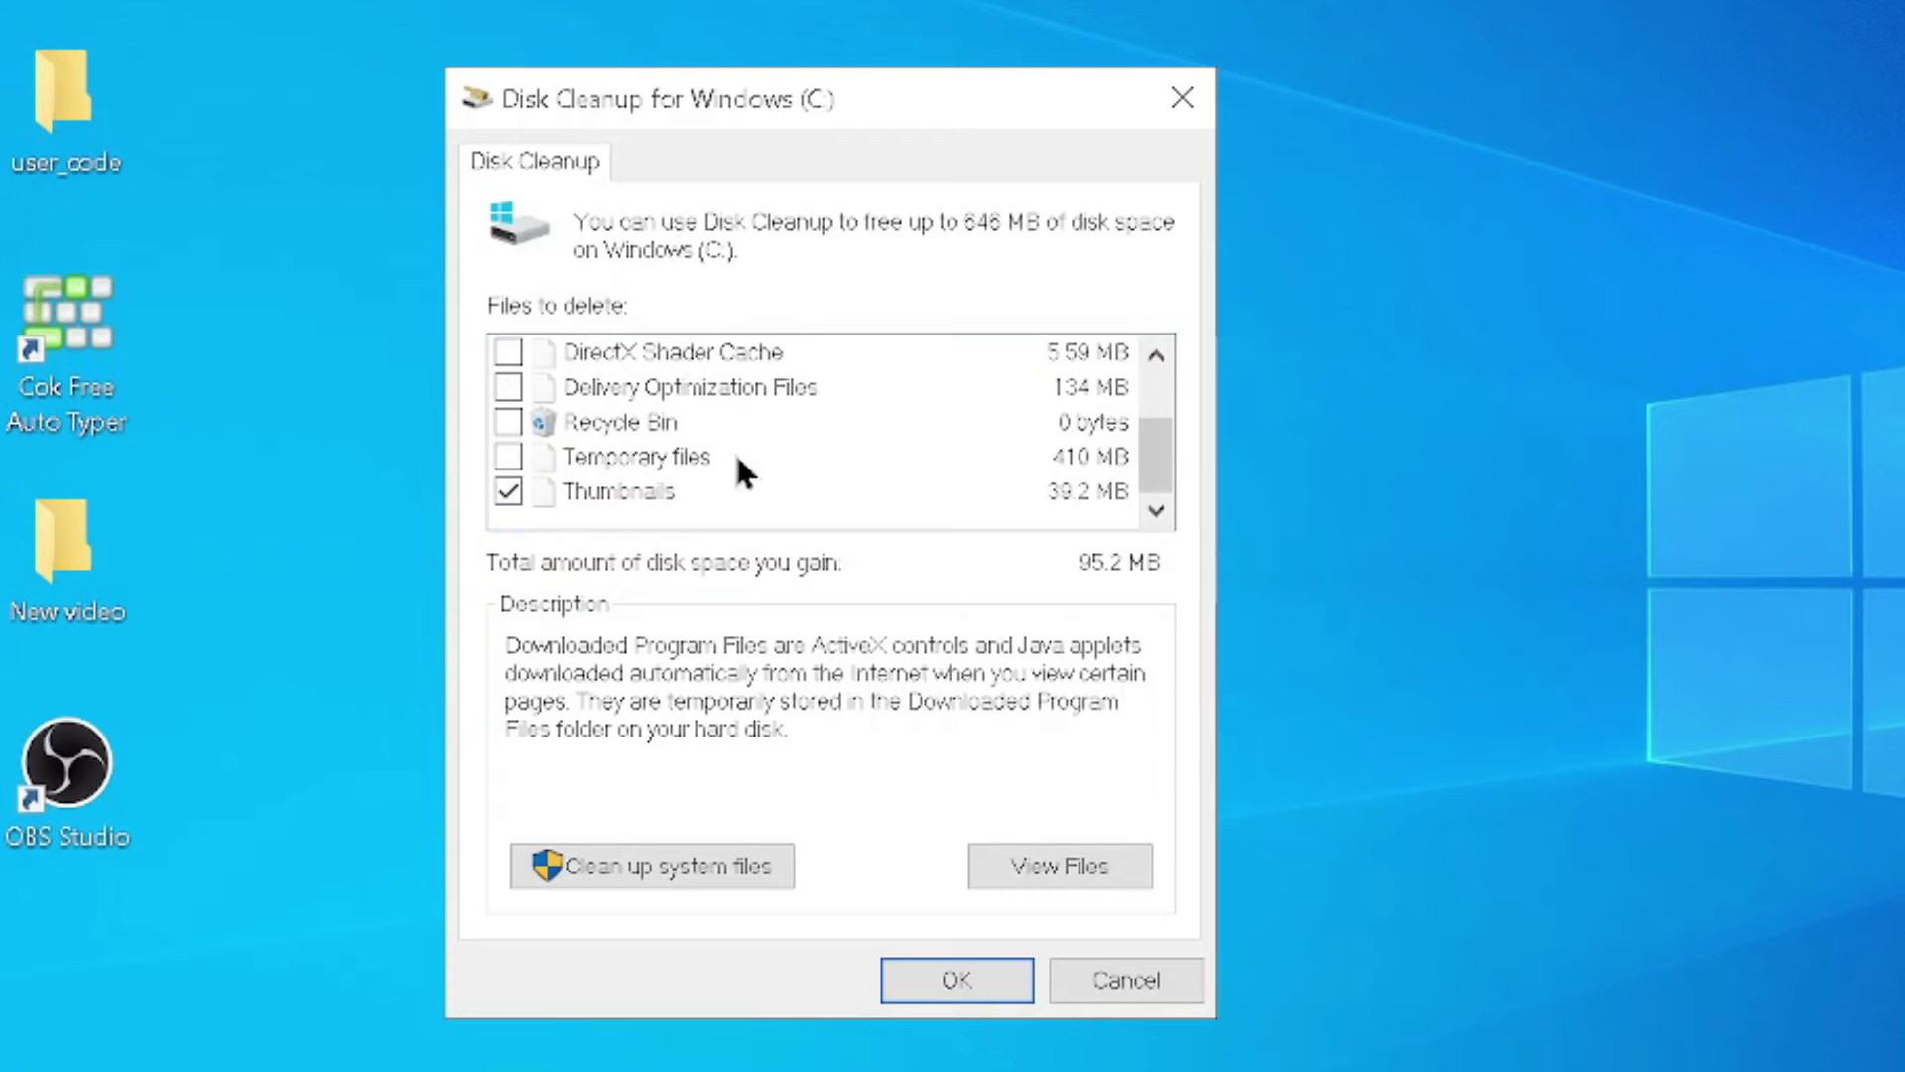
left_click(515, 456)
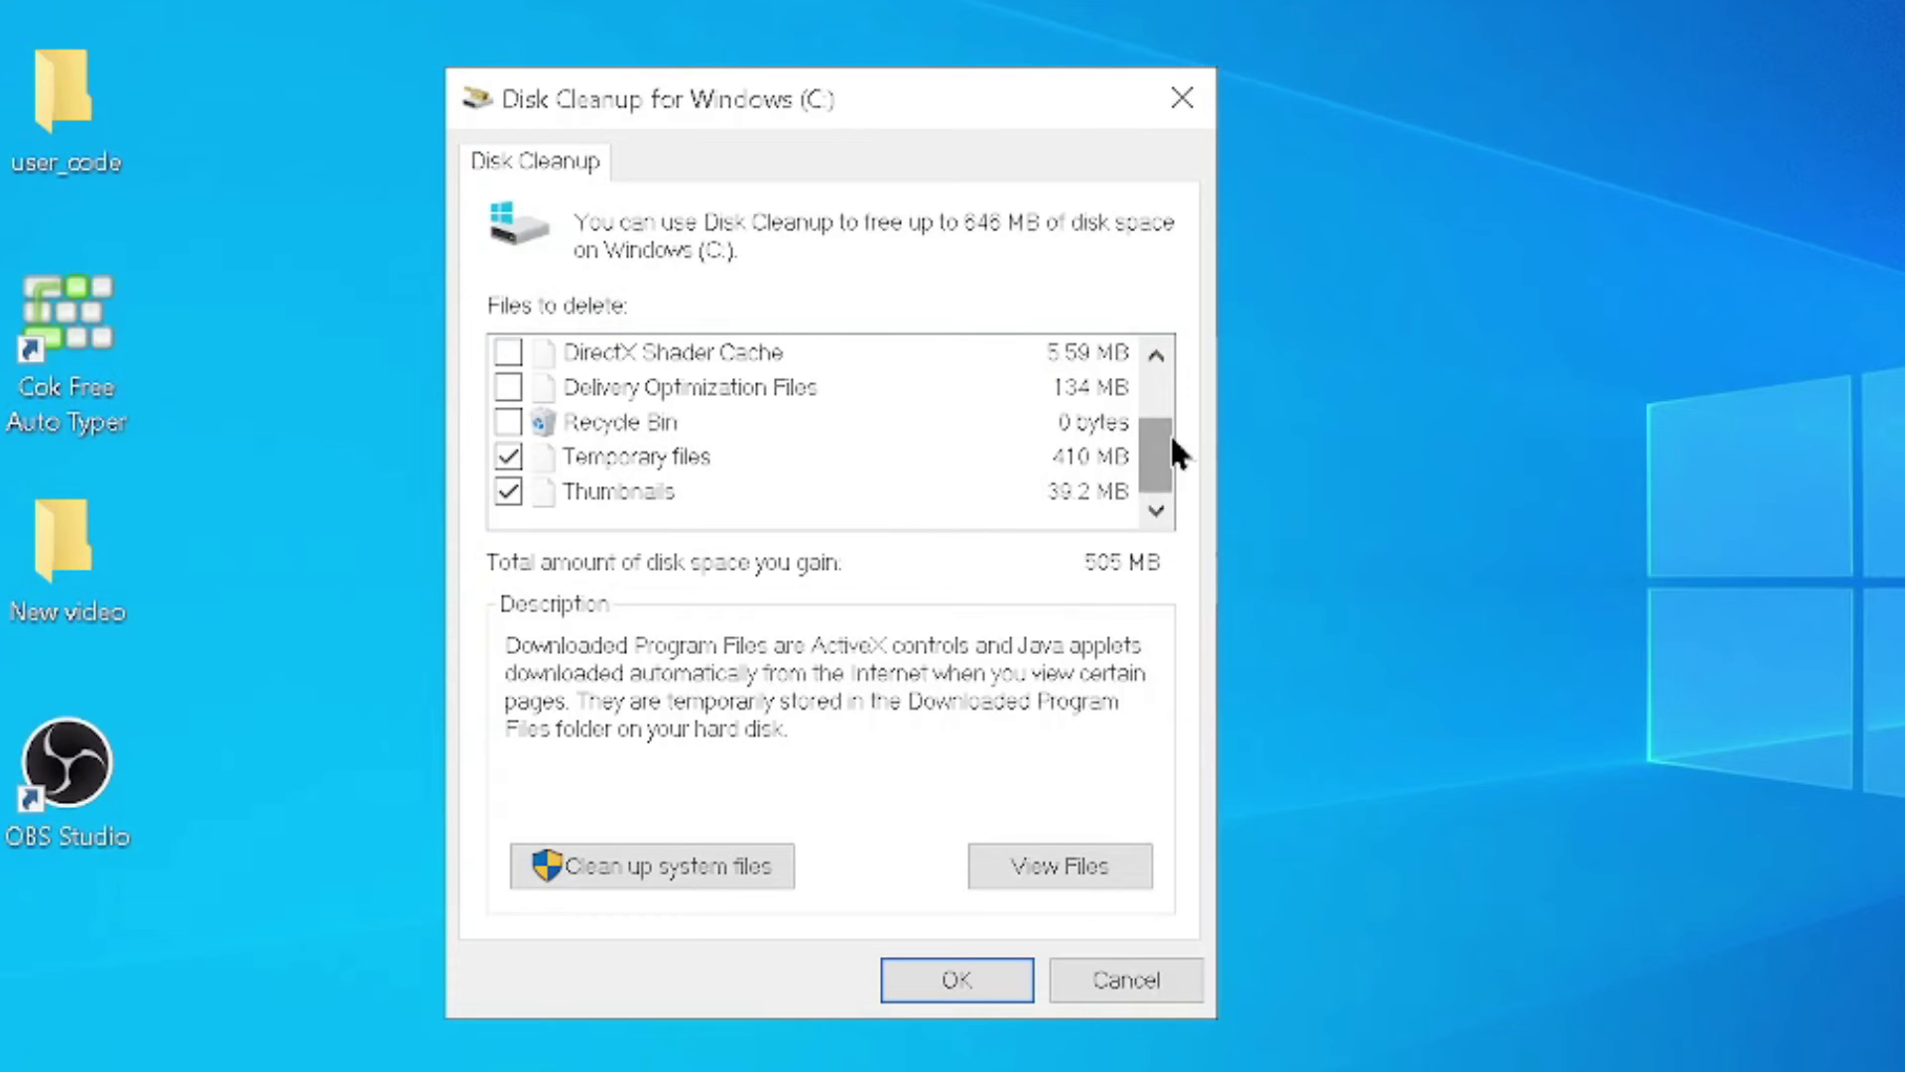
left_click_drag(1163, 442, 1175, 387)
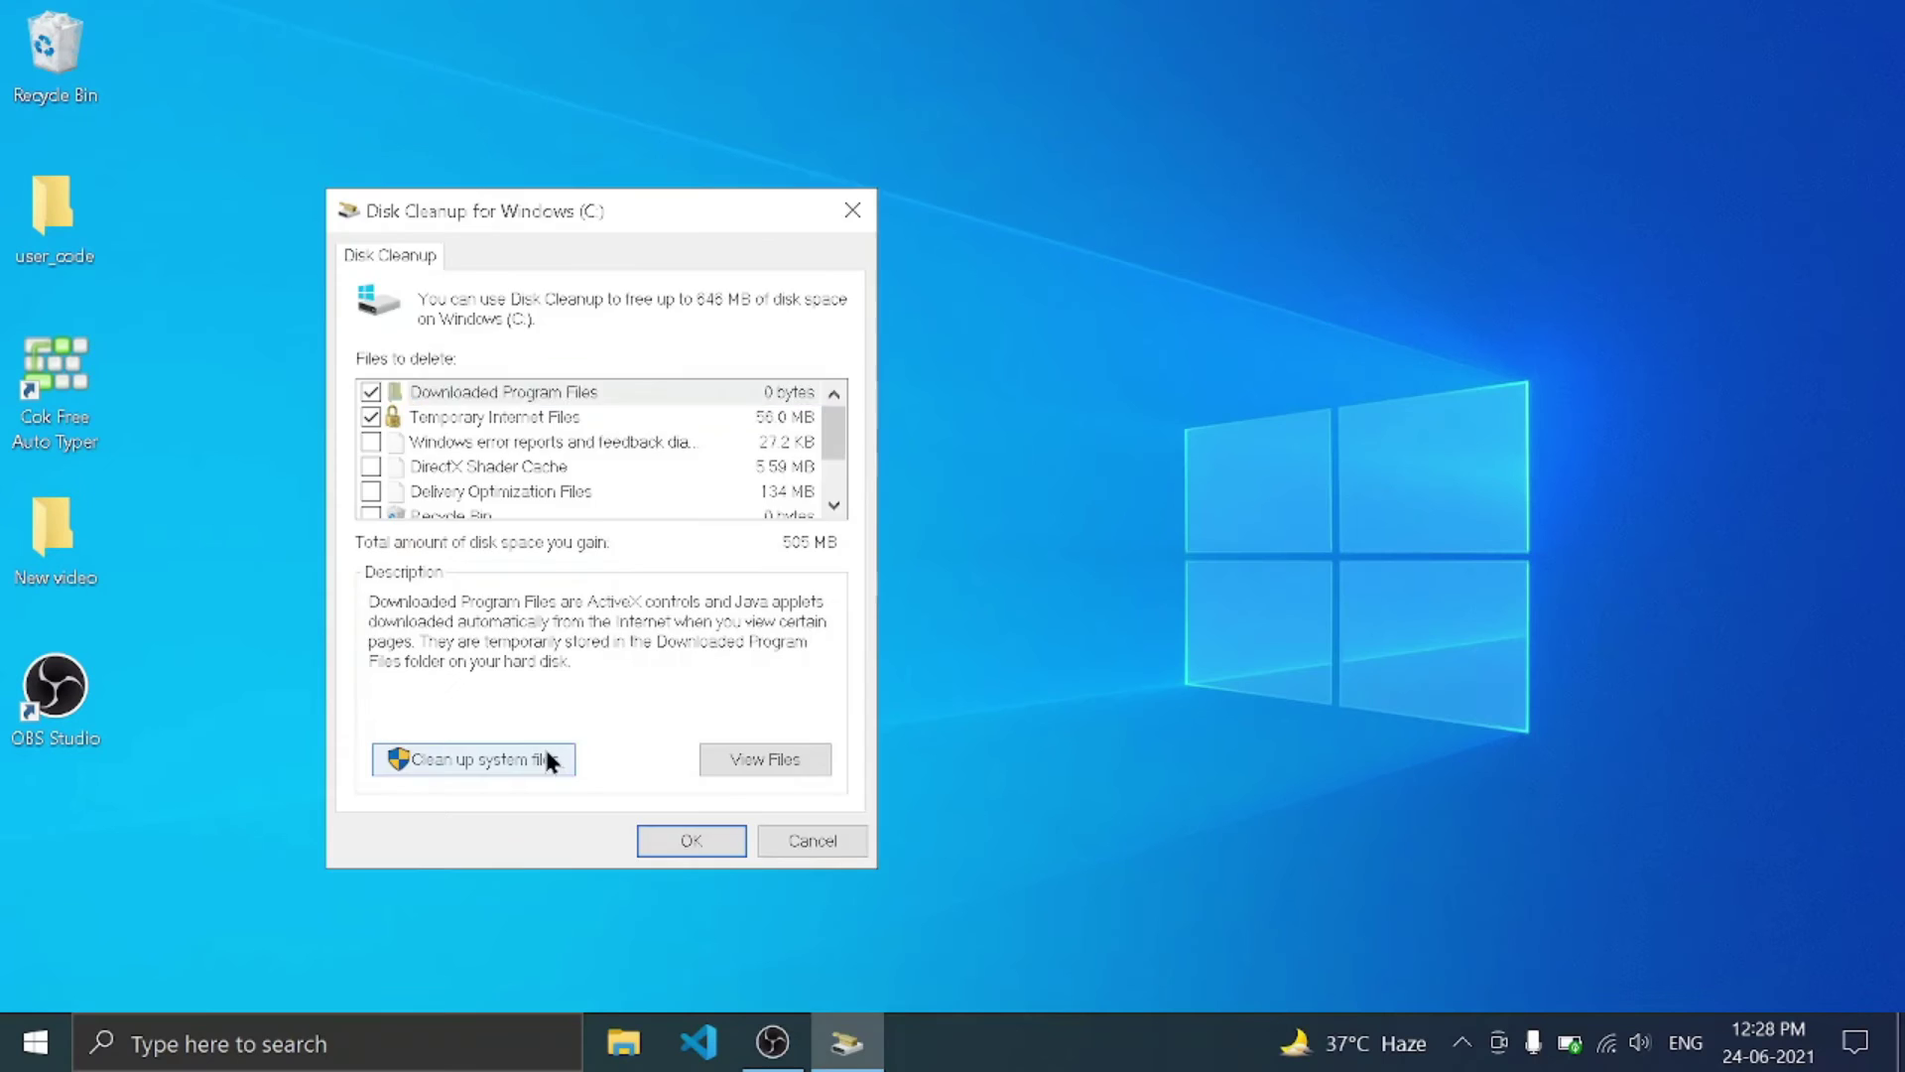
left_click(748, 866)
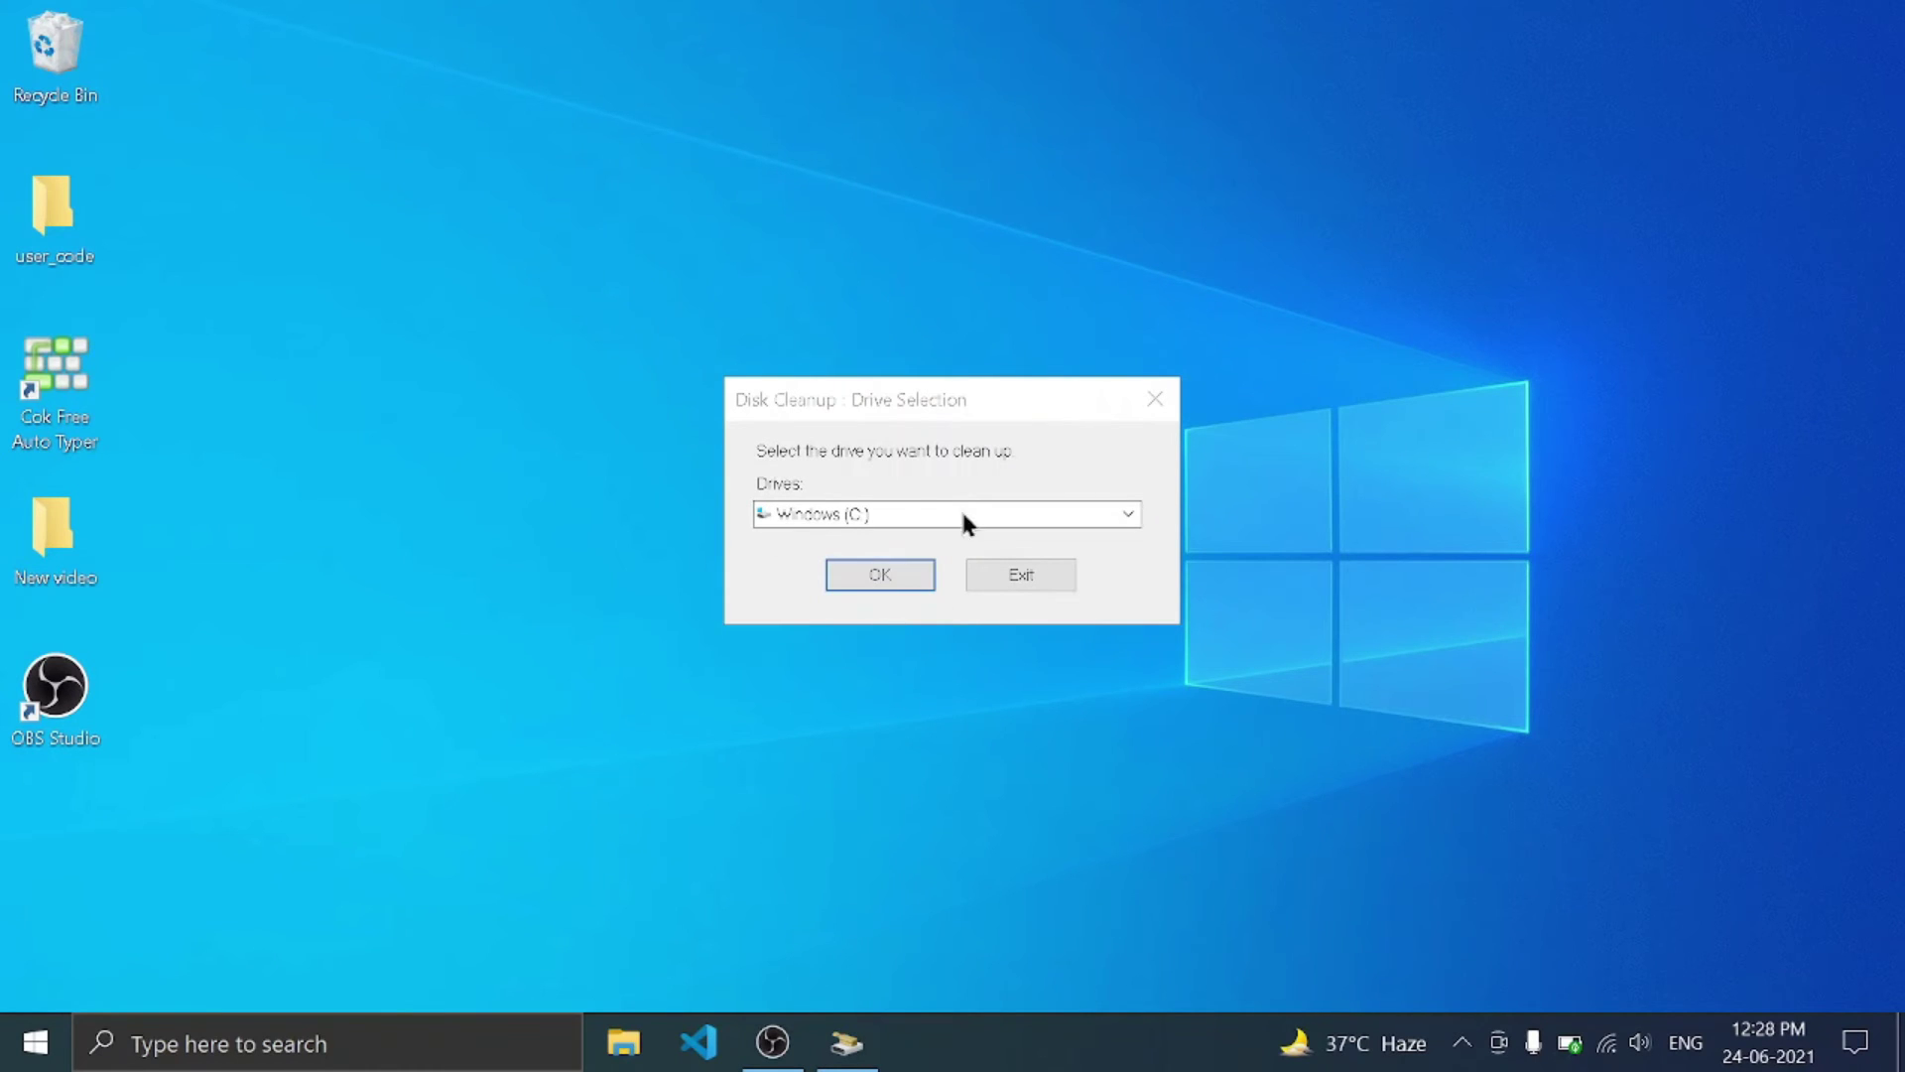
- Check the files to delete on Windows (D:), then close Disk Cleanup and refresh the desktop
left_click(906, 513)
left_click(875, 561)
left_click(876, 573)
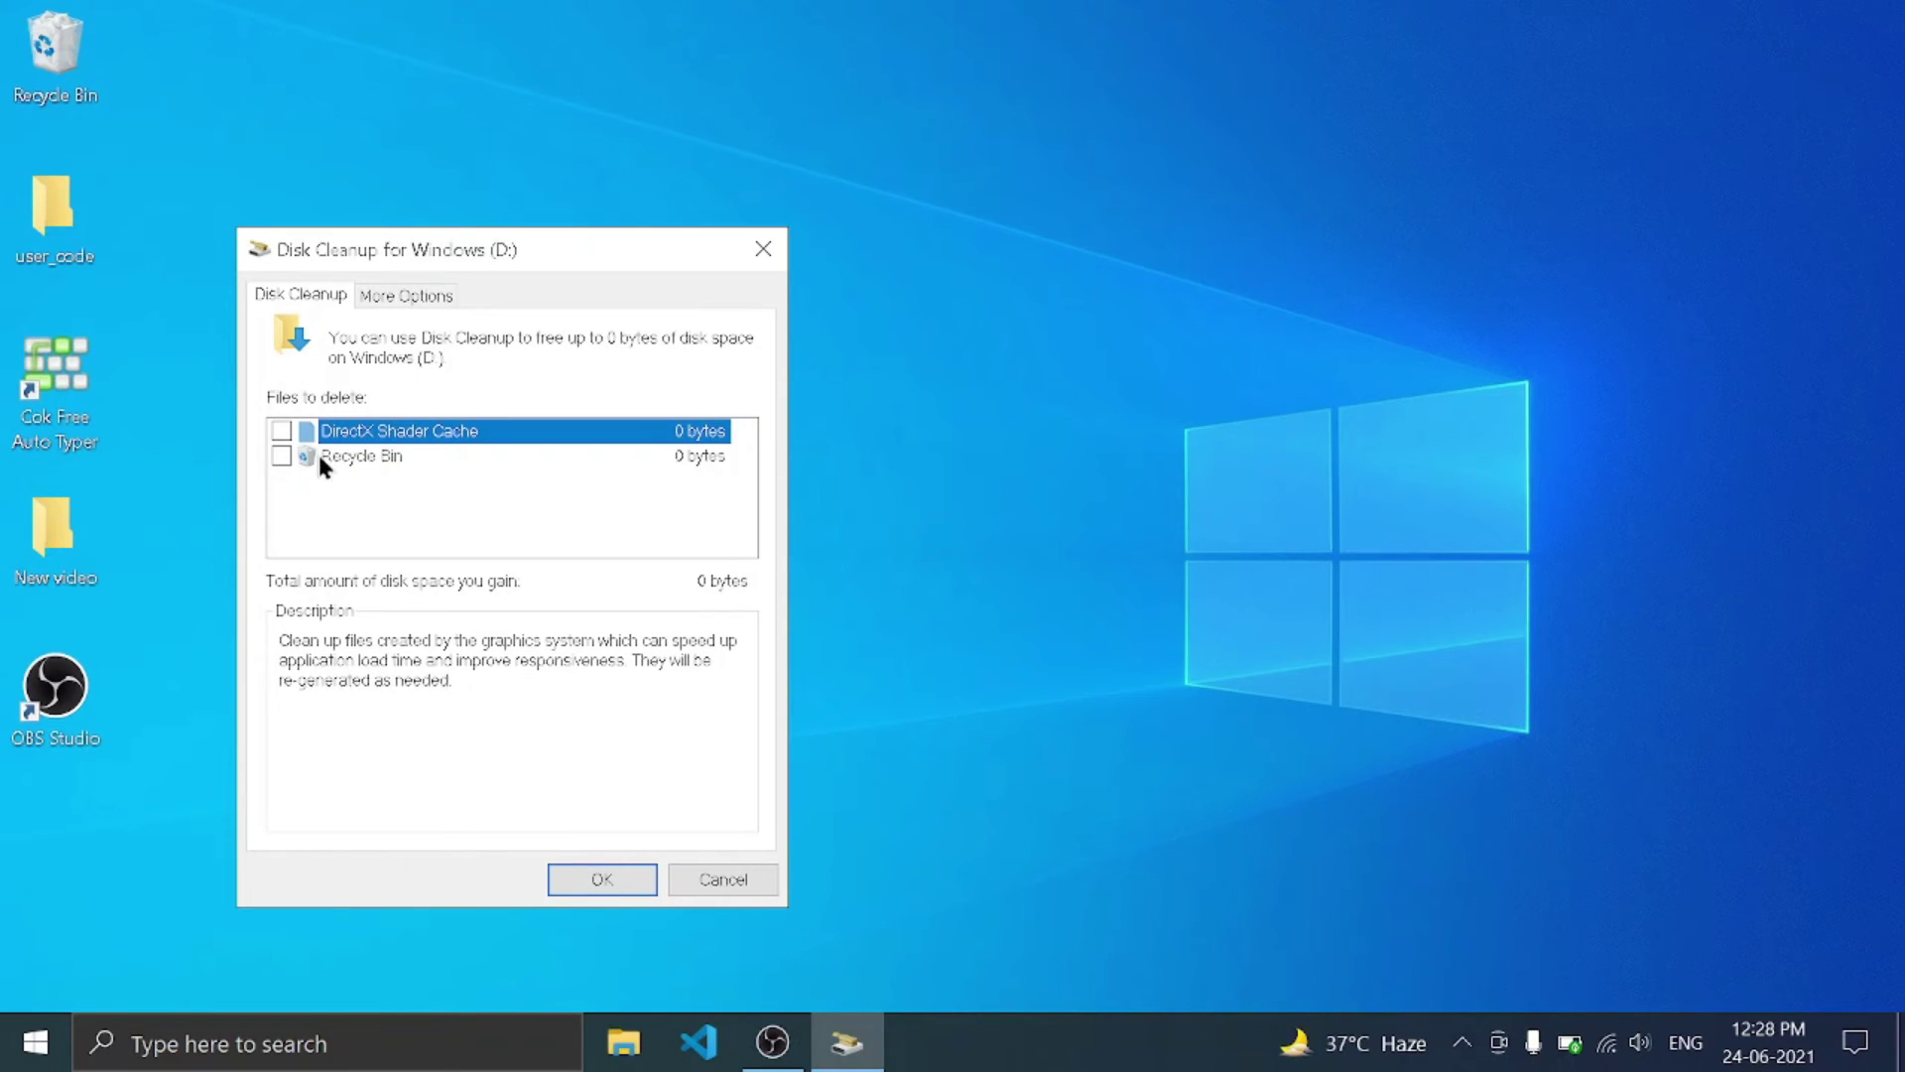
left_click(763, 248)
right_click(761, 246)
left_click(804, 331)
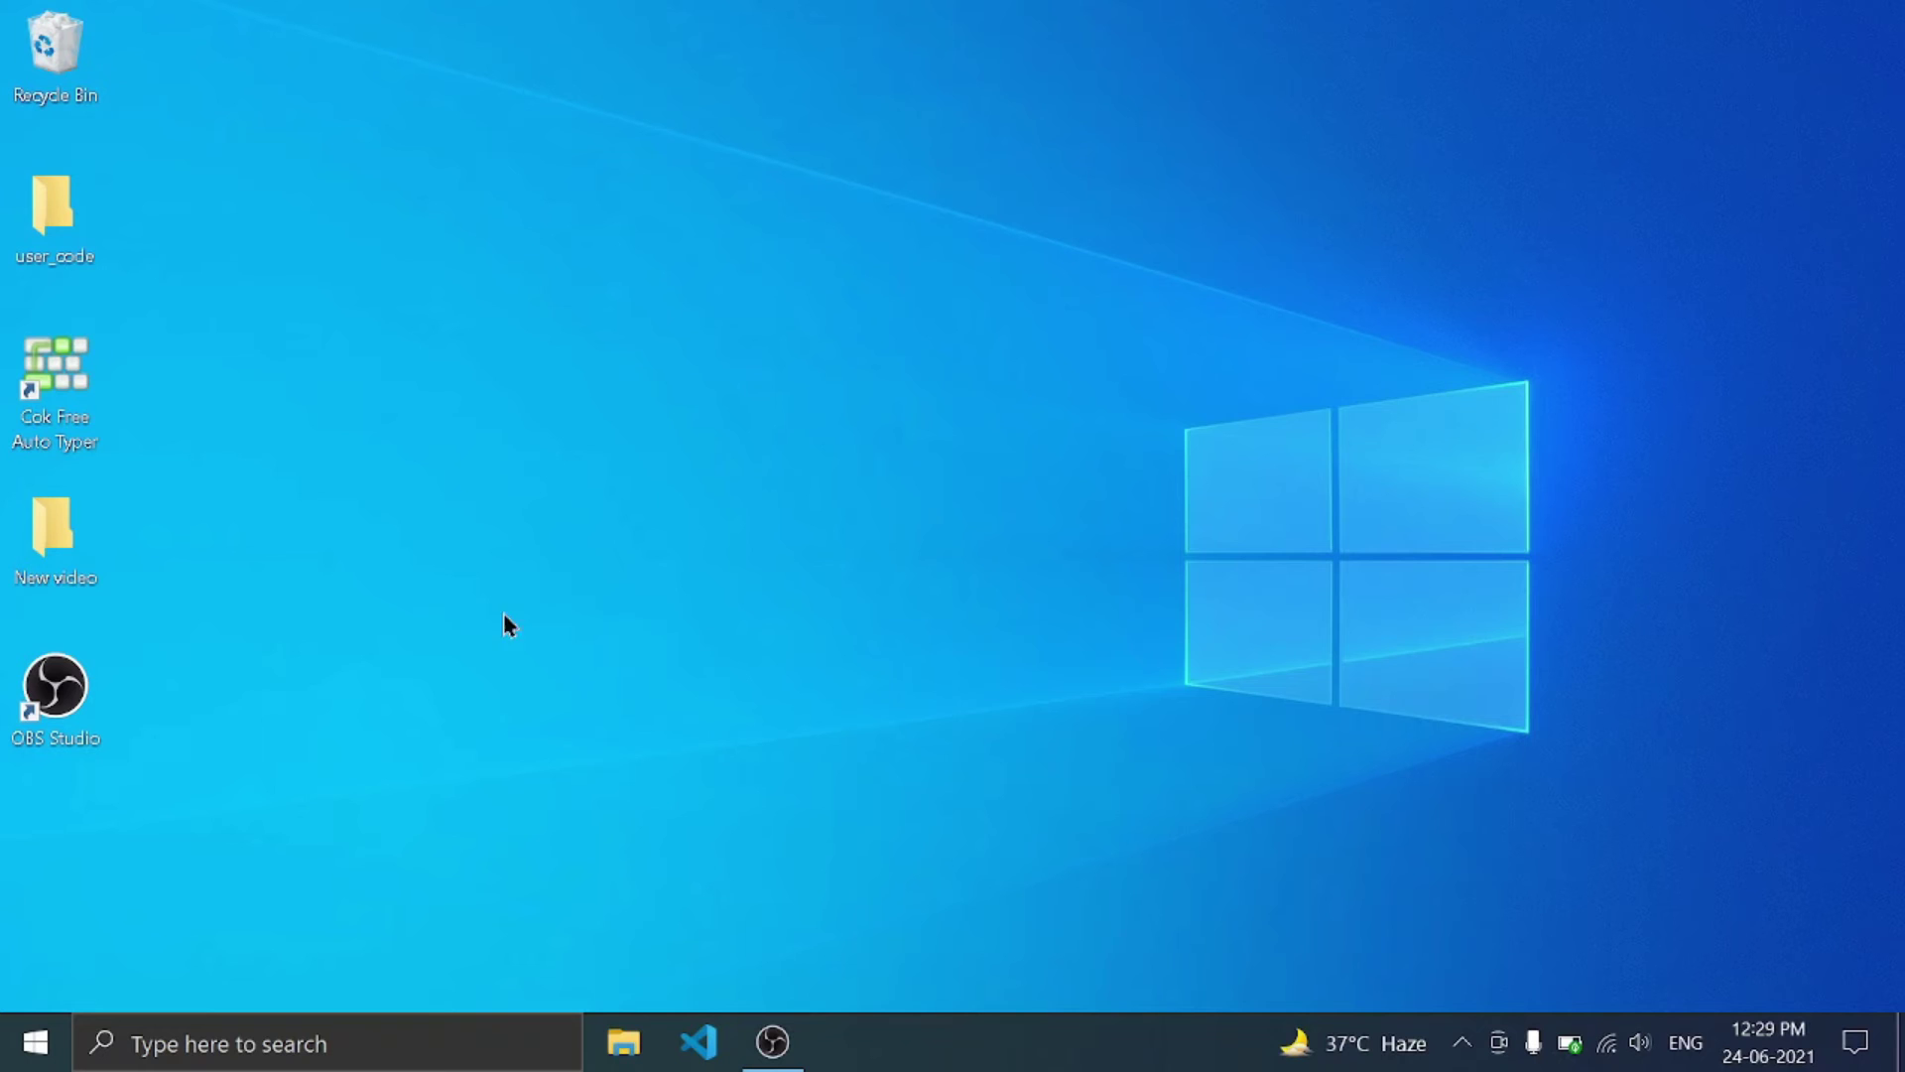
- Search Windows for "se", open Settings and go to the System settings
left_click(318, 1042)
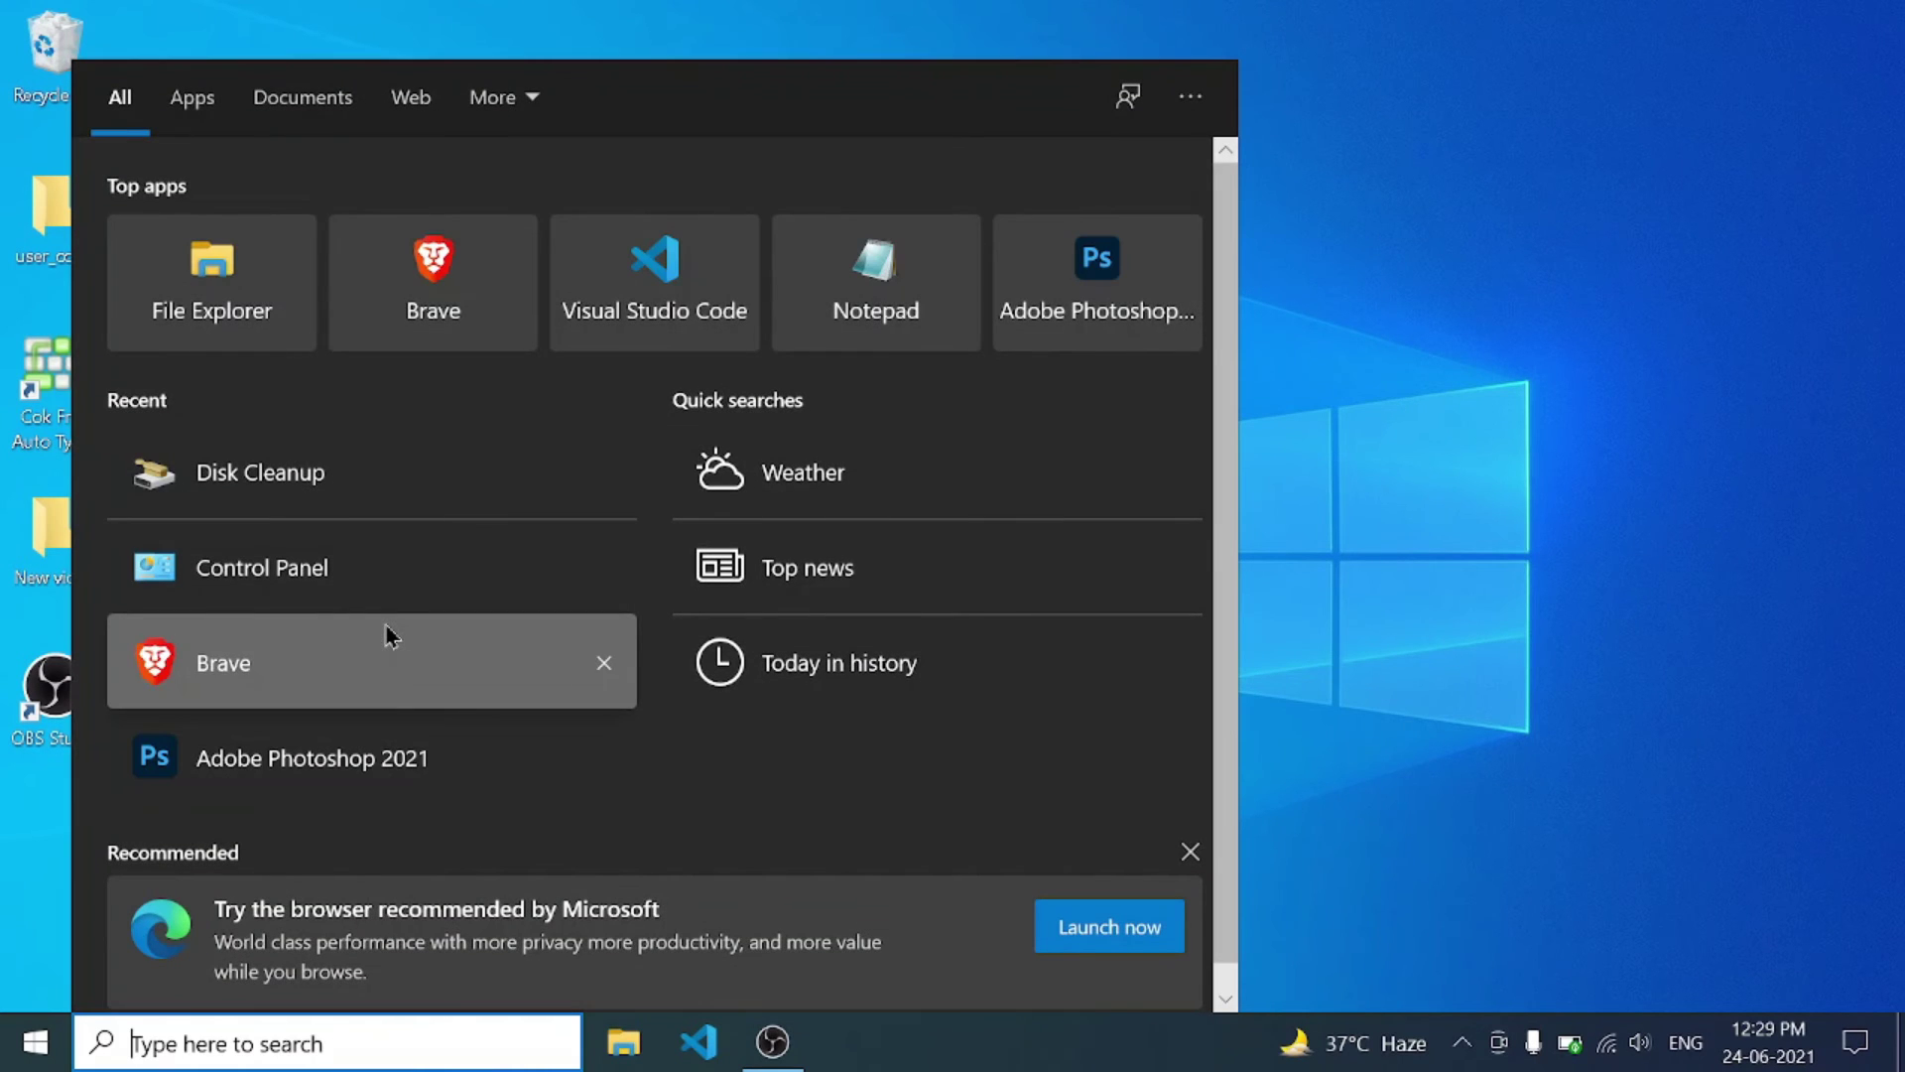
type("se")
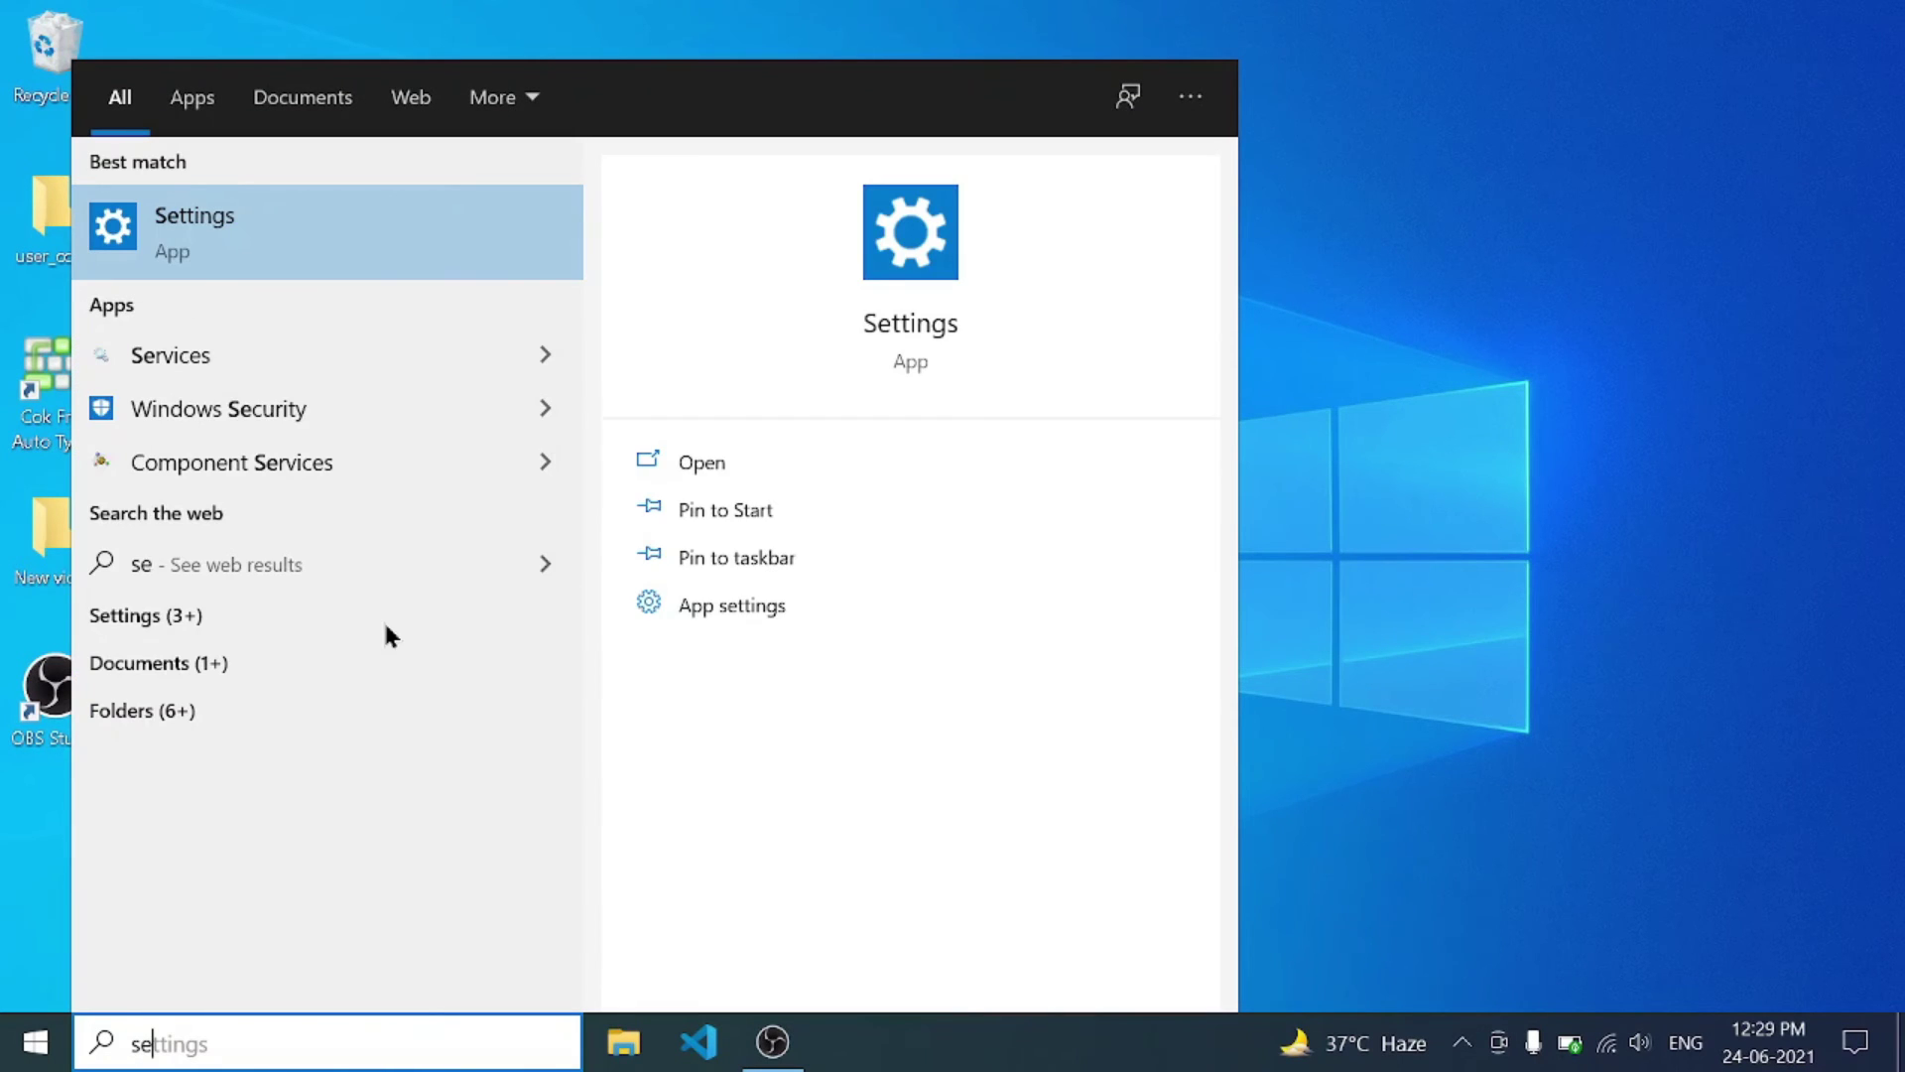
left_click(200, 254)
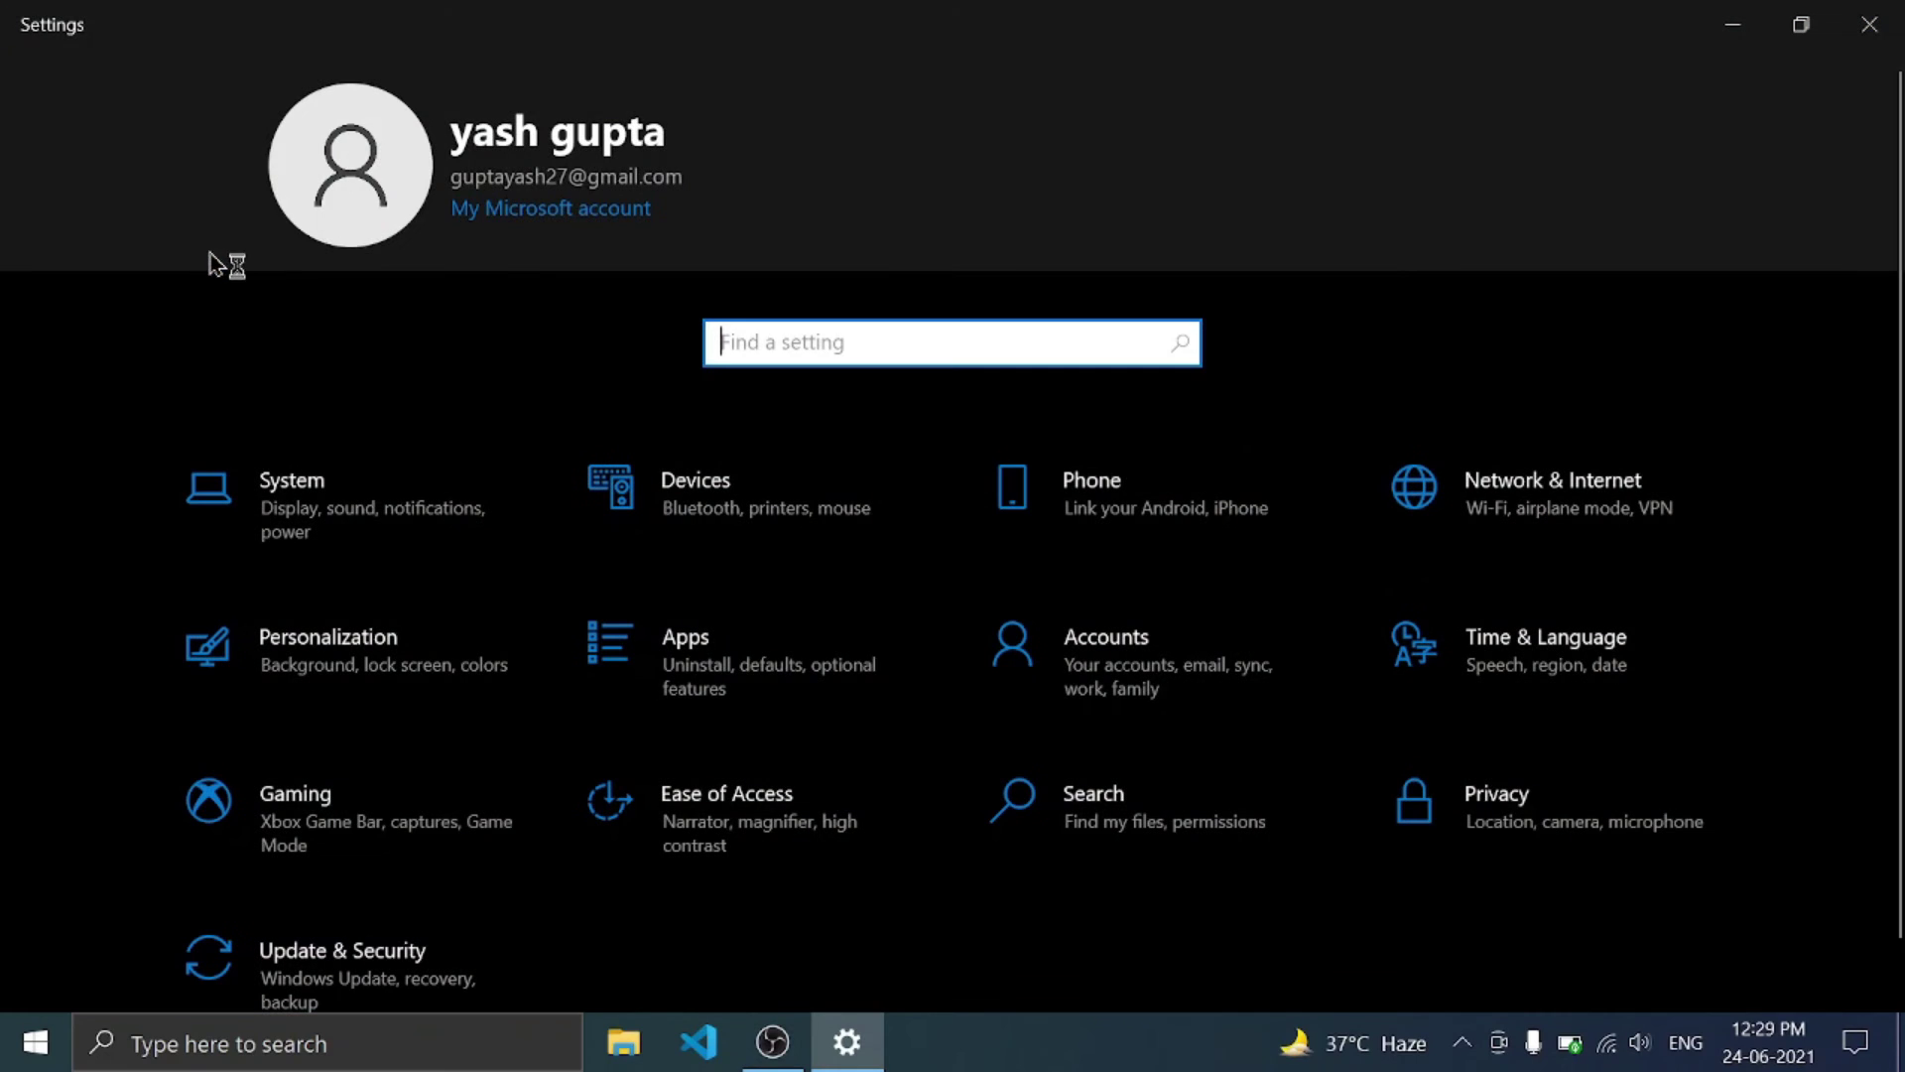
left_click(308, 498)
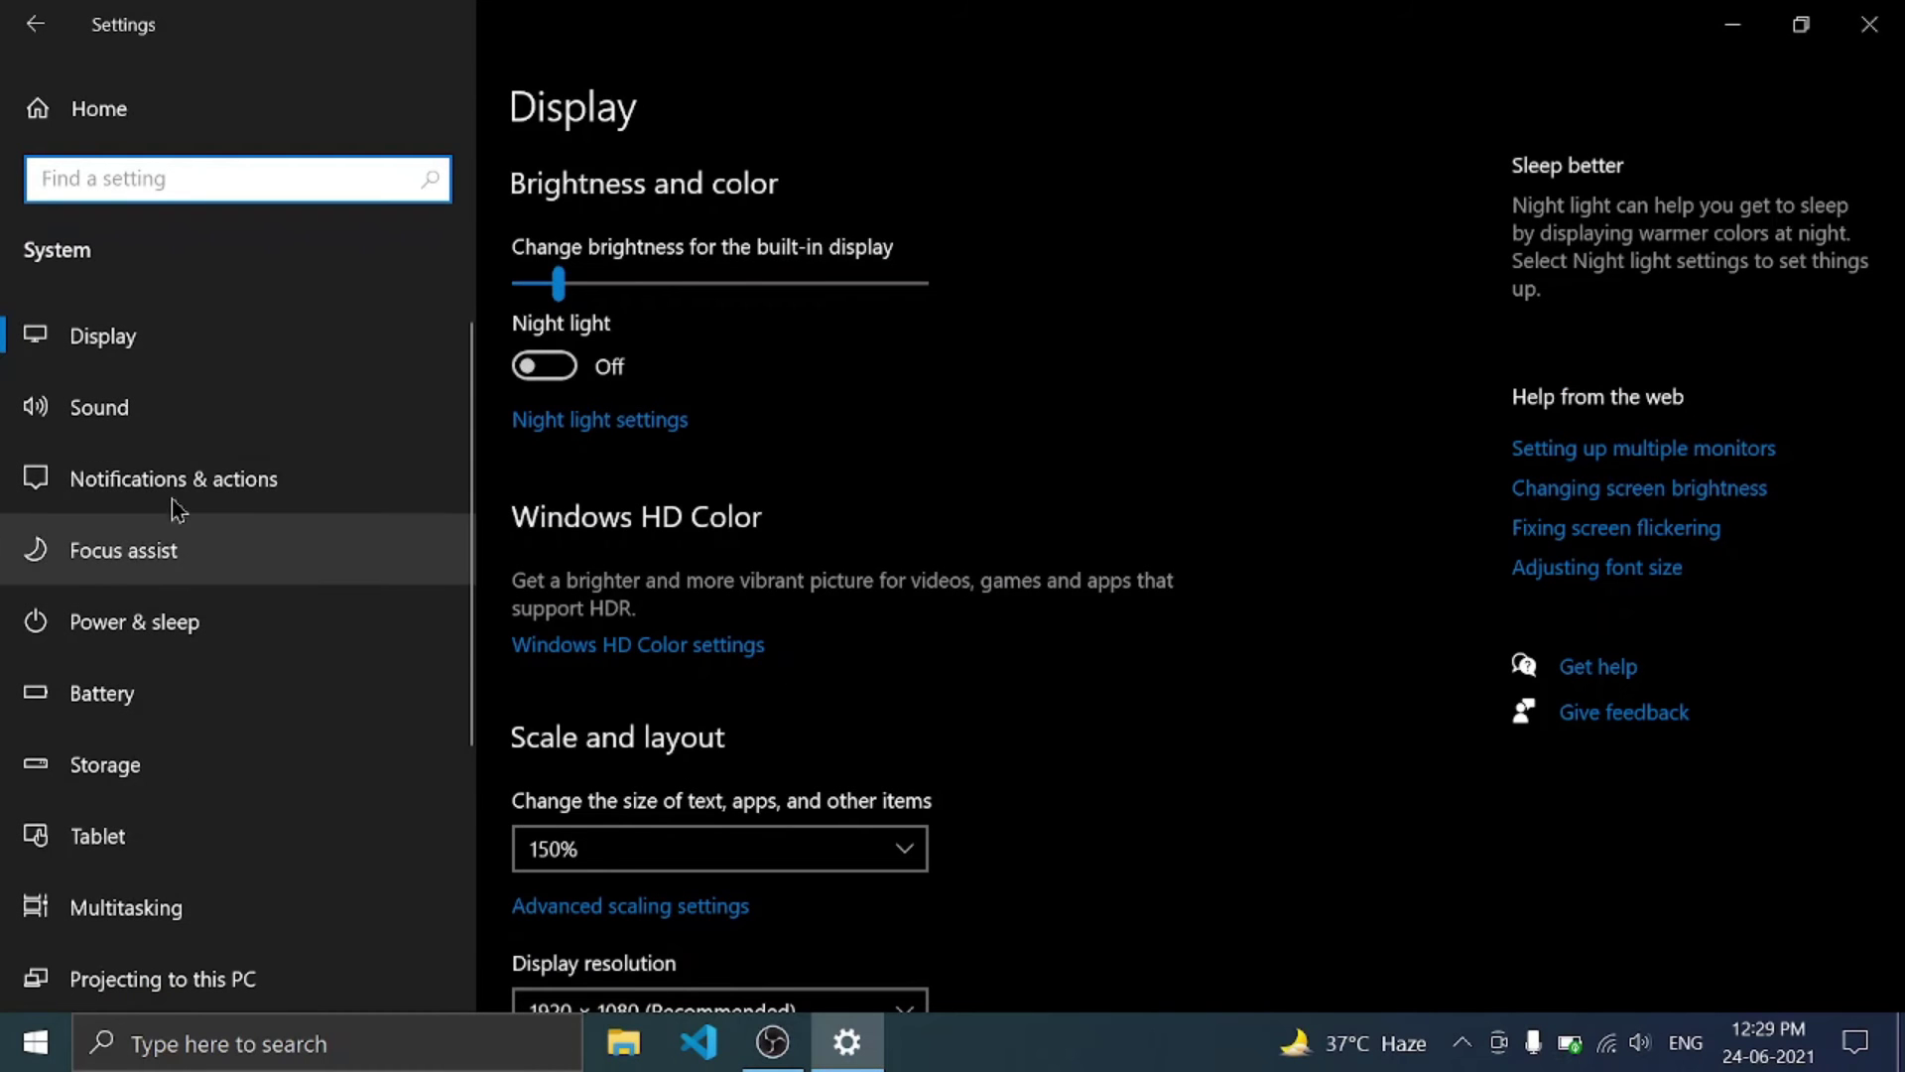
scroll(212, 724, "down", 5)
scroll(203, 615, "up", 5)
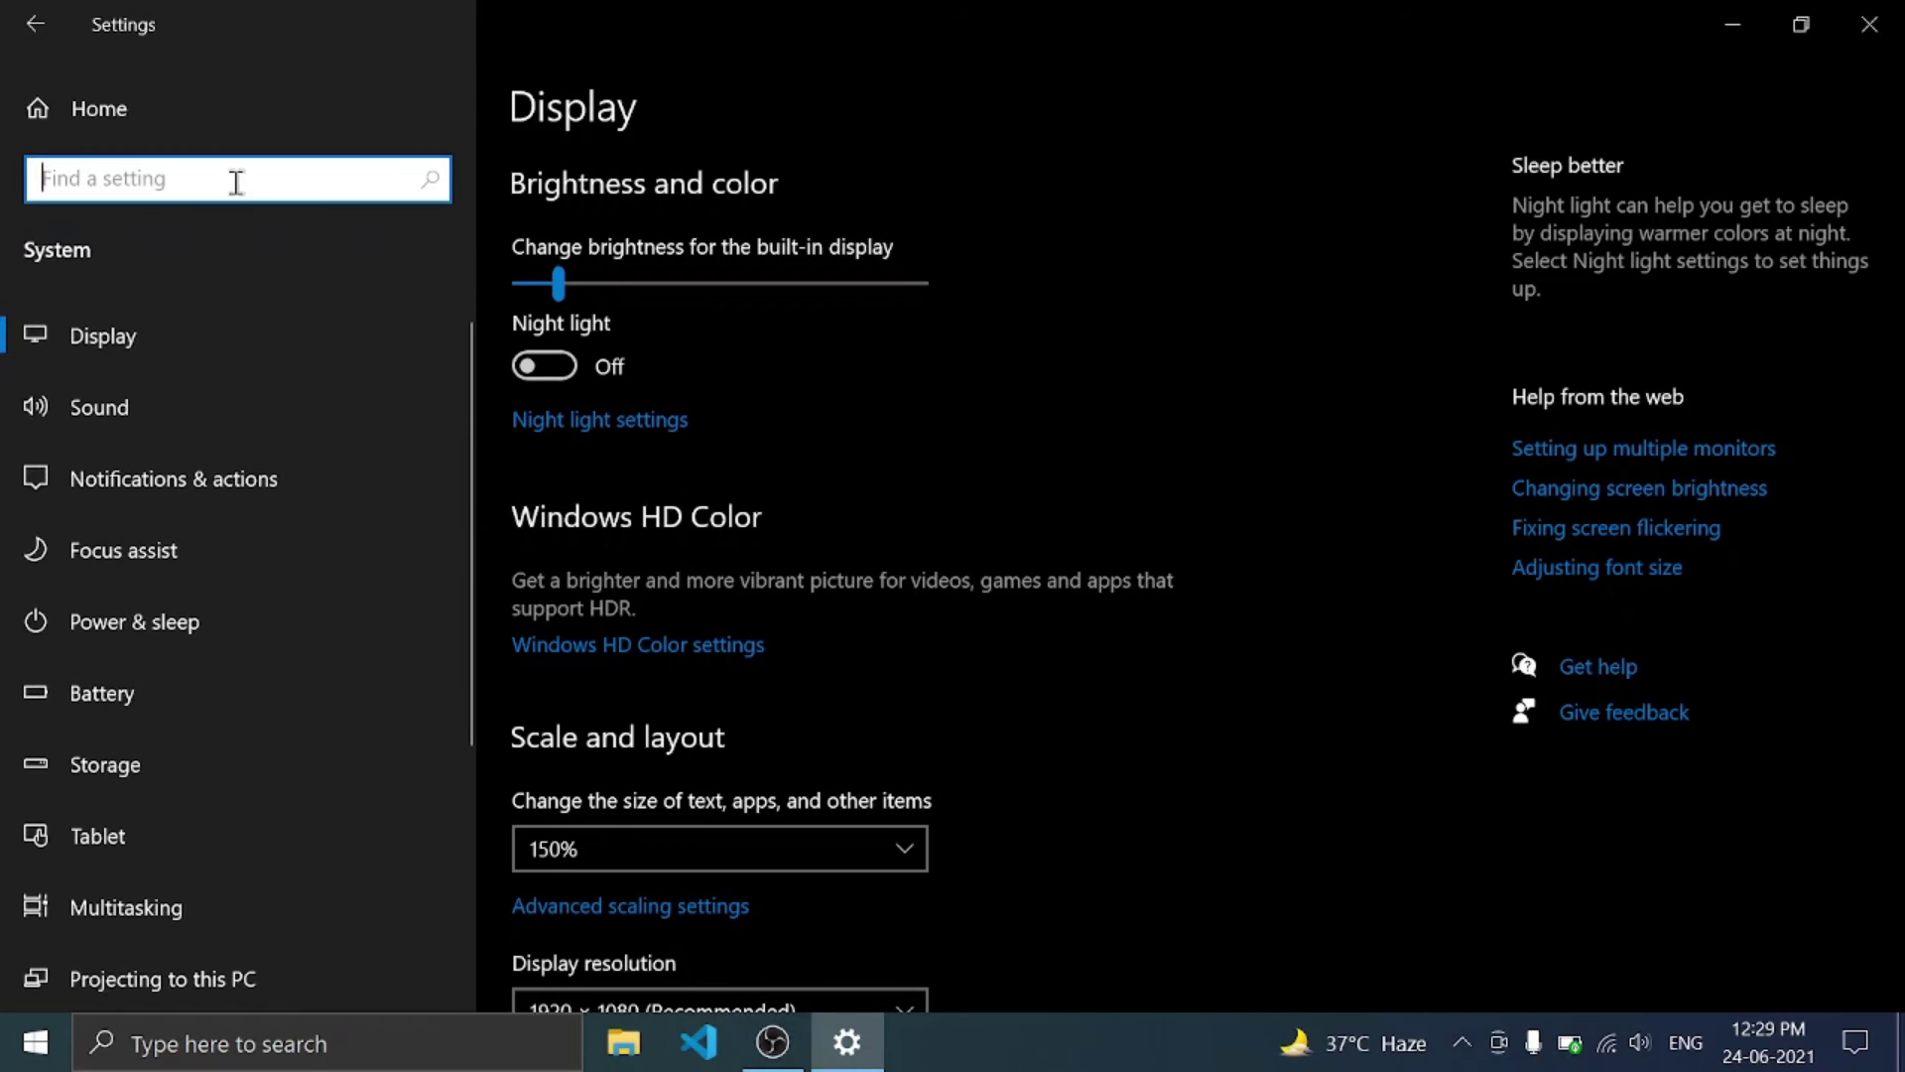
- In Notifications & actions, turn off tips, tricks and suggestions, and notifications on the lock screen
left_click(164, 490)
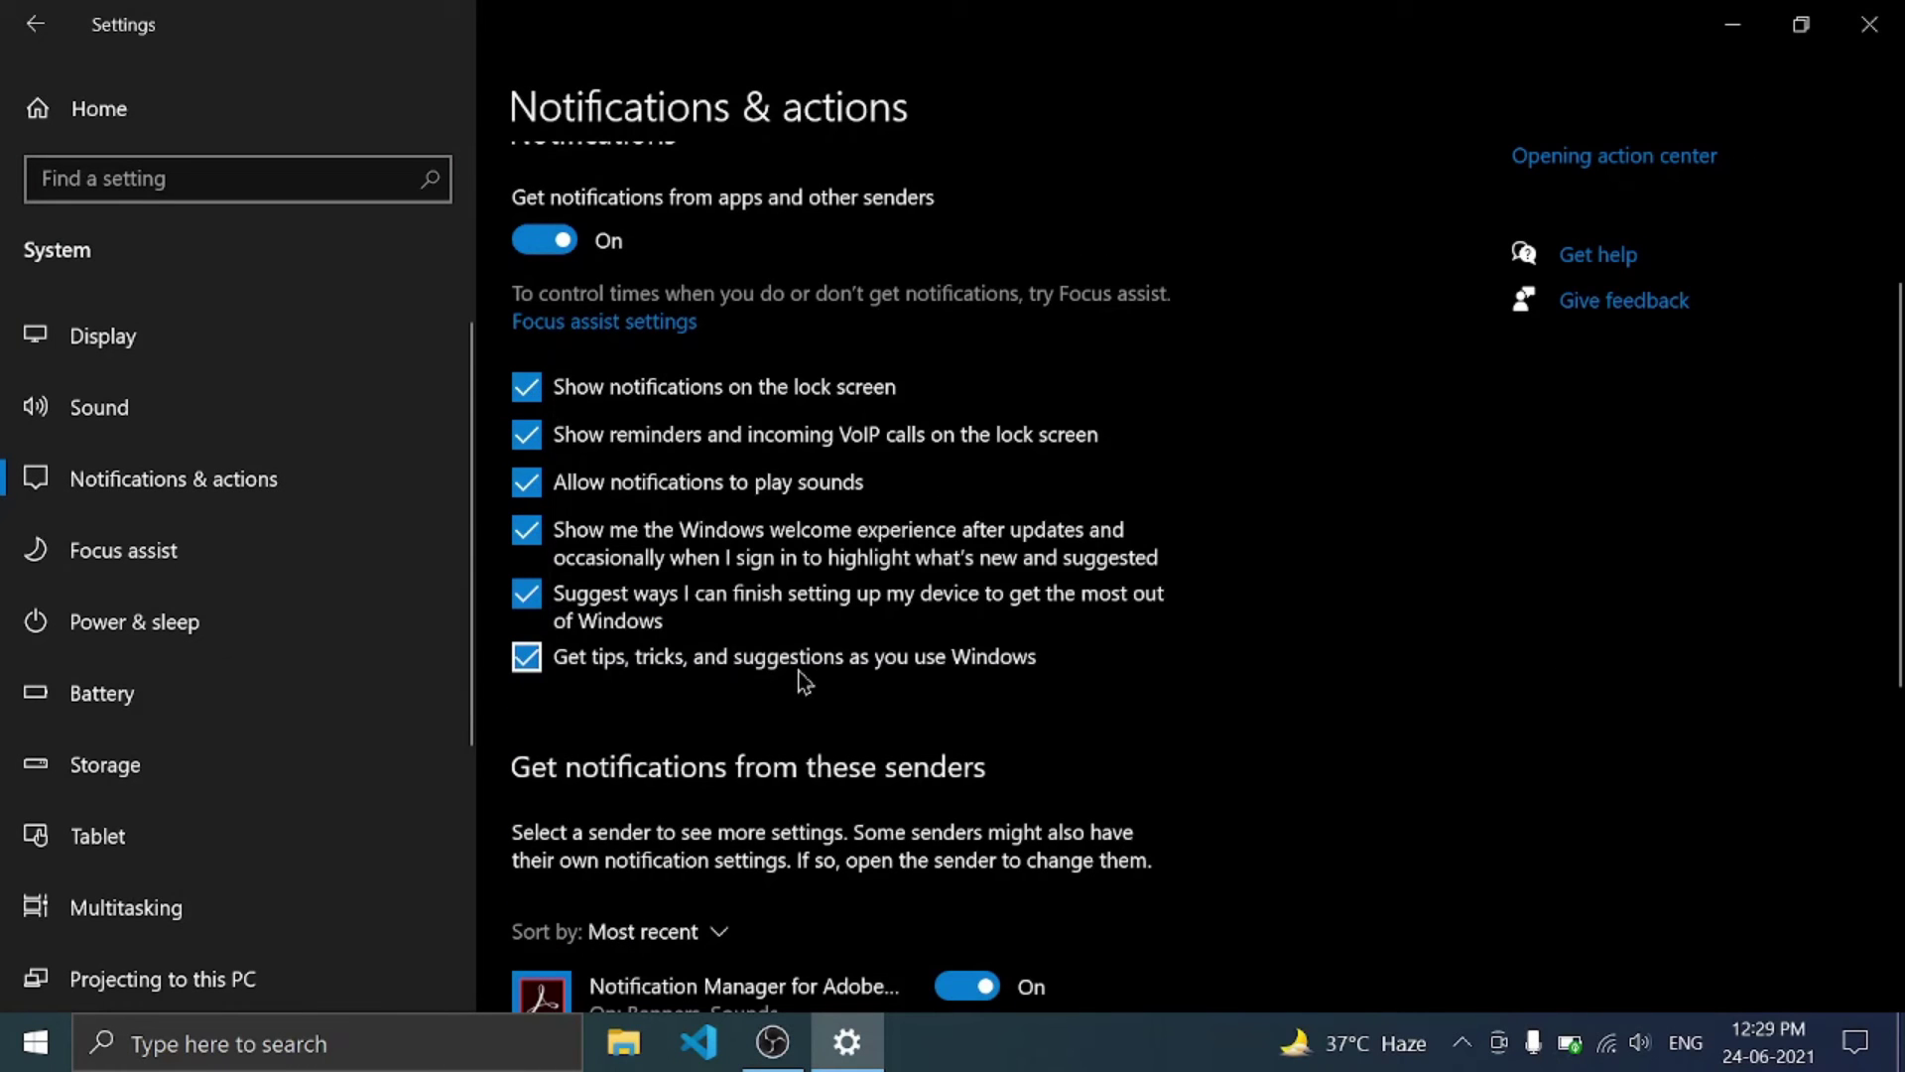
left_click(527, 656)
scroll(593, 657, "up", 2)
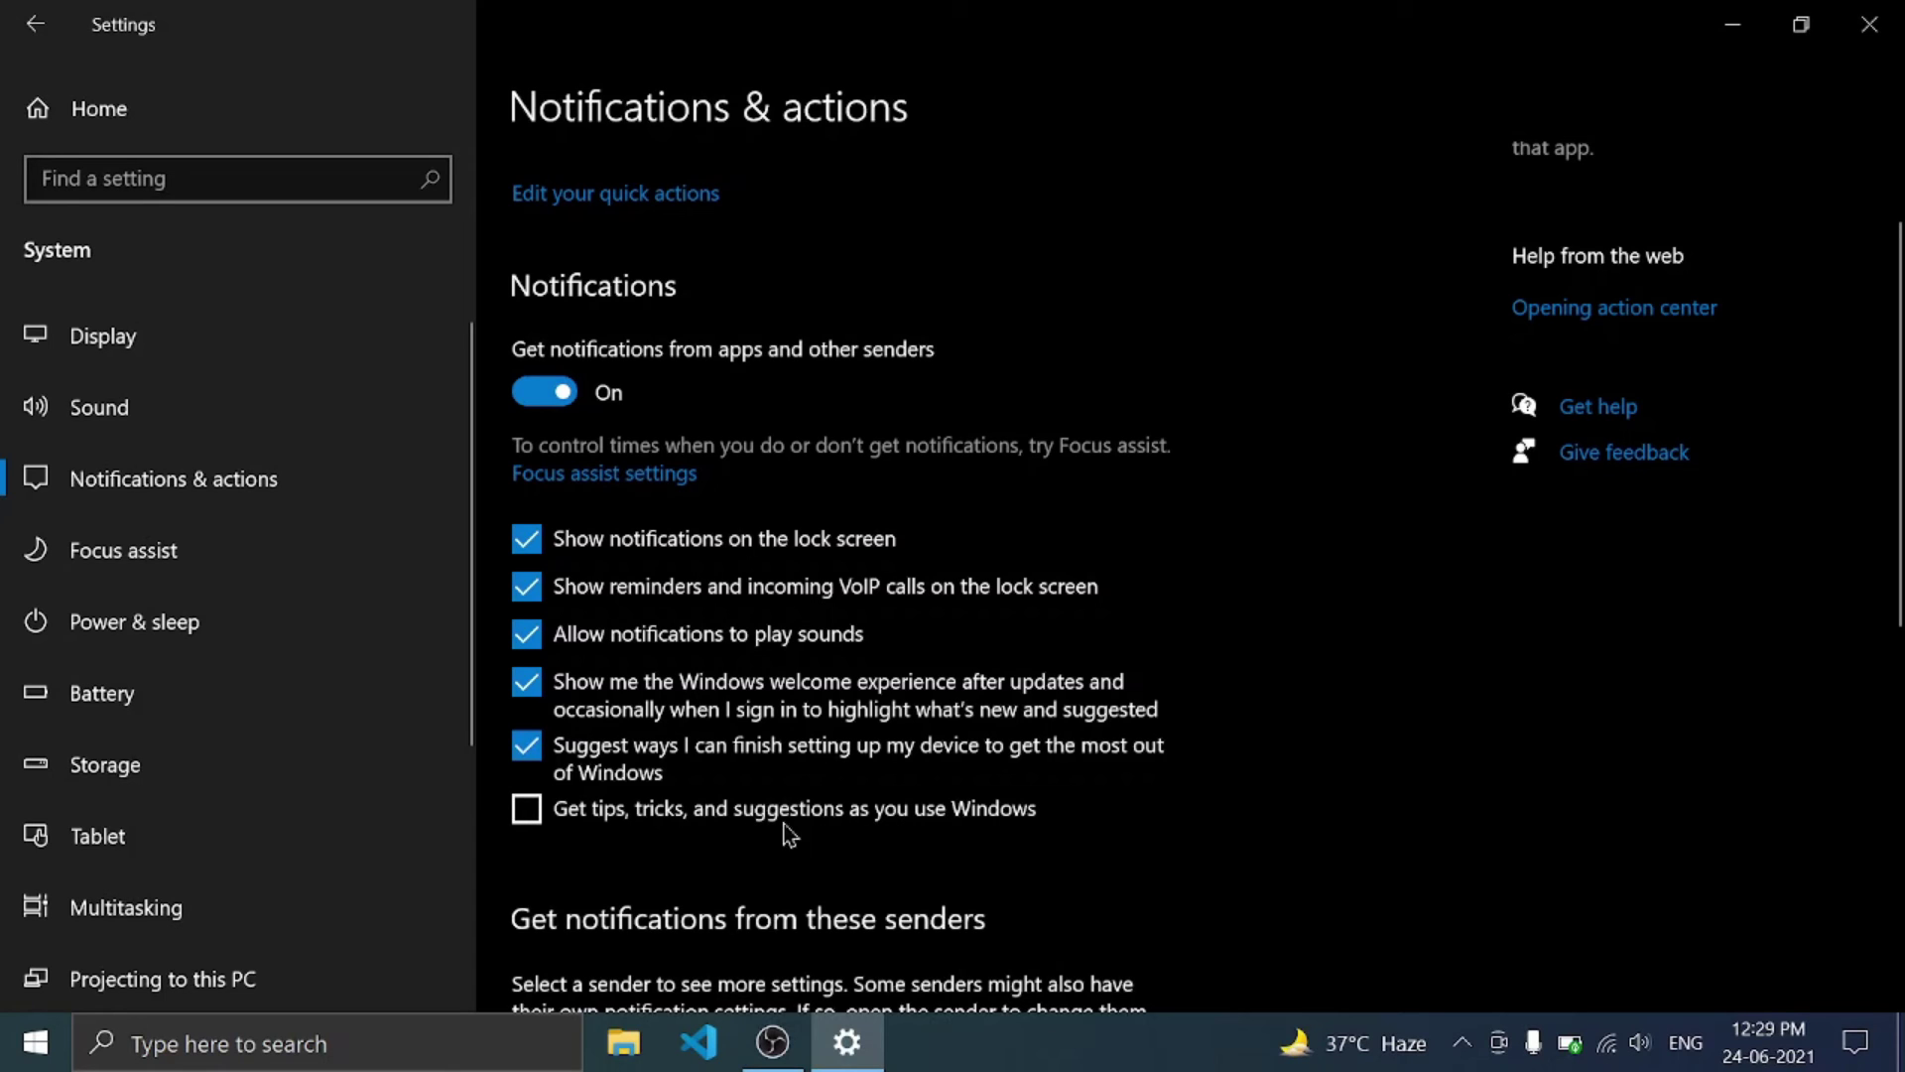
left_click(728, 556)
scroll(689, 843, "down", 3)
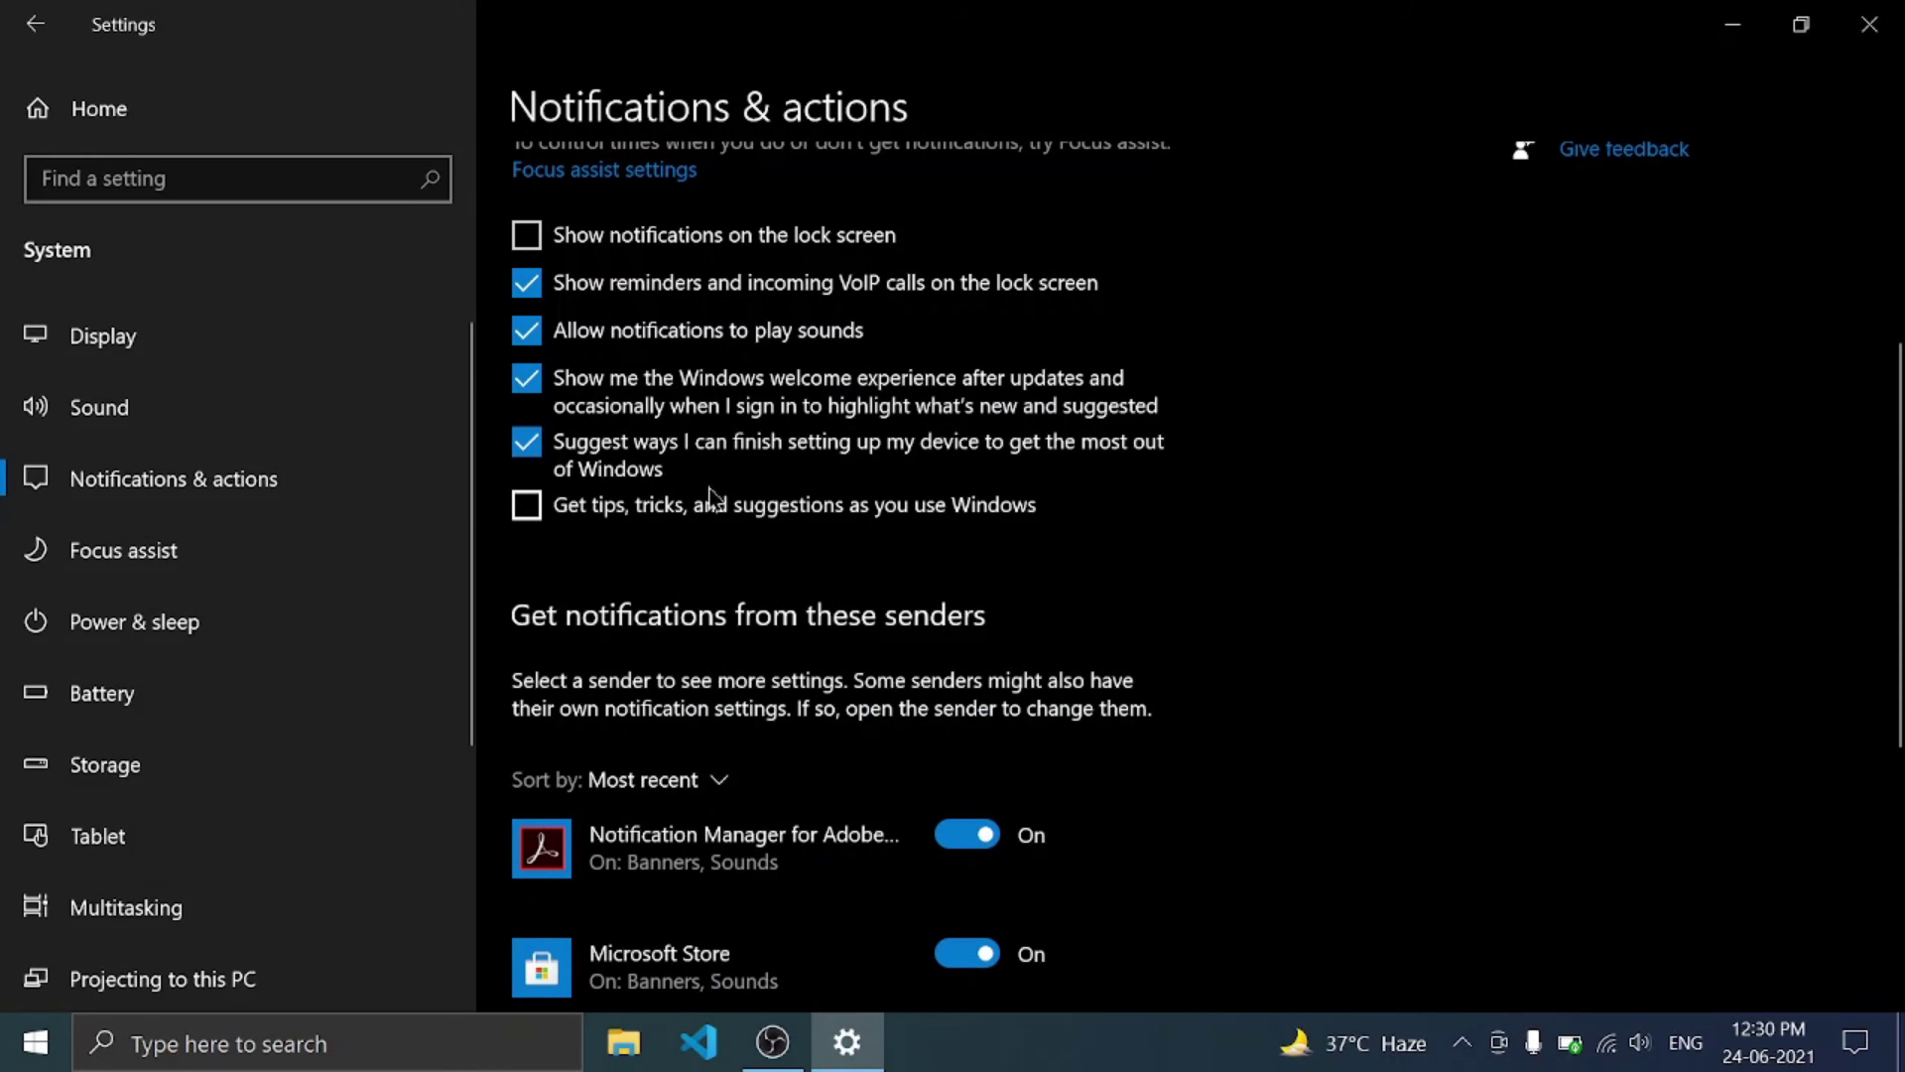
- Close Settings and refresh the desktop
scroll(556, 506, "down", 5)
scroll(1016, 680, "up", 6)
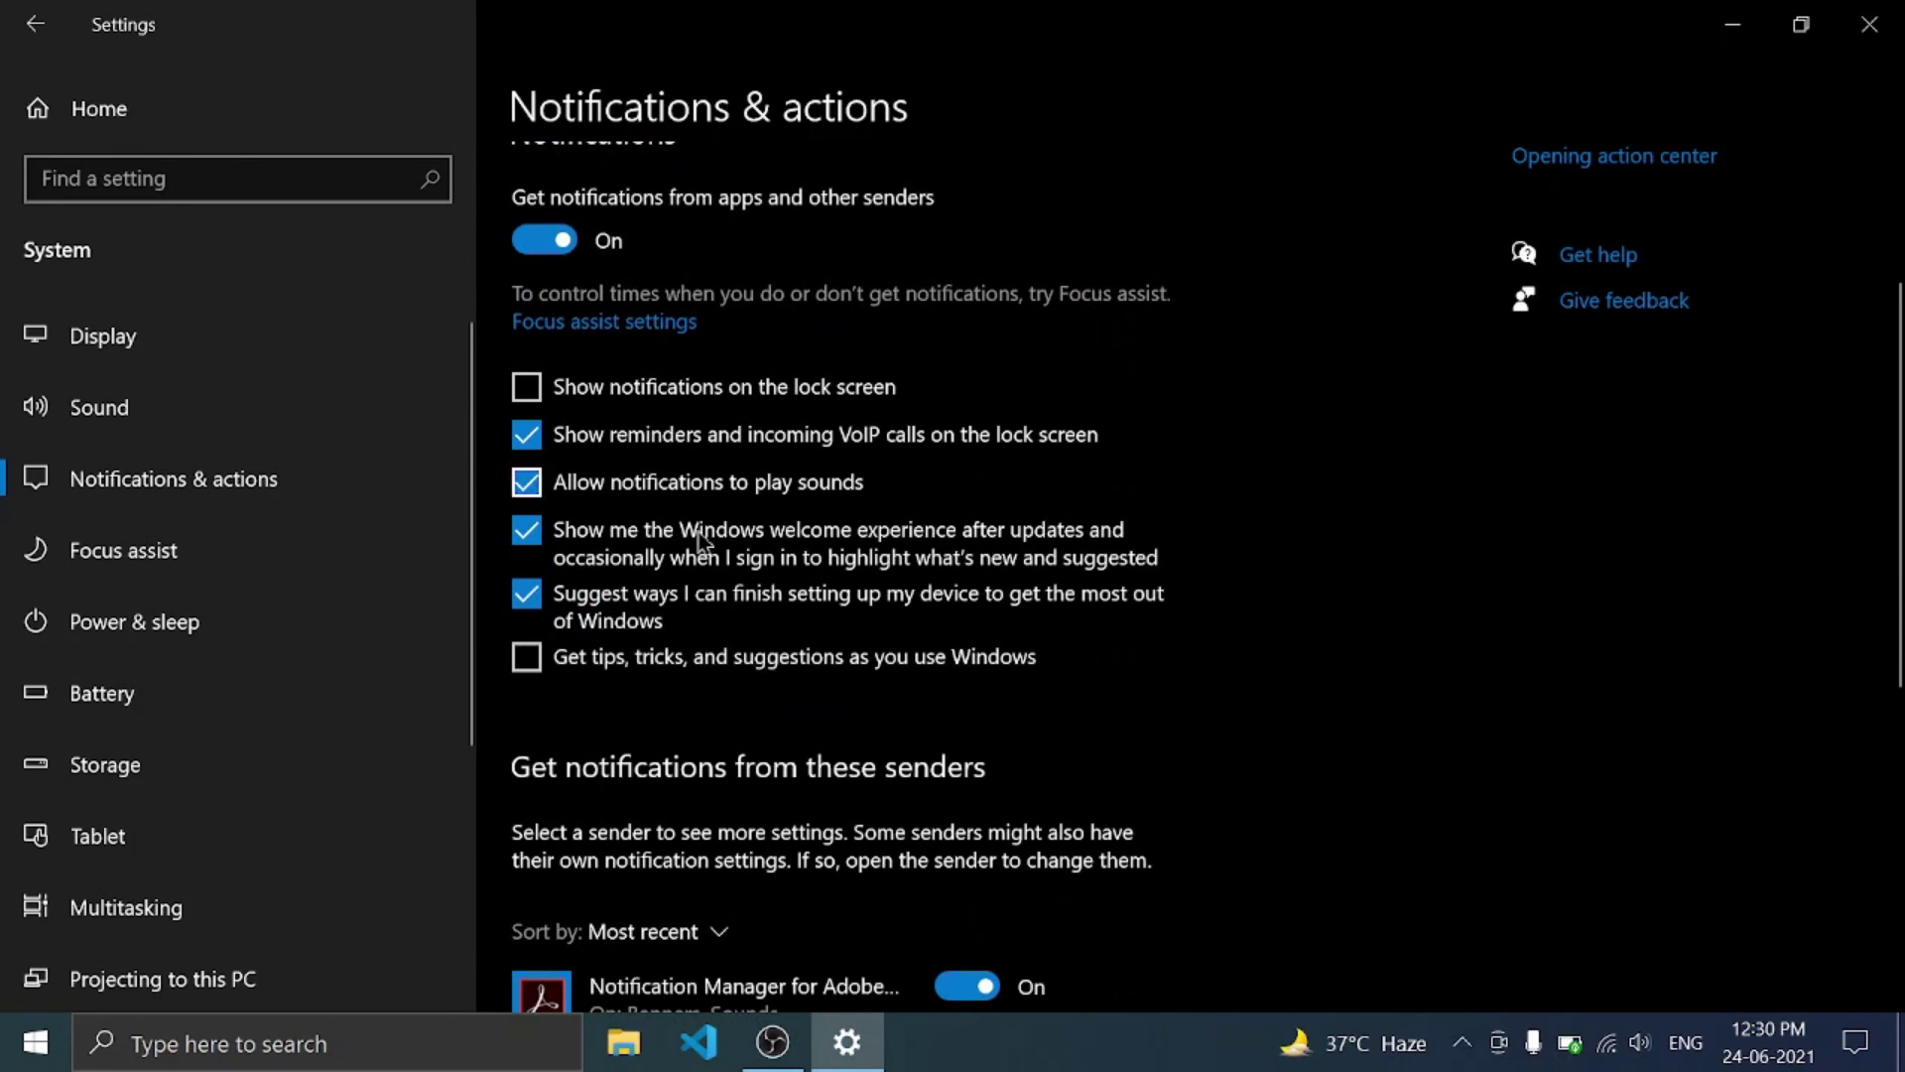
scroll(694, 536, "up", 3)
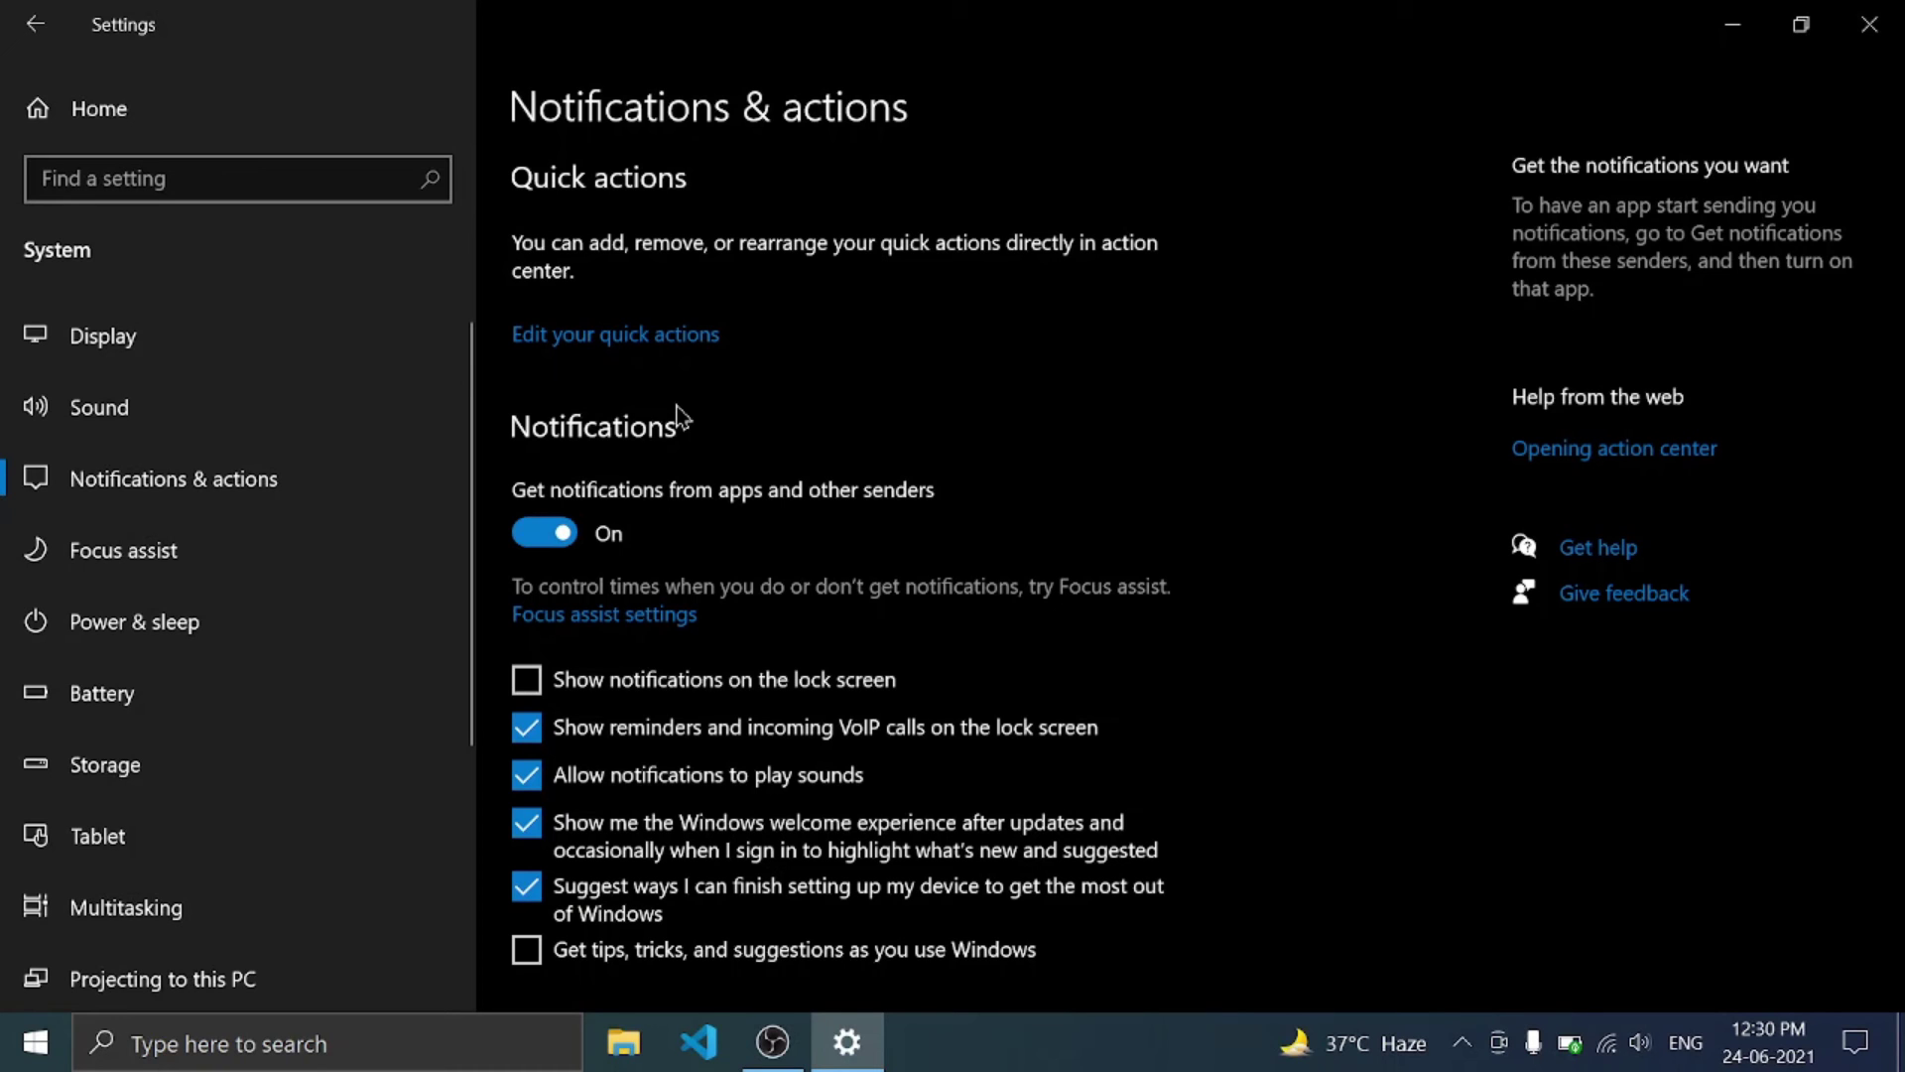
left_click(1869, 24)
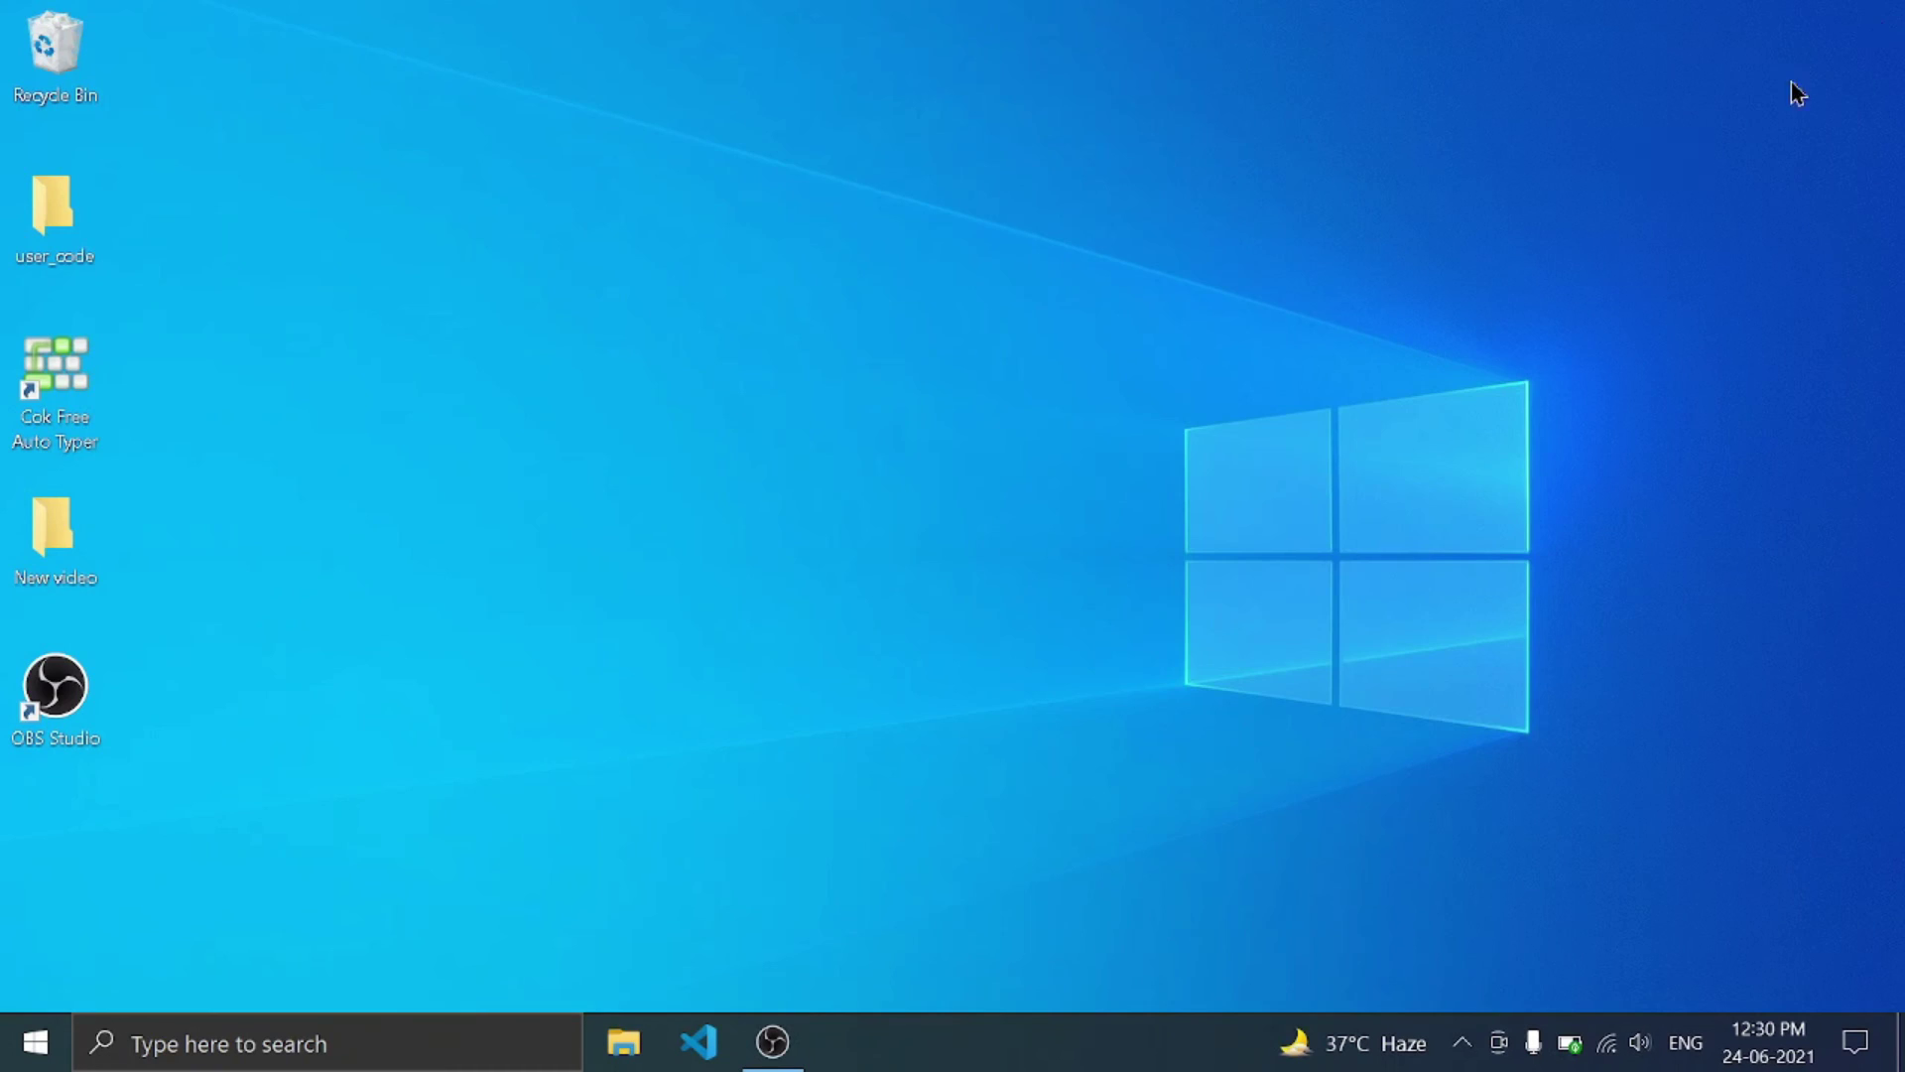
right_click(999, 158)
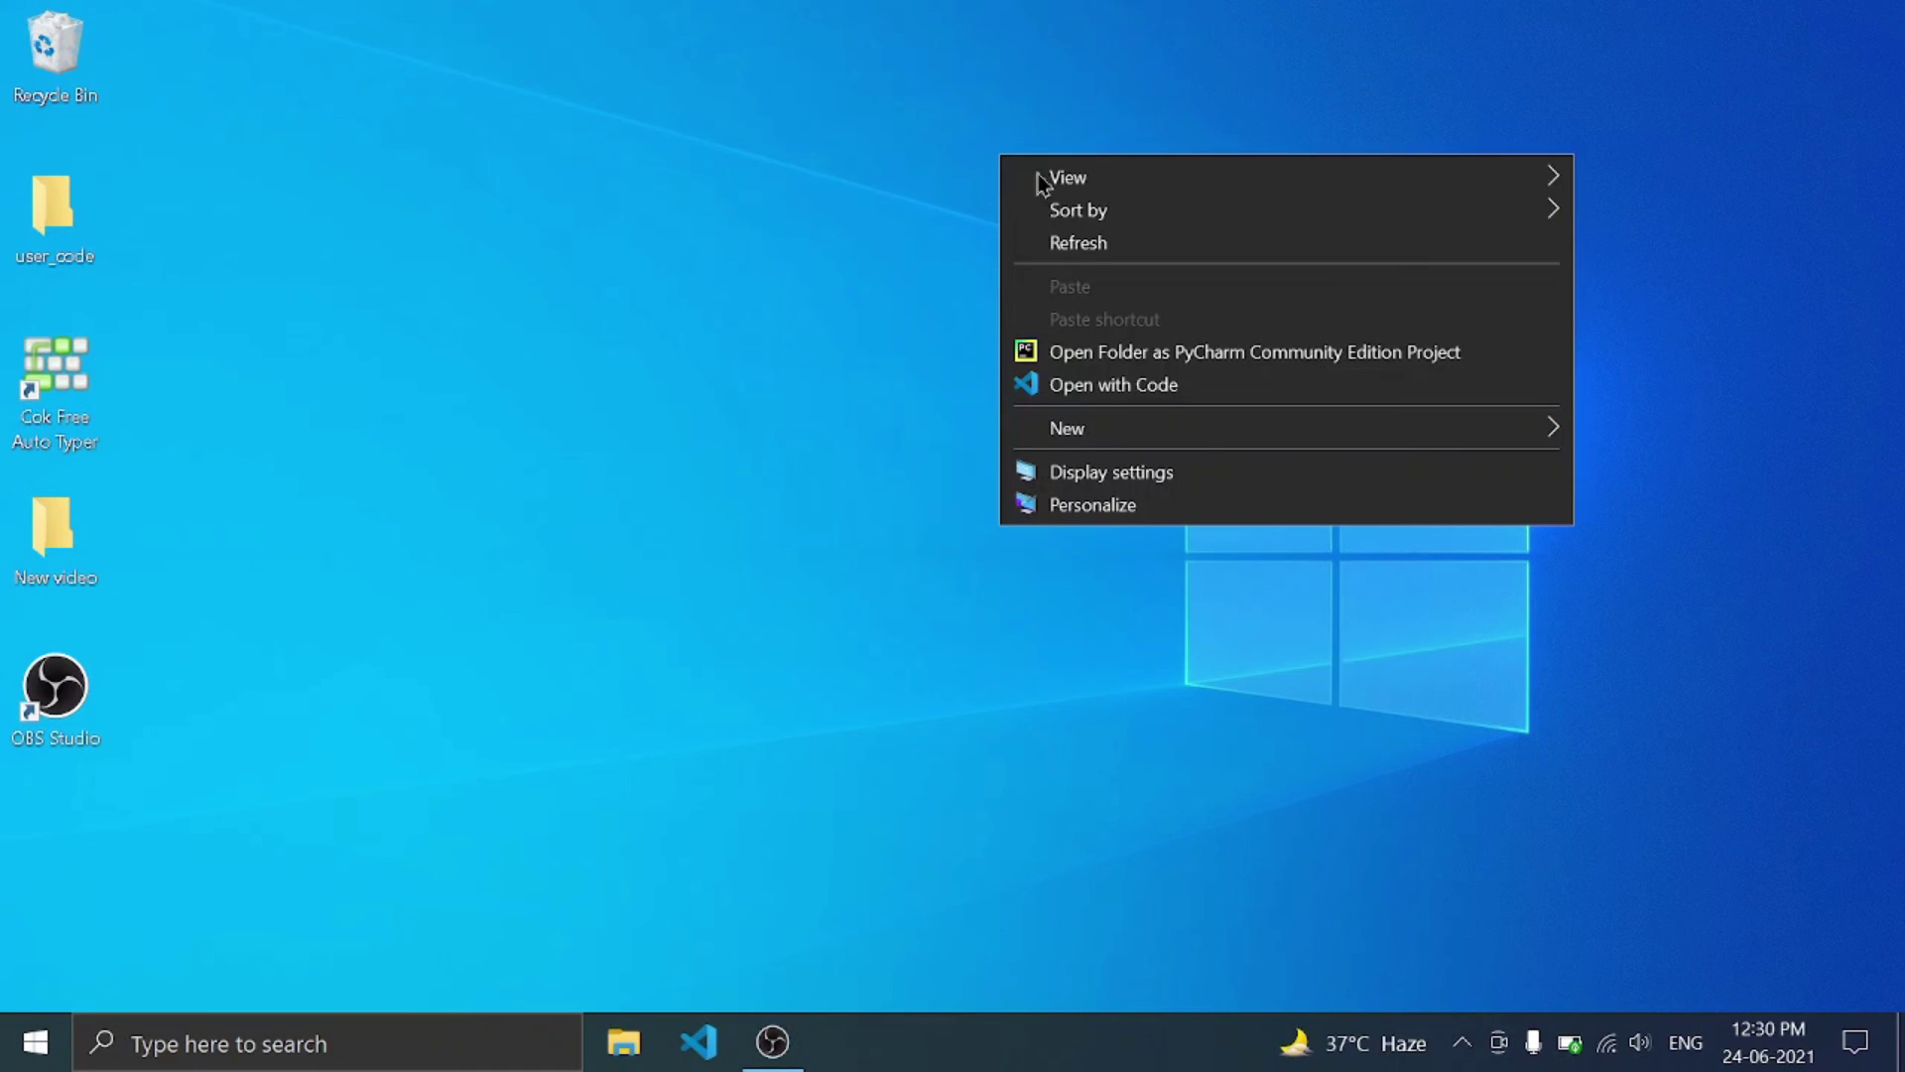
left_click(1109, 246)
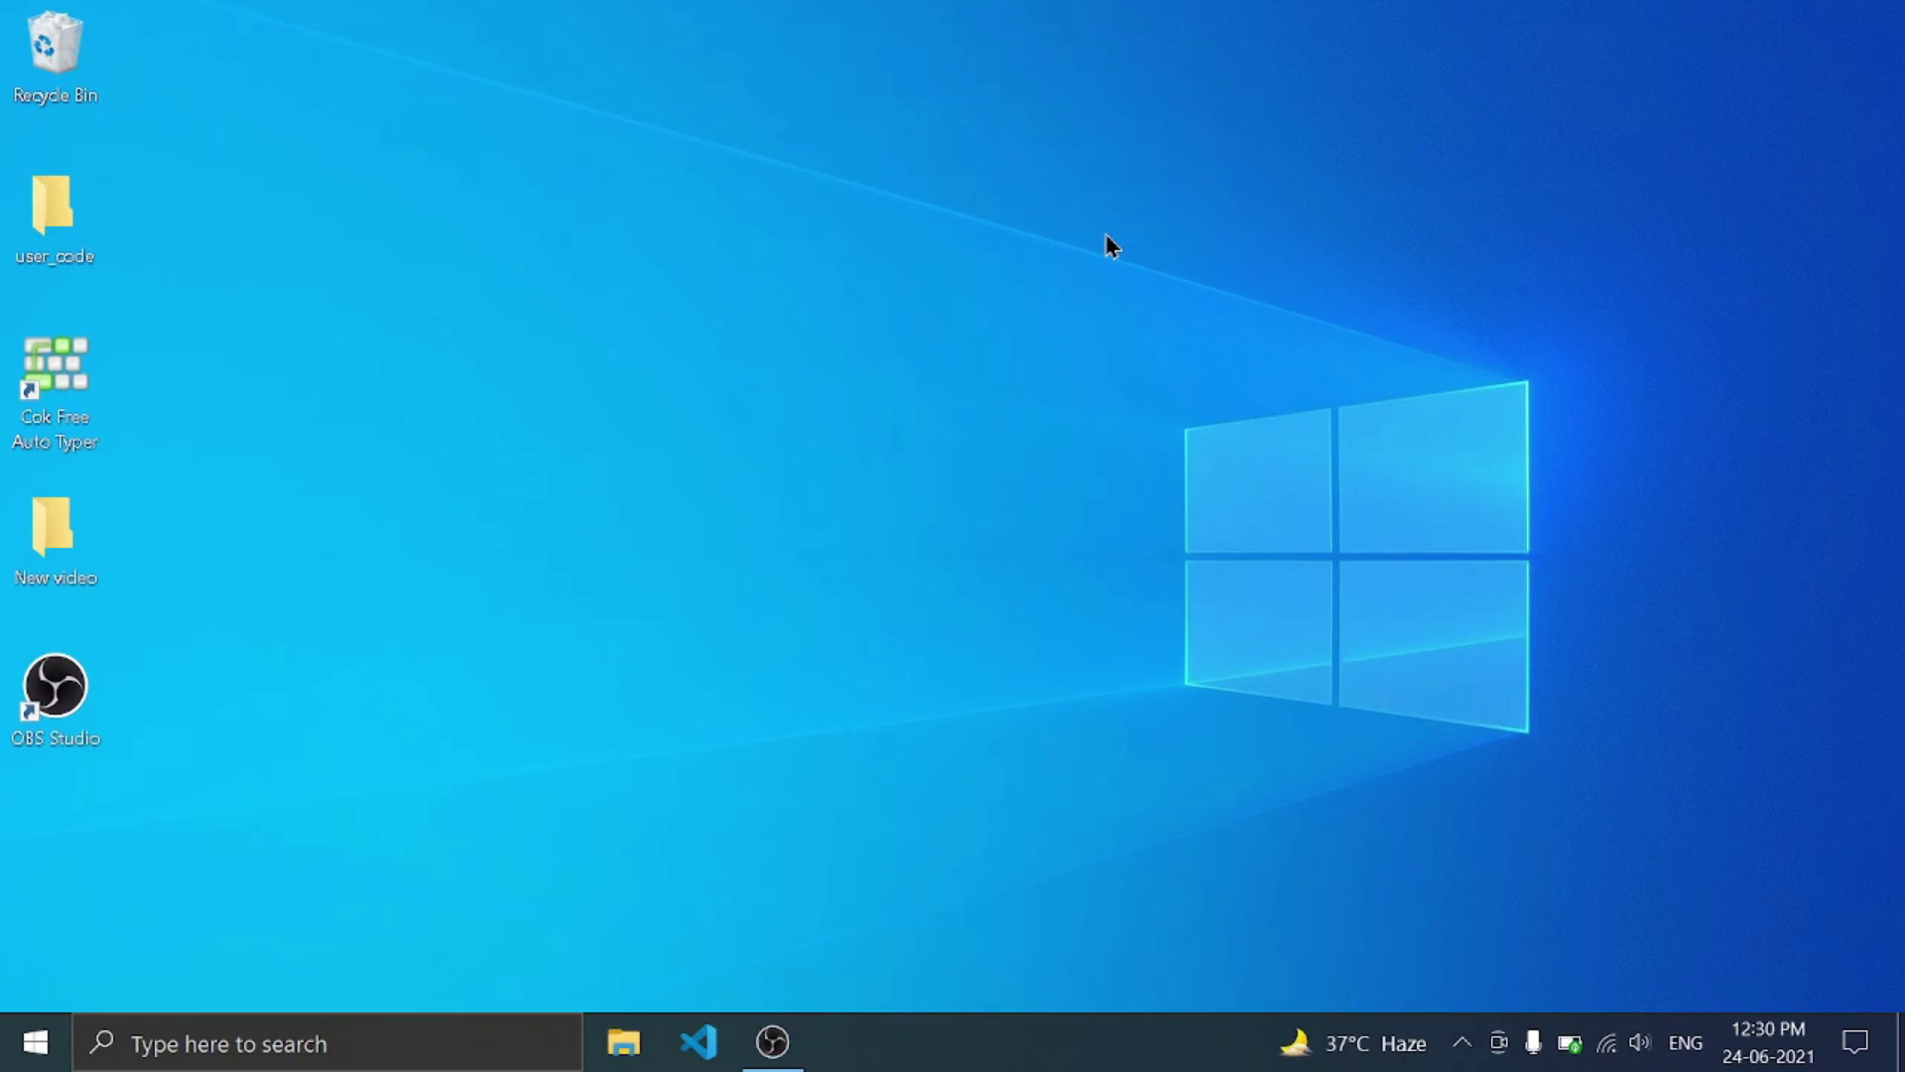
- Search Windows for "run", open Run and execute %temp% to open the Temp folder
left_click(328, 1044)
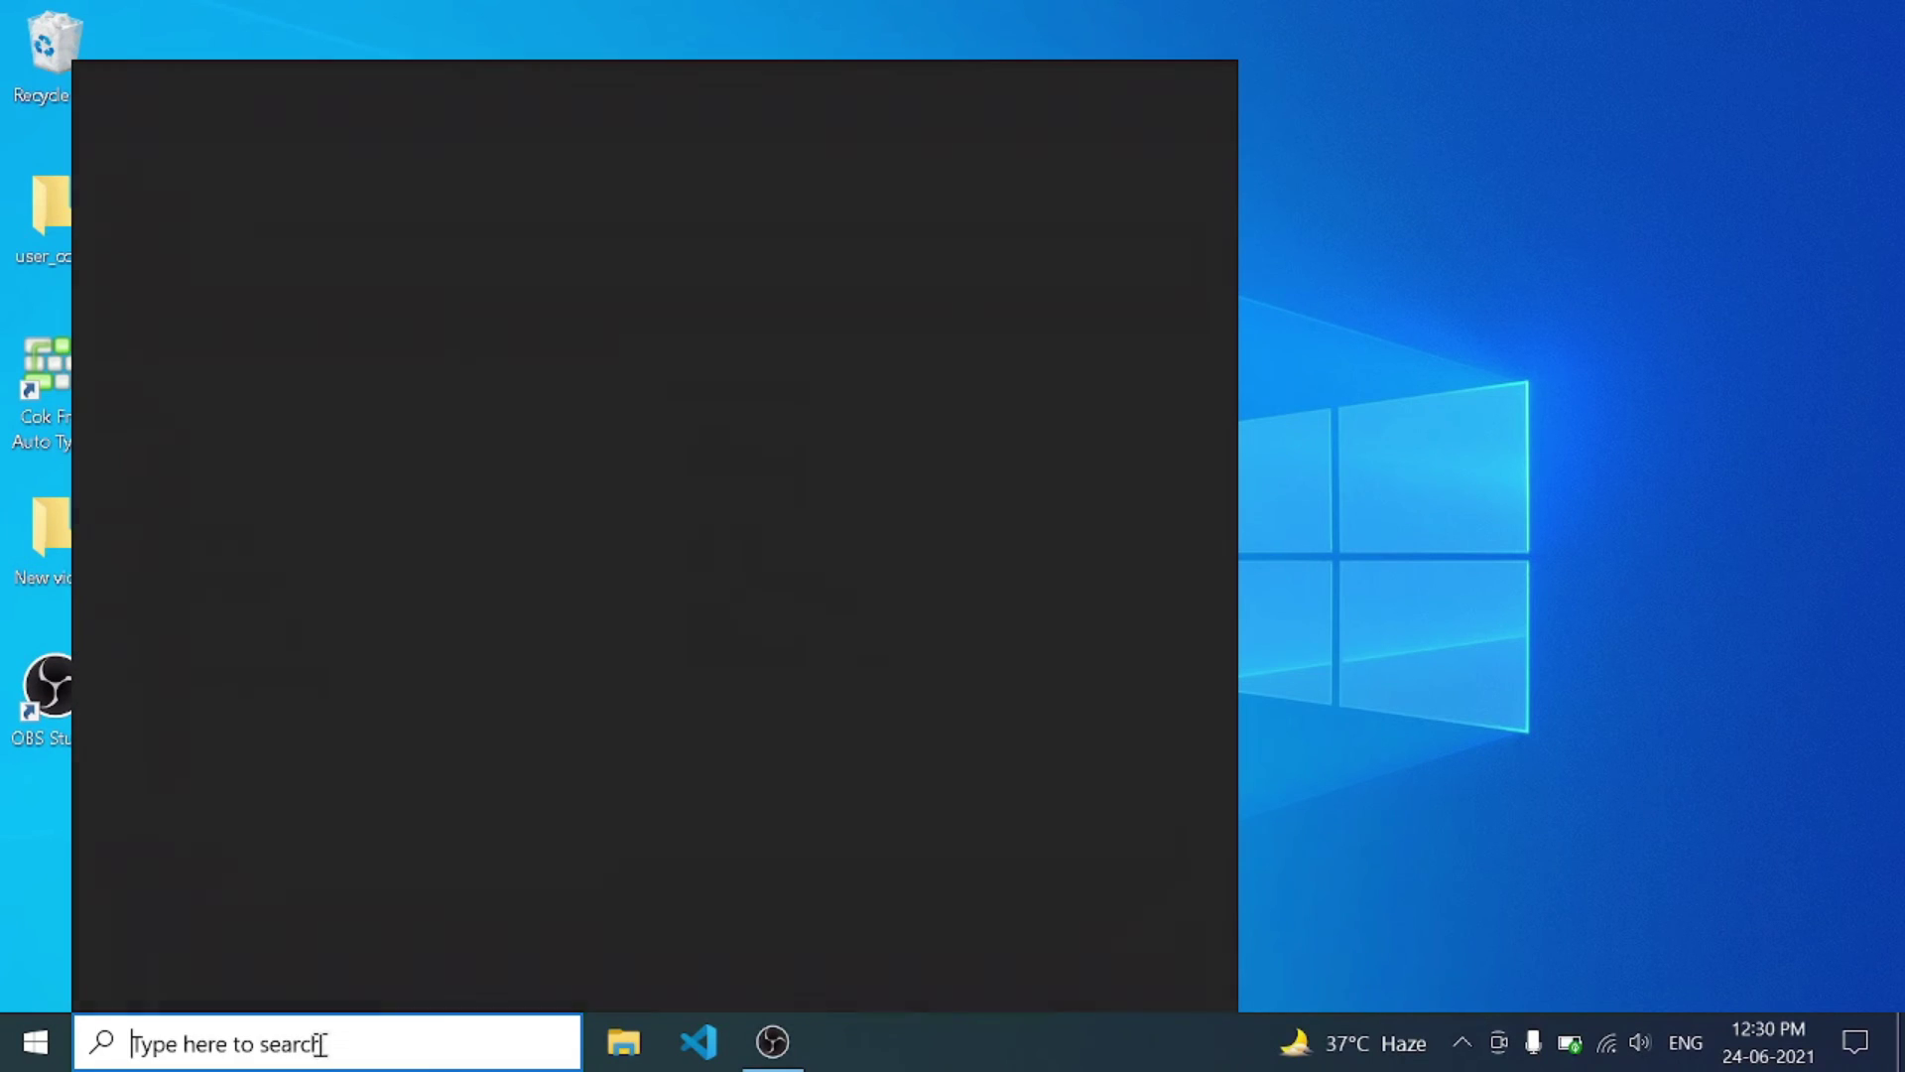
type("run")
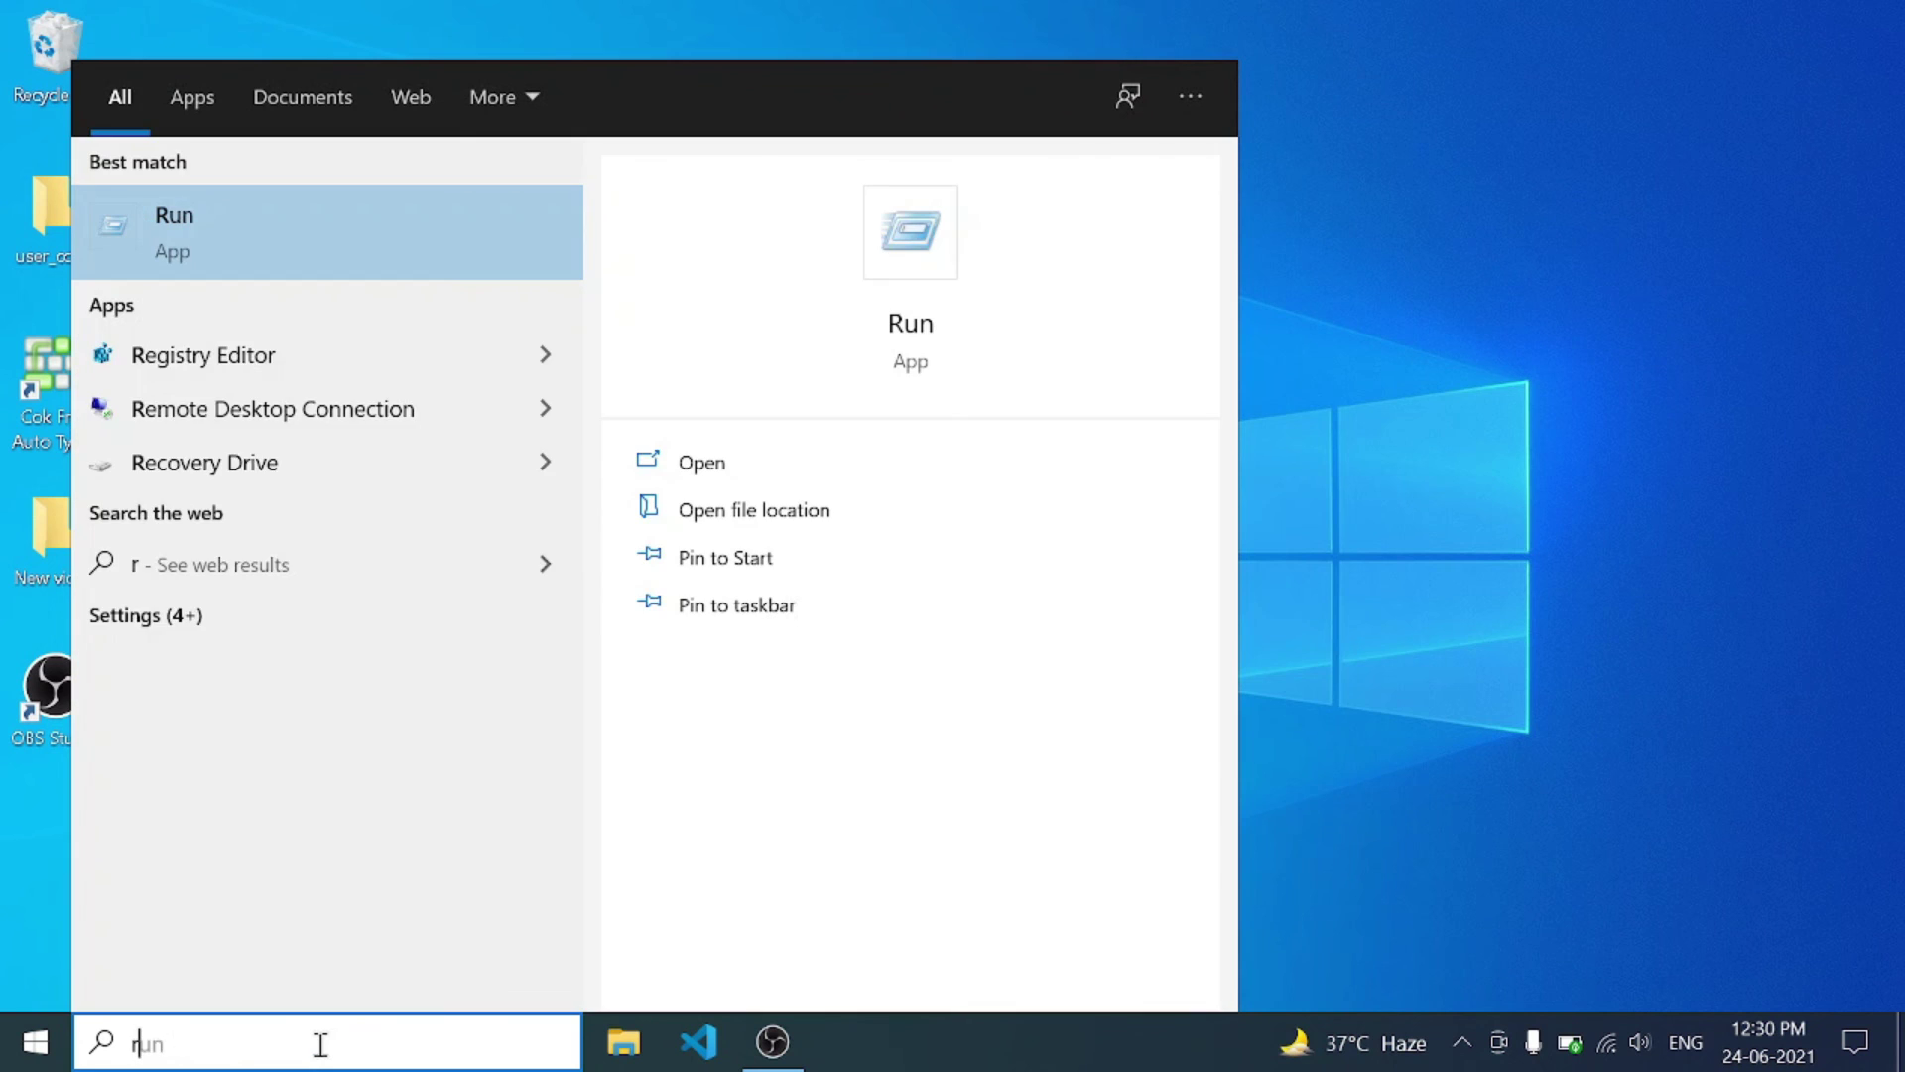
left_click(206, 236)
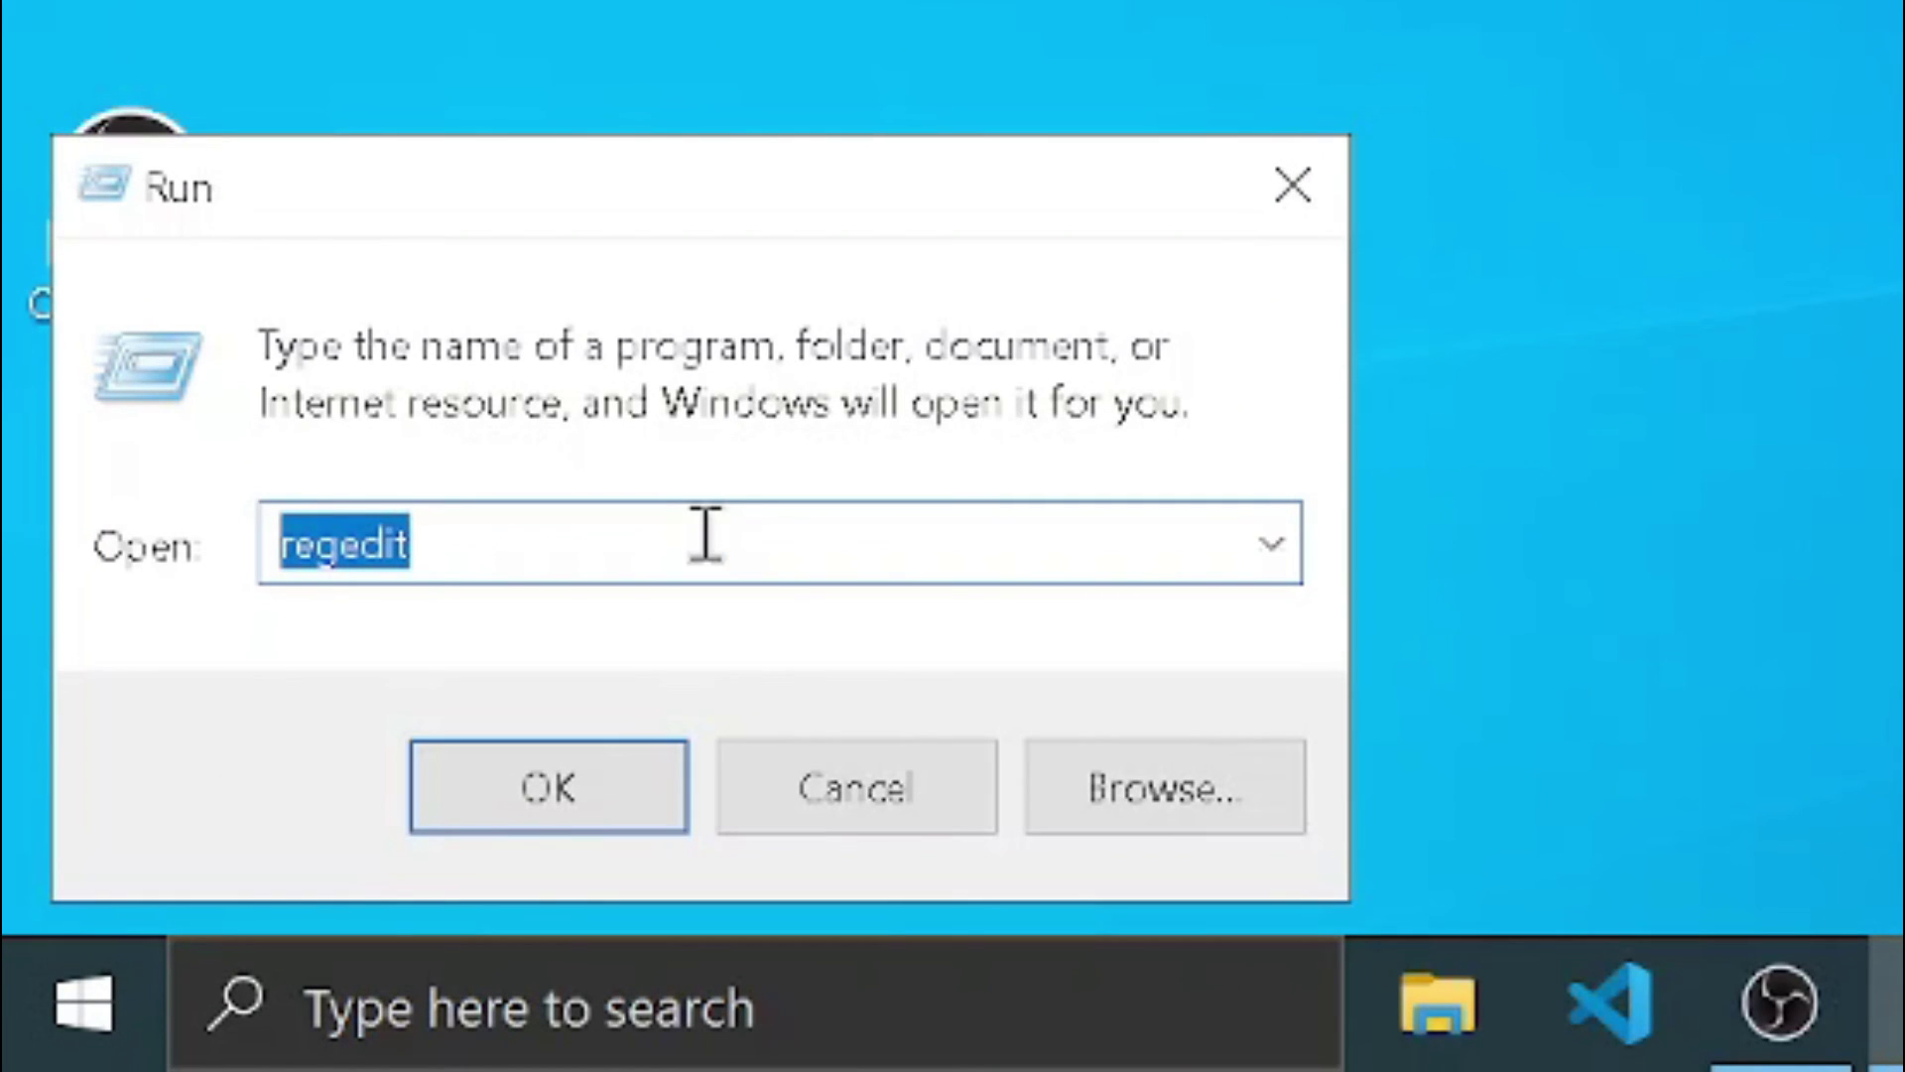
type("%temp")
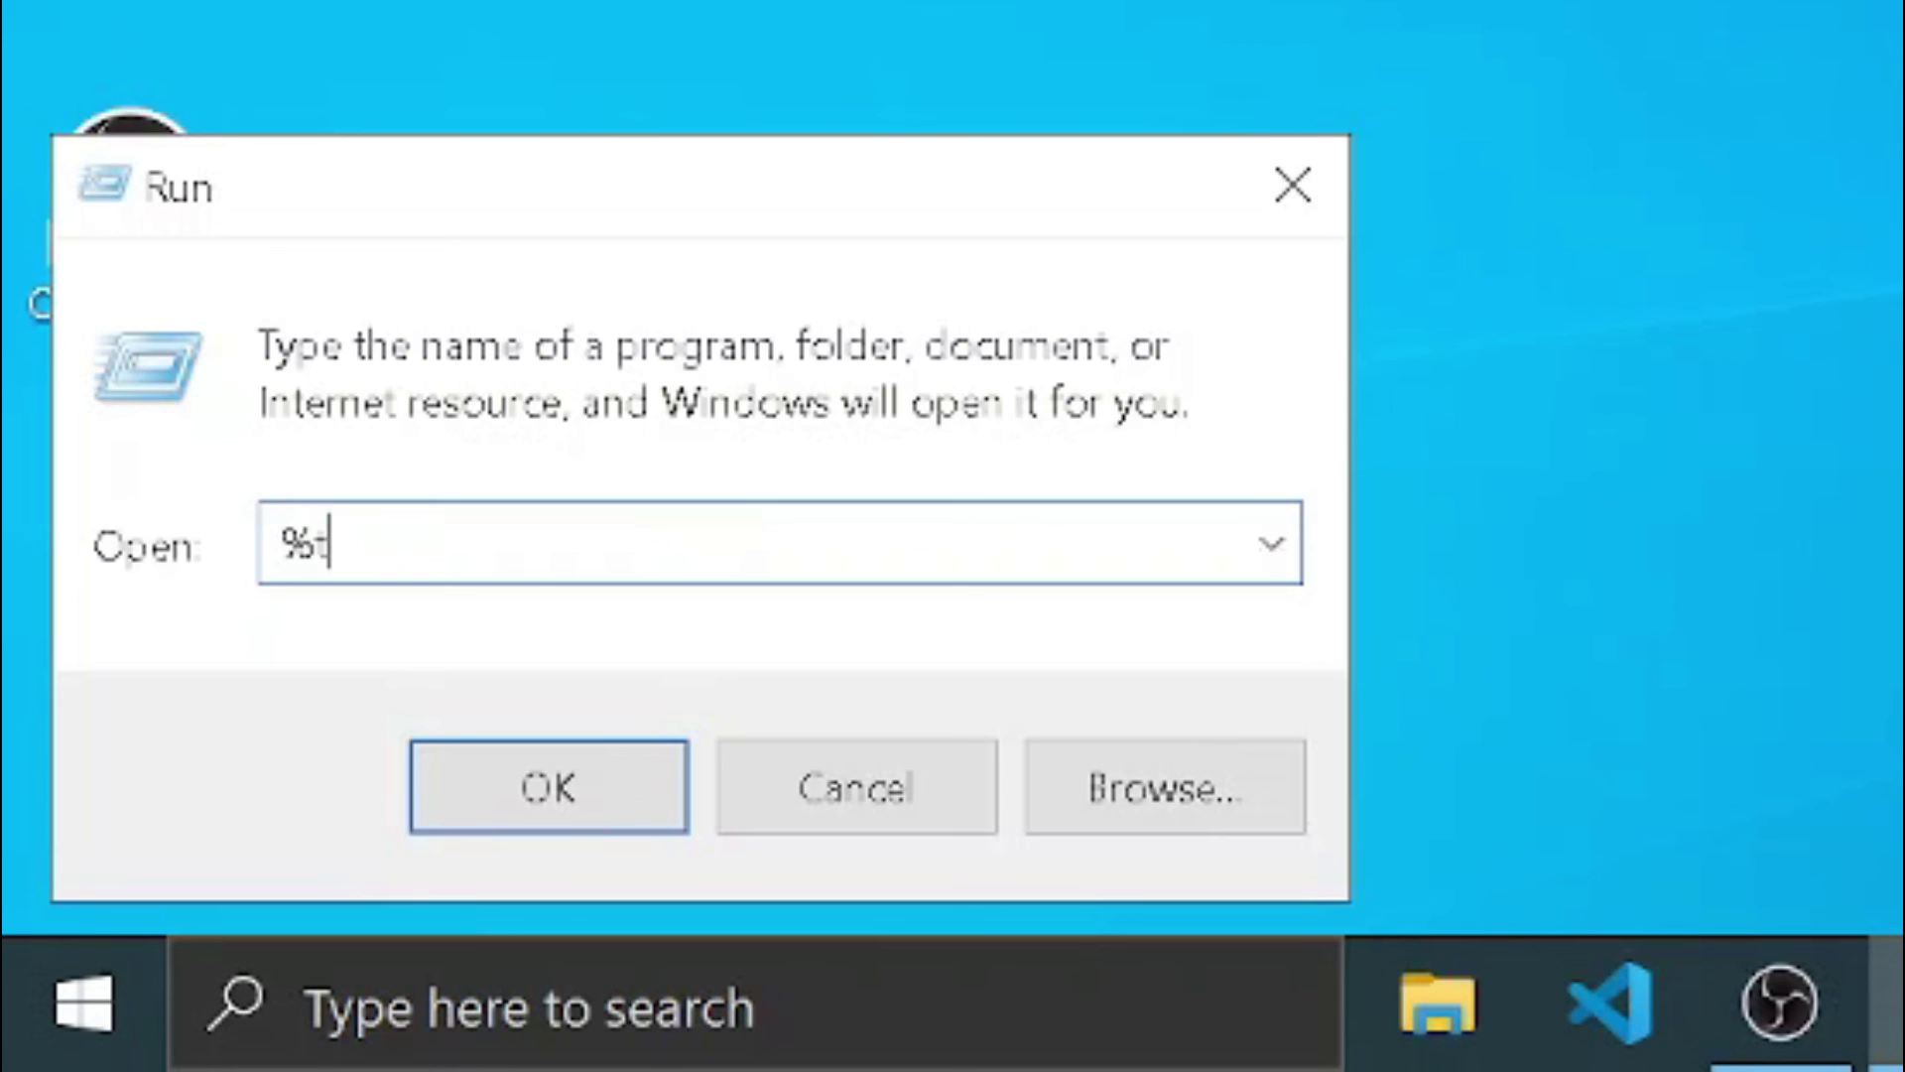
type("%")
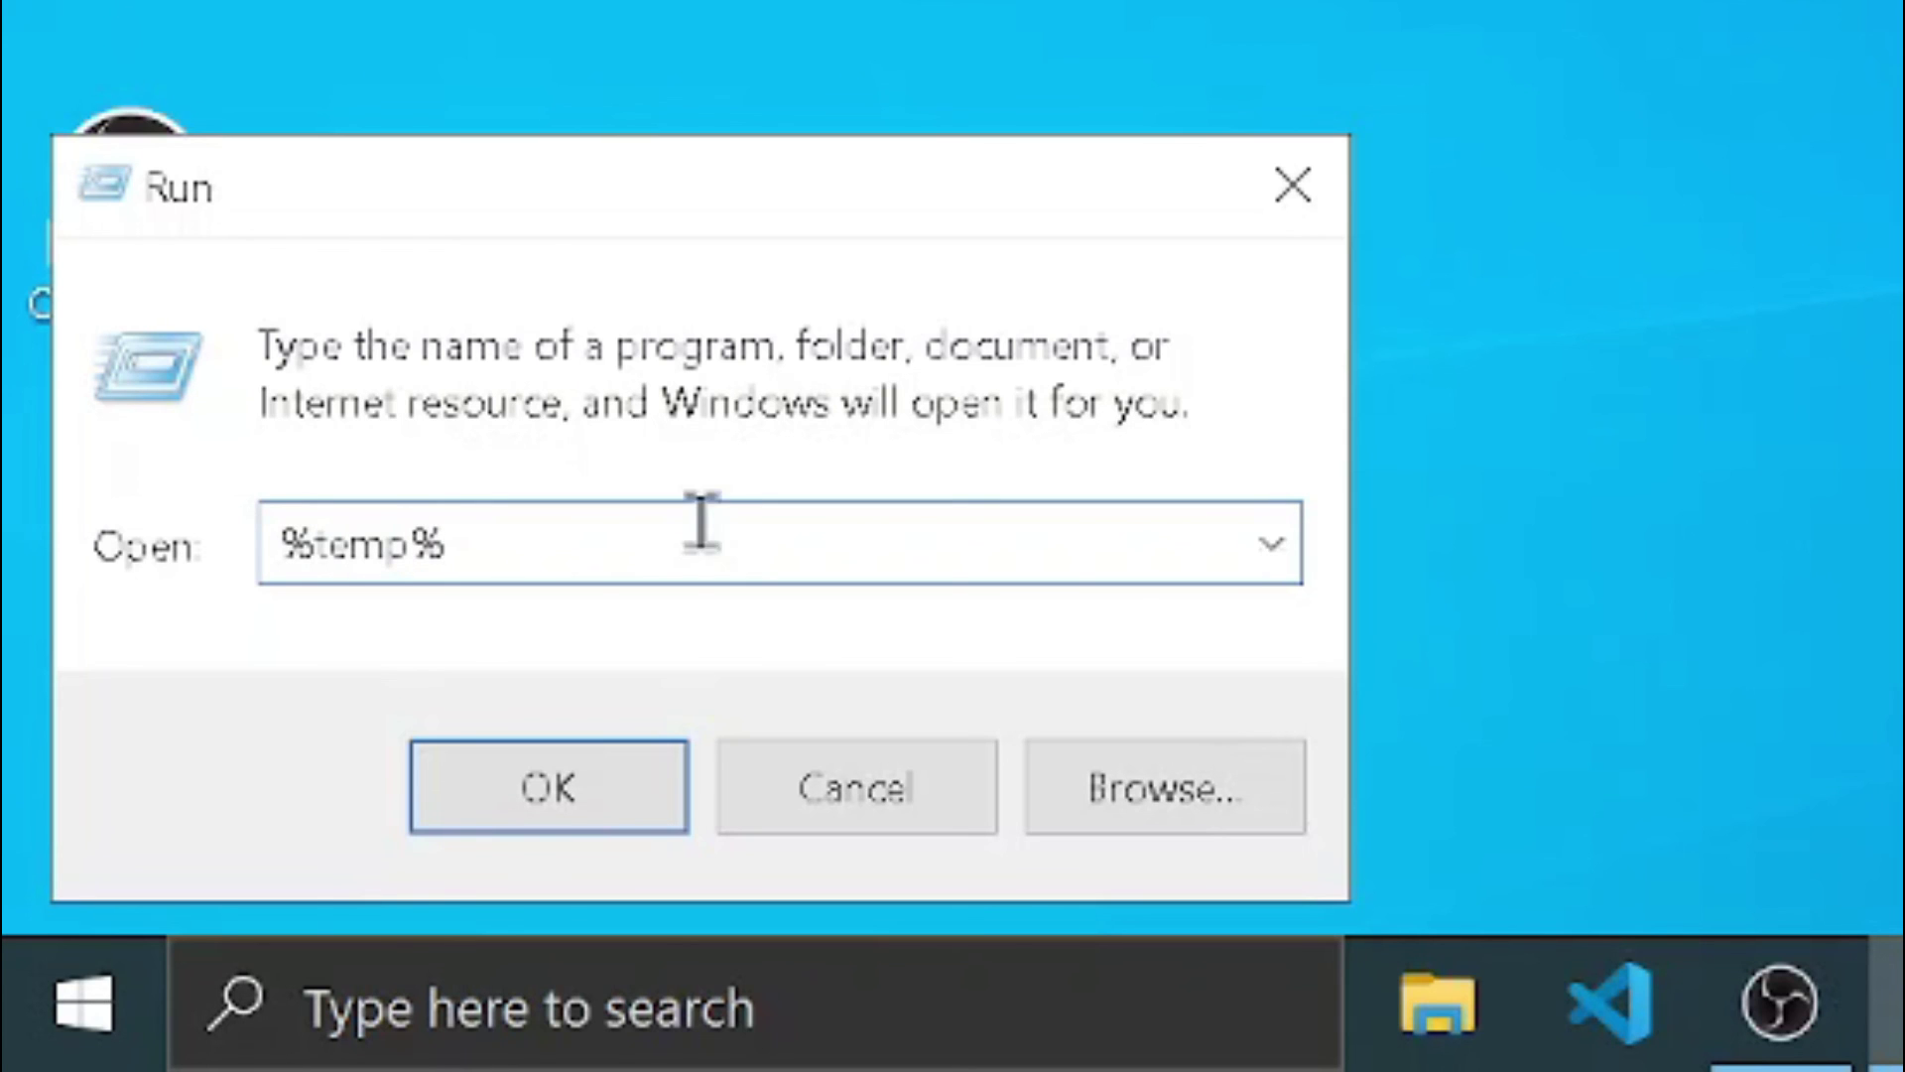
left_click(556, 787)
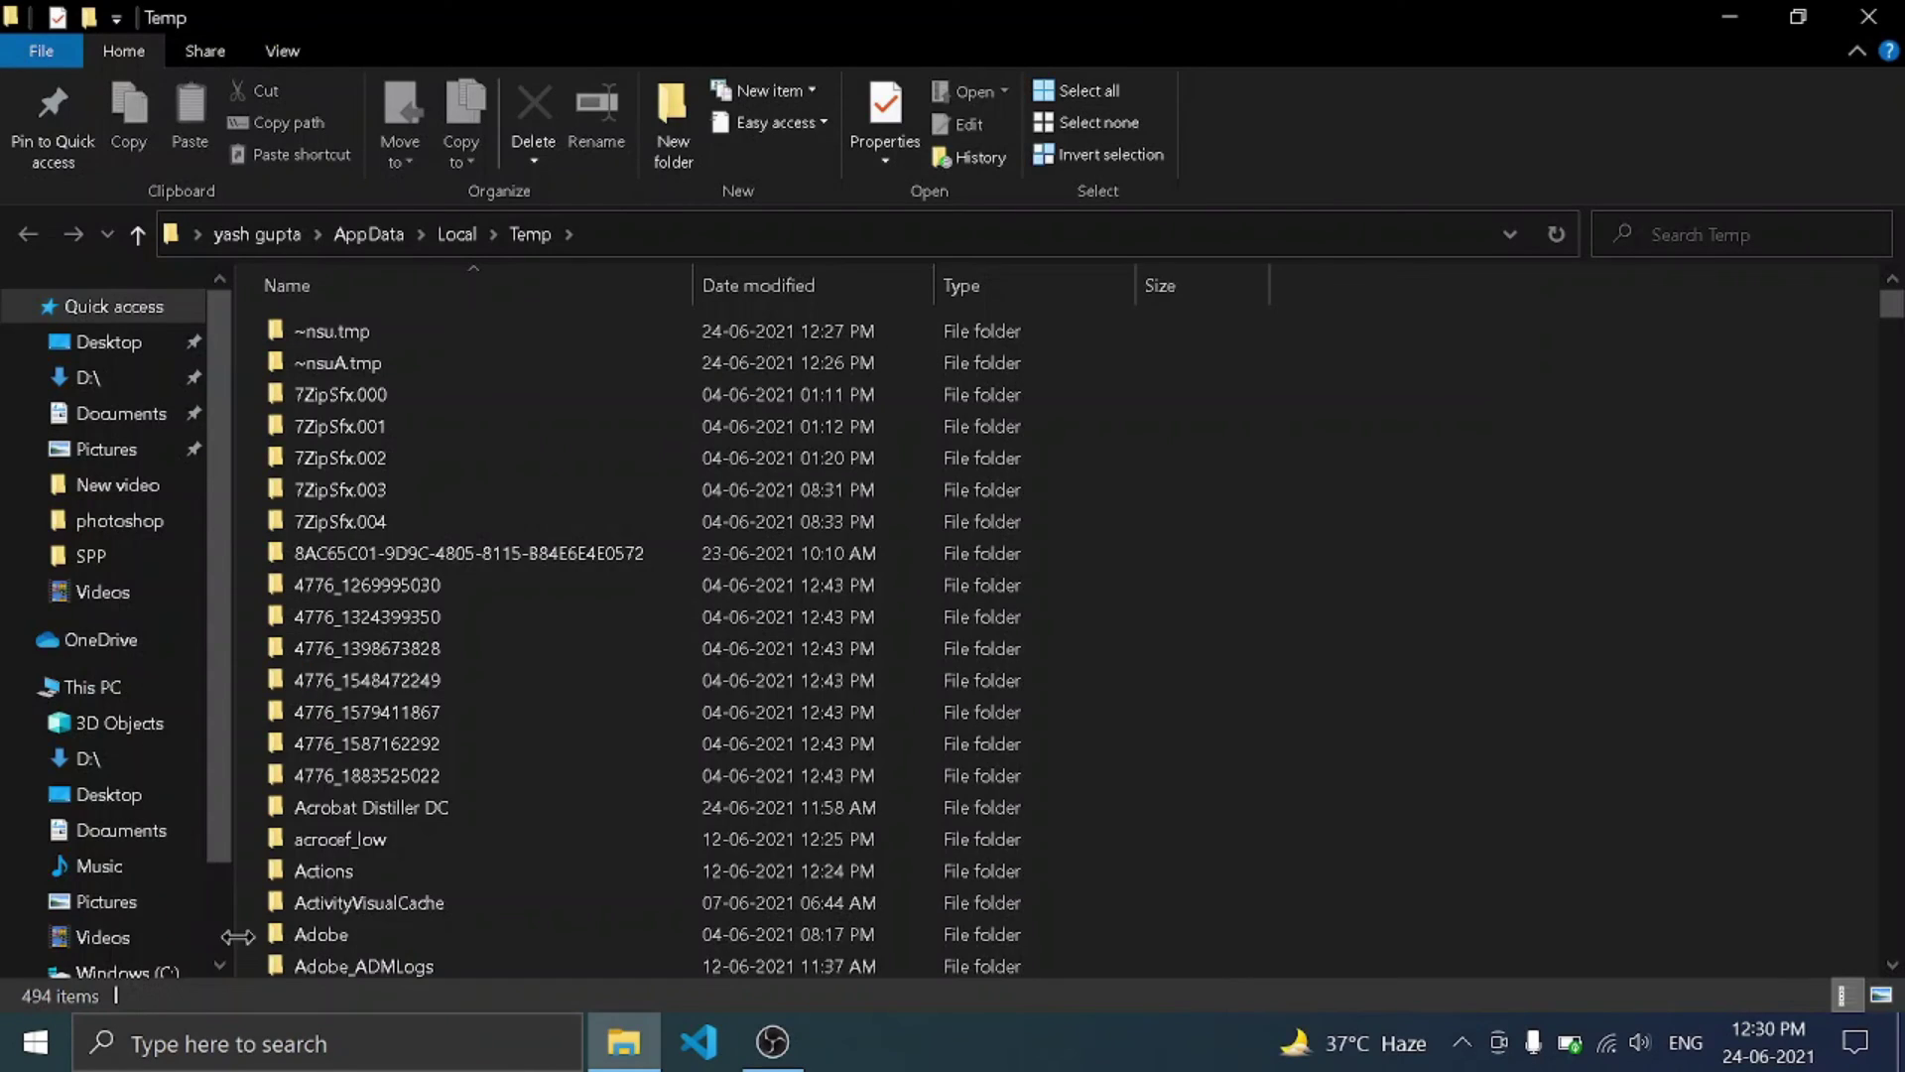
- Permanently delete all items in the Temp folder and confirm the deletion
scroll(536, 759, "down", 12)
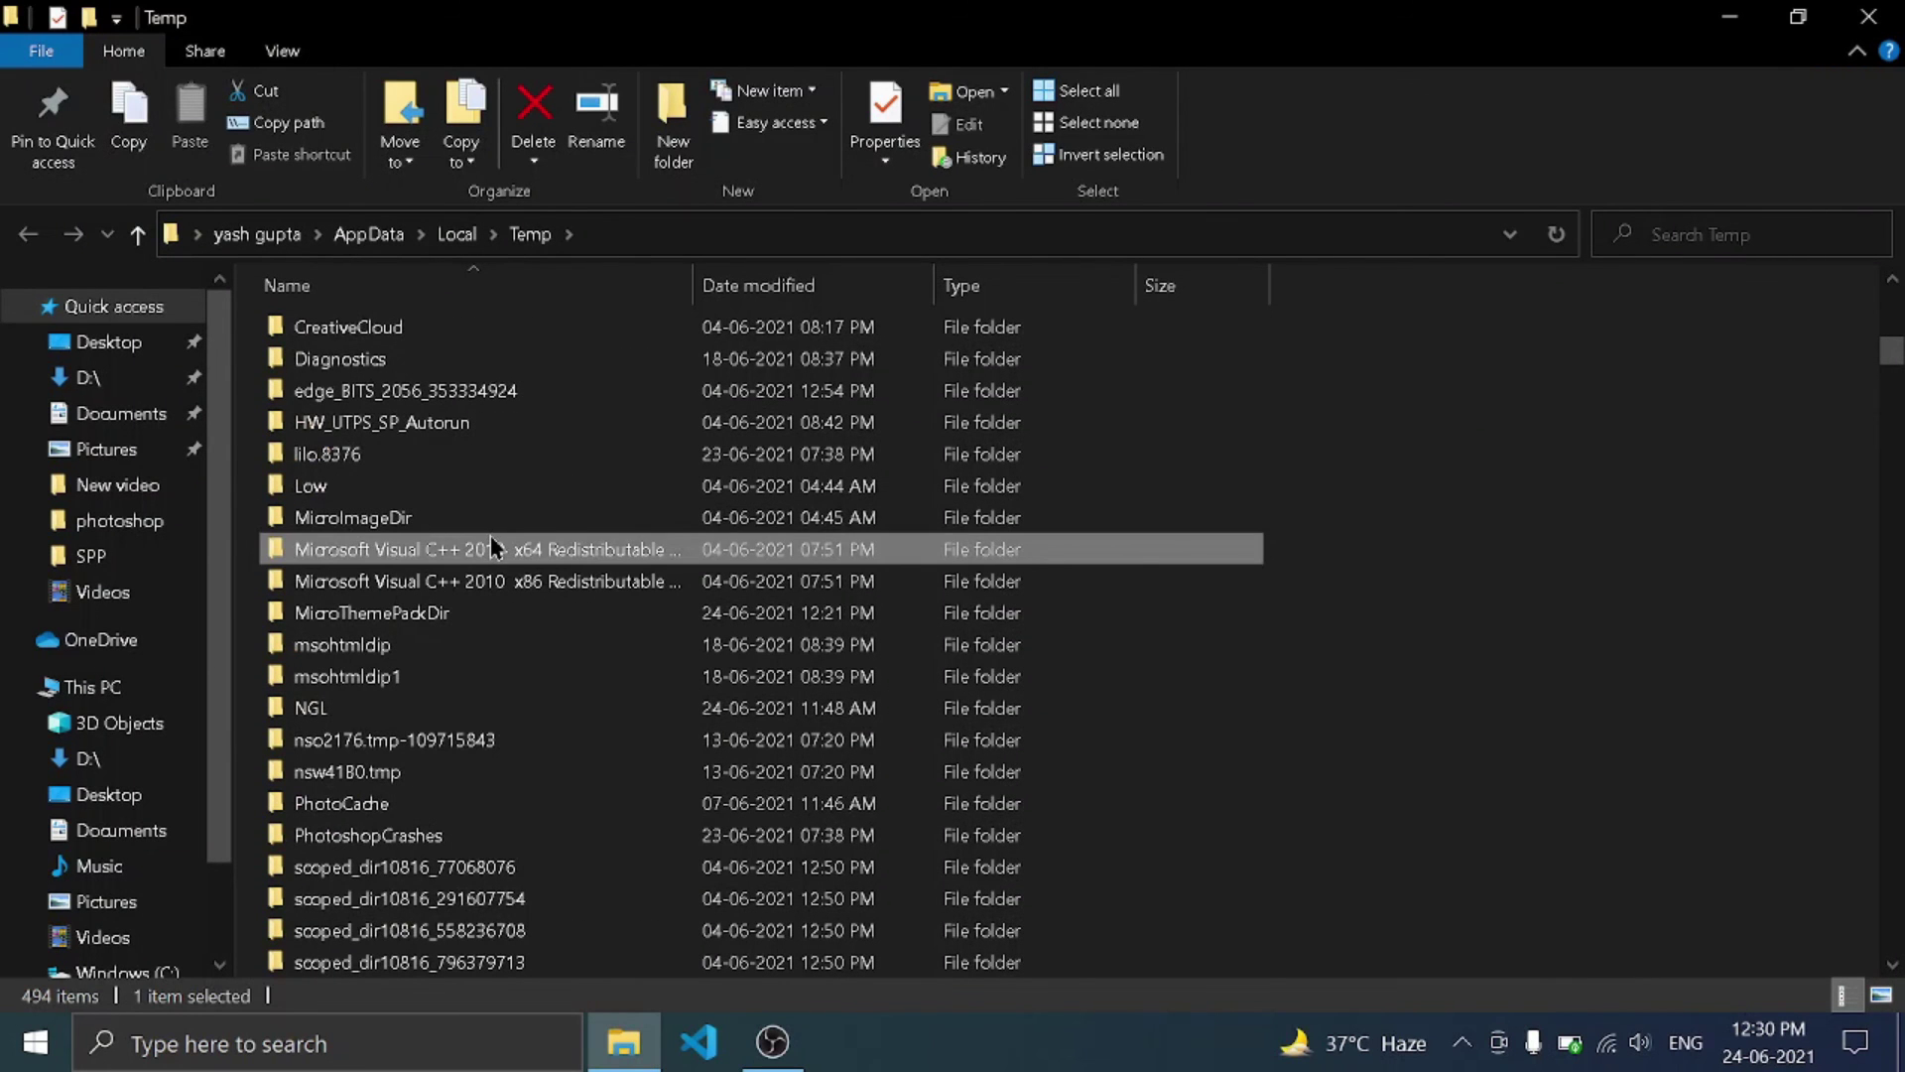
key("ctrl+a")
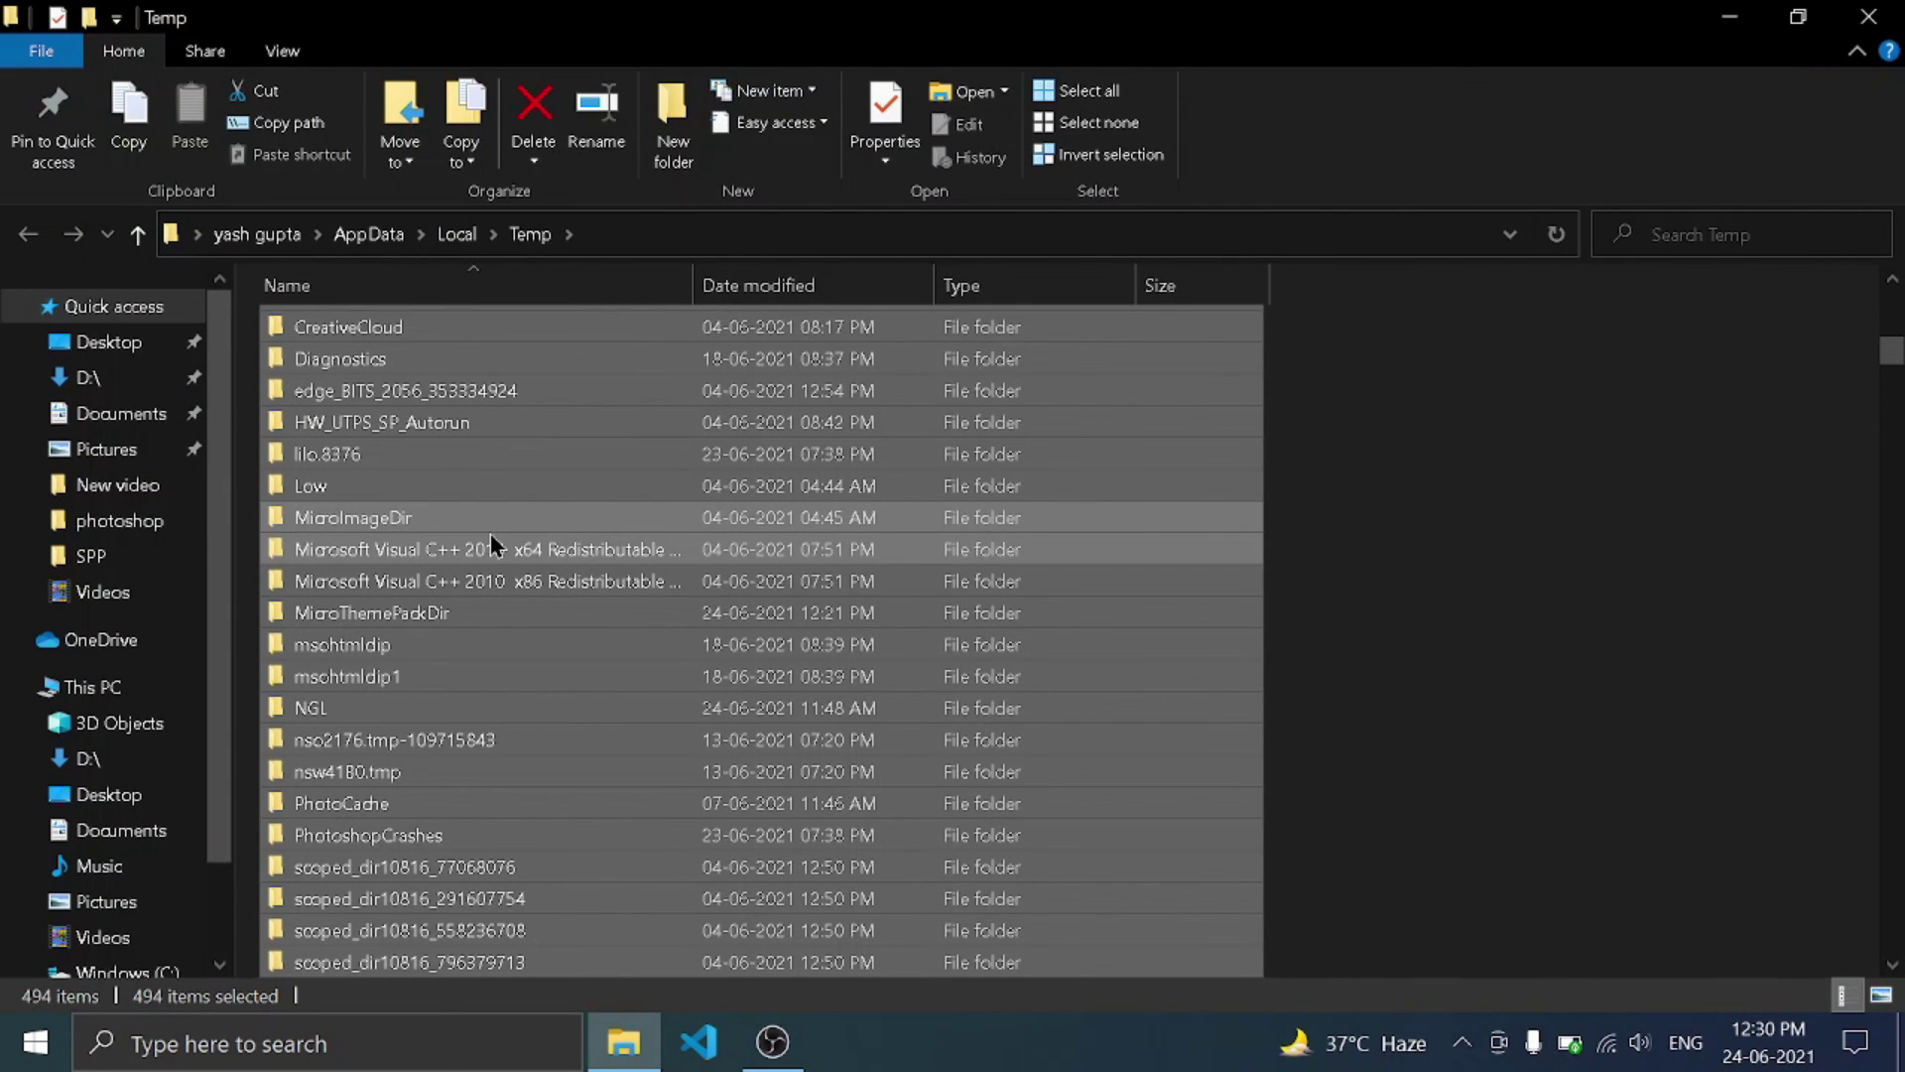
key("shift+Delete")
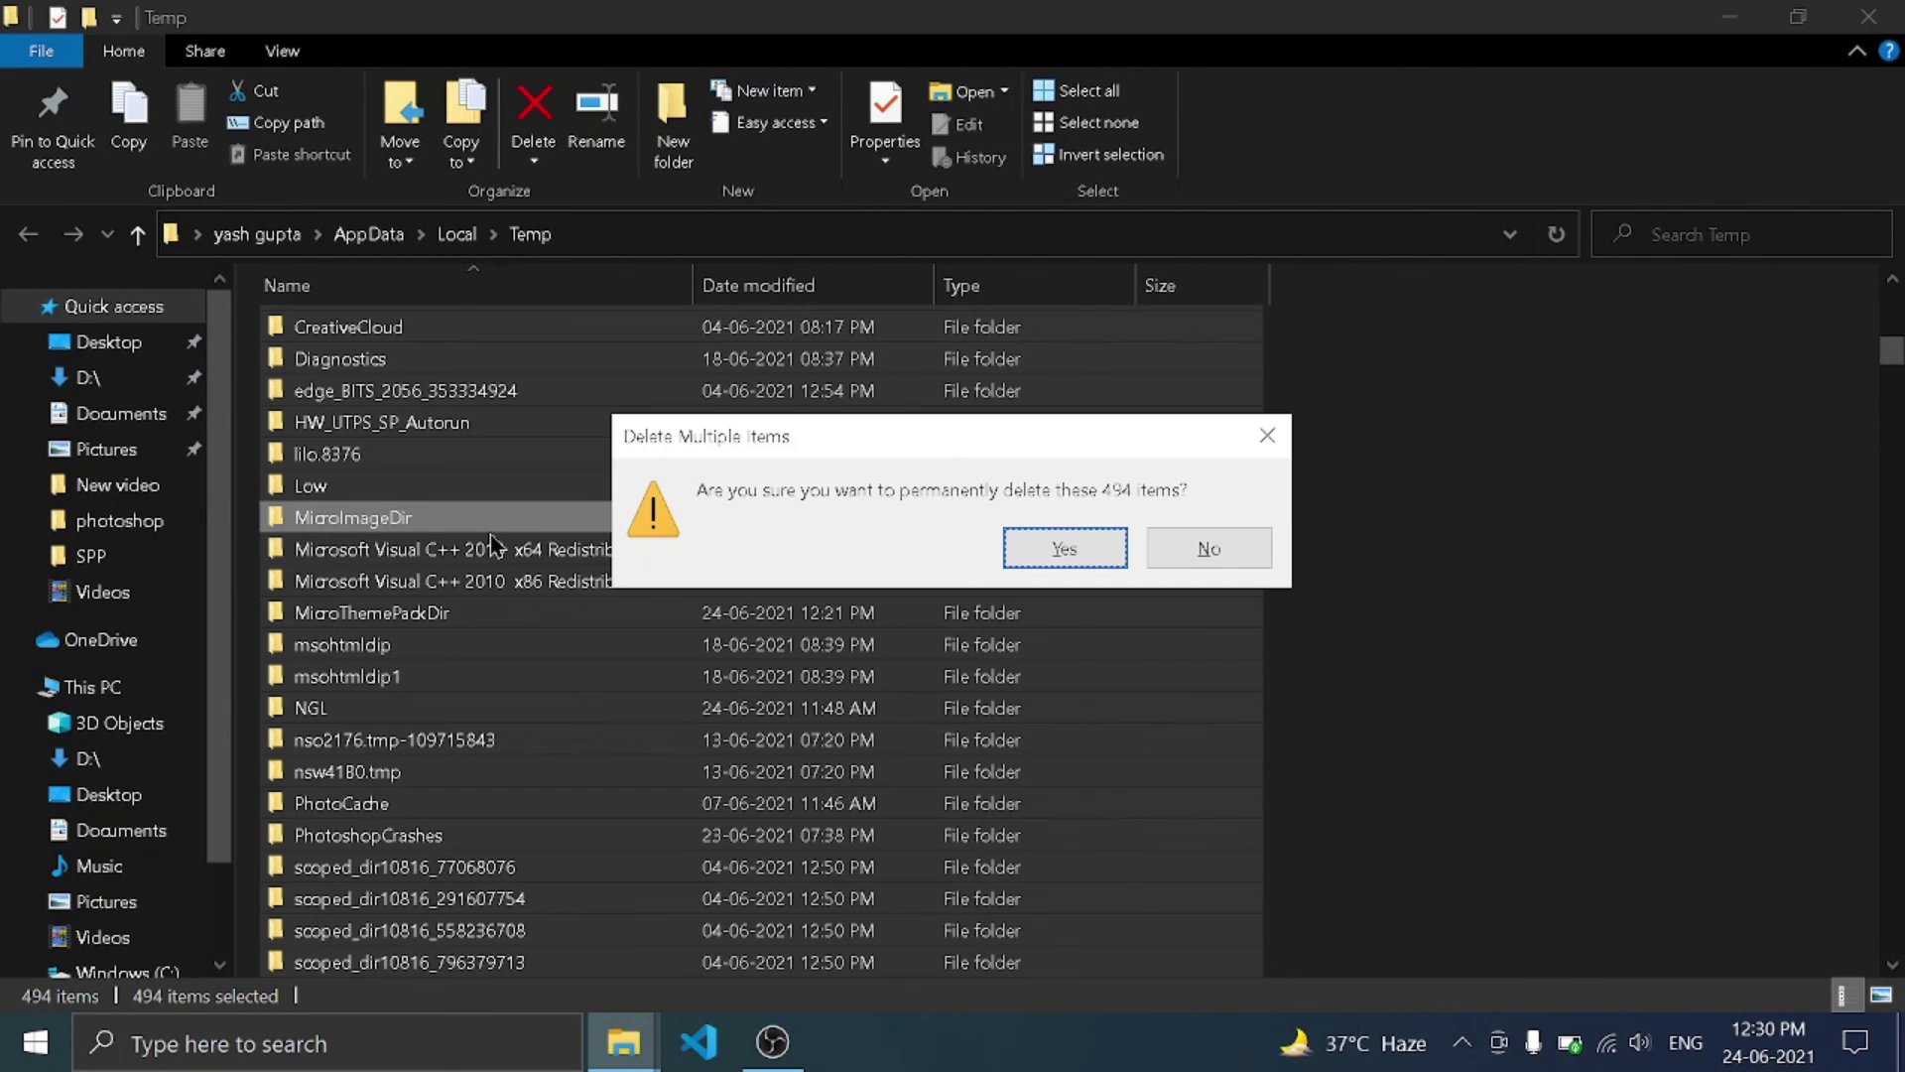
key("Return")
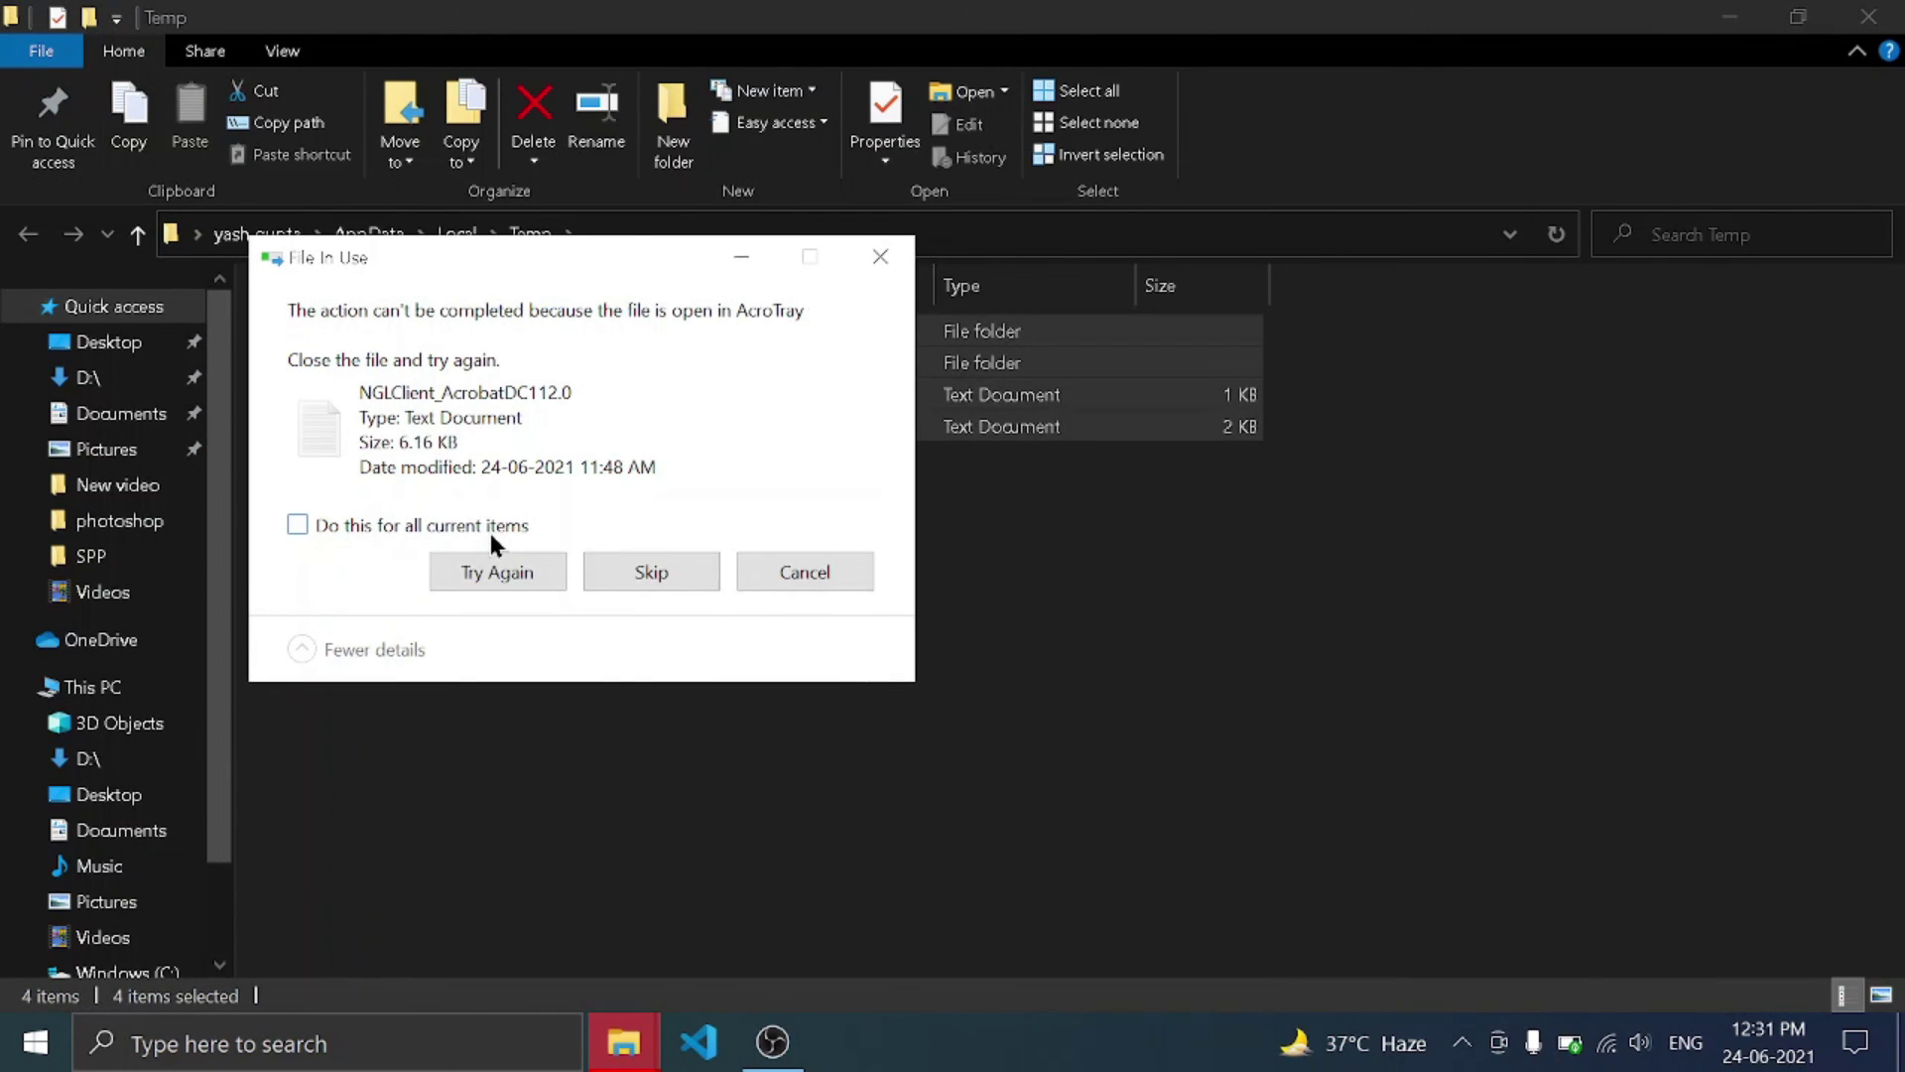
- Retry deleting the file in use and skip the items that are open in other programs
left_click(485, 558)
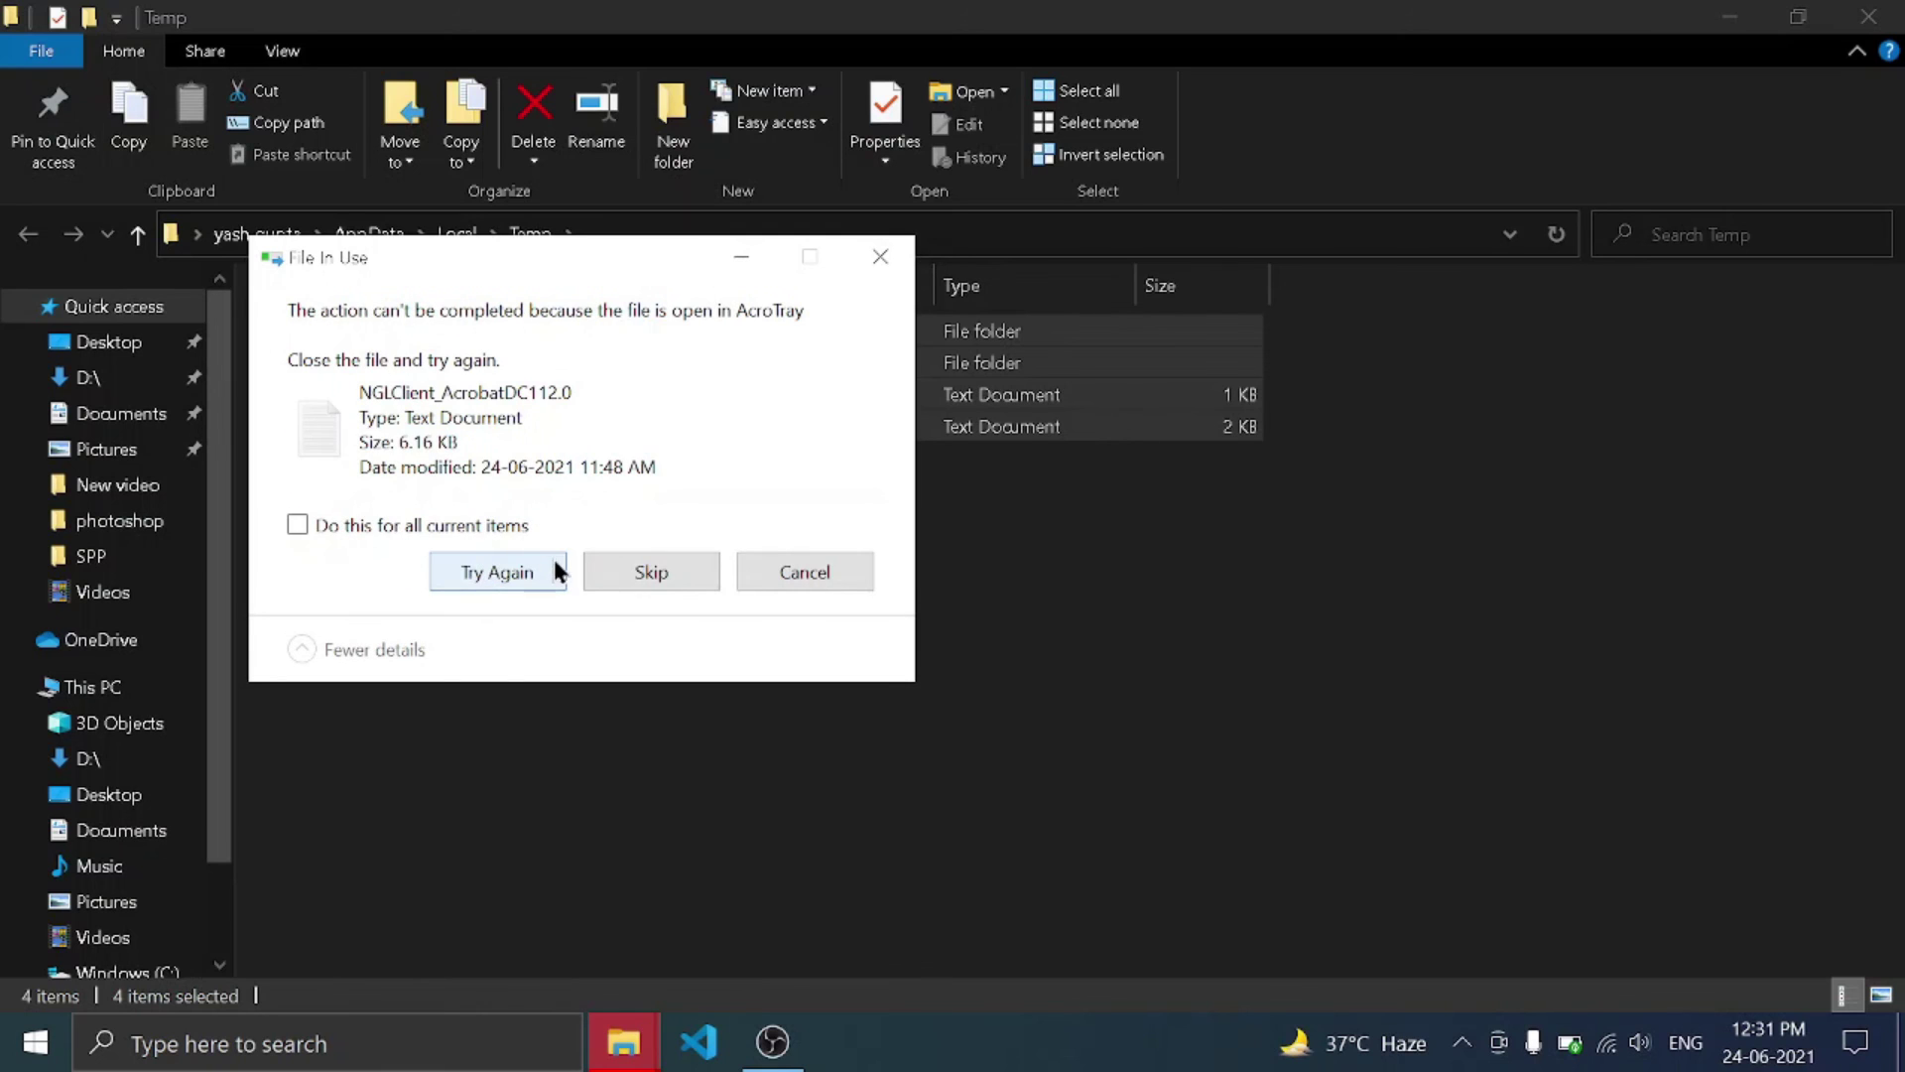
left_click(607, 571)
left_click(659, 593)
left_click(642, 591)
left_click(643, 591)
left_click(538, 561)
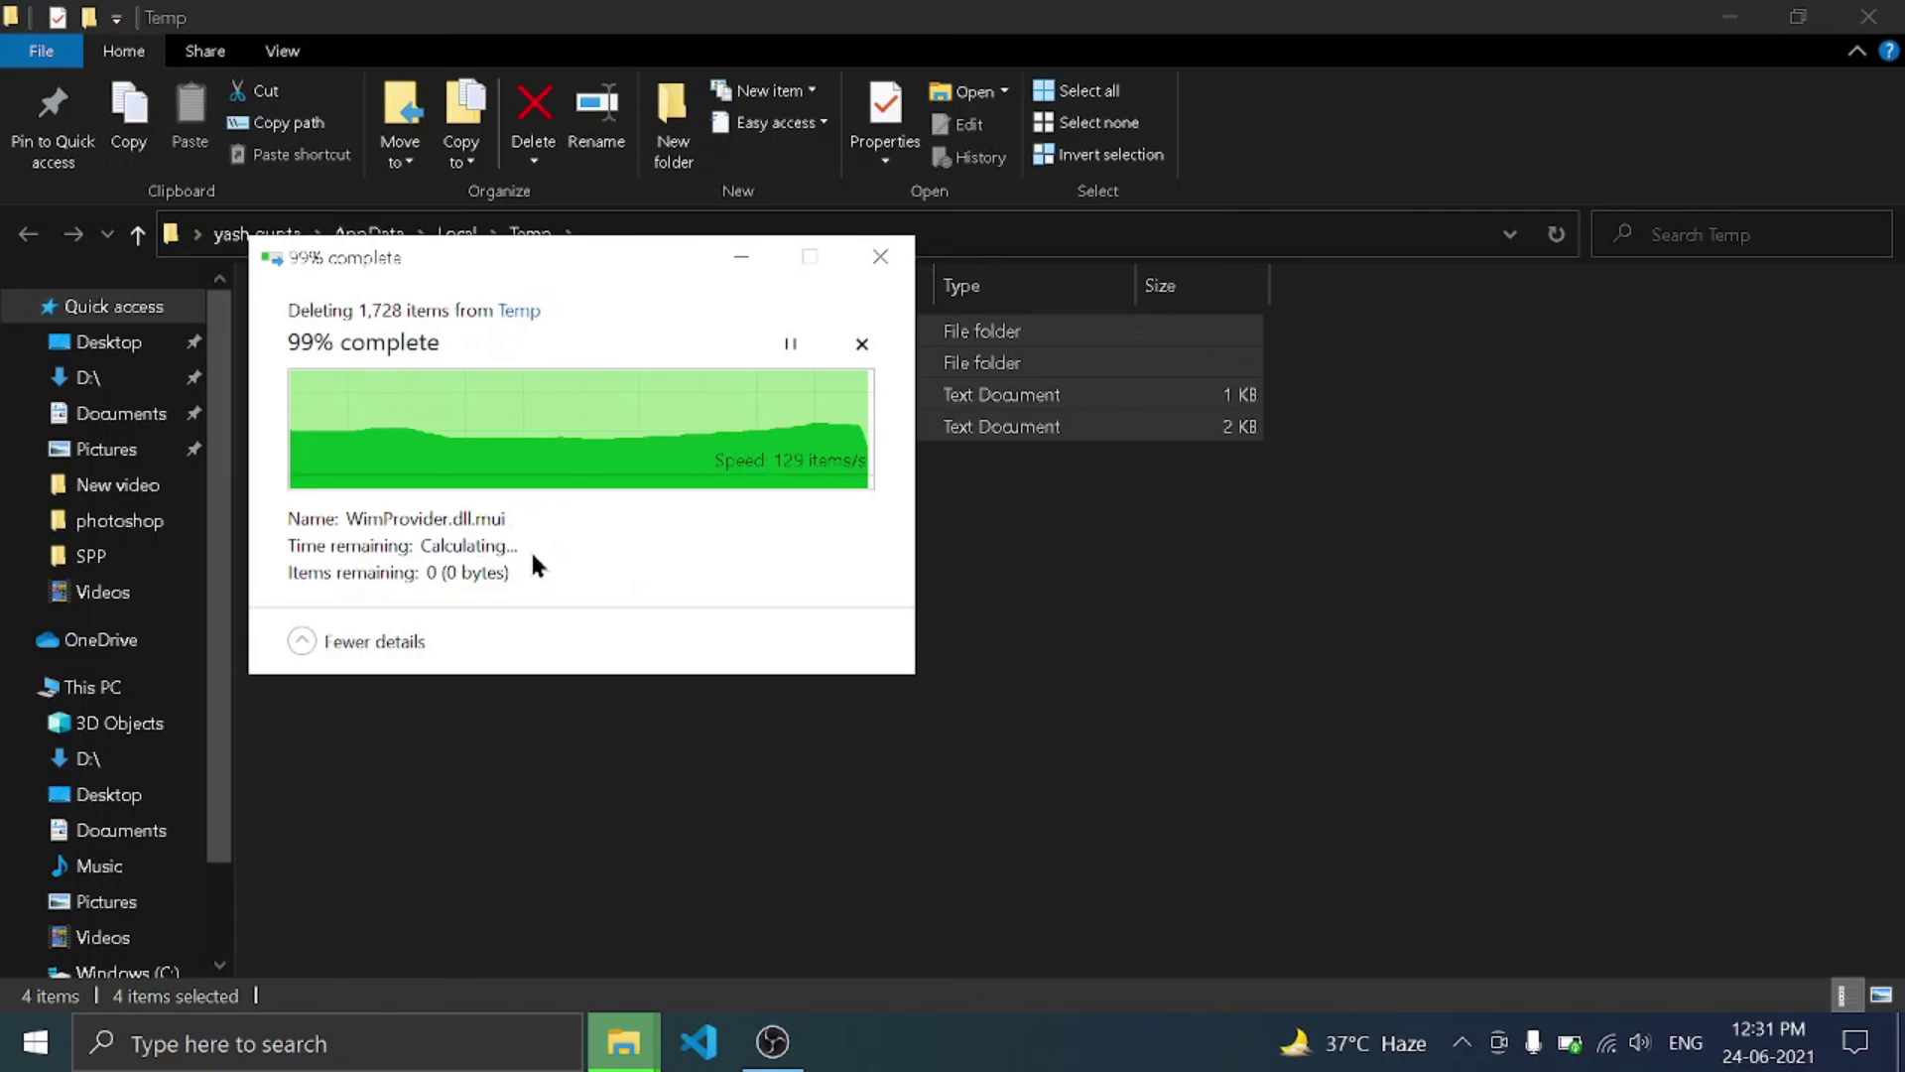
left_click(531, 593)
left_click(534, 595)
left_click(694, 592)
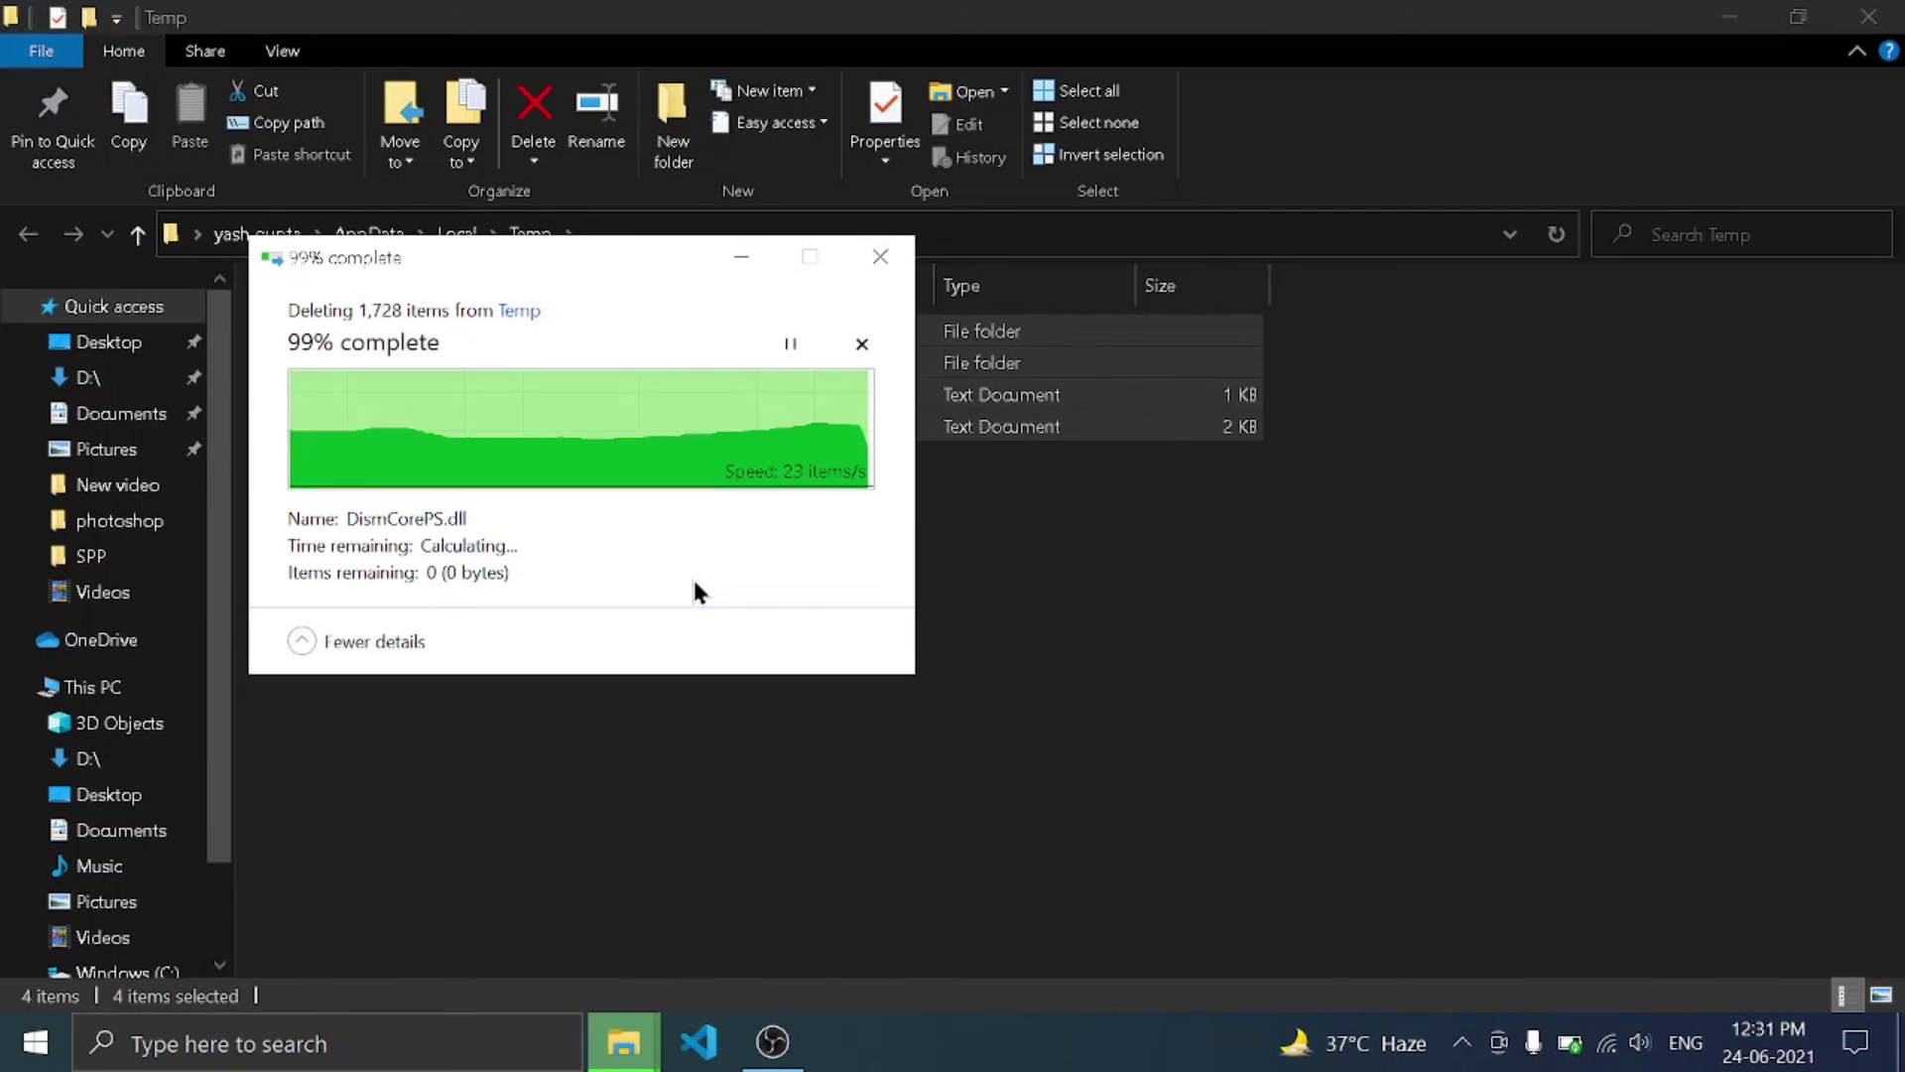
left_click(766, 586)
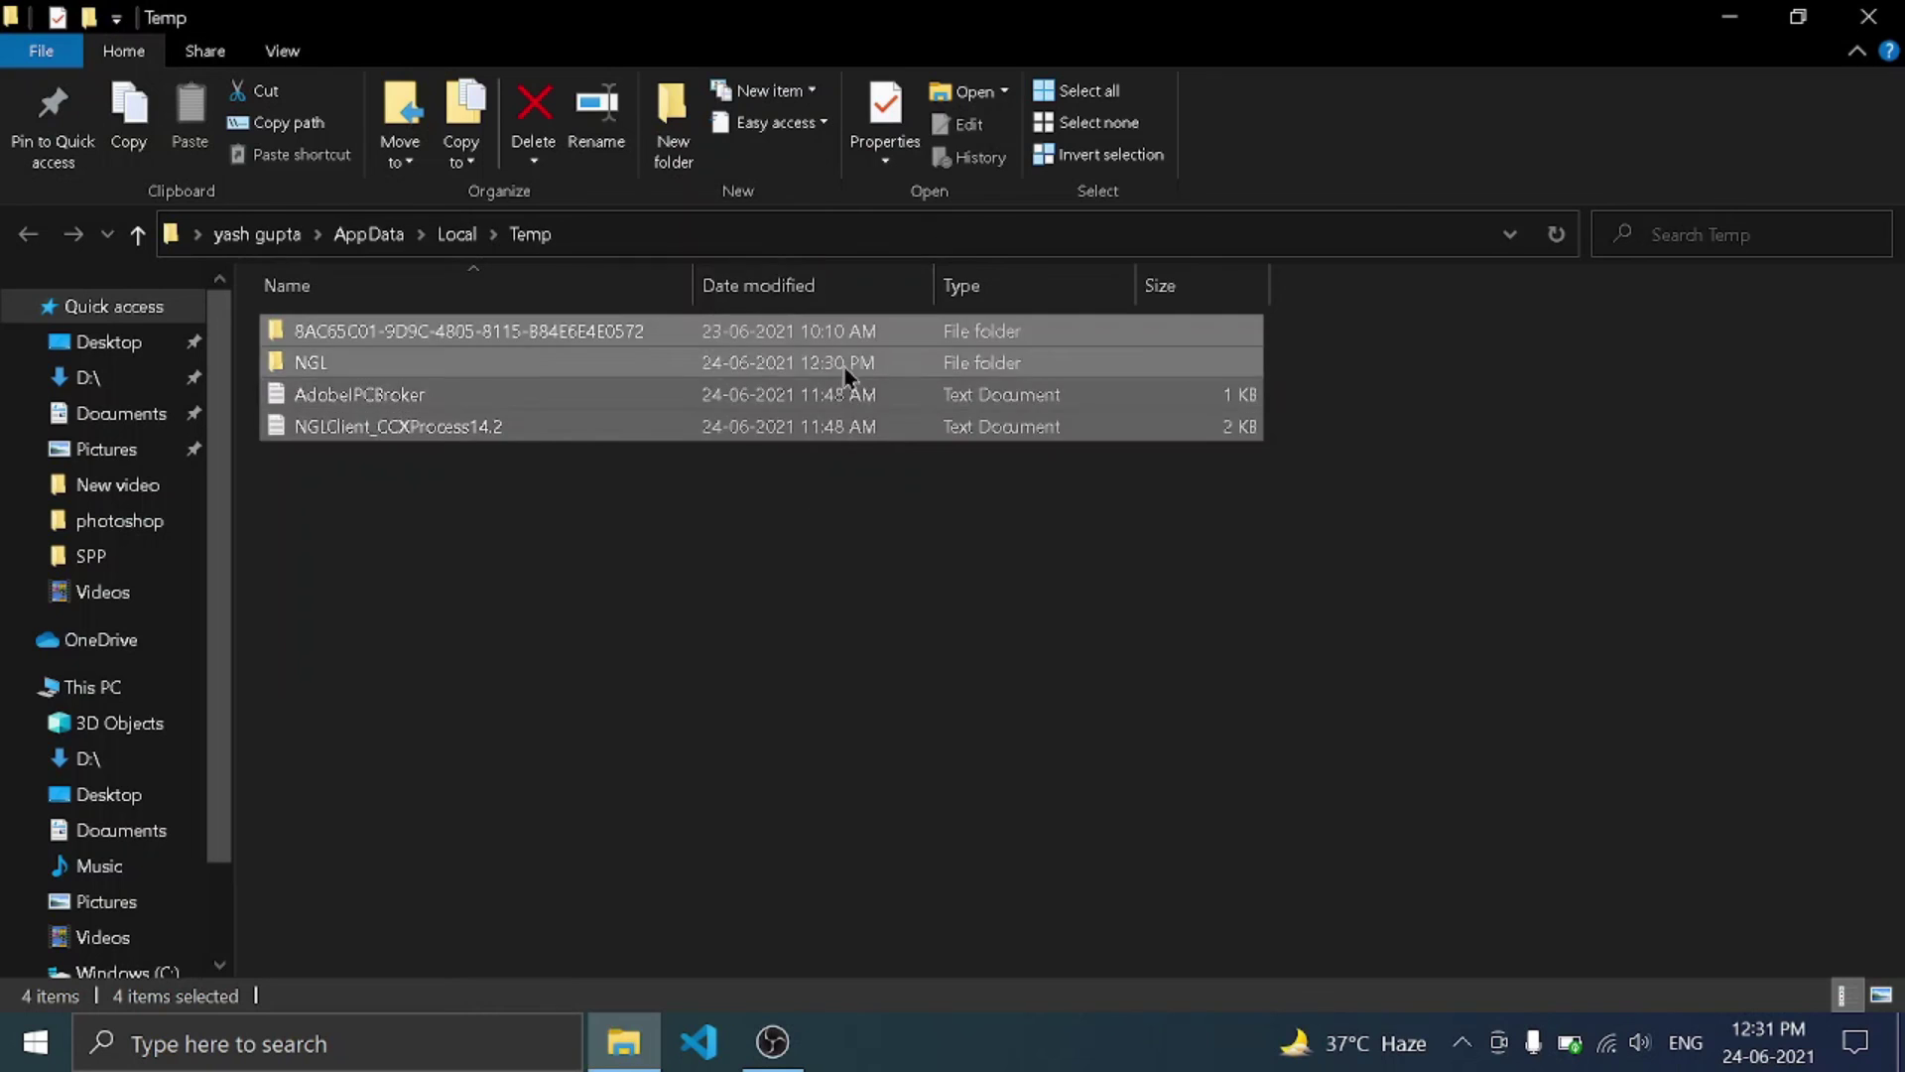
- Refresh the Temp folder and close its window
right_click(700, 570)
left_click(809, 246)
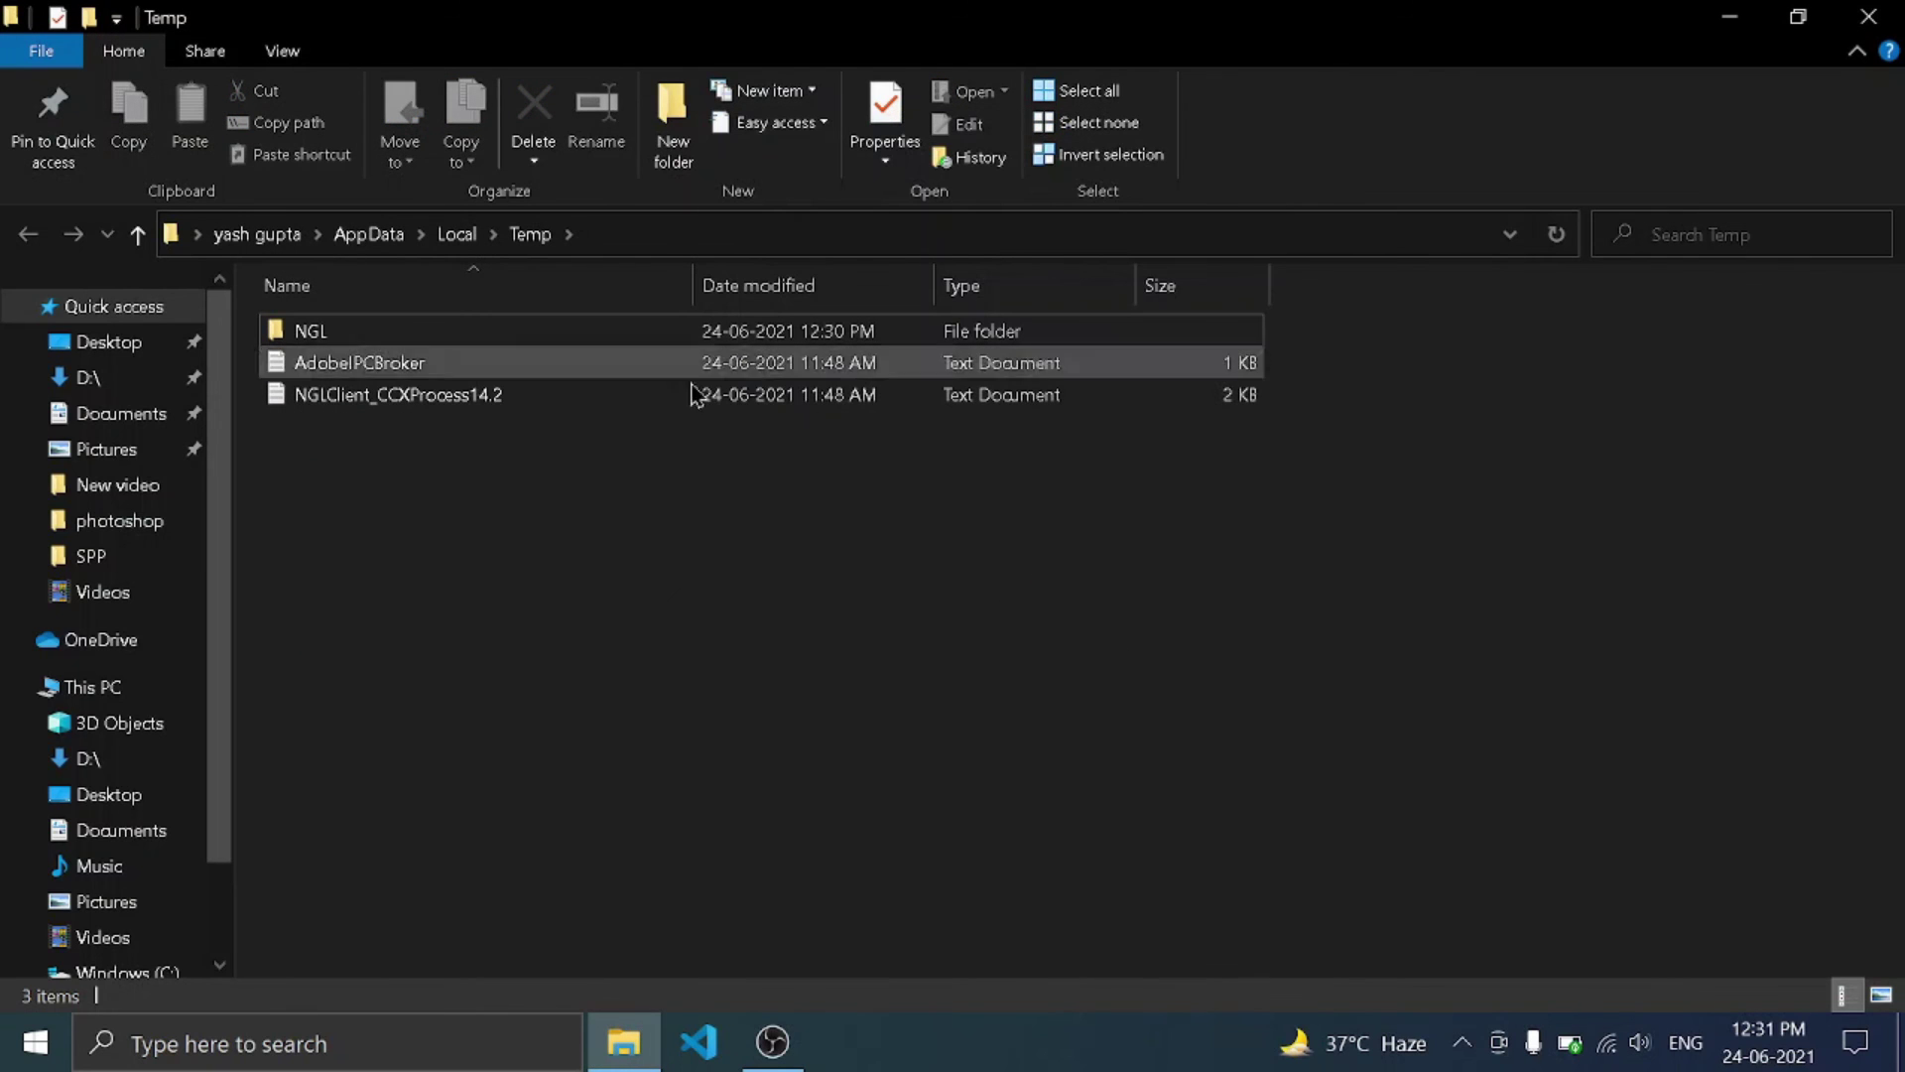
right_click(625, 483)
left_click(657, 599)
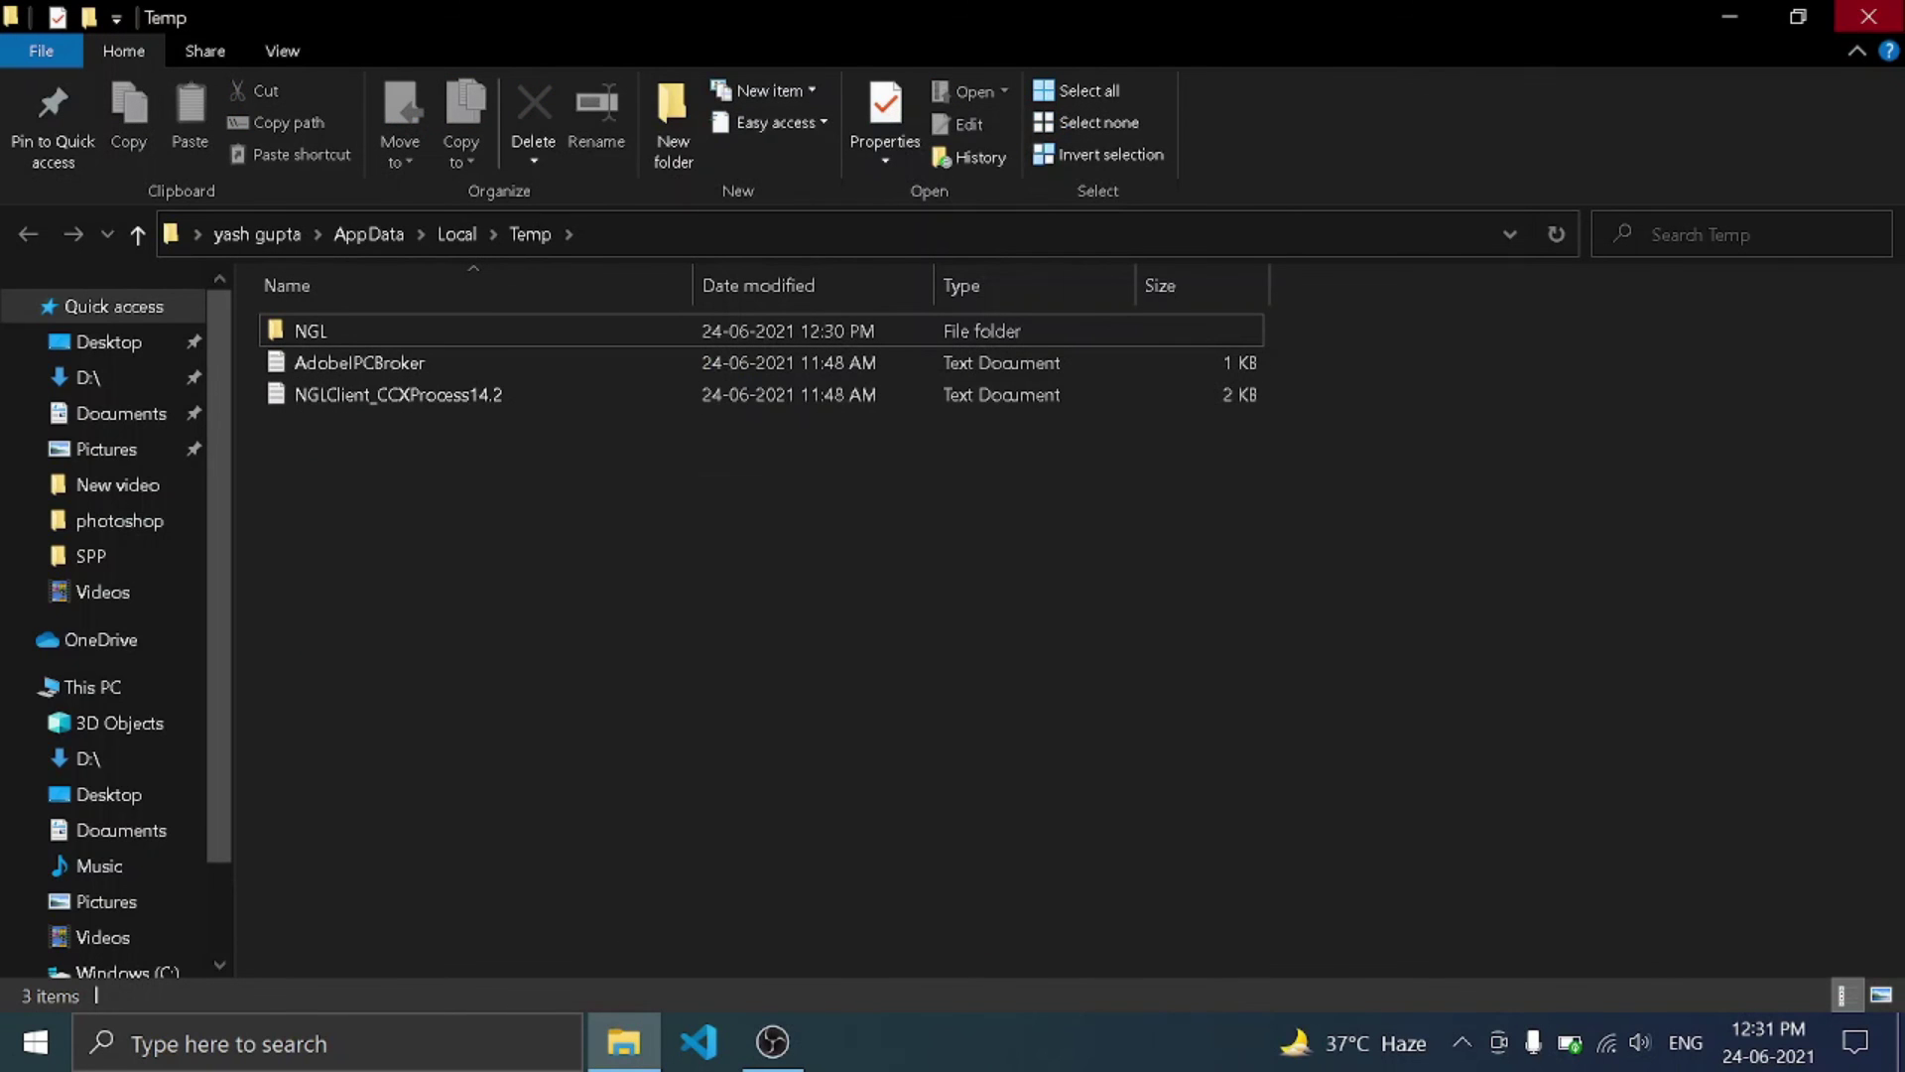
left_click(1869, 15)
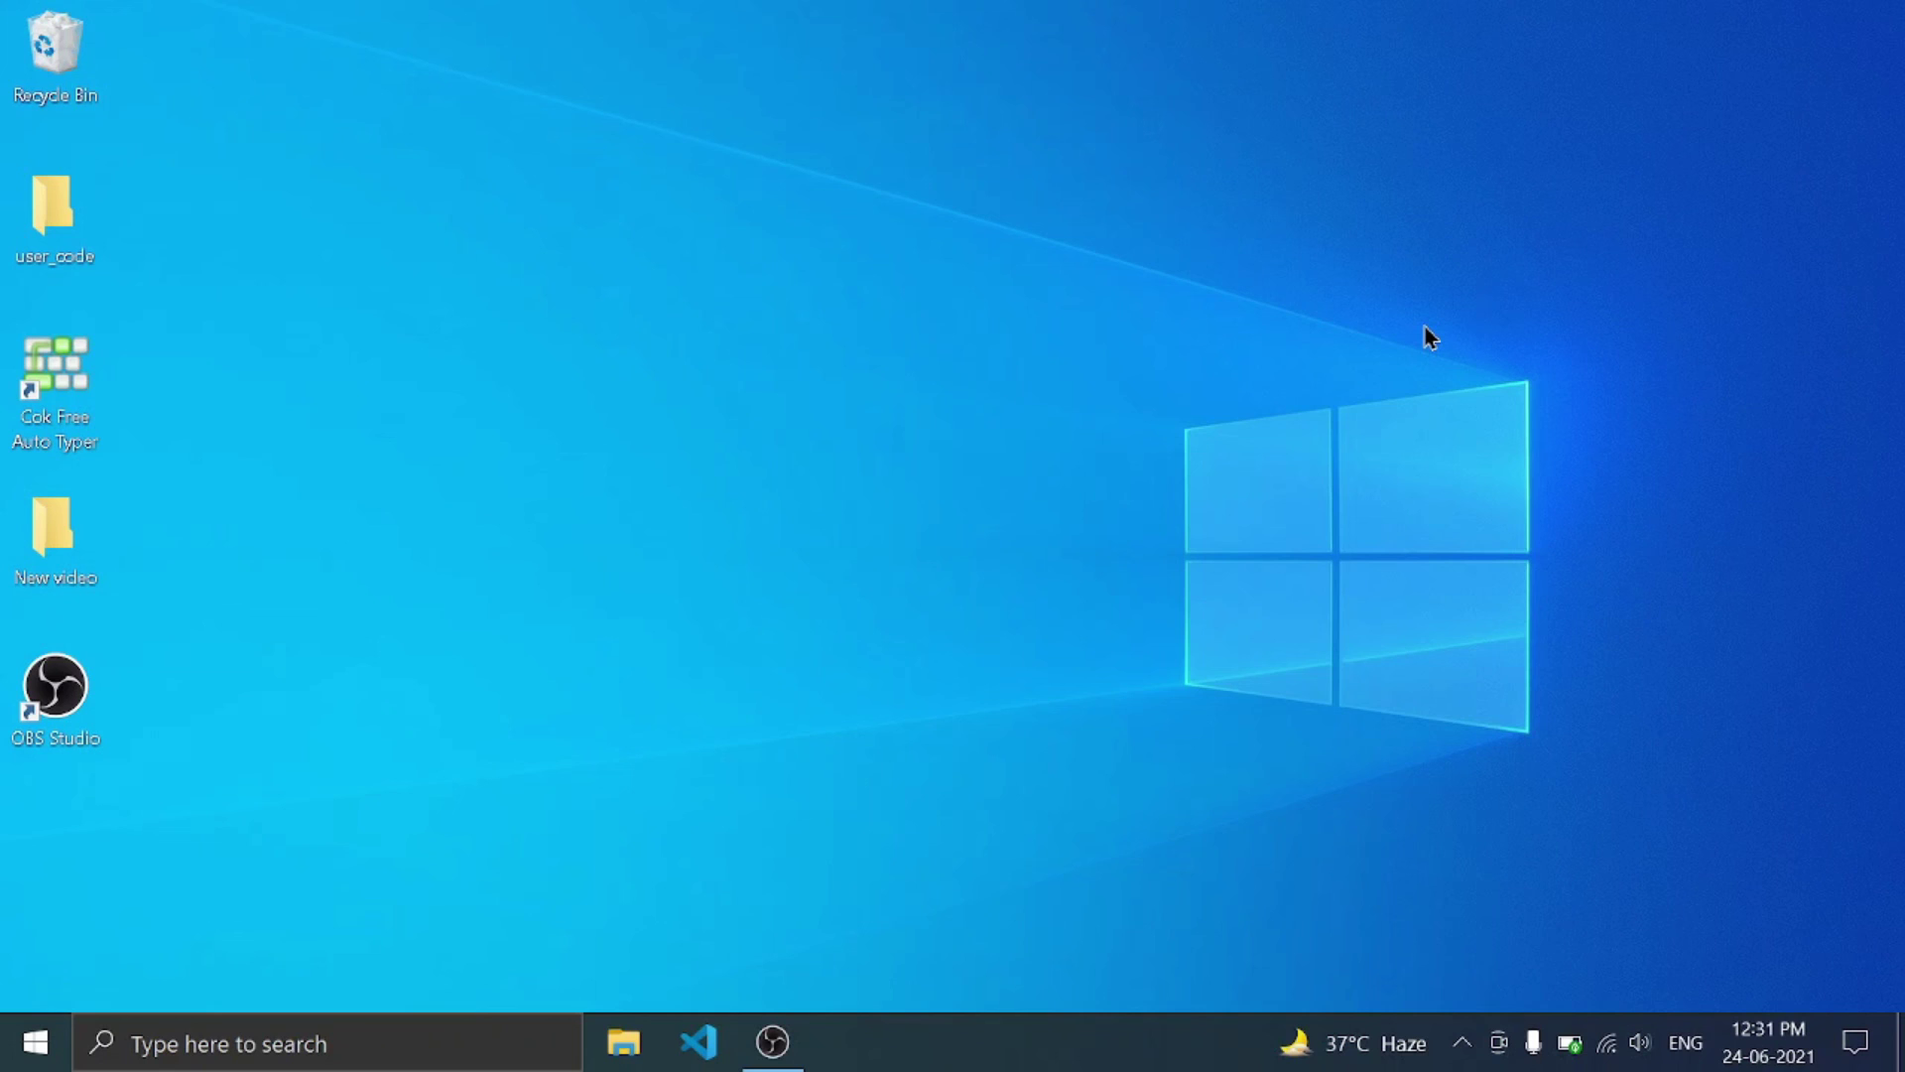